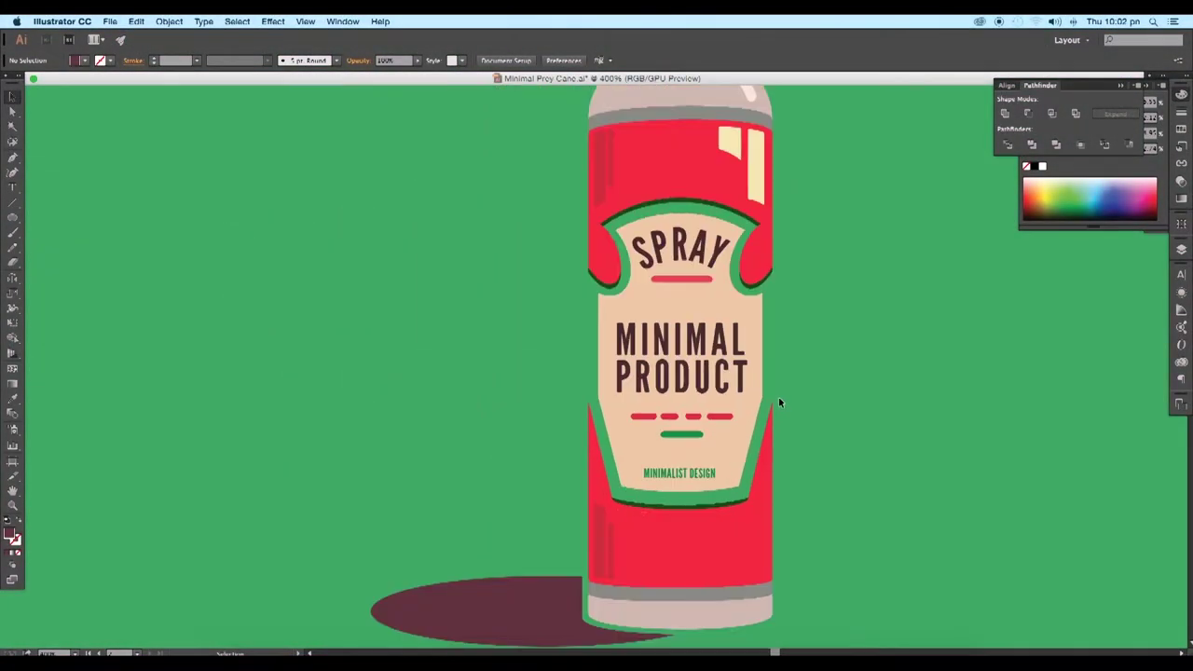
Examine the two finished spray can illustrations, including their caps, labels and shadows, and locate the empty artboard beside them
scroll(779, 401, "down", 1)
left_click_drag(826, 368, 764, 372)
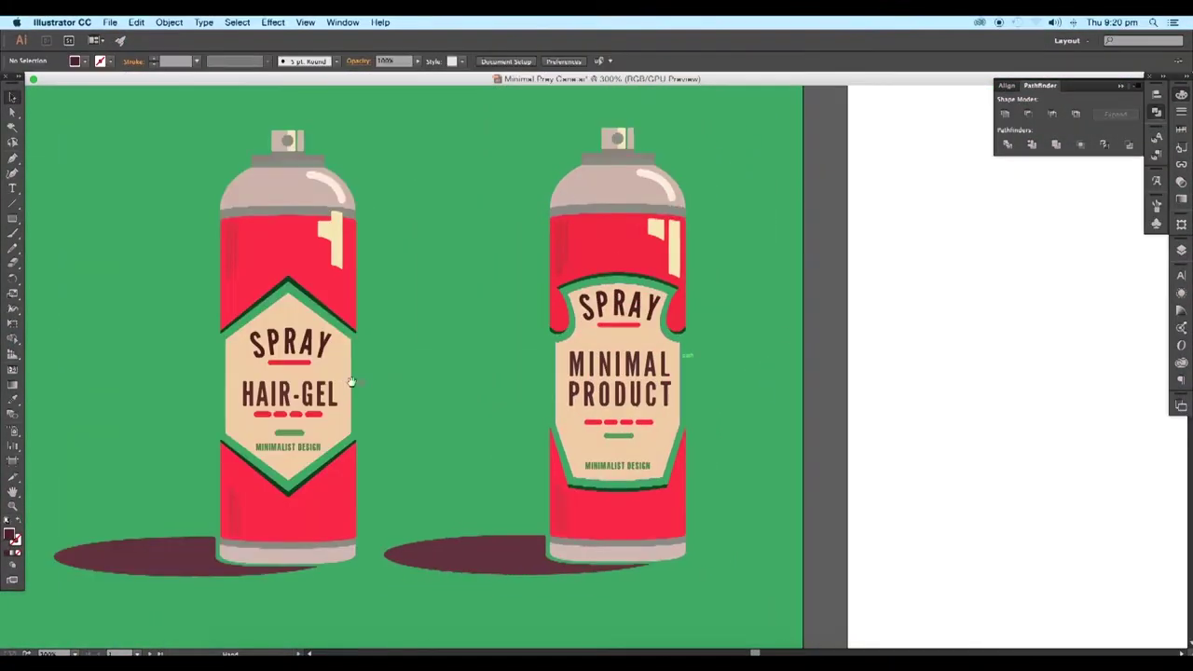
scroll(547, 363, "right", 2)
scroll(547, 362, "up", 1)
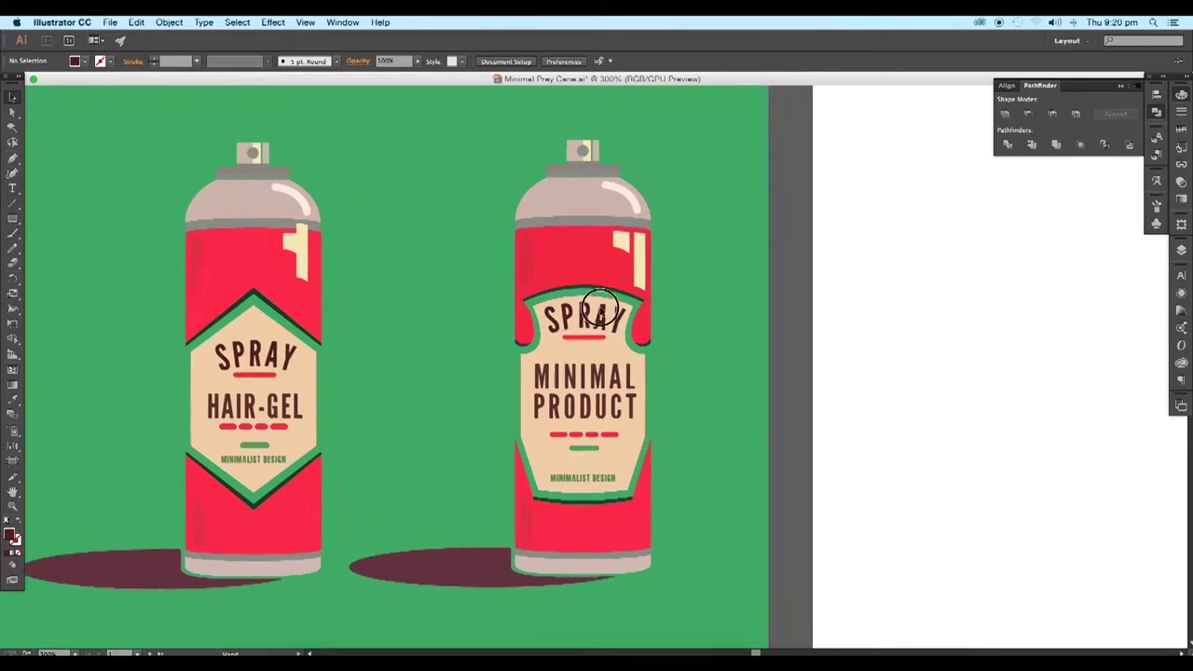
left_click(619, 242)
scroll(597, 280, "down", 2)
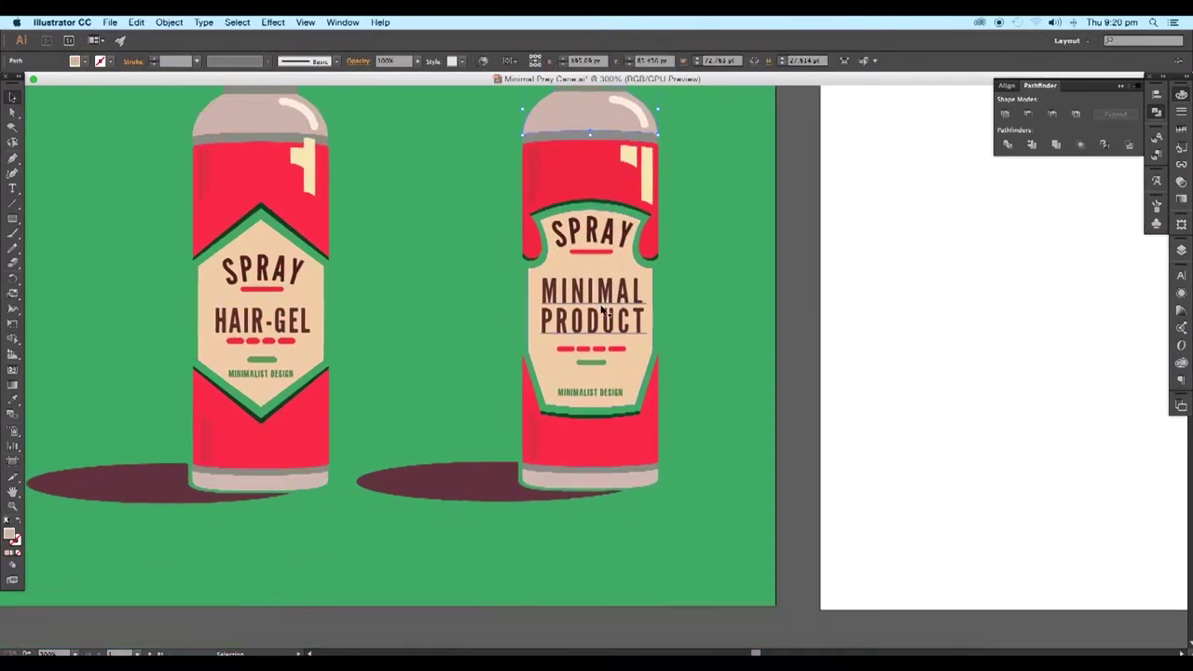
left_click(592, 237)
left_click_drag(491, 216, 716, 500)
left_click(716, 502)
left_click_drag(784, 375, 664, 444)
scroll(665, 441, "down", 1)
left_click_drag(860, 414, 506, 407)
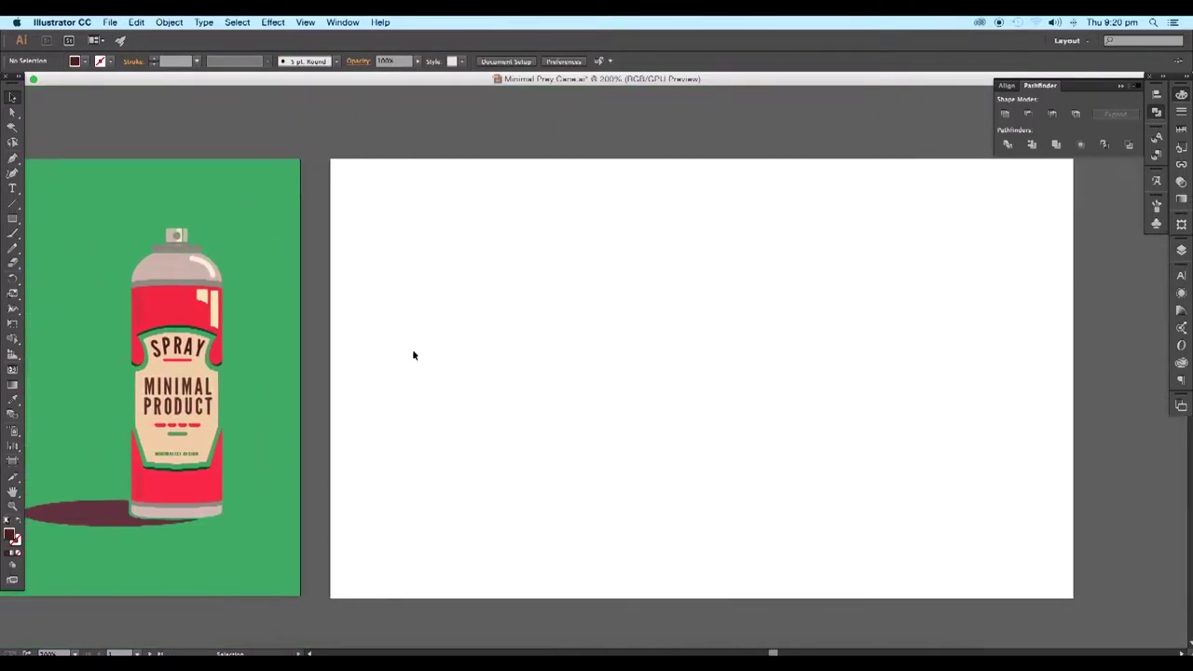
Cover the empty artboard with a rectangle and fill it with the green sampled from the finished artwork's background
left_click(13, 218)
left_click_drag(332, 160, 1074, 598)
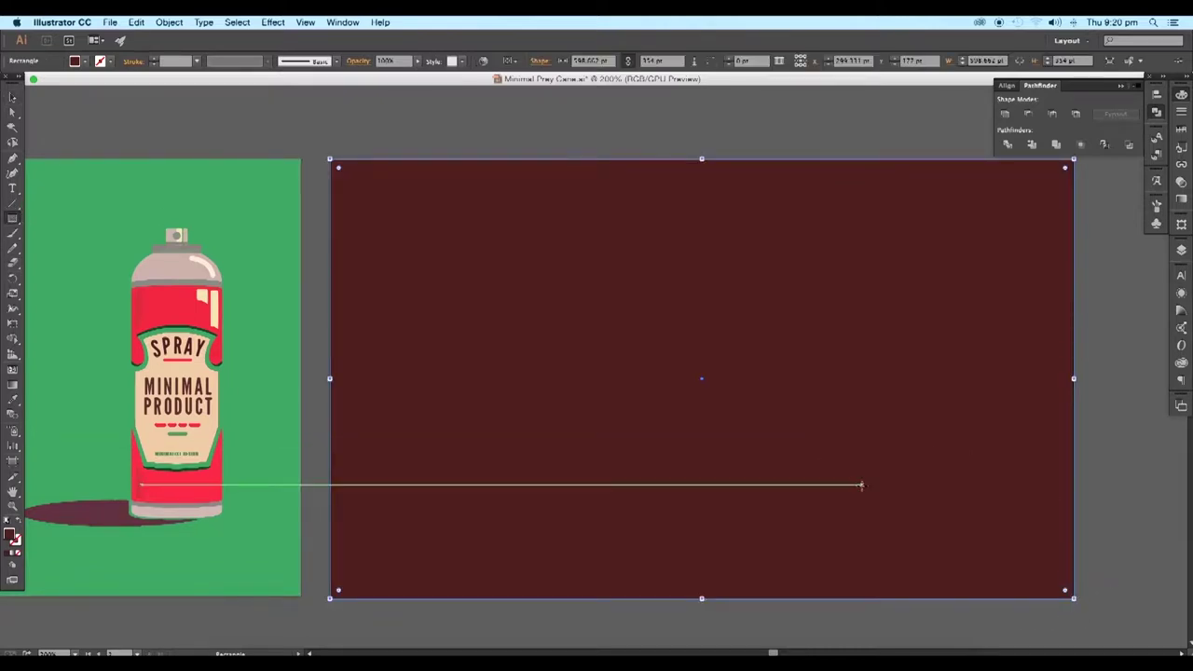
key("i")
left_click(242, 197)
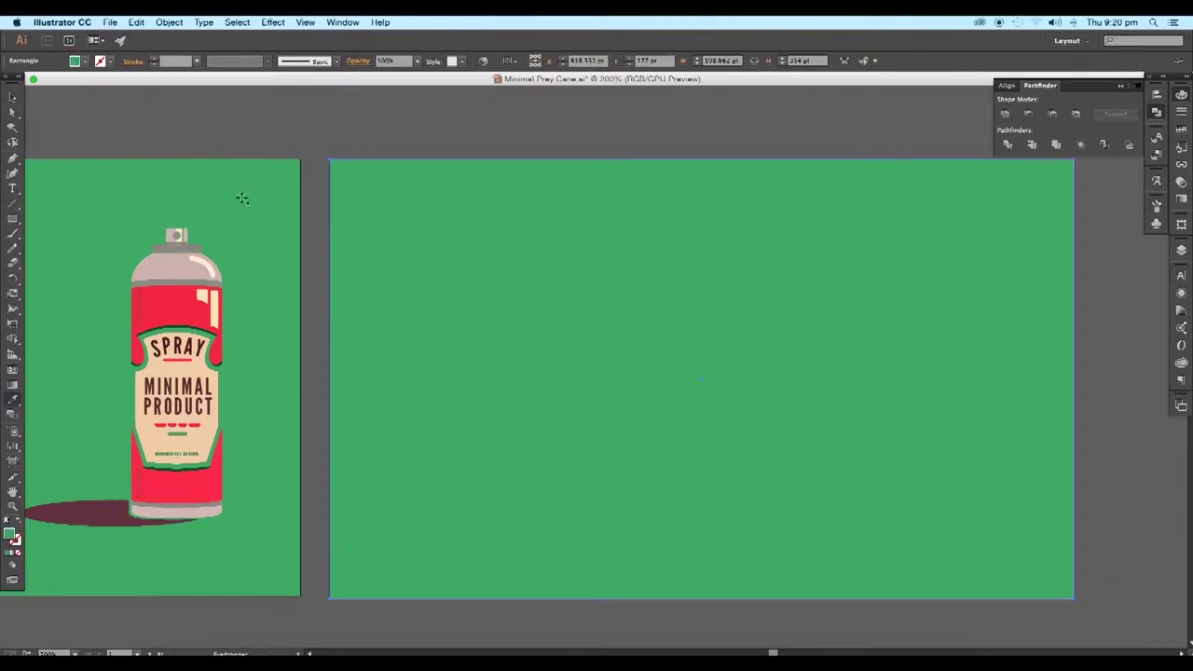
Fine-tune the background rectangle's green fill to about RGB 59, 168, 92
double_click(13, 538)
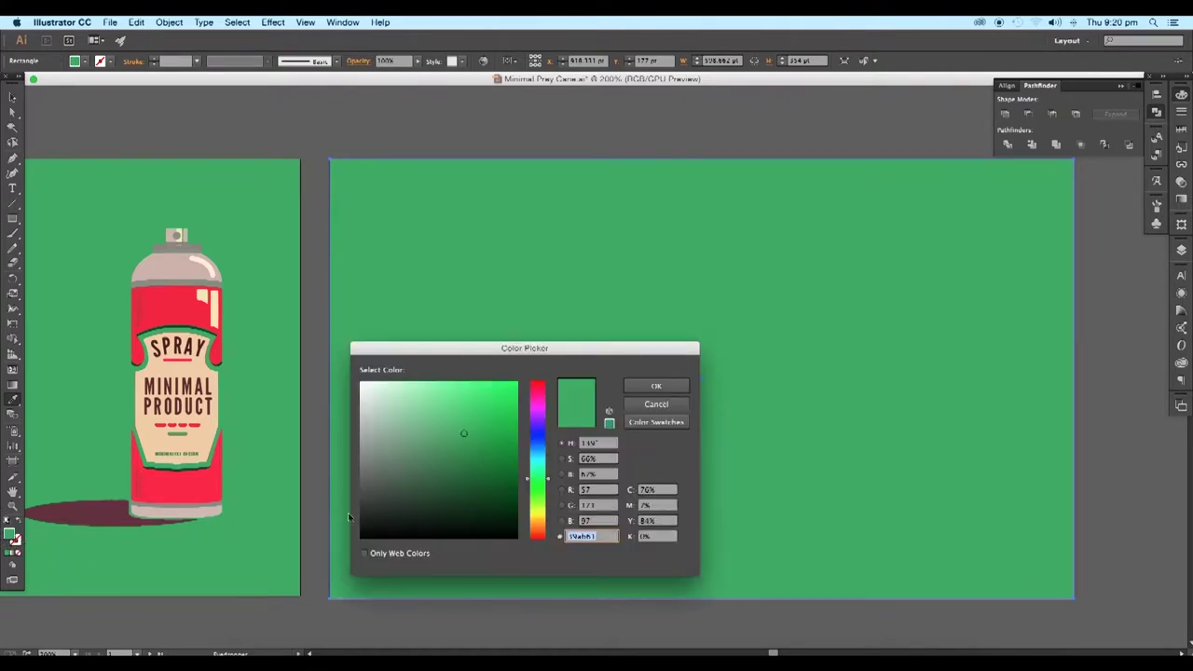
left_click(461, 434)
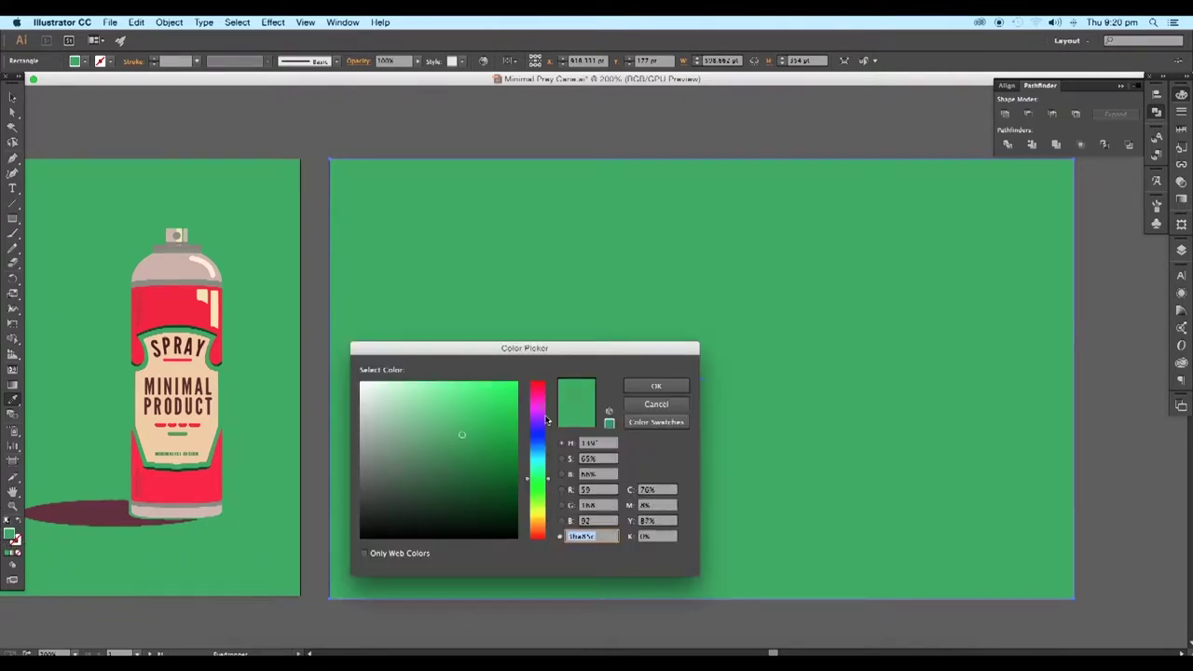
left_click(462, 434)
left_click(658, 388)
left_click_drag(660, 395, 543, 328)
Lock the green background rectangle on the new artboard
left_click(12, 97)
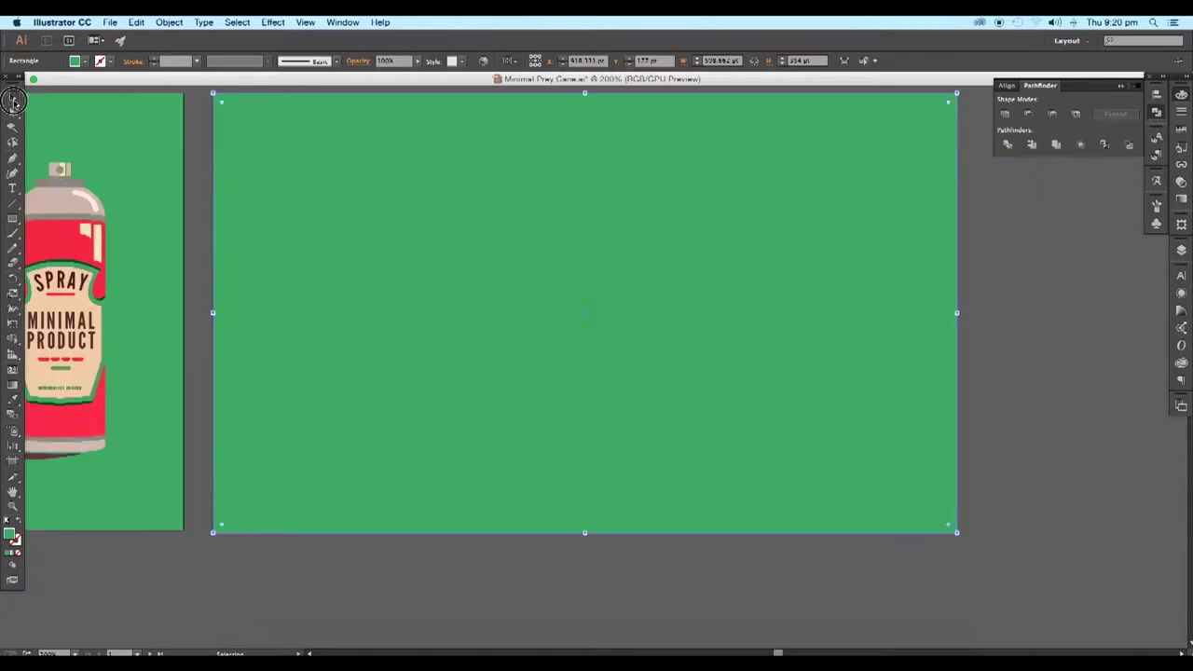
scroll(471, 299, "up", 3)
scroll(472, 298, "left", 1)
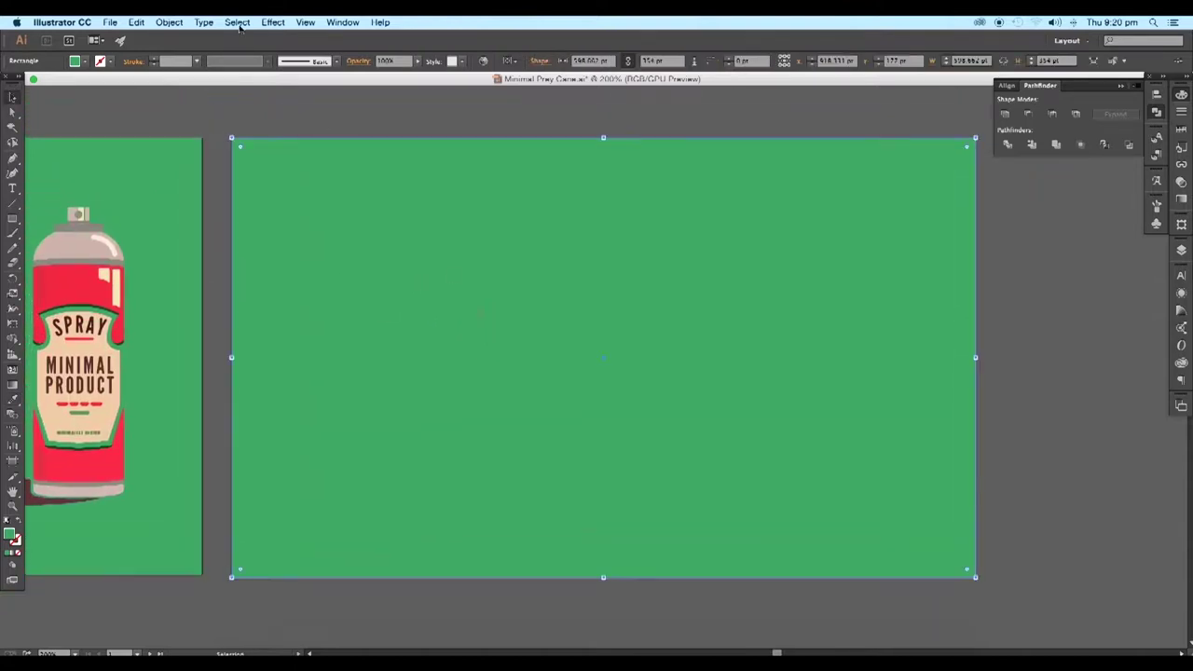
left_click(169, 22)
mouse_move(175, 93)
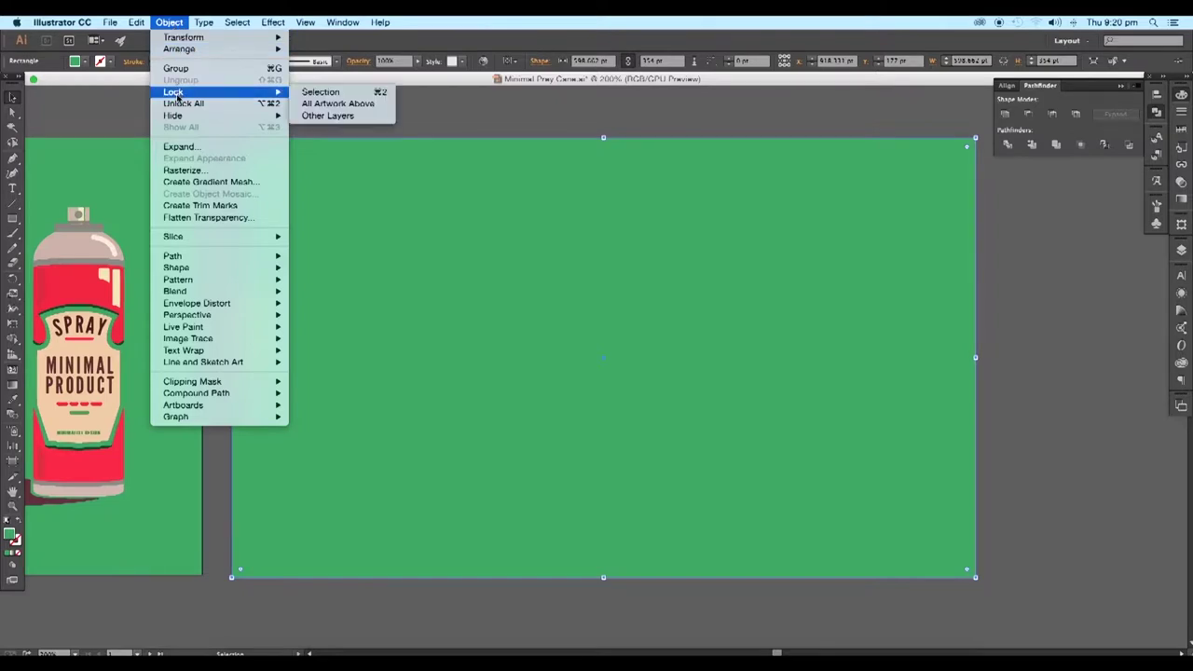
left_click(315, 92)
left_click(793, 457)
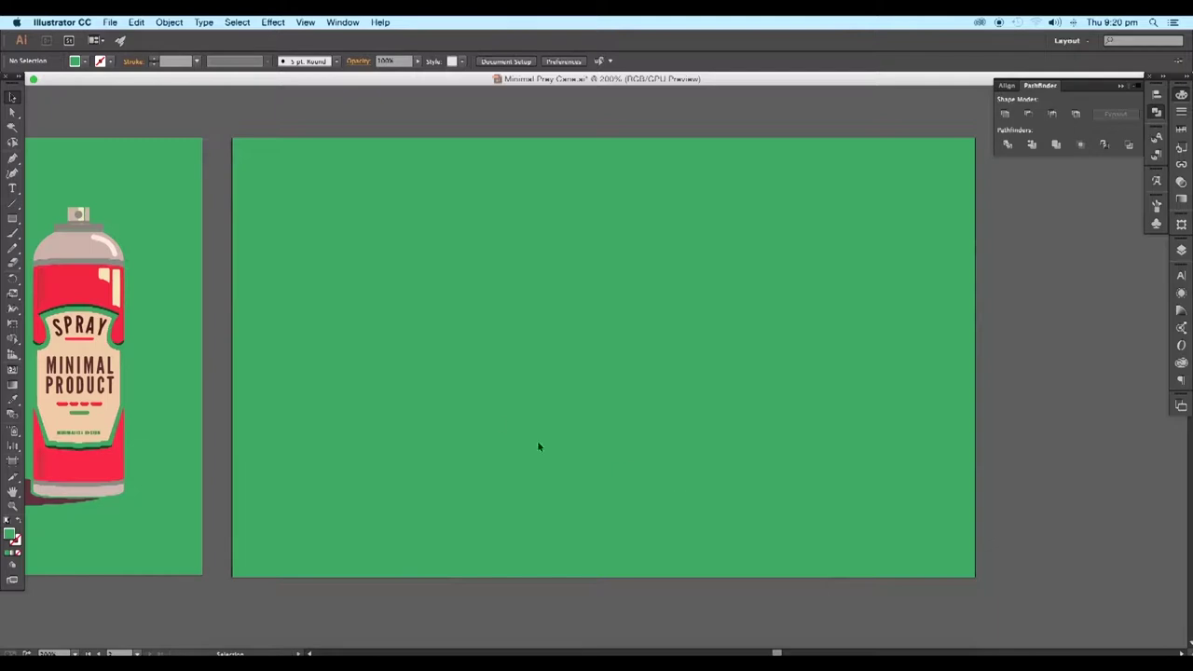
Draw a can body rectangle about 74 by 185 pt on the new background, filled with red sampled from the finished can
left_click_drag(367, 351, 572, 339)
key("m")
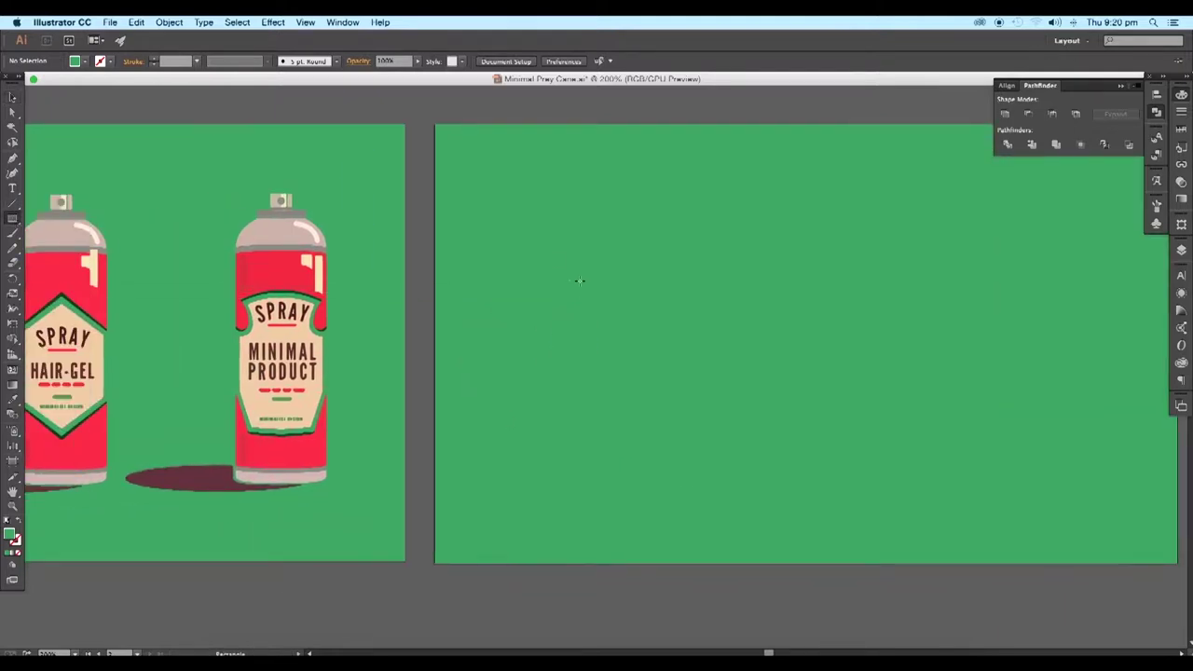
left_click_drag(567, 245, 660, 475)
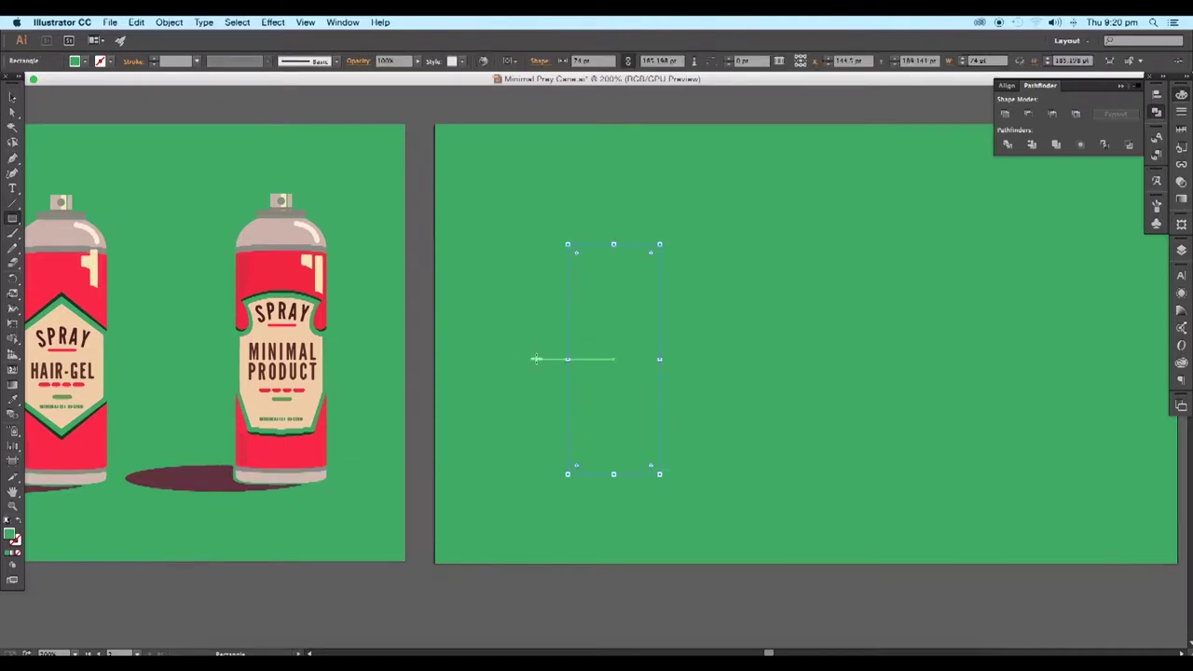
key("shift+m")
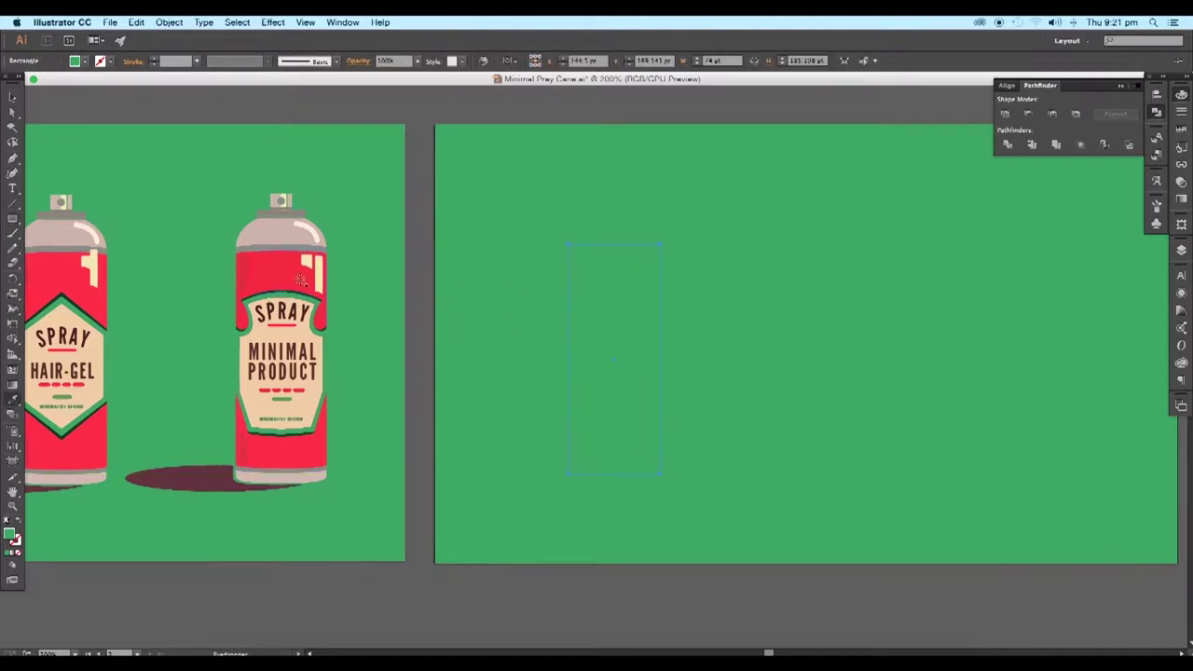
left_click(301, 280)
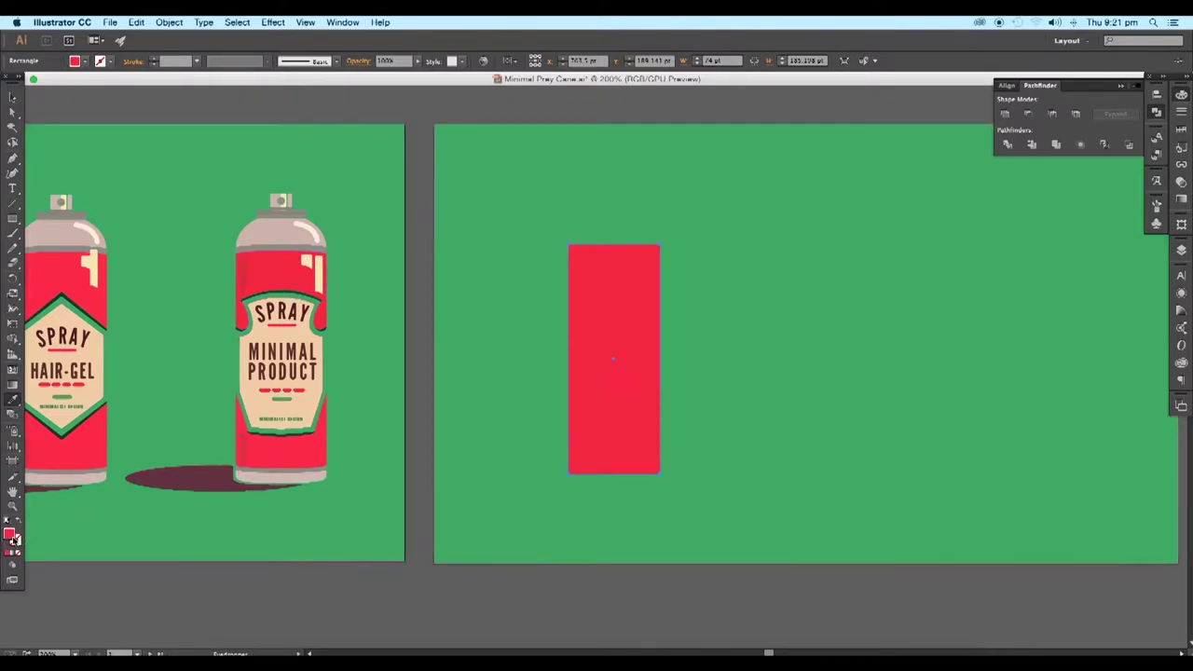
double_click(14, 539)
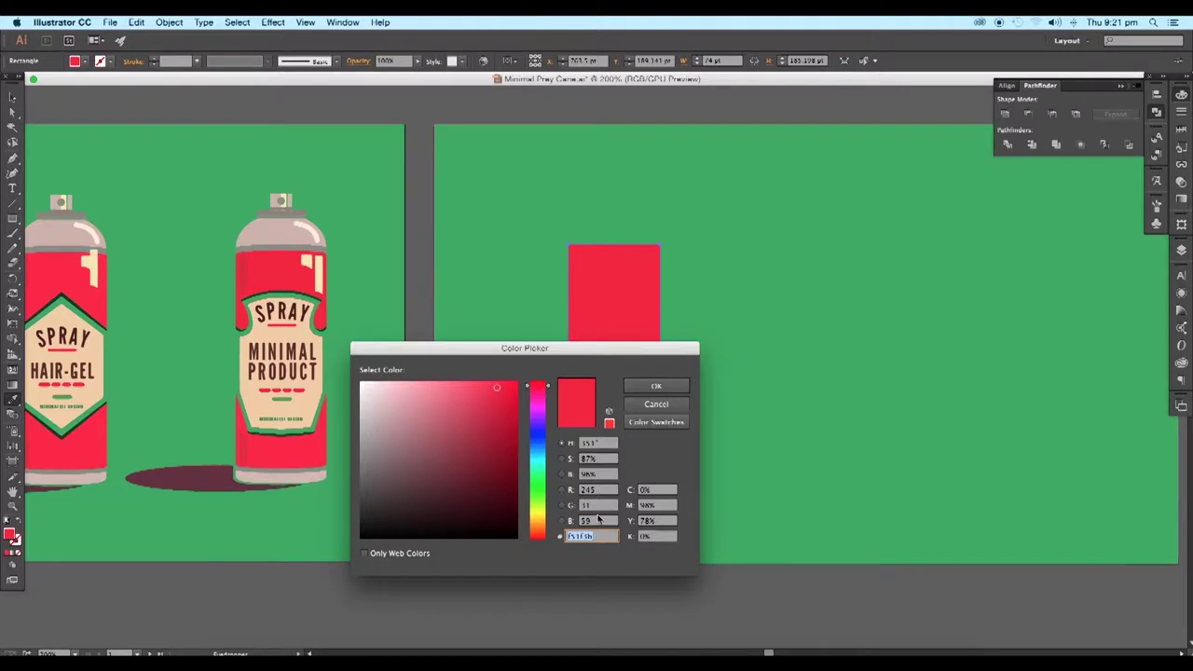
left_click(656, 386)
left_click(12, 97)
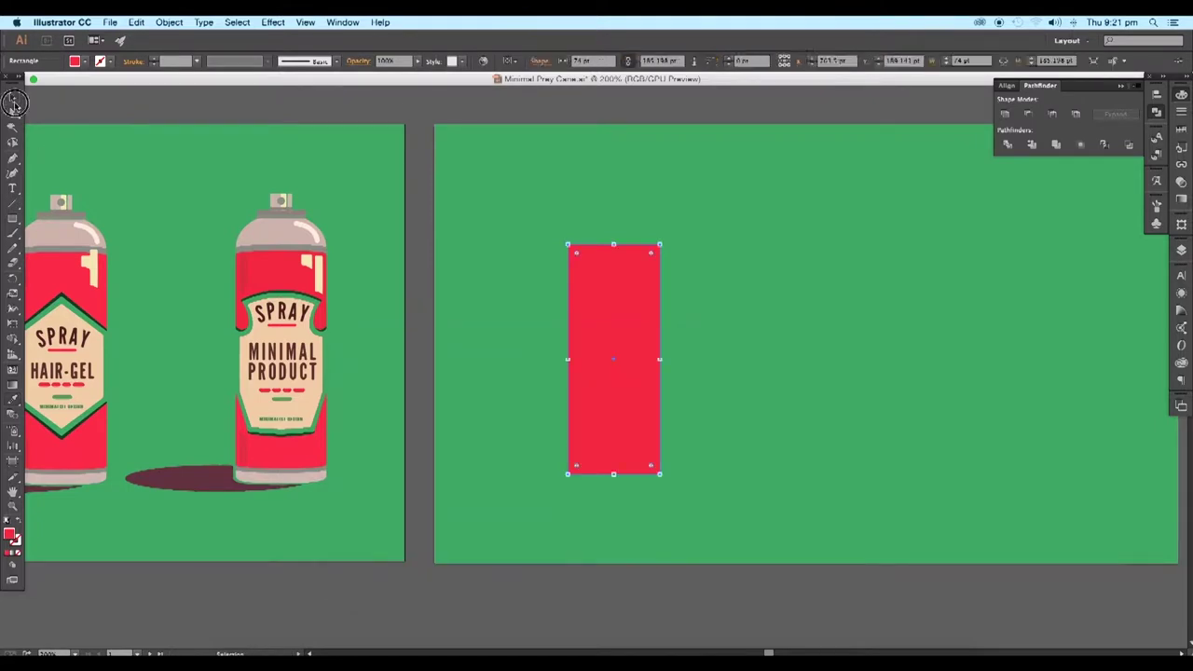
left_click(485, 220)
Curve the top edge of the red can body upward by smoothing both upper corner anchor points
key("space")
left_click_drag(674, 275, 622, 242)
scroll(633, 278, "up", 2)
key("space")
left_click(621, 242)
left_click_drag(15, 154, 47, 207)
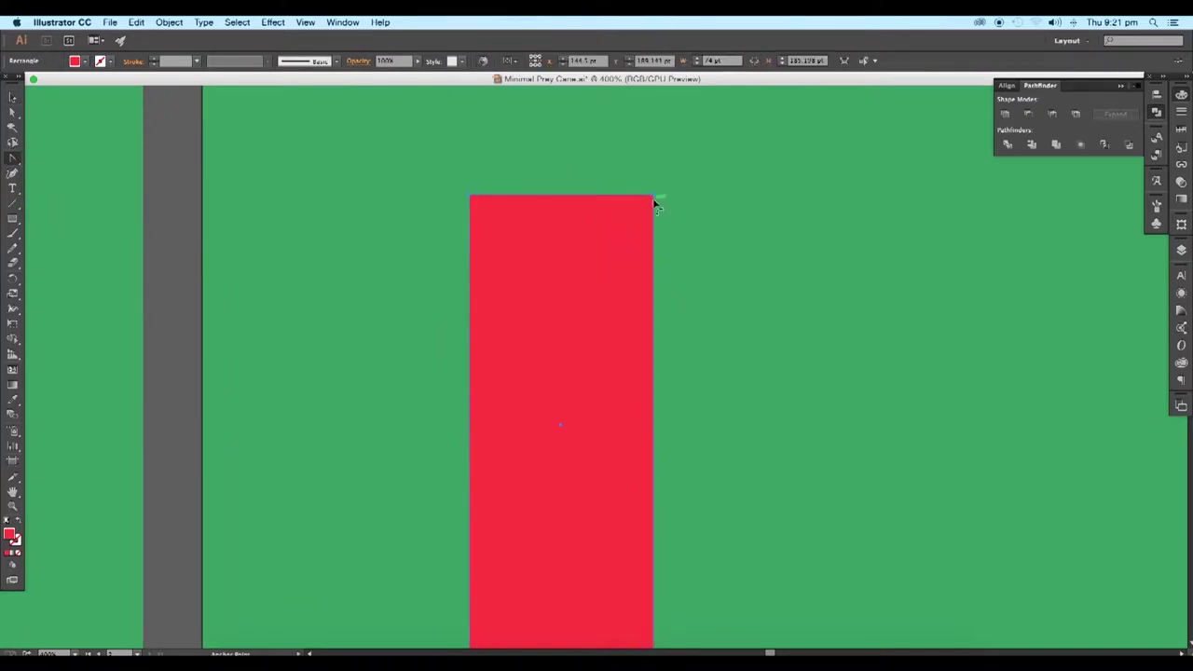
left_click_drag(656, 198, 652, 216)
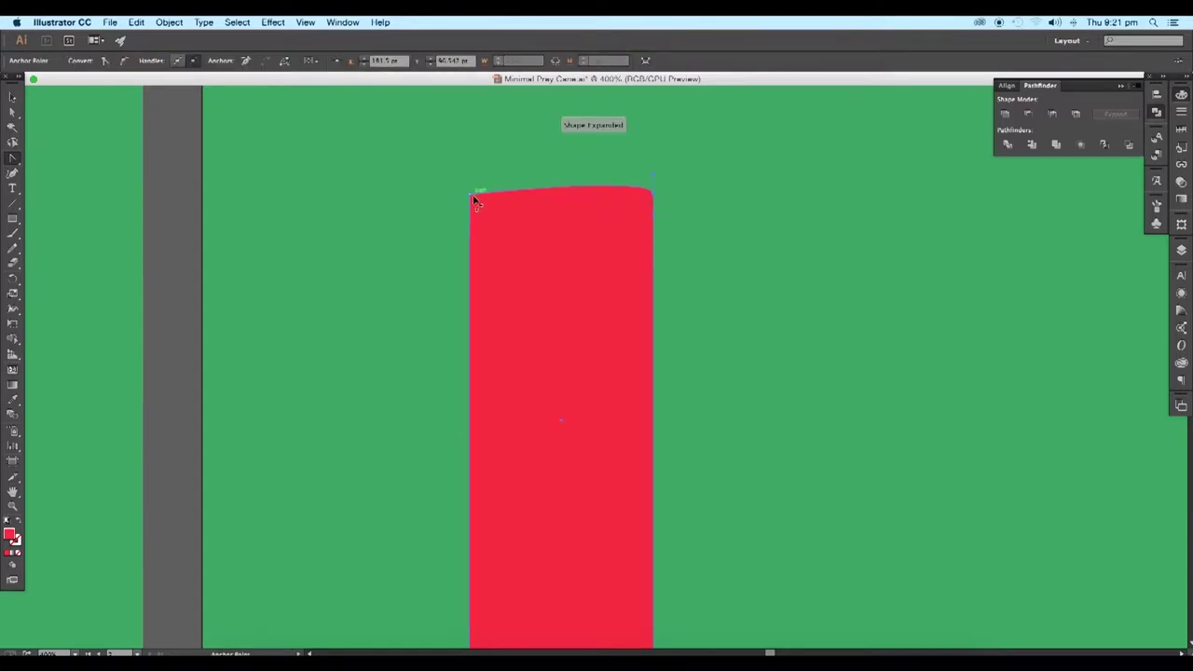
left_click_drag(470, 194, 460, 183)
key("super+z")
left_click(13, 97)
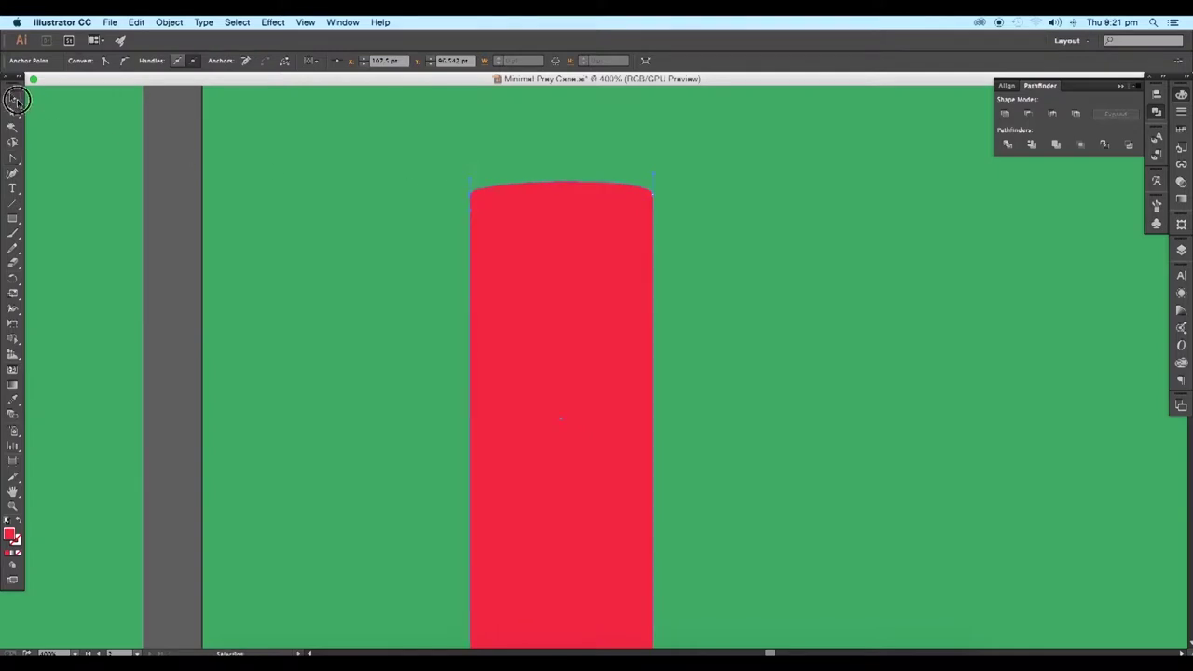
left_click(347, 207)
Curve the bottom edge of the red can body downward by smoothing both lower corner anchor points
scroll(544, 342, "down", 1)
left_click_drag(612, 477, 628, 332)
key("super+plus")
key("super+plus")
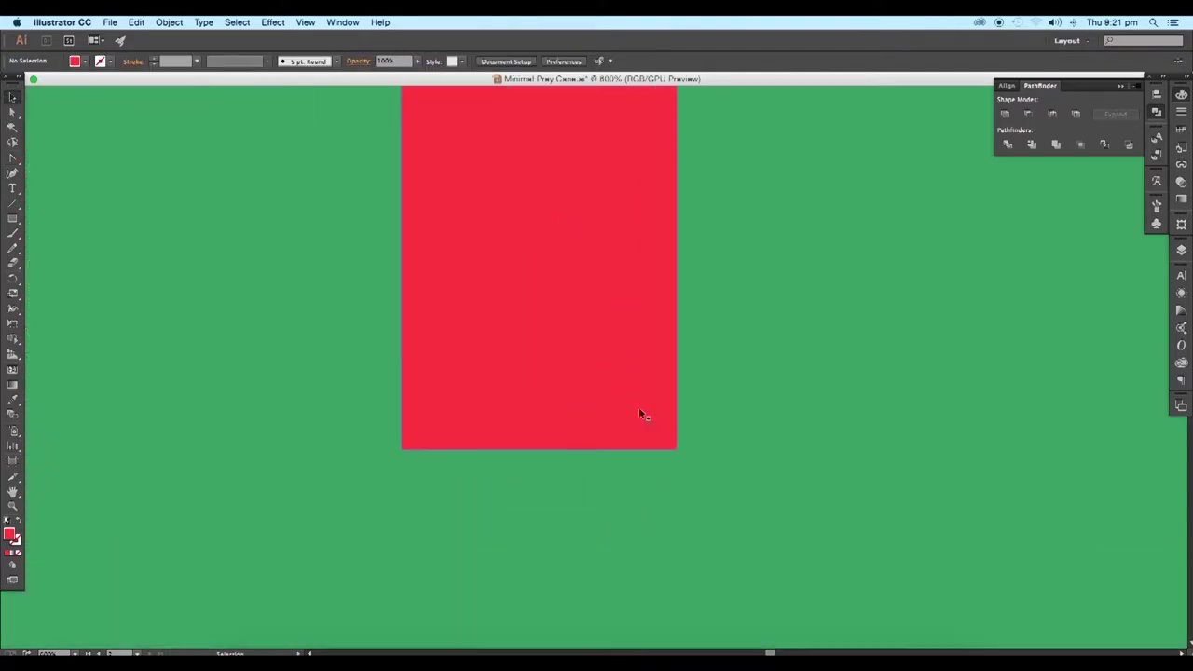
left_click(666, 453)
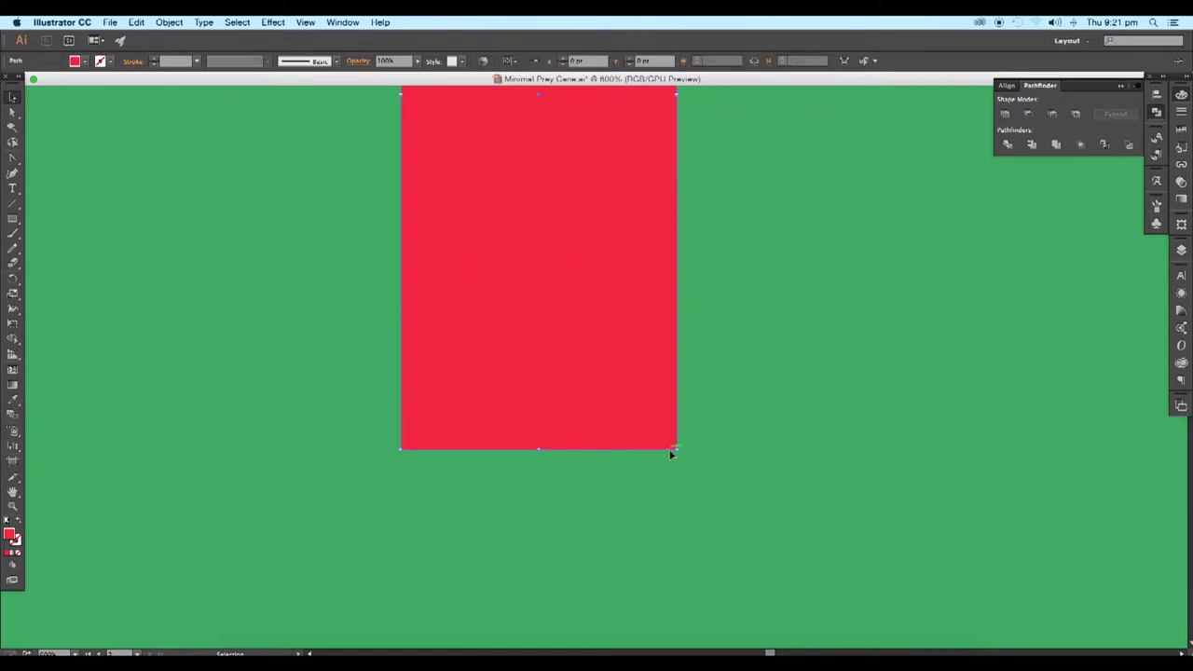
left_click(12, 159)
left_click(677, 456)
left_click_drag(677, 455, 401, 432)
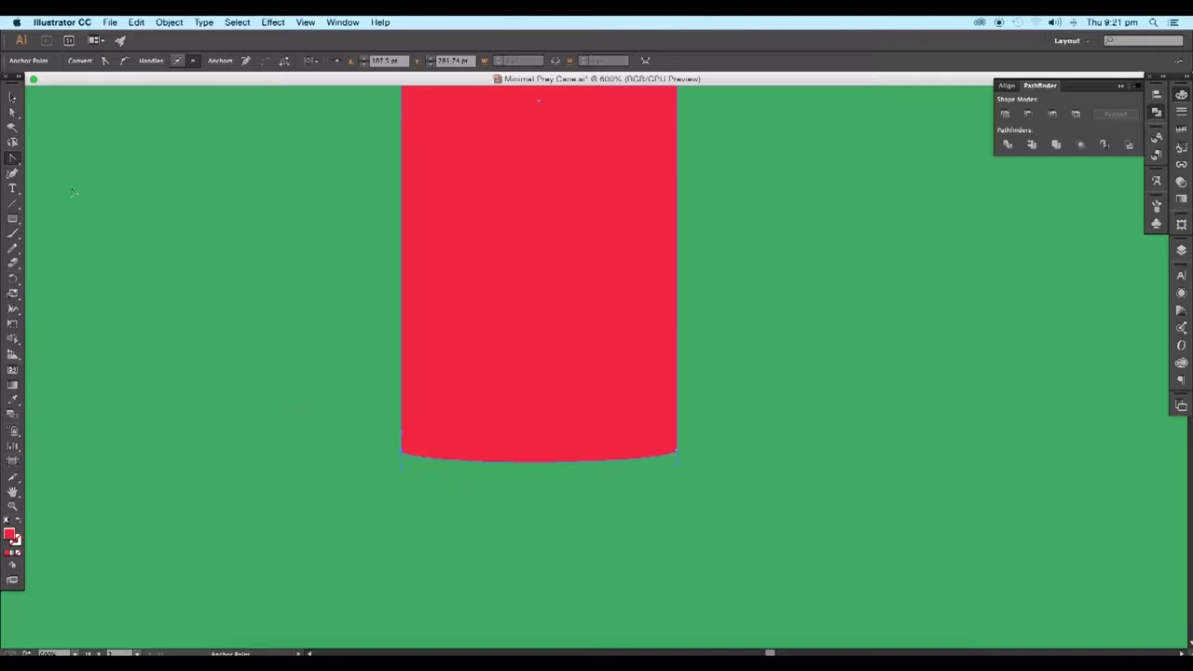
left_click(12, 98)
left_click(244, 258)
scroll(351, 336, "down", 2)
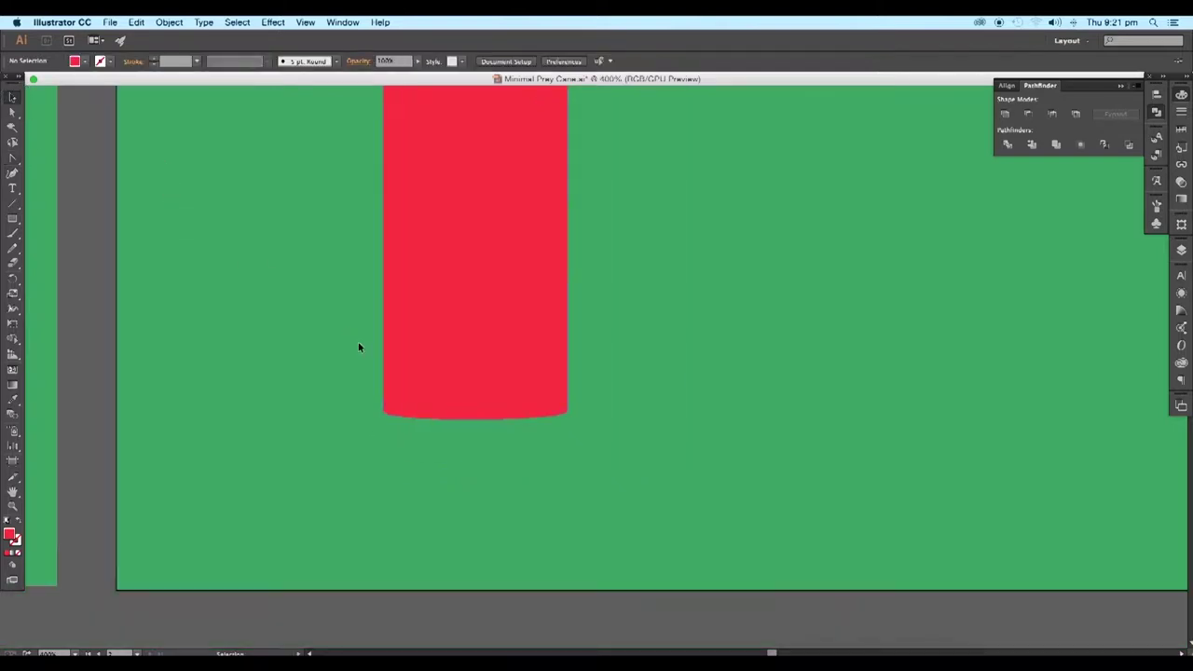
Duplicate the red can body straight down by about 5.5 pt
left_click_drag(524, 377, 749, 524)
left_click(621, 399)
left_click_drag(665, 375, 664, 387)
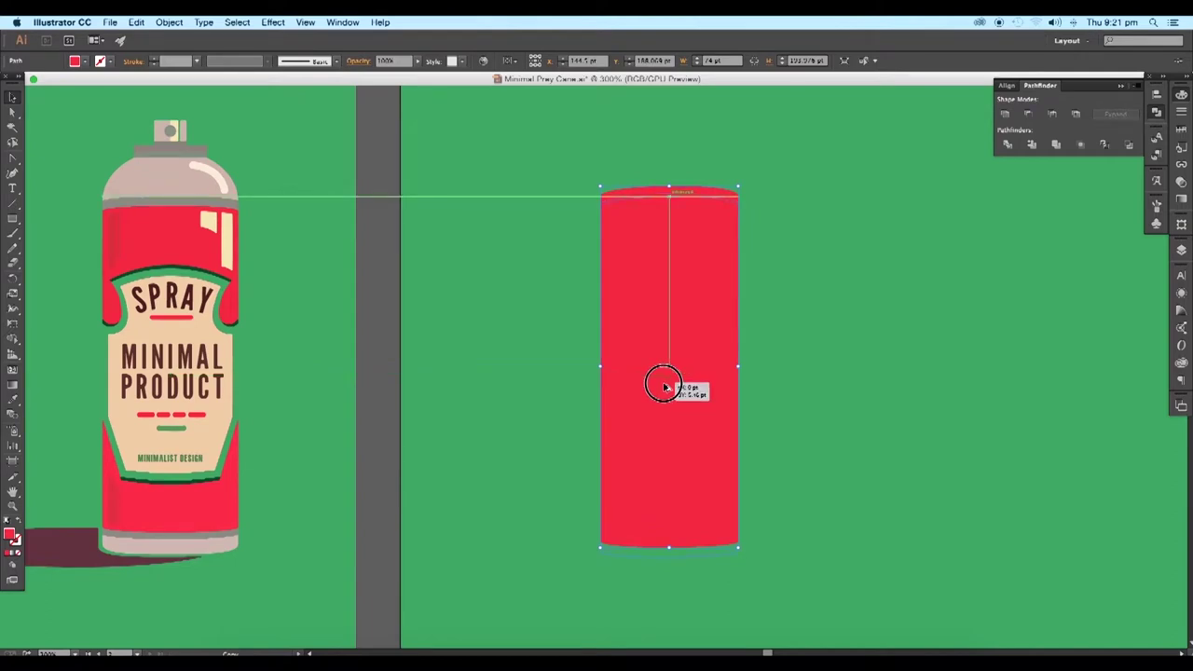
left_click_drag(729, 301, 730, 313)
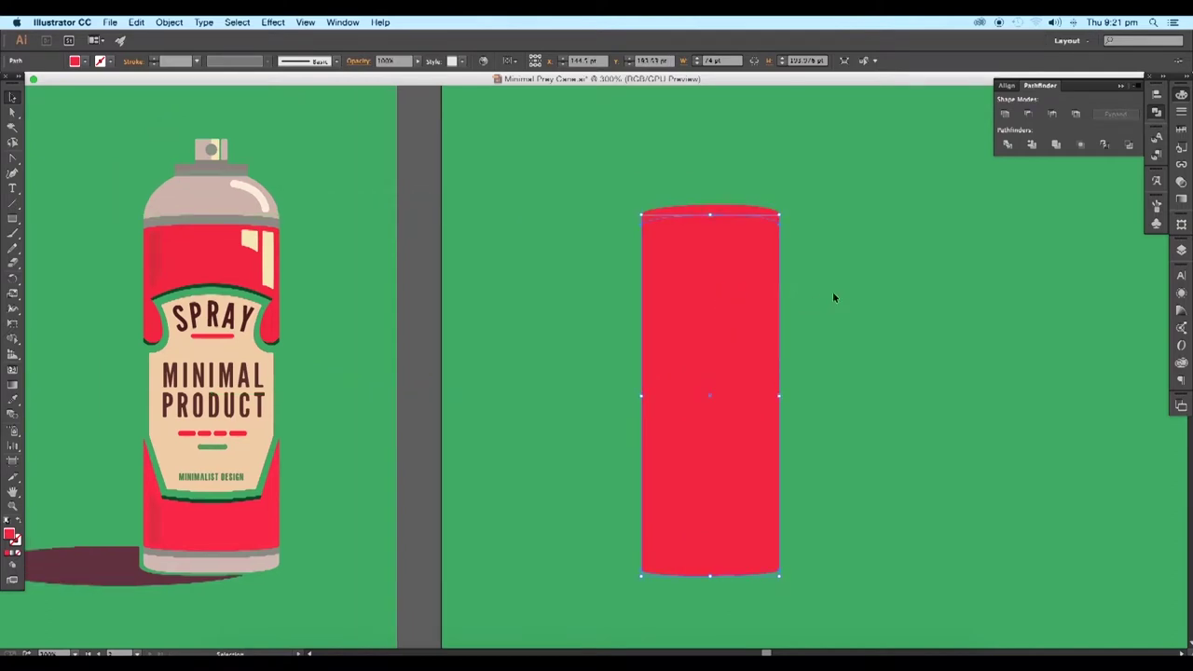
left_click(839, 429)
Duplicate the lower can body once more, about 10 pt further straight down
left_click(685, 477)
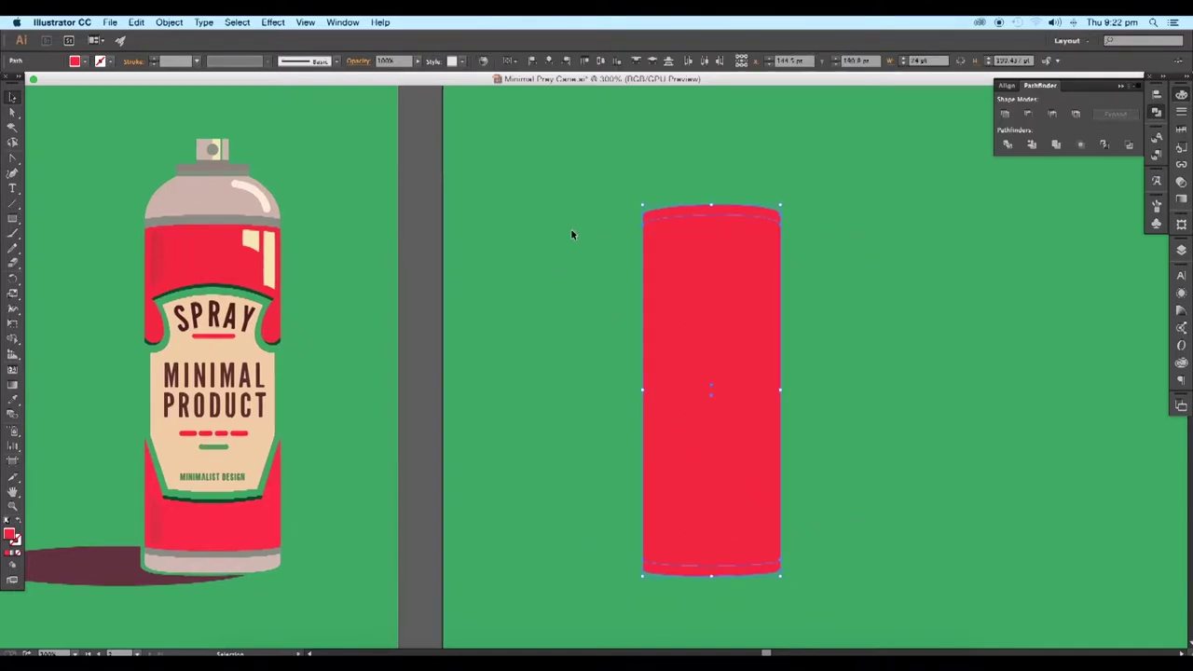
scroll(867, 420, "down", 3)
left_click(718, 426)
left_click_drag(718, 426, 721, 446)
scroll(727, 445, "down", 2)
left_click(786, 452)
scroll(773, 442, "up", 1)
left_click(768, 437)
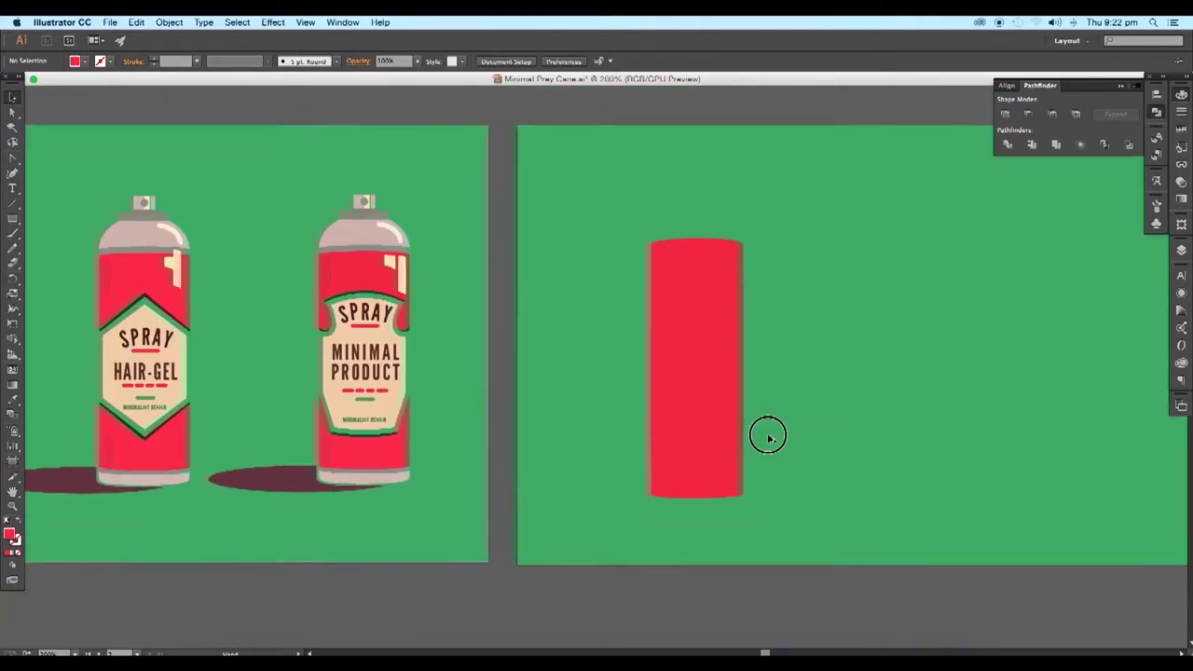
Select all three overlapping can bodies and separate the curved bands at their ends with the Shape Builder tool
left_click(643, 339)
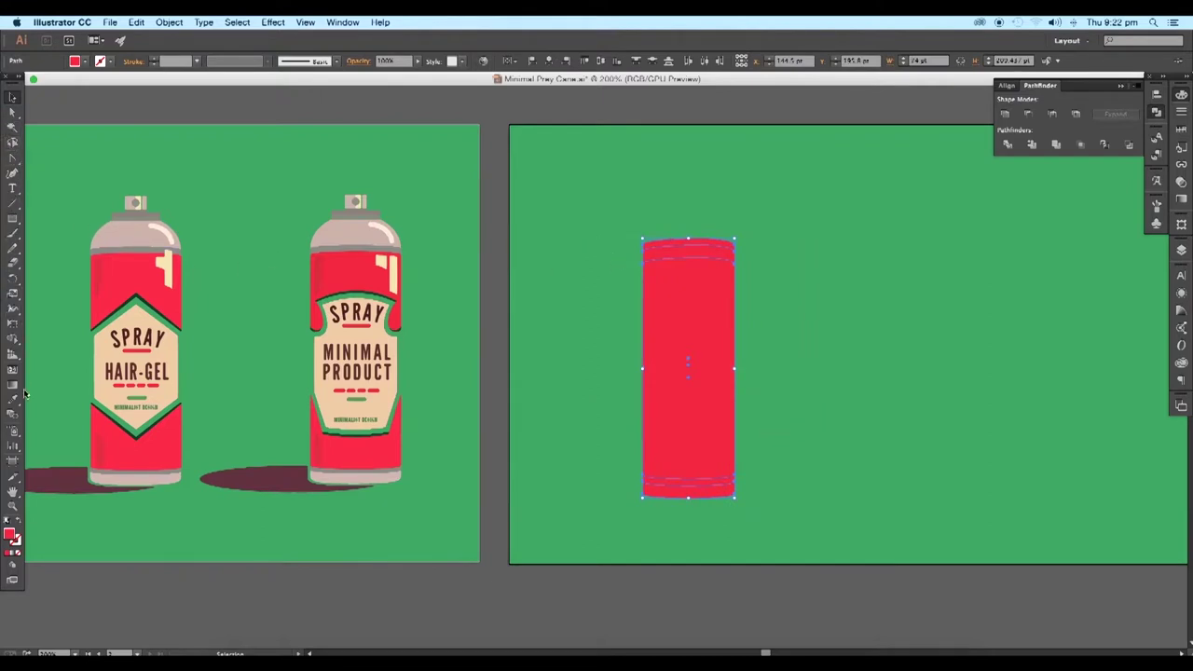
left_click(13, 338)
key("super+equal")
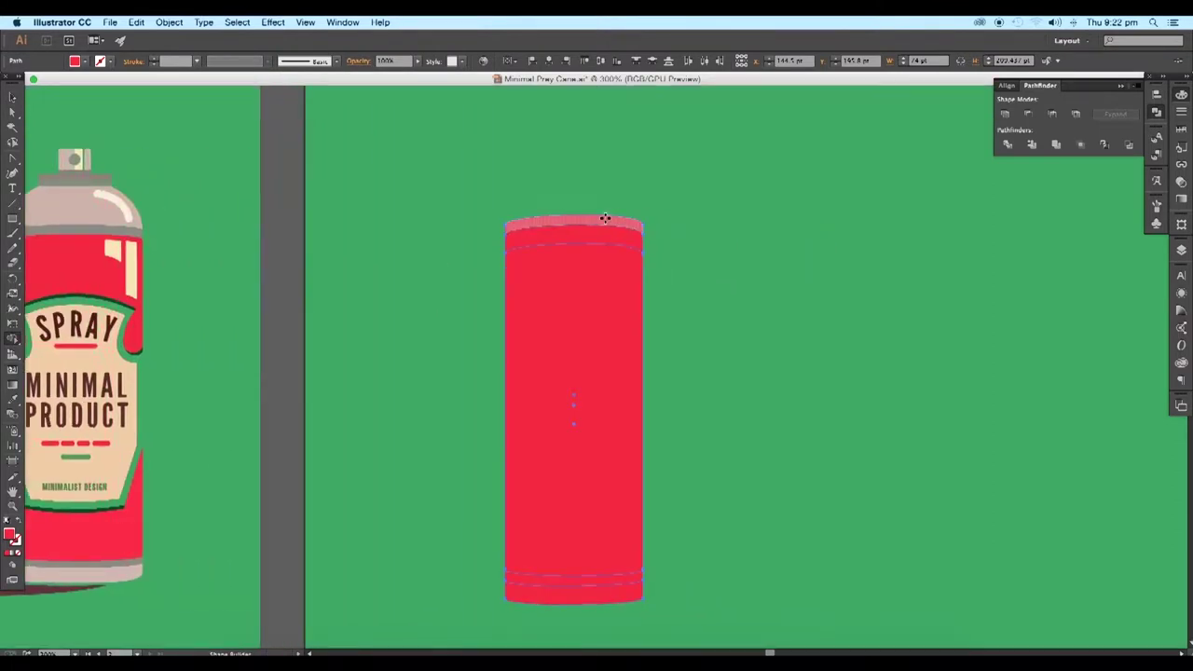
scroll(699, 336, "down", 3)
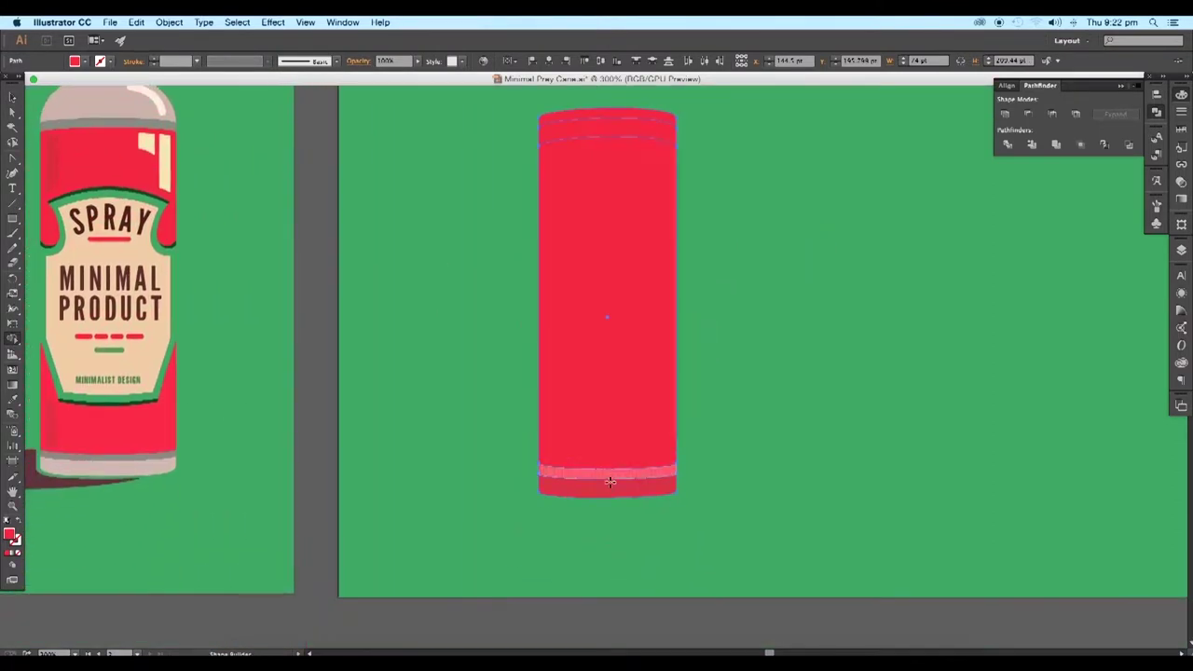
left_click(610, 492)
left_click(13, 98)
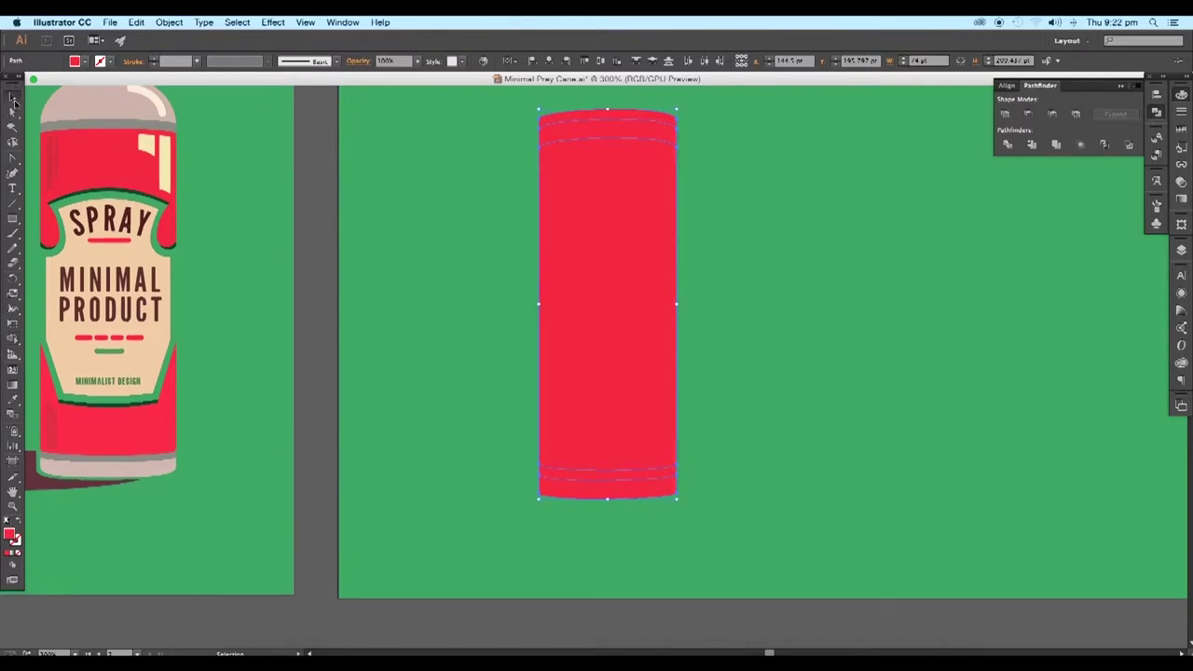
Pull the frontmost leftover body piece out of the stacked can shapes and delete it
left_click(326, 203)
left_click_drag(655, 277, 813, 285)
key("Delete")
Move the next overlapping body piece out of the stack to sit directly beside the can
left_click(616, 235)
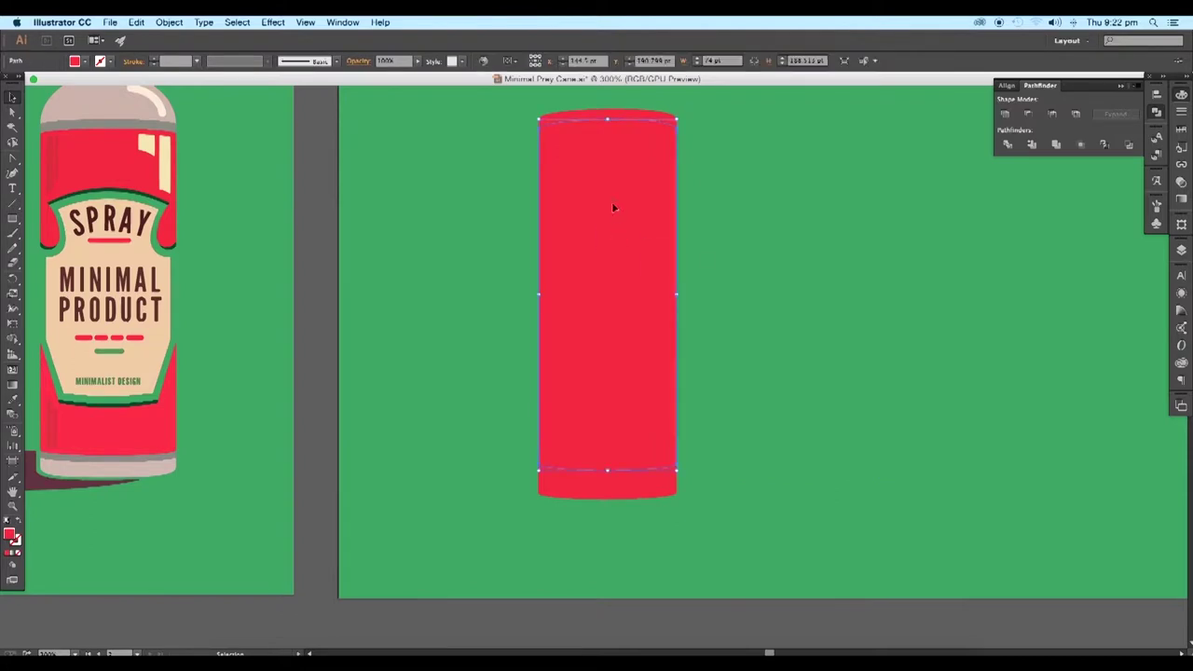
left_click_drag(611, 117, 748, 178)
left_click(630, 155)
left_click(756, 203)
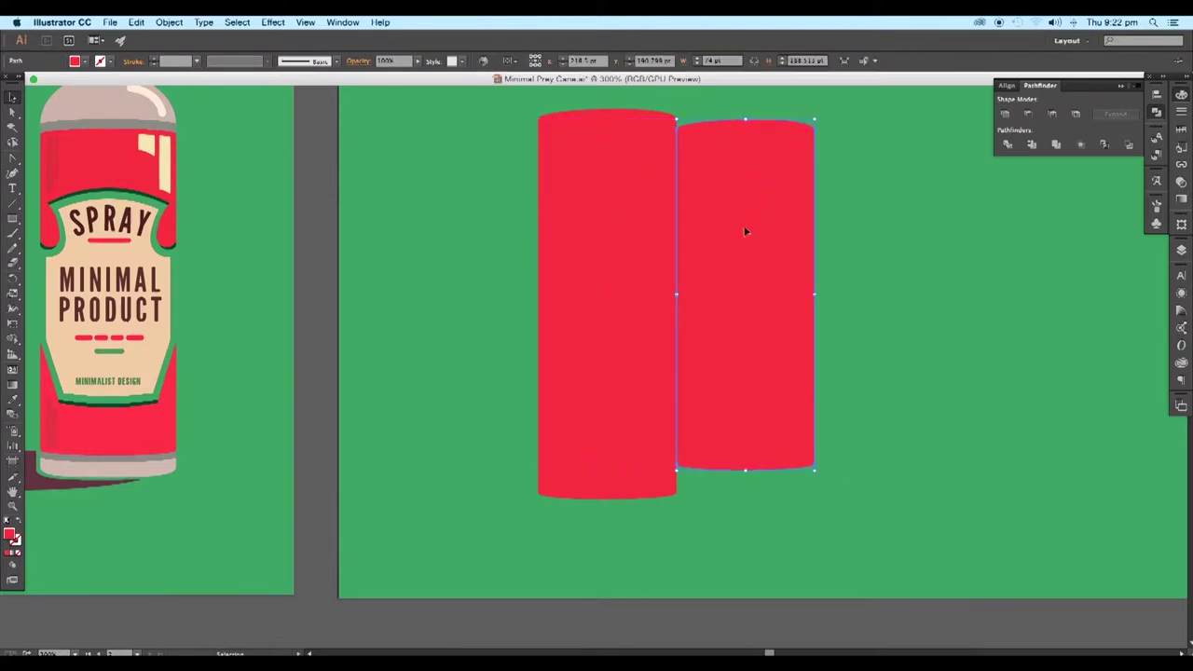
Delete the leftover body piece beside the can
key("Delete")
left_click(634, 367)
scroll(623, 279, "up", 2)
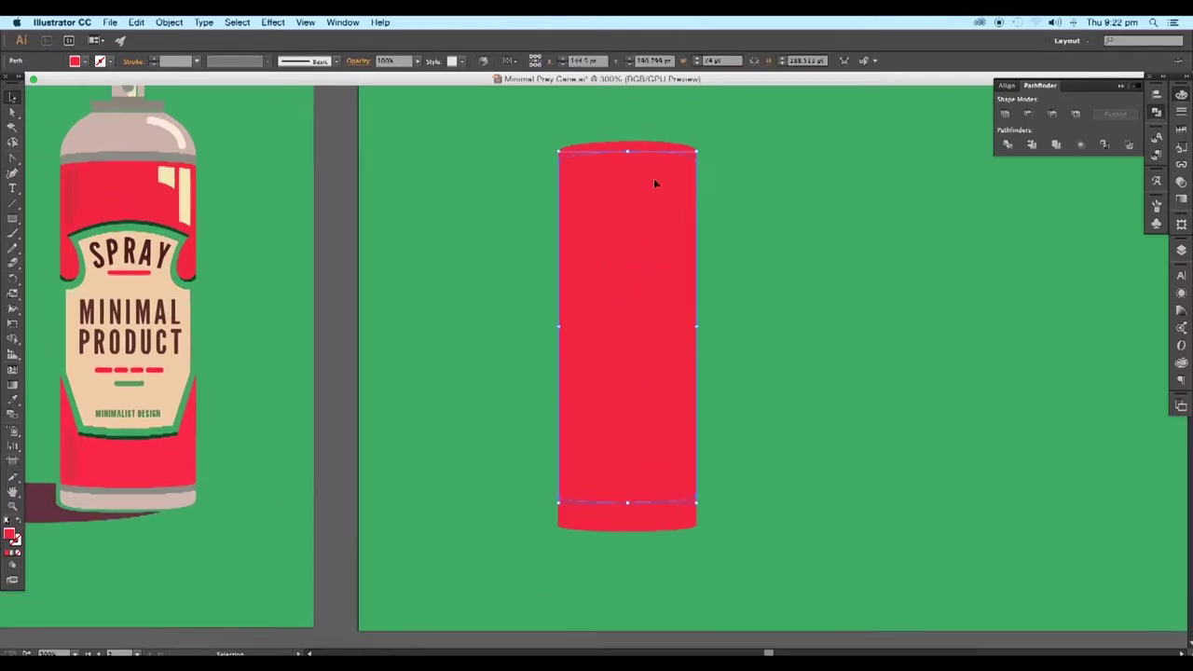
Fill the thin curved bands at the can's upper and lower ends with the reference can's metal grey, RGB 138, 139, 131
left_click(657, 147)
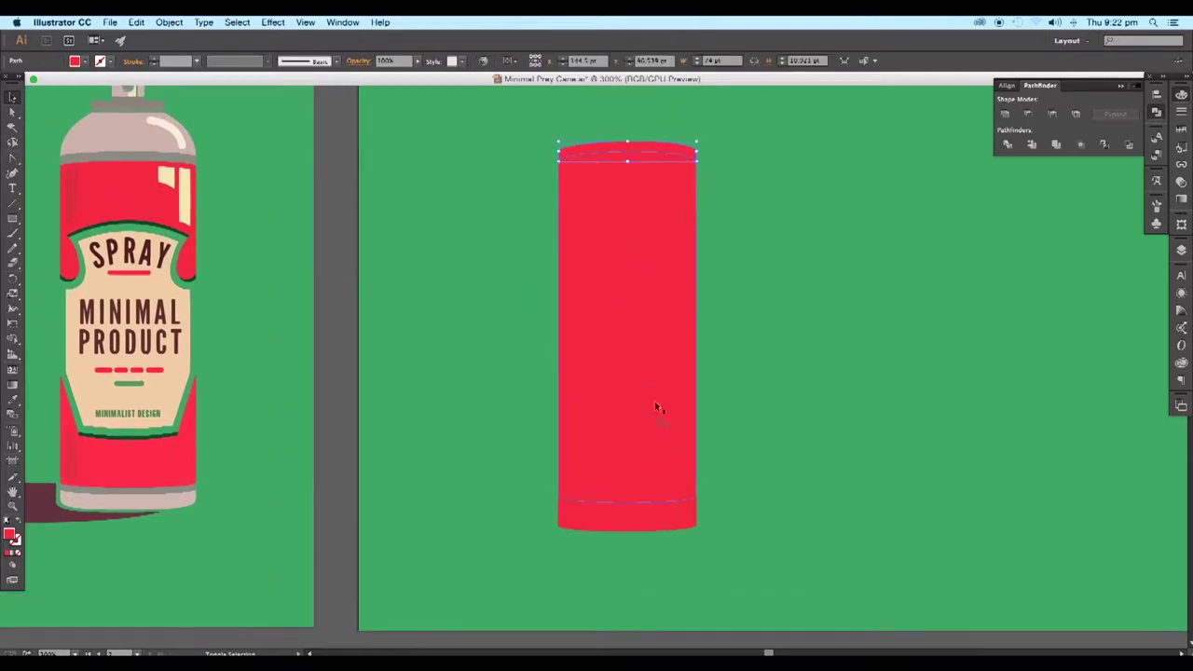
left_click(650, 509, "shift")
key("i")
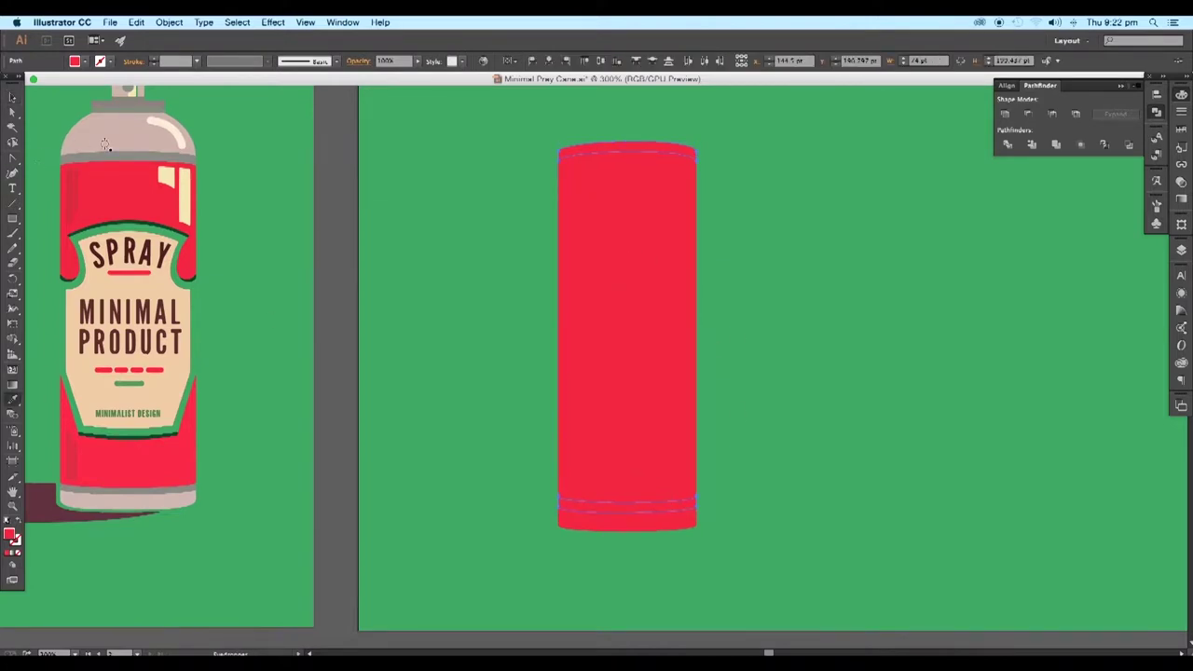
left_click(116, 157)
double_click(10, 536)
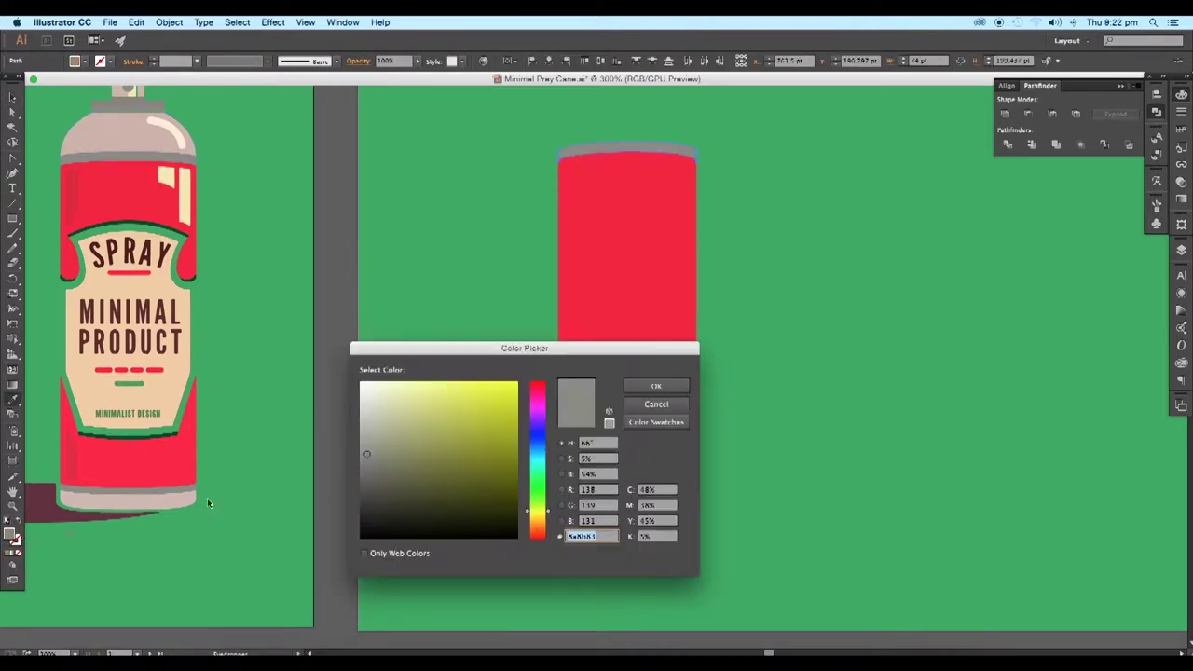
left_click(365, 454)
left_click_drag(601, 538, 532, 539)
left_click(657, 386)
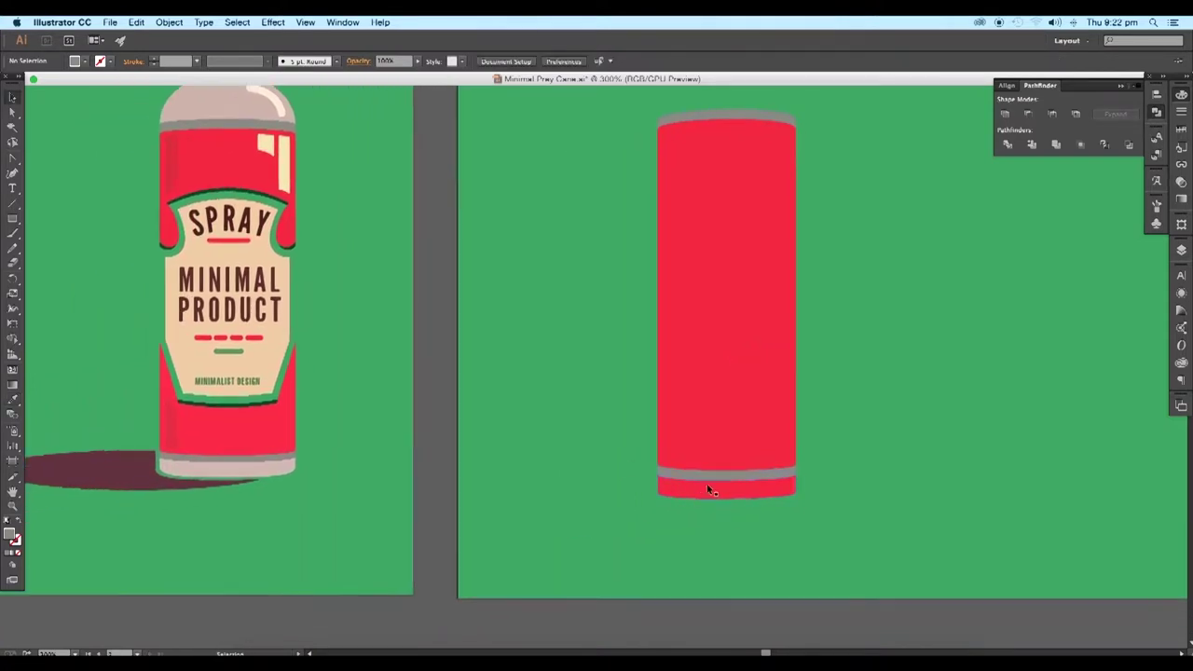
Fill the base band at the bottom of the can with the light pinkish beige RGB 207, 183, 175
left_click(706, 492)
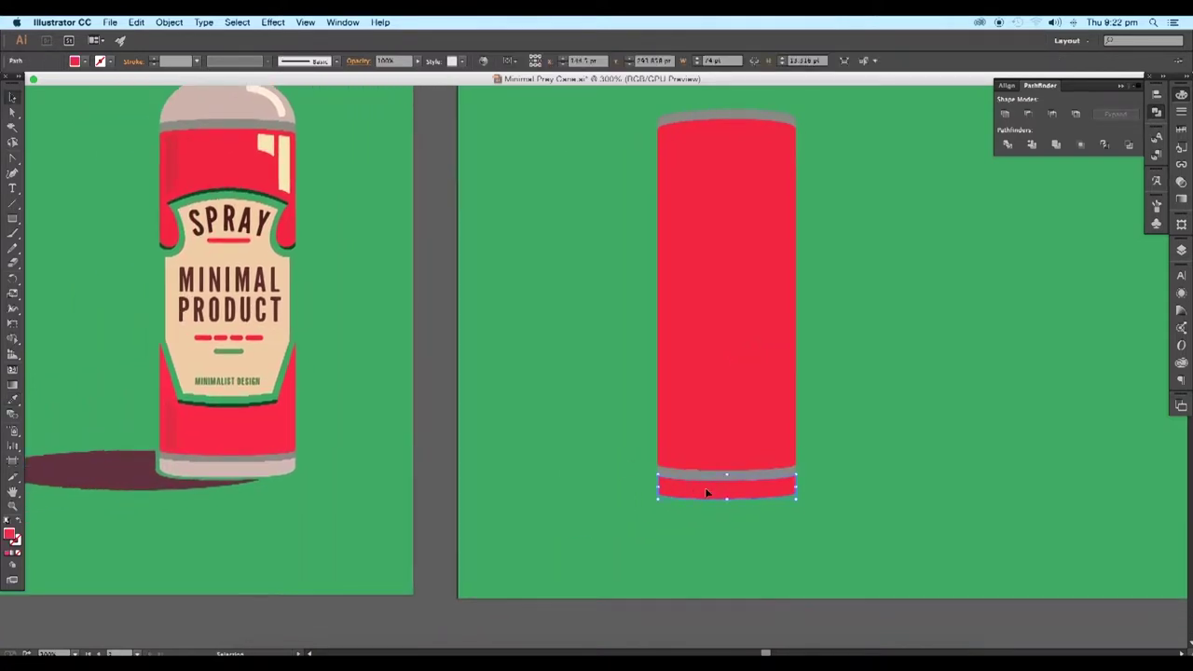
double_click(10, 536)
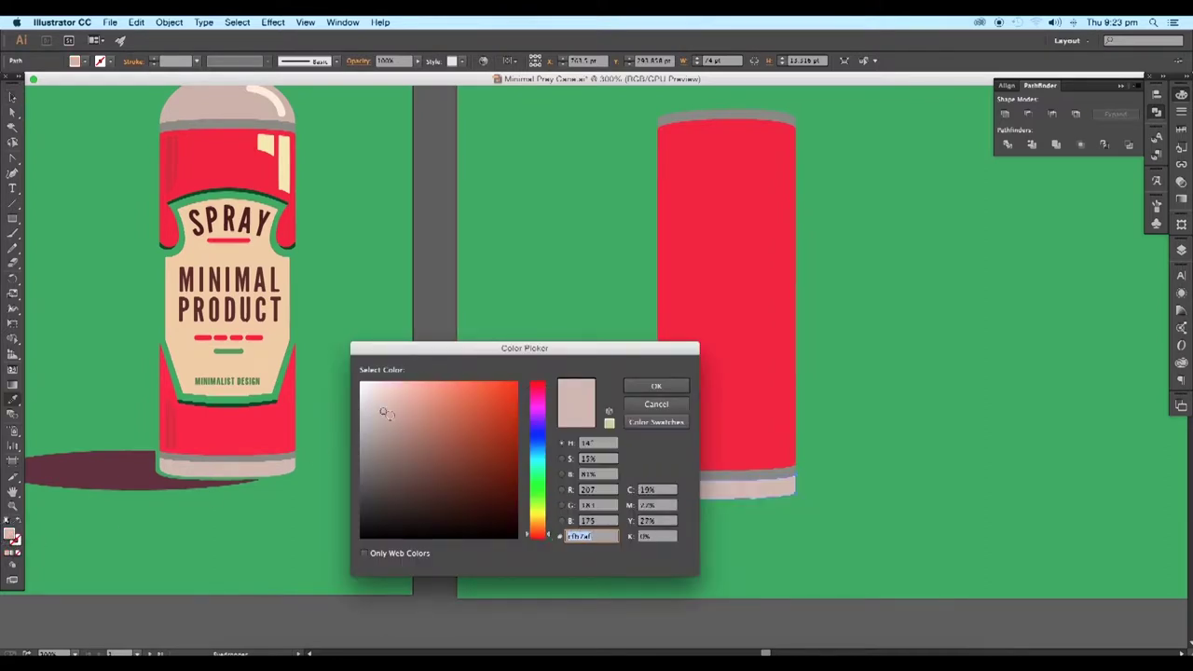
left_click(643, 386)
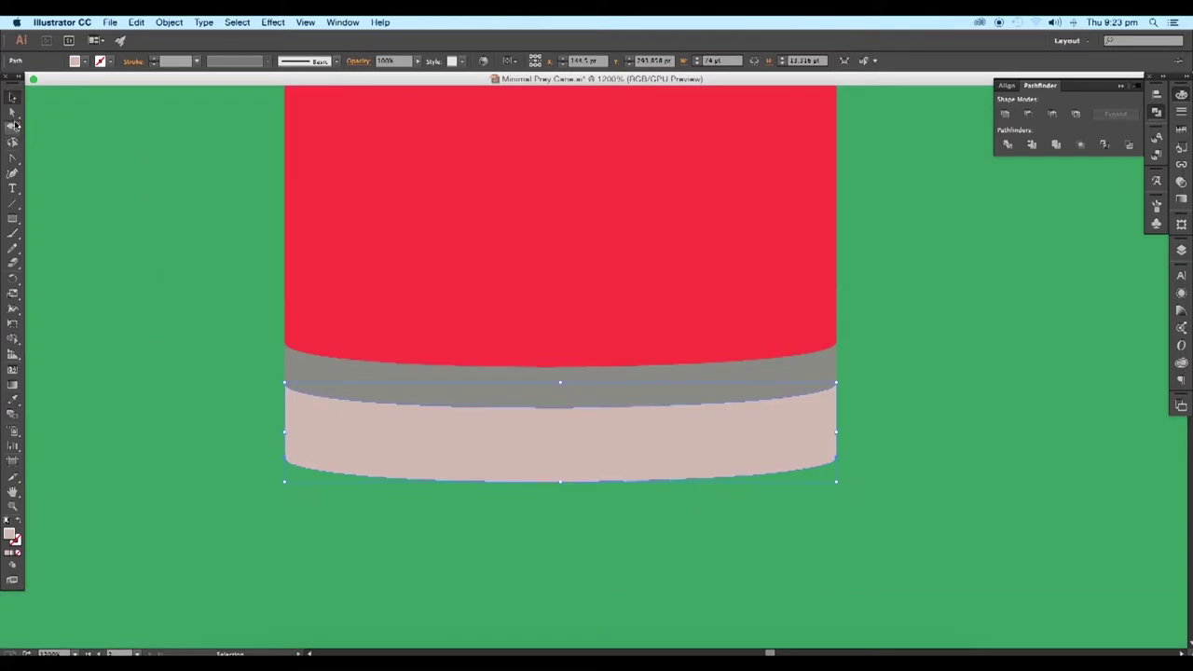
Lengthen the curve handles at both lower corners of the beige base band equally downward to make its bottom edge rounder
left_click(12, 112)
left_click_drag(837, 476, 837, 509)
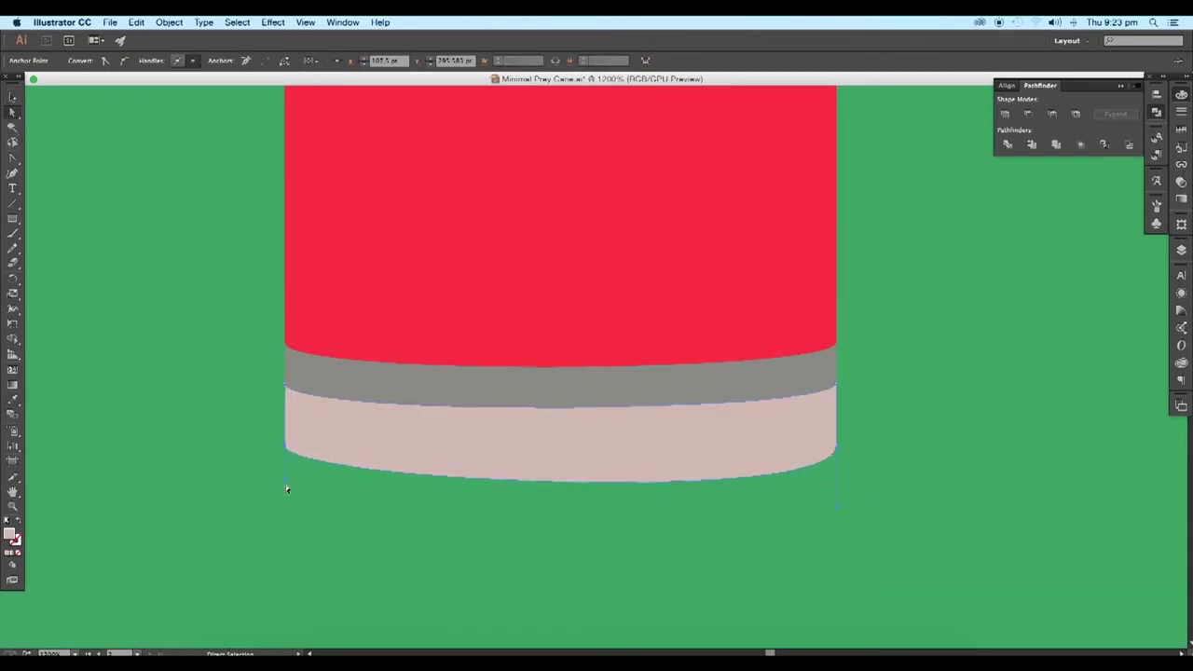
left_click_drag(285, 483, 285, 508)
key("v")
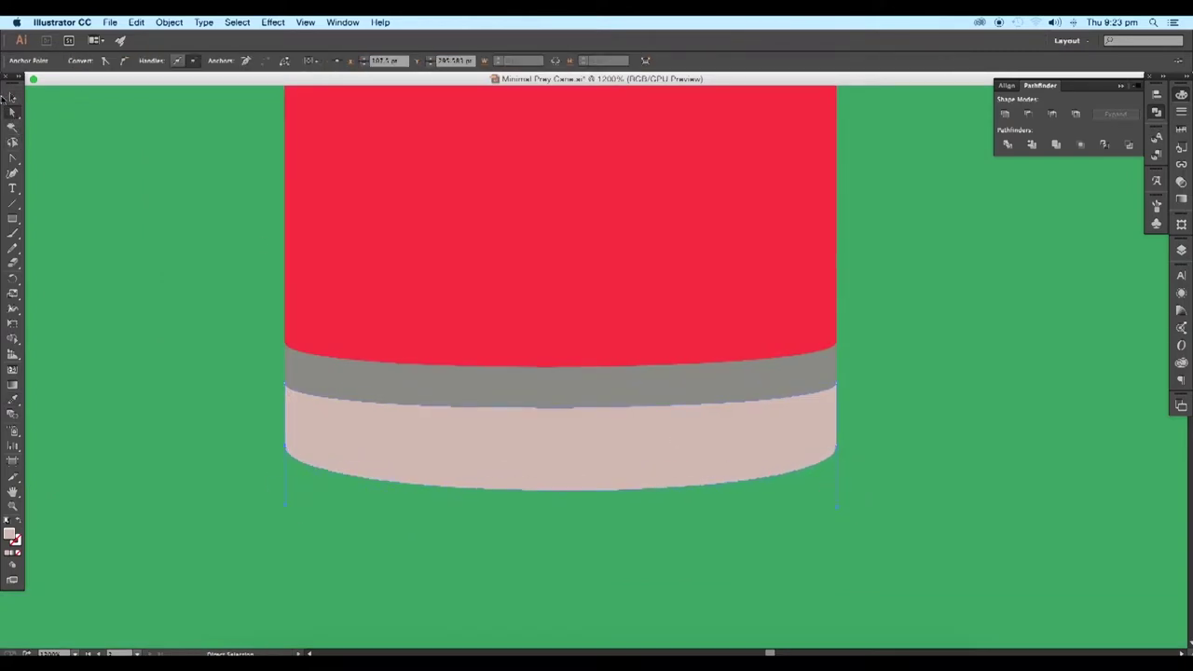
left_click(96, 164)
Draw a beige ellipse 74 pt wide and about 62 pt high, centred over the can's upper end and matching its width
scroll(240, 294, "down", 3)
left_click_drag(422, 425, 786, 485)
scroll(783, 482, "down", 1)
left_click_drag(831, 346, 831, 412)
left_click_drag(829, 353, 827, 424)
left_click_drag(788, 312, 793, 342)
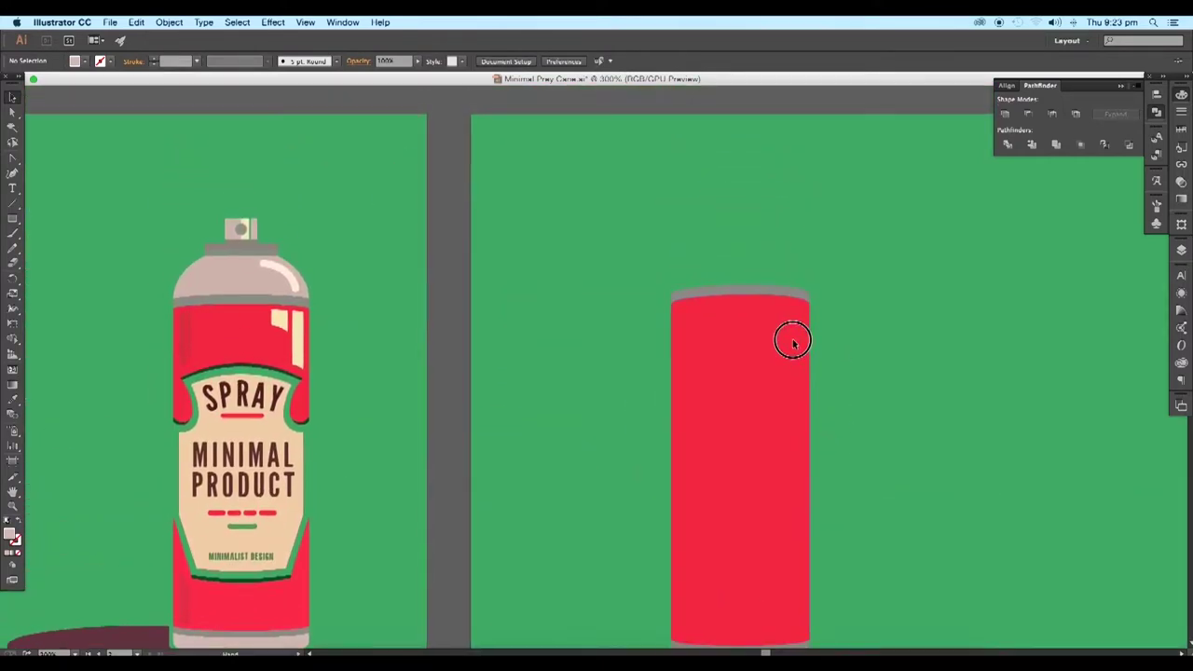
scroll(753, 308, "up", 2)
left_click_drag(12, 219, 63, 248)
left_click_drag(596, 293, 734, 411)
left_click(13, 99)
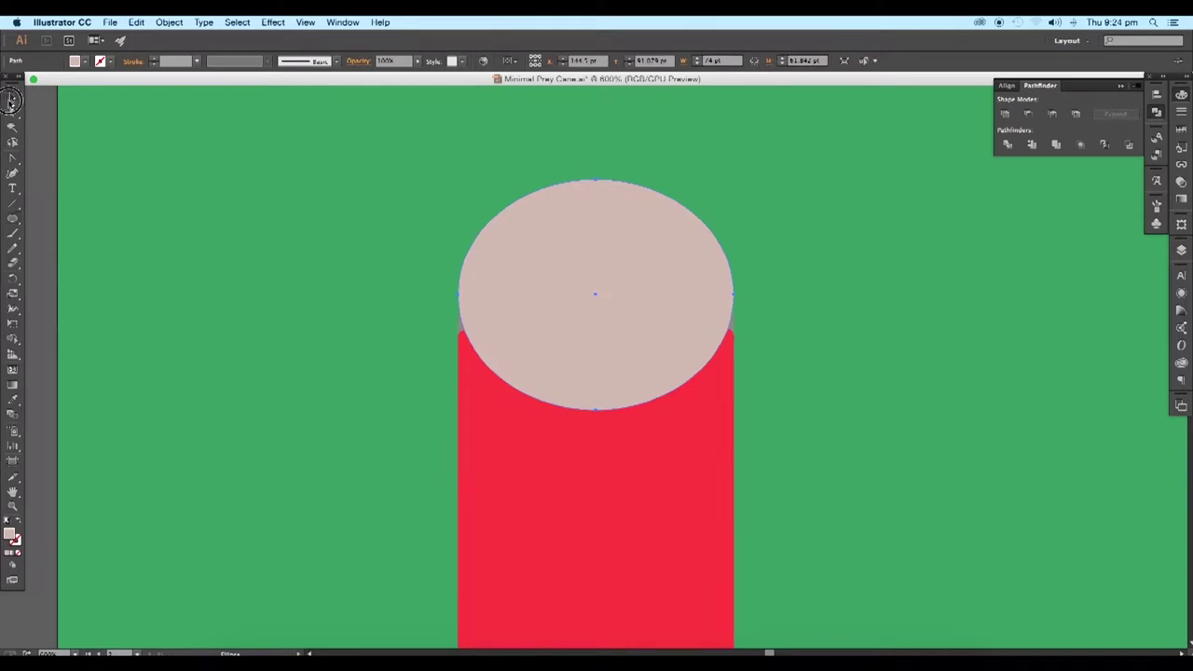
Move the beige ellipse about 5 pt straight down so its widest points meet the upper corners of the grey band
scroll(685, 297, "up", 3)
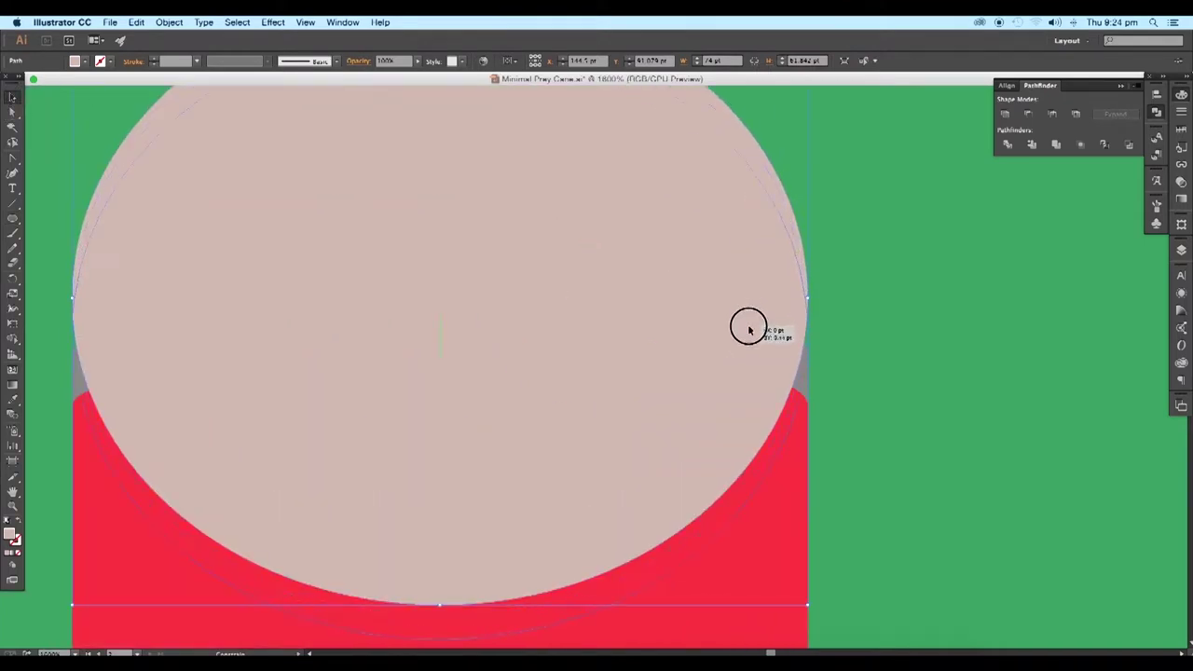
scroll(747, 330, "up", 5)
left_click_drag(494, 193, 496, 273)
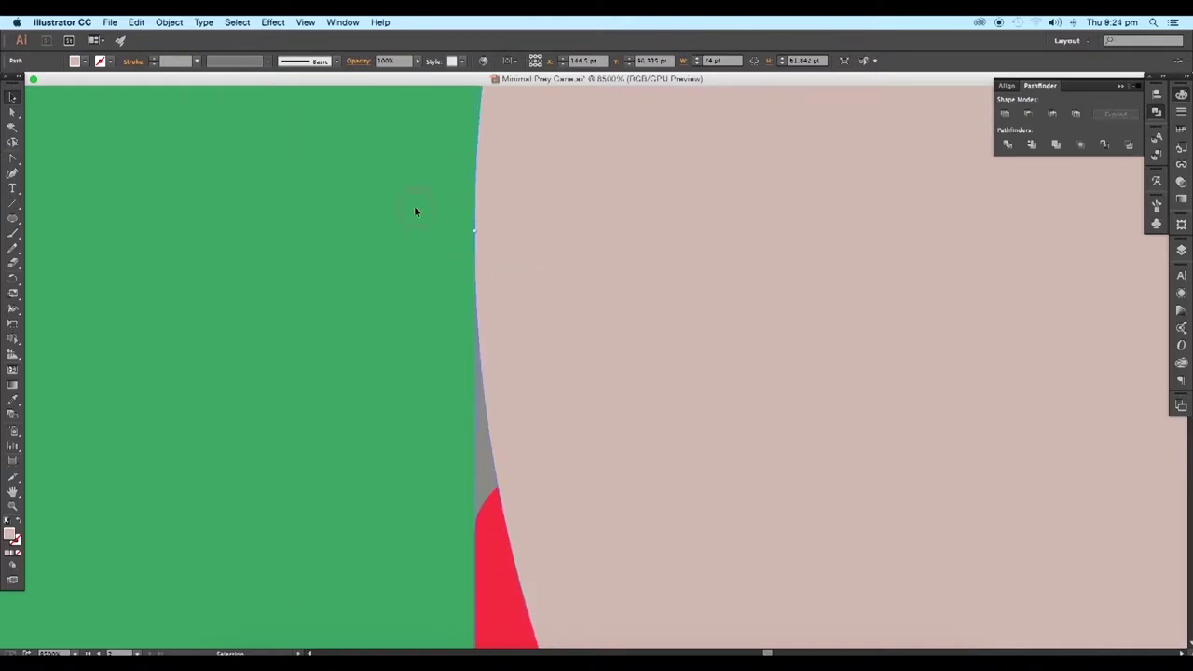
Split the ellipse along the upper grey band with the Shape Builder tool and delete its lower part, leaving a dome
left_click_drag(414, 206, 679, 393)
scroll(475, 264, "down", 5)
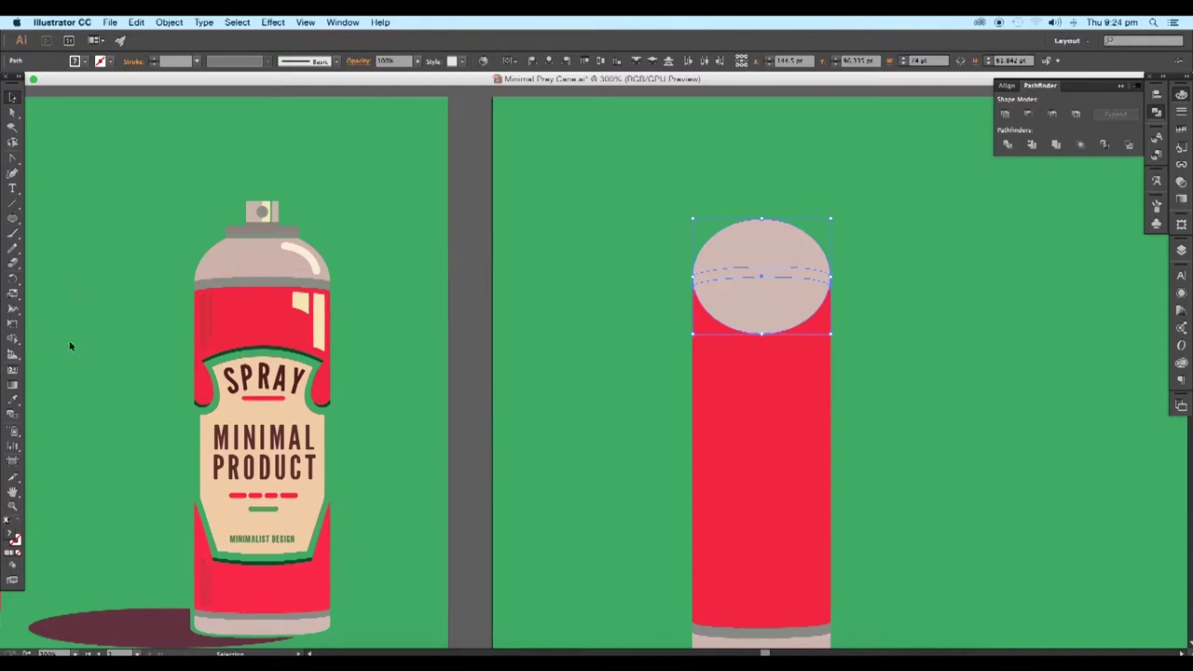
left_click(13, 339)
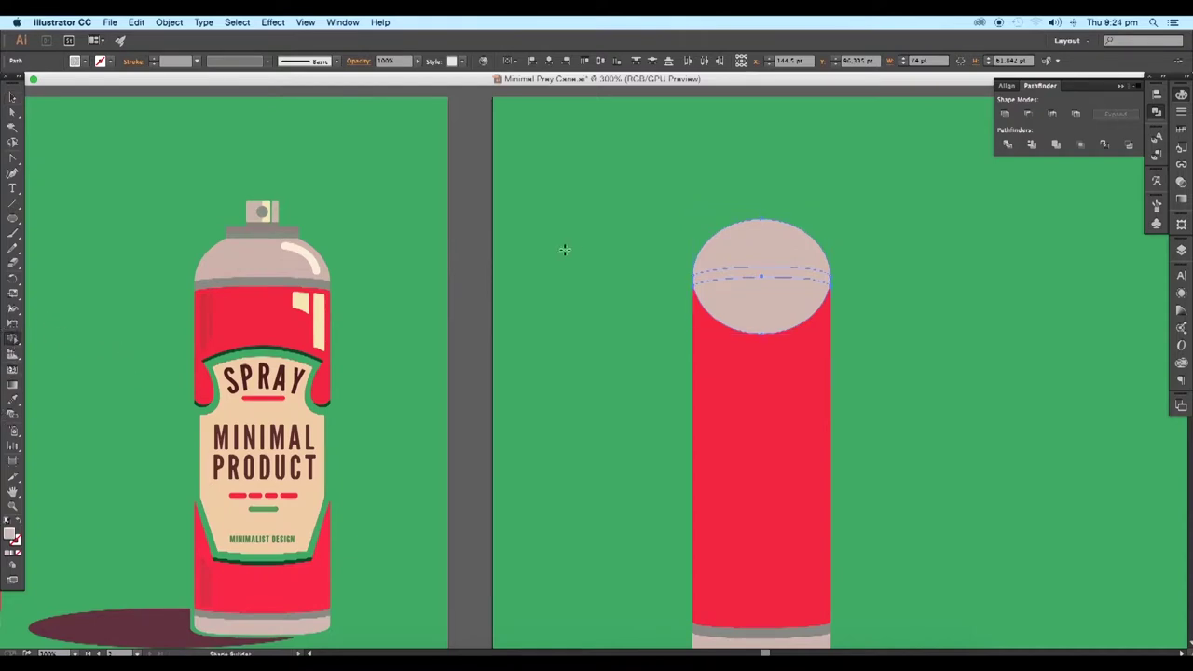
left_click(795, 245)
left_click(13, 94)
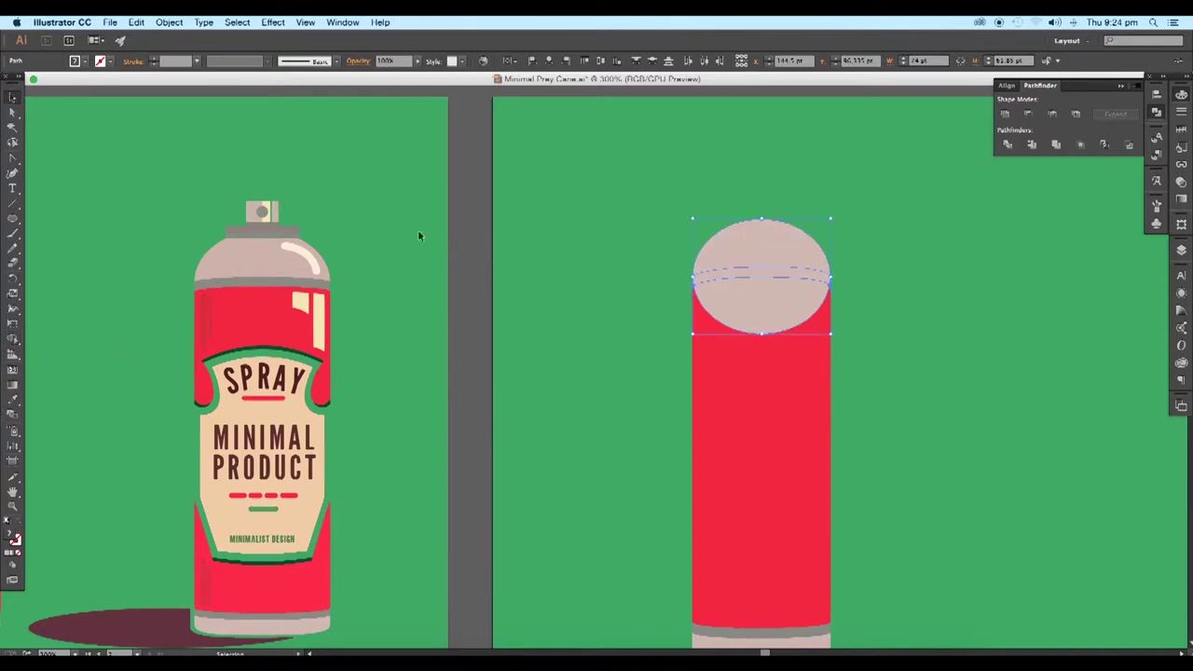
left_click(761, 297)
key("Delete")
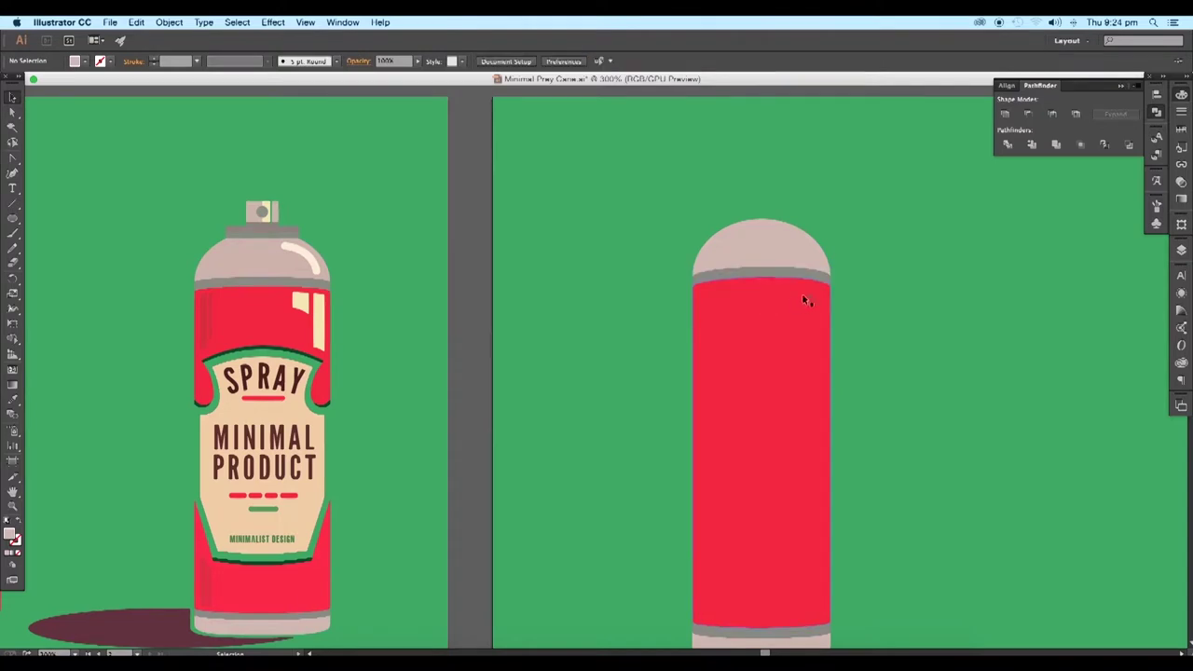
Draw a centred neck rectangle about 35.4 by 7.5 pt on top of the dome and fill it with the reference can's grey
left_click_drag(818, 181, 843, 199)
scroll(828, 219, "up", 1)
scroll(829, 219, "up", 1)
left_click_drag(793, 289, 831, 294)
scroll(896, 292, "down", 1)
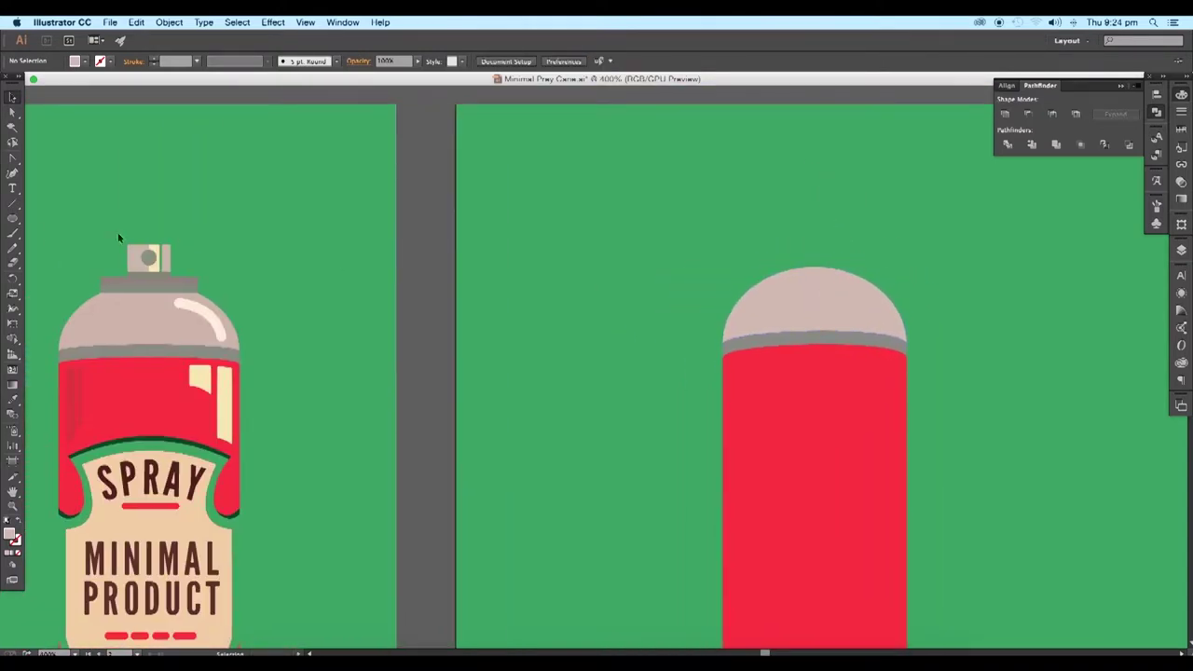
left_click(18, 222)
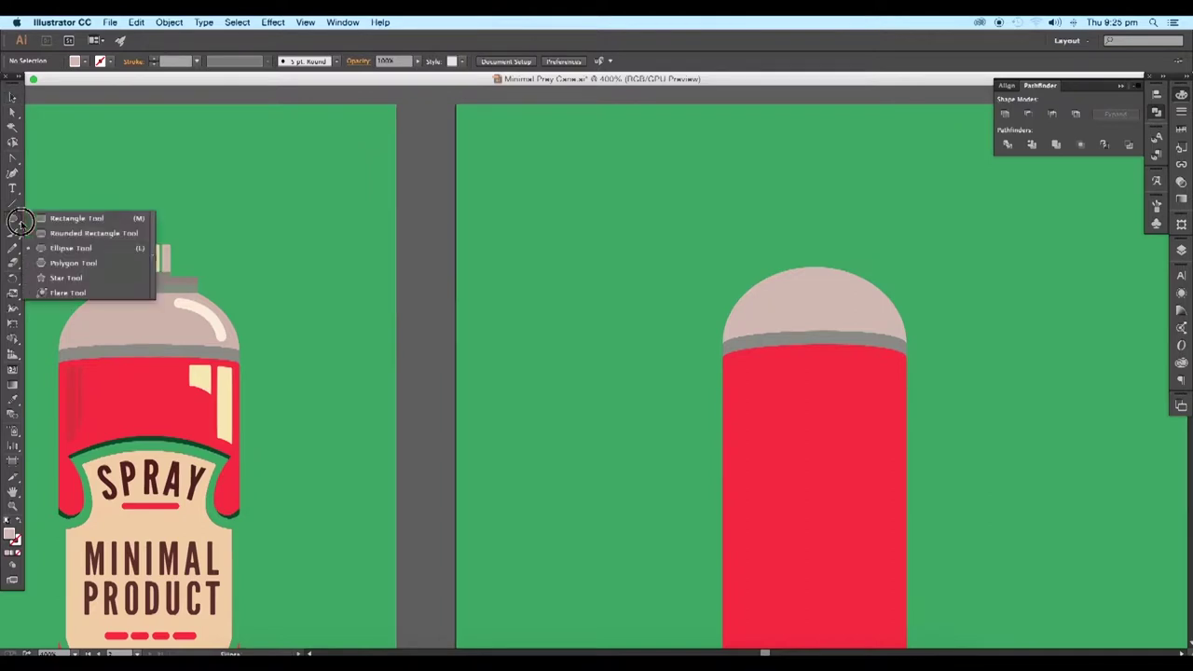
left_click(77, 218)
left_click_drag(814, 269, 858, 277)
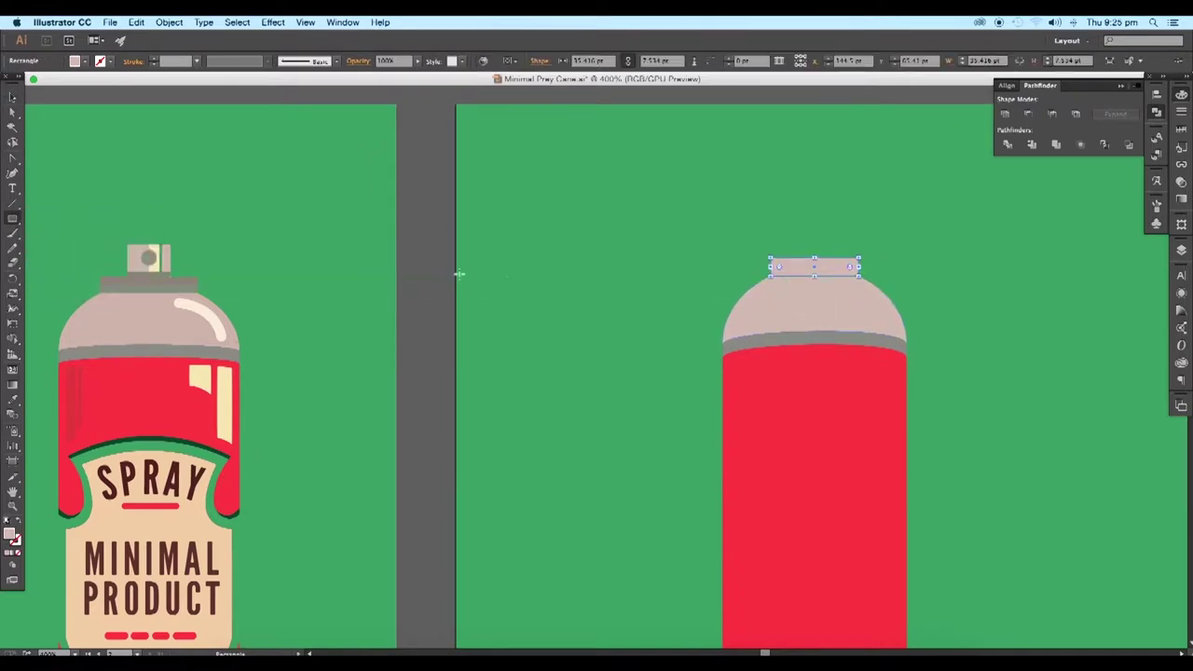
left_click(128, 290)
Overlay the upper half of the neck with an equally wide rectangle about 3.8 pt high, filled with warm grey RGB 137, 126, 124
scroll(818, 218, "down", 2)
key("v")
mouse_move(817, 218)
left_mouse_down()
mouse_move(816, 232)
mouse_move(834, 207)
left_mouse_up()
scroll(826, 234, "up", 3)
scroll(833, 223, "down", 3)
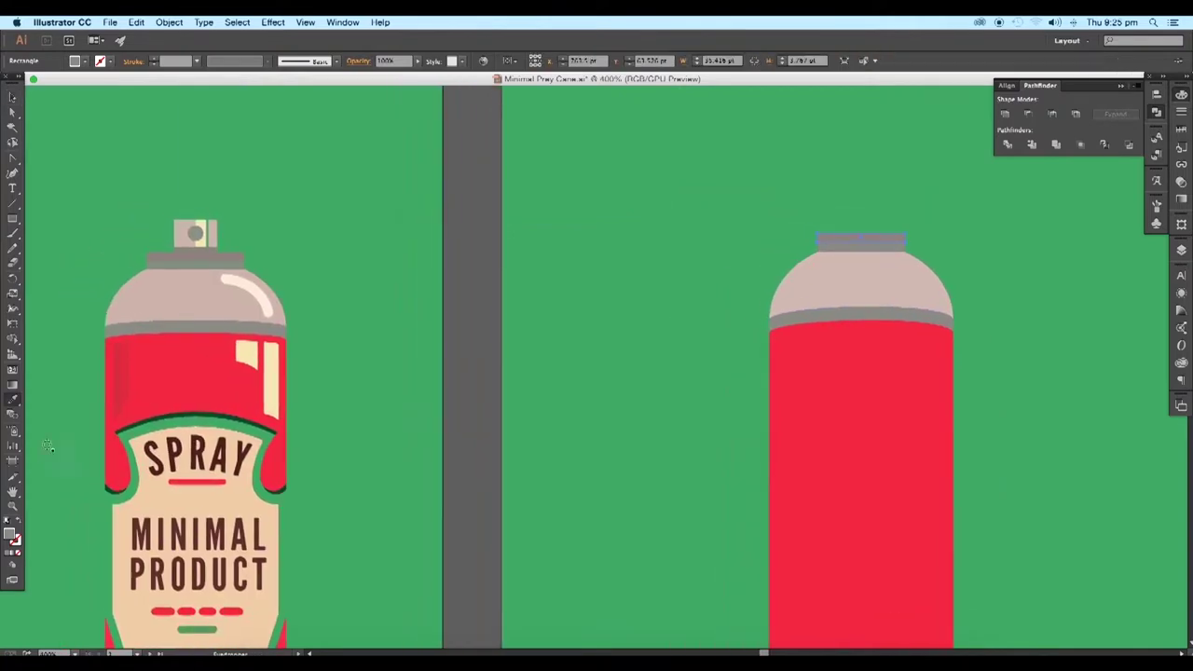
double_click(12, 535)
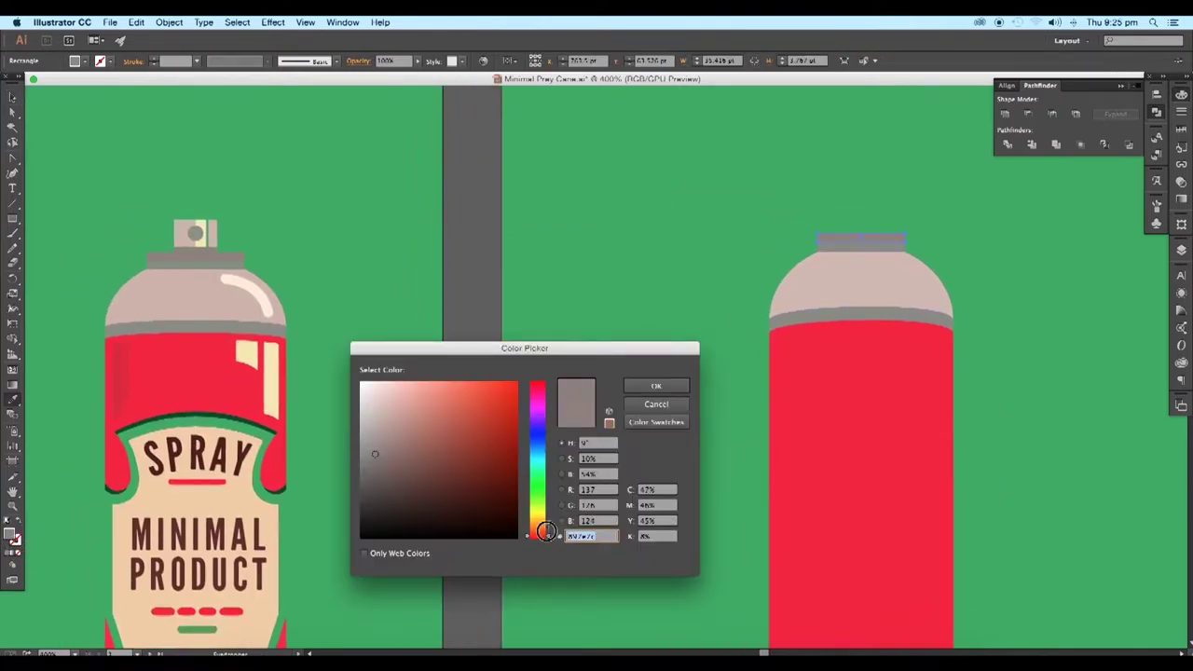
left_click(648, 387)
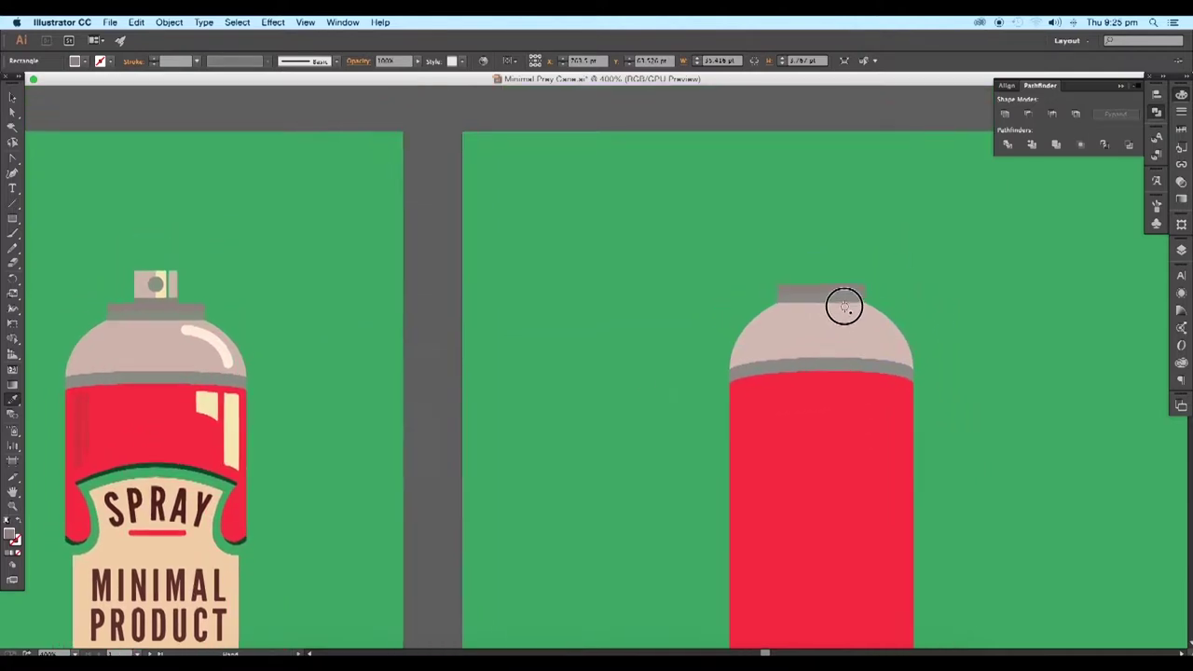
Add a small centred stem rectangle about 15.25 by 2.4 pt directly on top of the neck
scroll(842, 297, "up", 5)
left_click_drag(831, 292, 830, 253)
left_click_drag(968, 242, 867, 253)
left_click_drag(791, 222, 790, 235)
scroll(807, 261, "down", 4)
left_click_drag(791, 299, 824, 330)
left_click(840, 291)
key("super+equal")
key("super+minus")
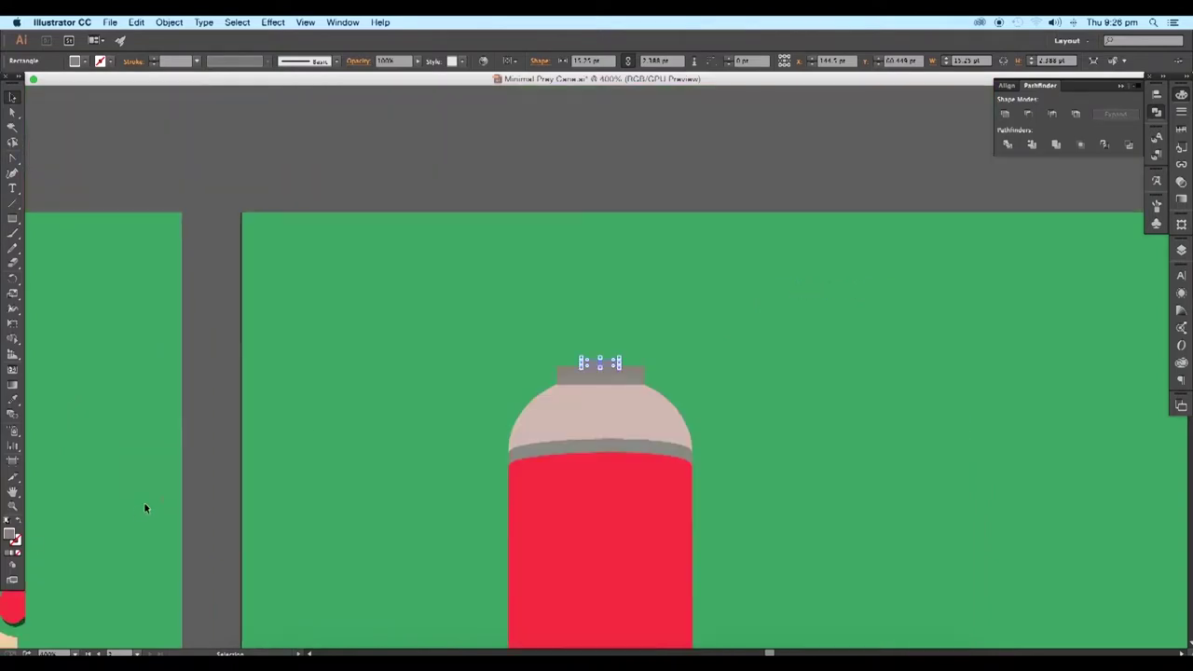
Fill the small stem rectangle with the darker warm grey #77706f
left_click_drag(147, 506, 499, 442)
double_click(10, 535)
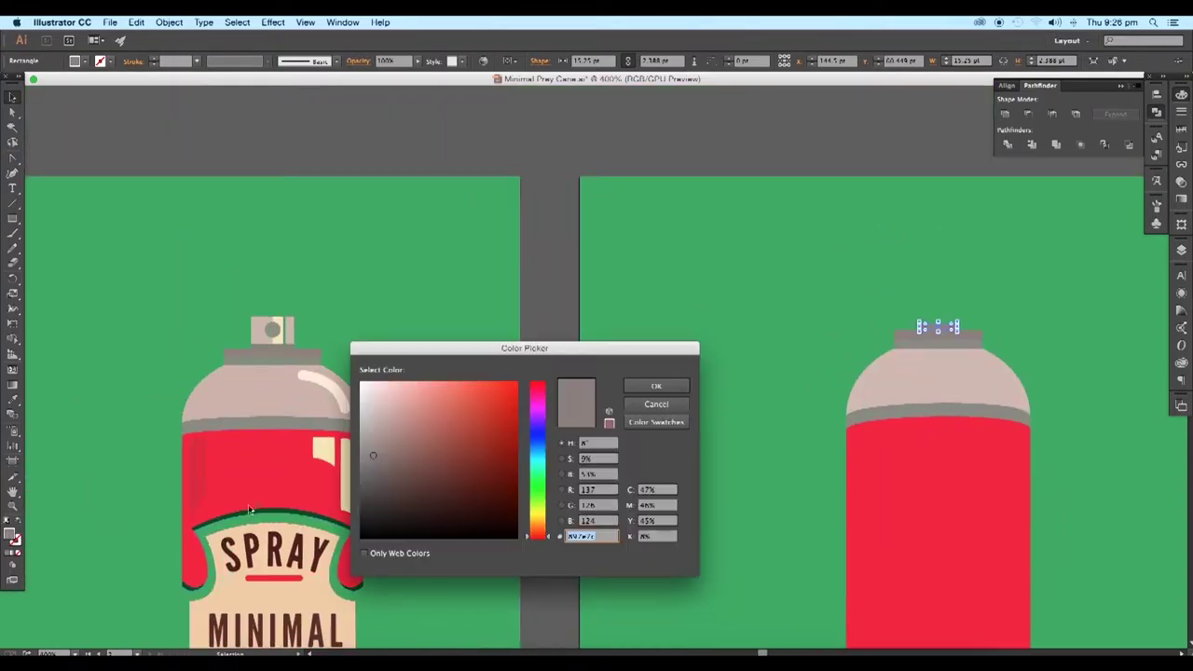
left_click_drag(368, 483, 371, 472)
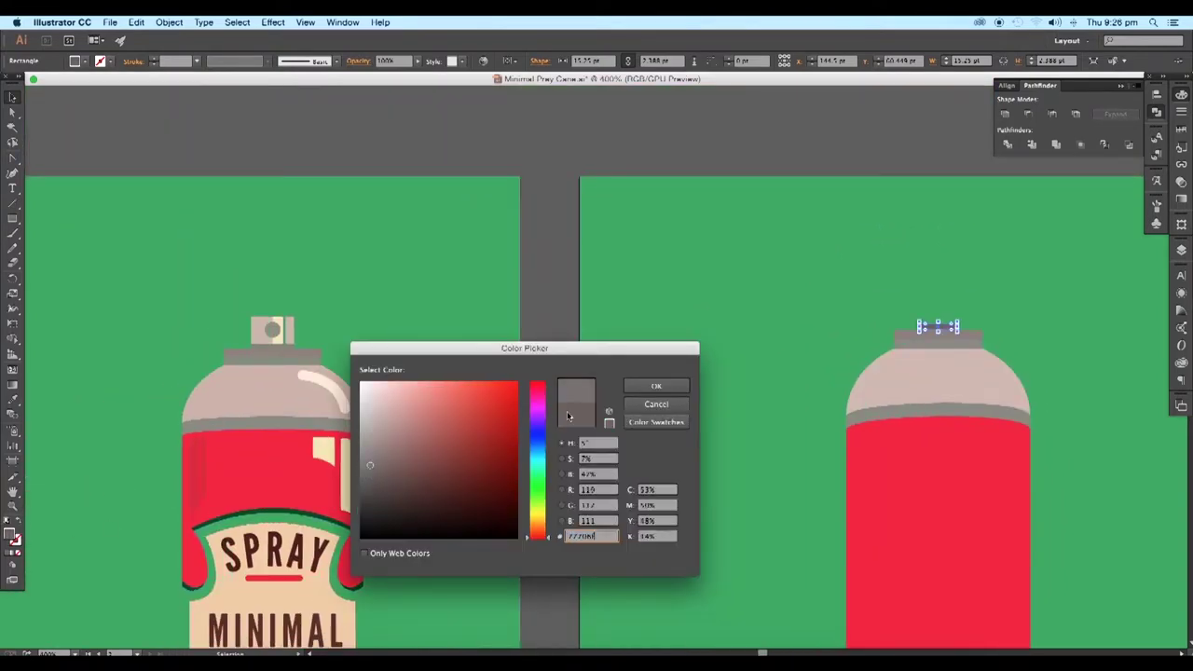
left_click(656, 386)
Place a nozzle cap rectangle about 17.3 by 10.5 pt on top of the stem and fill it with the dome's beige
key("super+equal")
key("super+equal")
key("super+equal")
key("super+equal")
left_click_drag(866, 344, 836, 284)
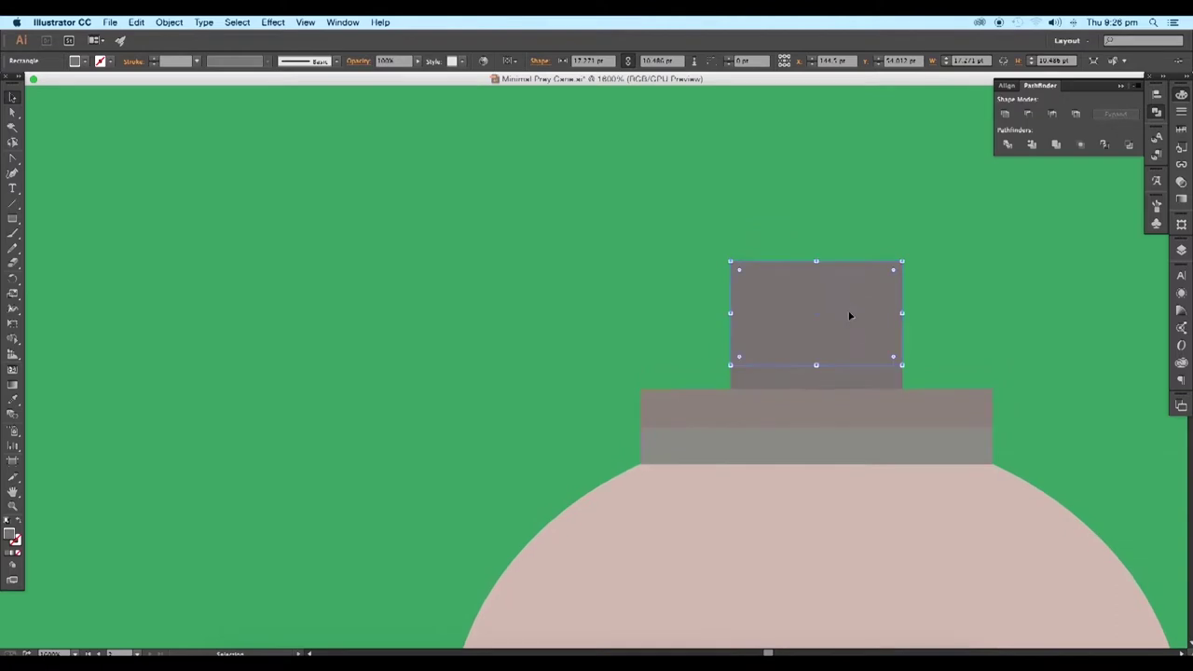
key("i")
left_click(897, 495)
left_click_drag(850, 421, 797, 439)
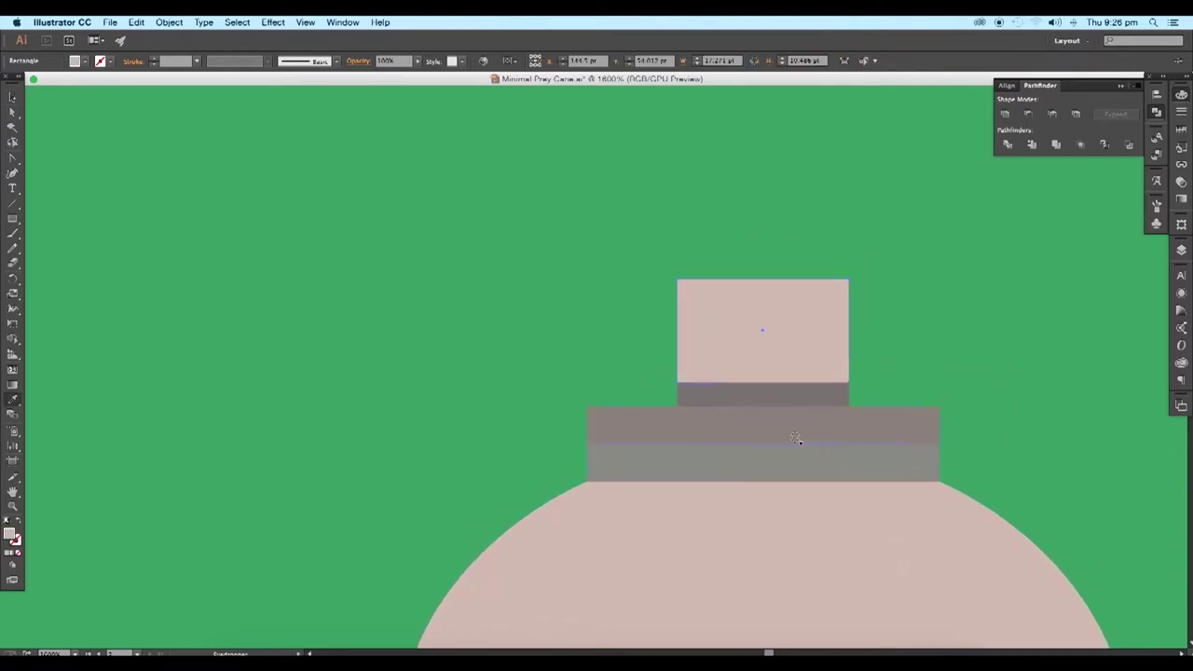
Add a full-height highlight strip 4.25 pt wide just right of the nozzle cap's centre and fill it pale yellow, RGB 255, 240, 179
left_click(12, 97)
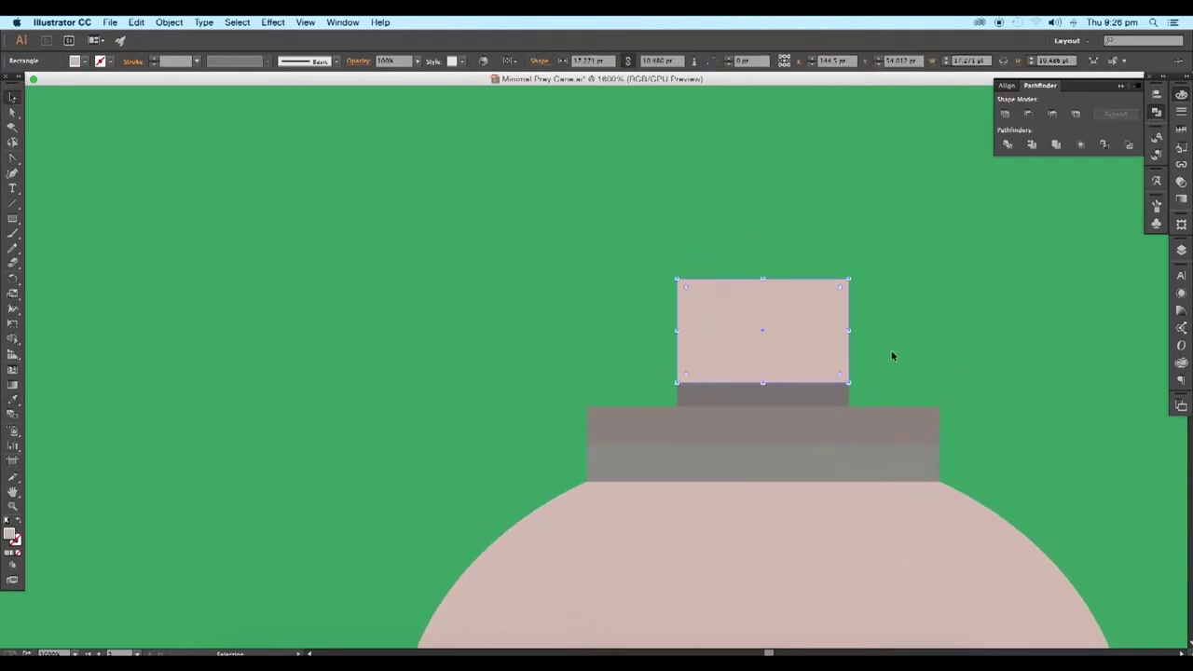
left_click_drag(853, 330, 785, 343)
left_click_drag(765, 342, 787, 342)
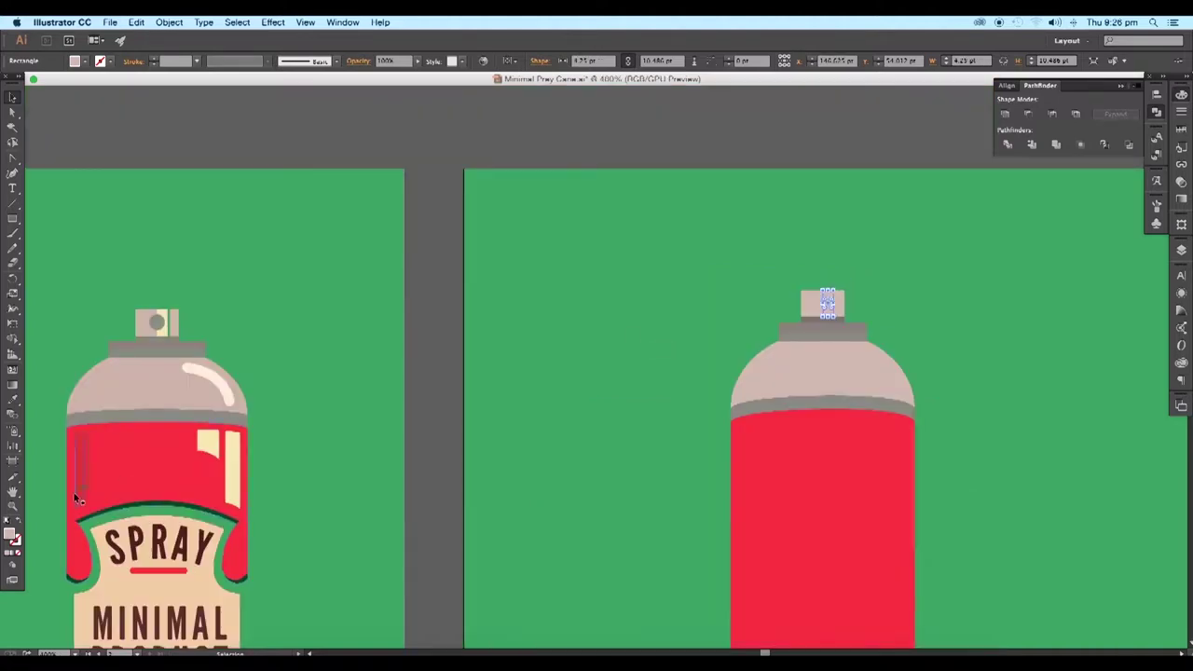
double_click(11, 534)
left_click(397, 383)
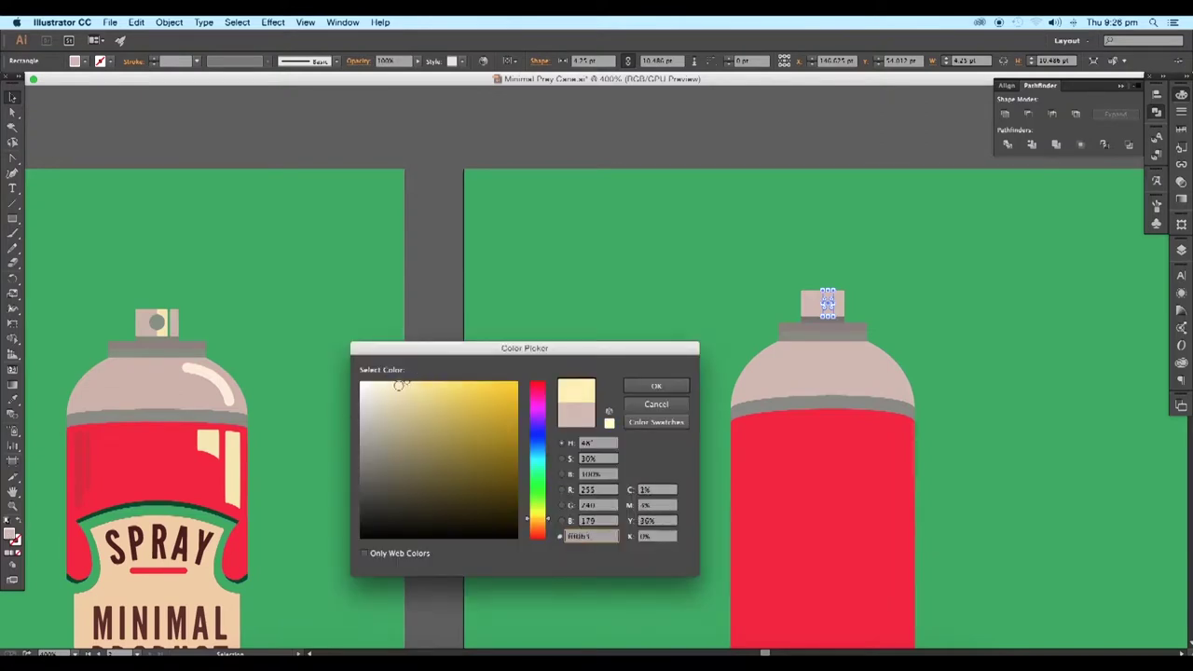
left_click(656, 391)
Duplicate the pale yellow strip directly to its right and narrow the copy to about 1.8 pt
key("super+equal")
key("super+equal")
key("super+equal")
key("super+equal")
key("super+equal")
left_click_drag(751, 313, 793, 302)
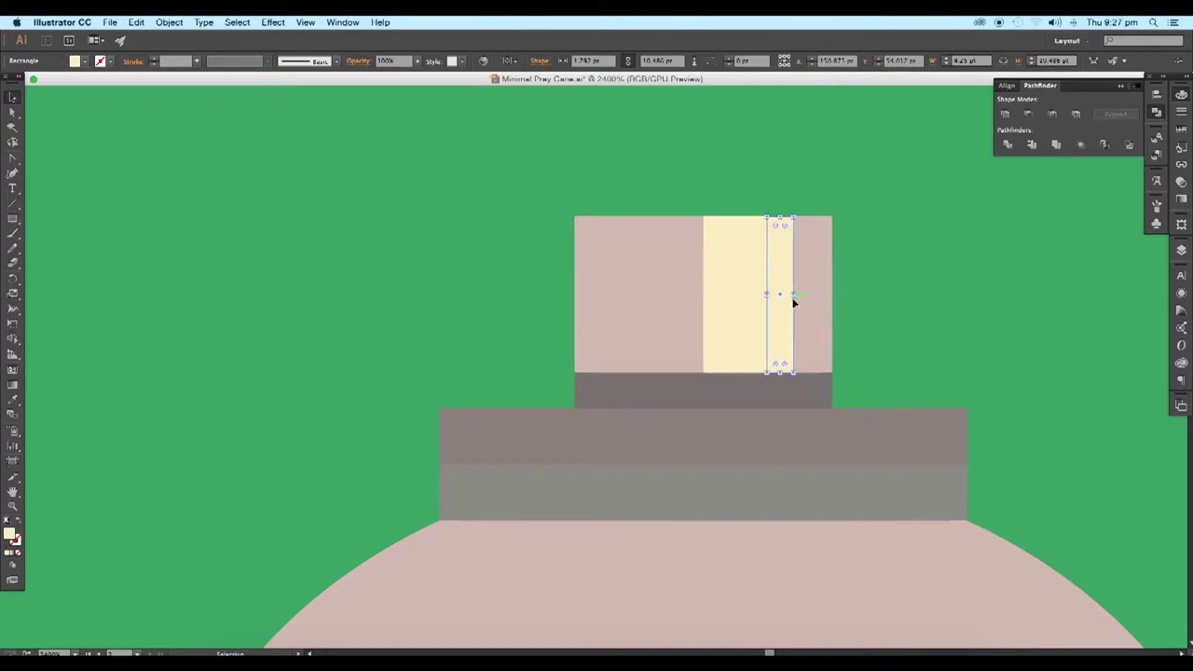
Cut the narrow strip out of the nozzle cap with Minus Front and select the resulting cap group
left_click(804, 305, "shift")
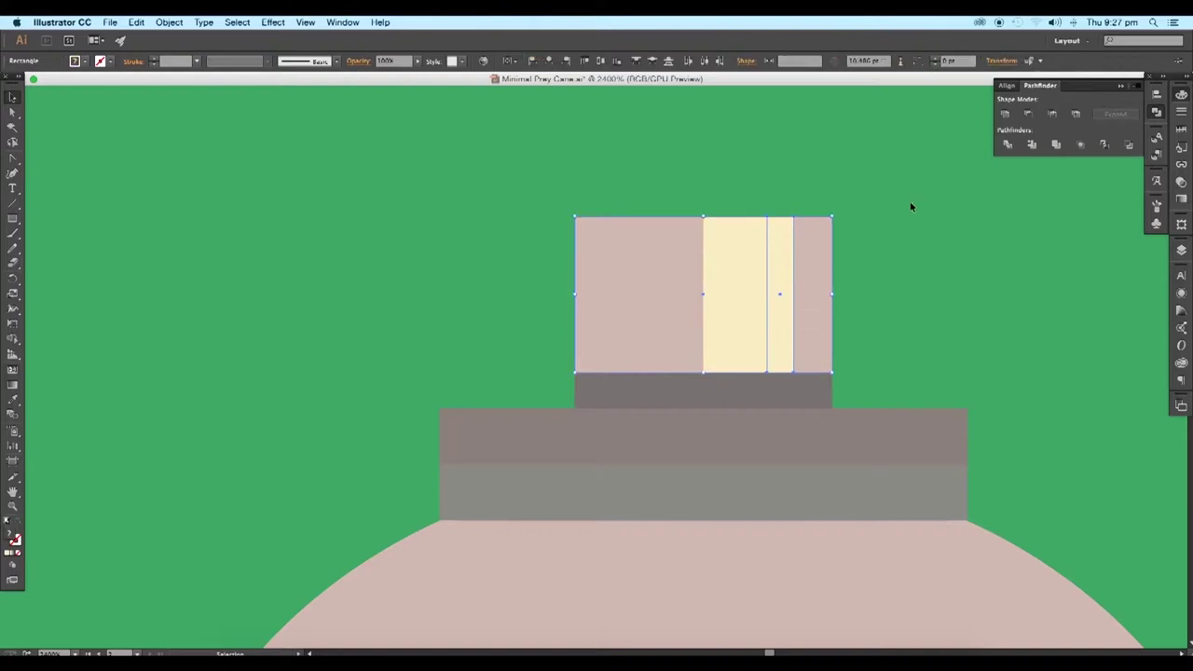
left_click(1031, 114)
left_click(948, 298)
left_click(731, 281)
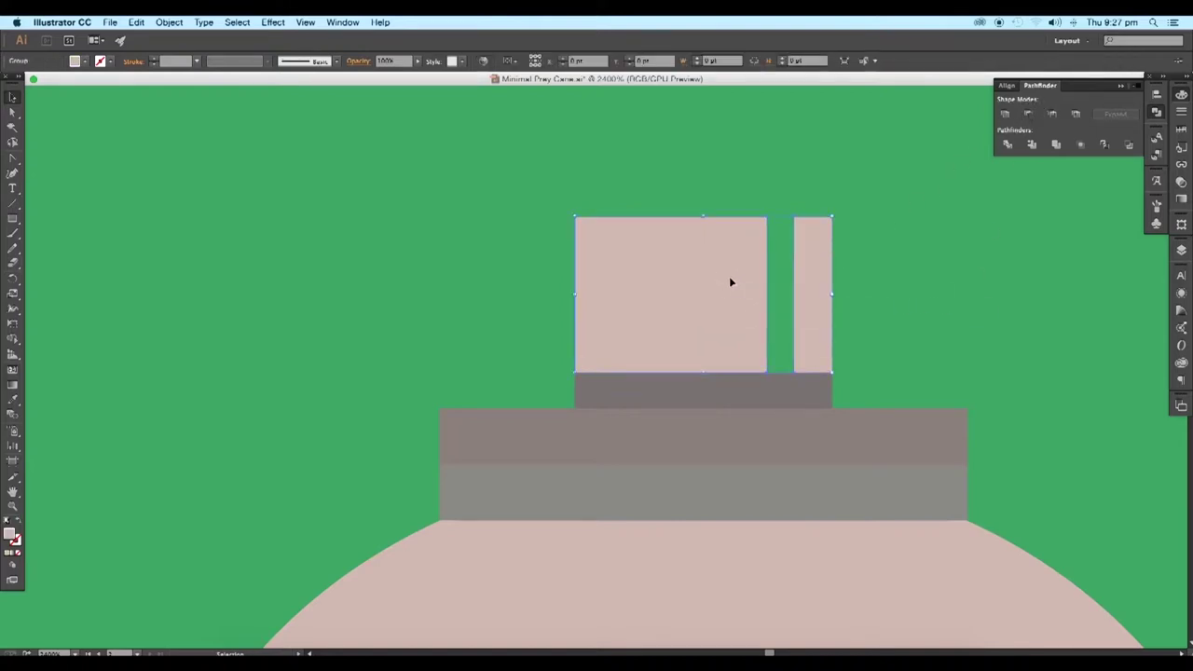
Send the nozzle cap group behind the pale yellow highlight strip and deselect it
key("super+bracketleft")
key("v")
left_click(745, 174)
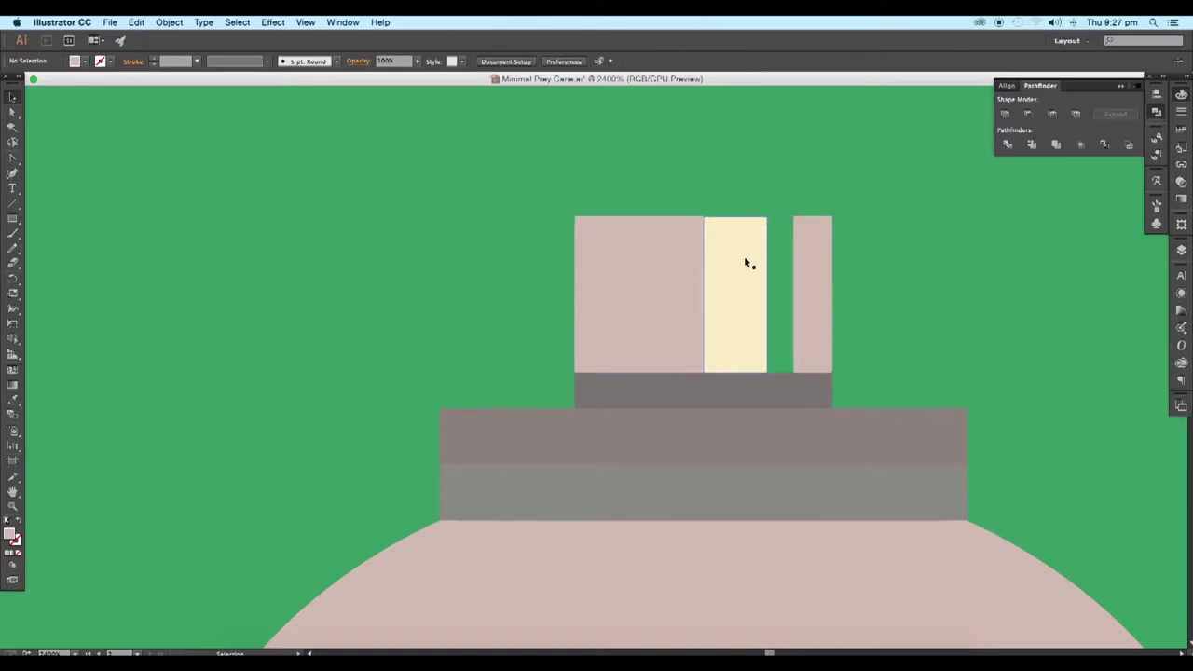
Draw a circle about 5.75 pt wide centred on the nozzle cap and fill it with the stem's dark grey
scroll(745, 258, "down", 4)
mouse_move(746, 331)
left_mouse_down()
mouse_move(823, 337)
mouse_move(760, 330)
left_mouse_up()
scroll(804, 328, "down", 1)
scroll(826, 273, "up", 2)
left_click_drag(12, 219, 56, 247)
left_click_drag(790, 313, 796, 318)
scroll(796, 318, "up", 2)
key("i")
left_click(781, 349)
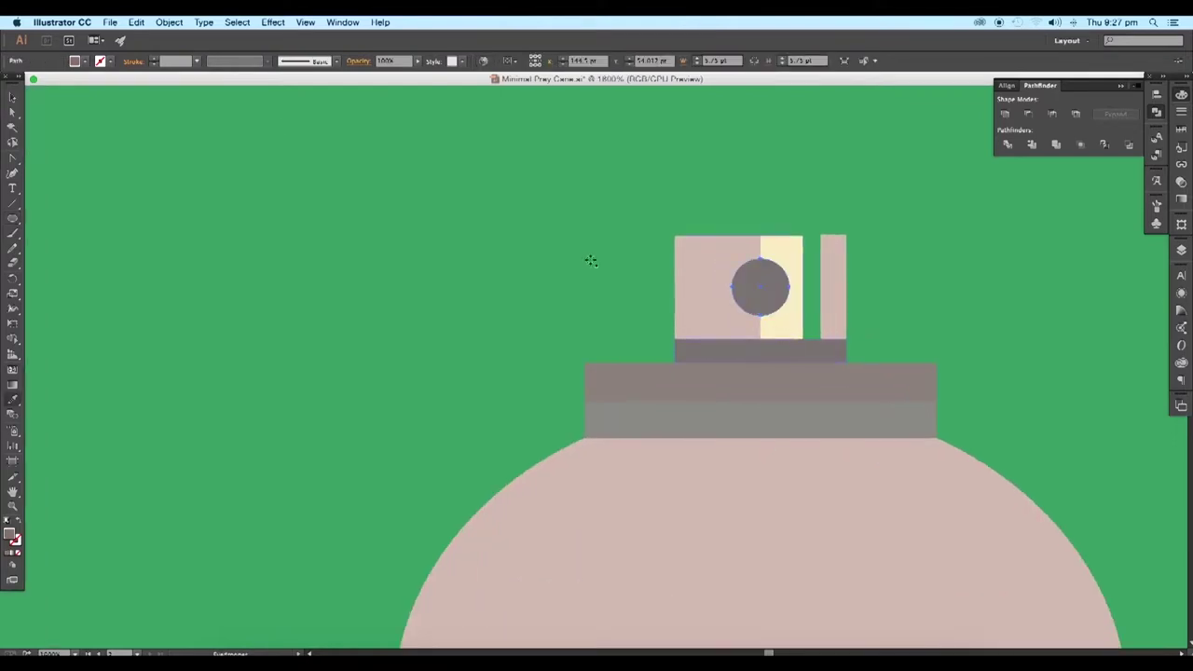
Enlarge the nozzle circle slightly around its centre and deselect it
left_click(12, 96)
left_click_drag(791, 315, 795, 322)
left_click(1044, 300)
Compare the top of the new can with the finished reference can to check the remaining details
scroll(1022, 323, "down", 3)
scroll(986, 331, "down", 1)
left_click_drag(1024, 348, 849, 367)
scroll(832, 334, "up", 3)
scroll(788, 319, "down", 2)
left_click_drag(471, 318, 812, 364)
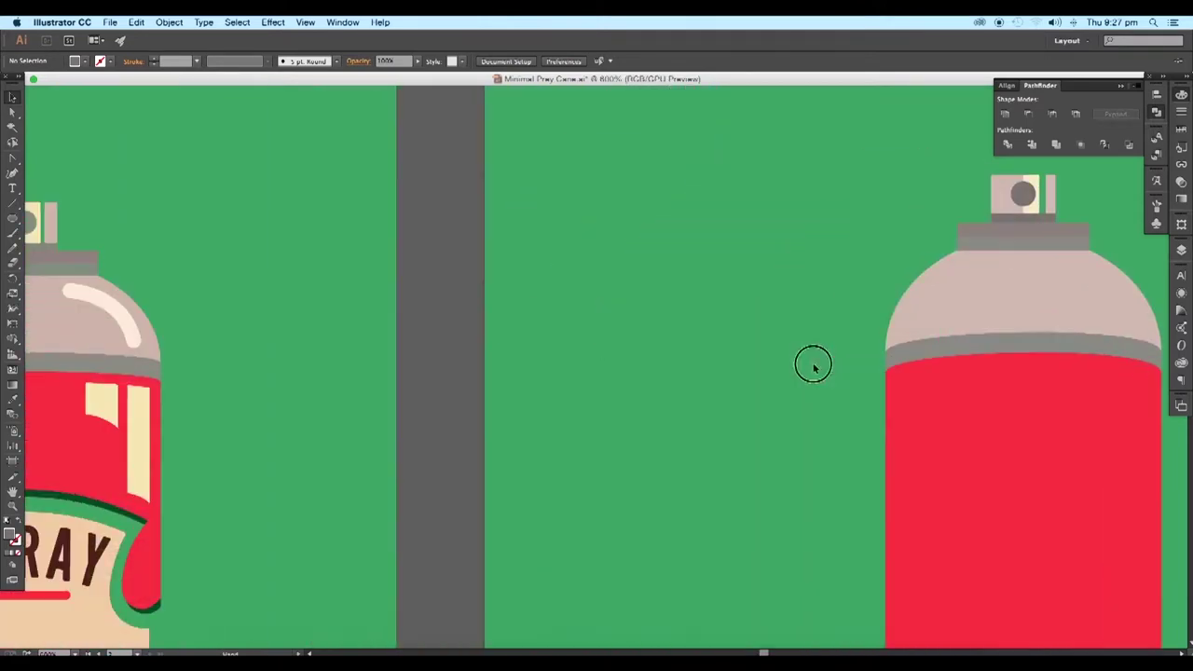
left_click_drag(300, 388, 513, 369)
left_click_drag(864, 392, 557, 364)
scroll(718, 308, "up", 1)
left_click_drag(733, 299, 663, 320)
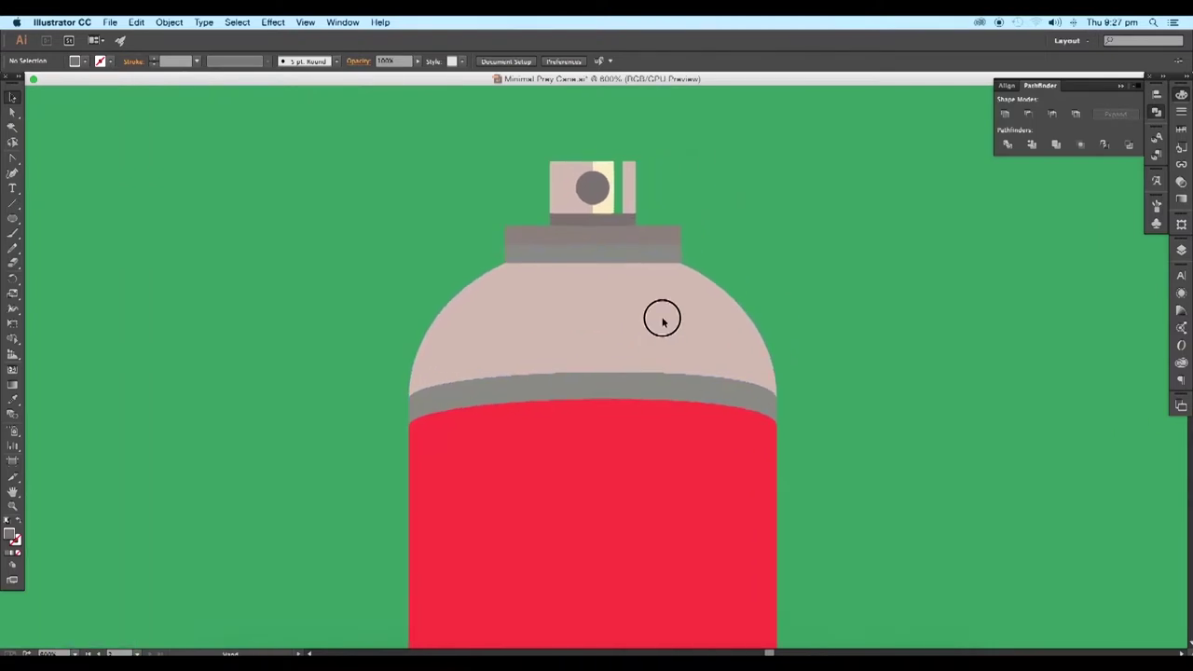
Draw an open curved path with the Pen tool along the dome's right side, from below the neck toward the grey band
key("p")
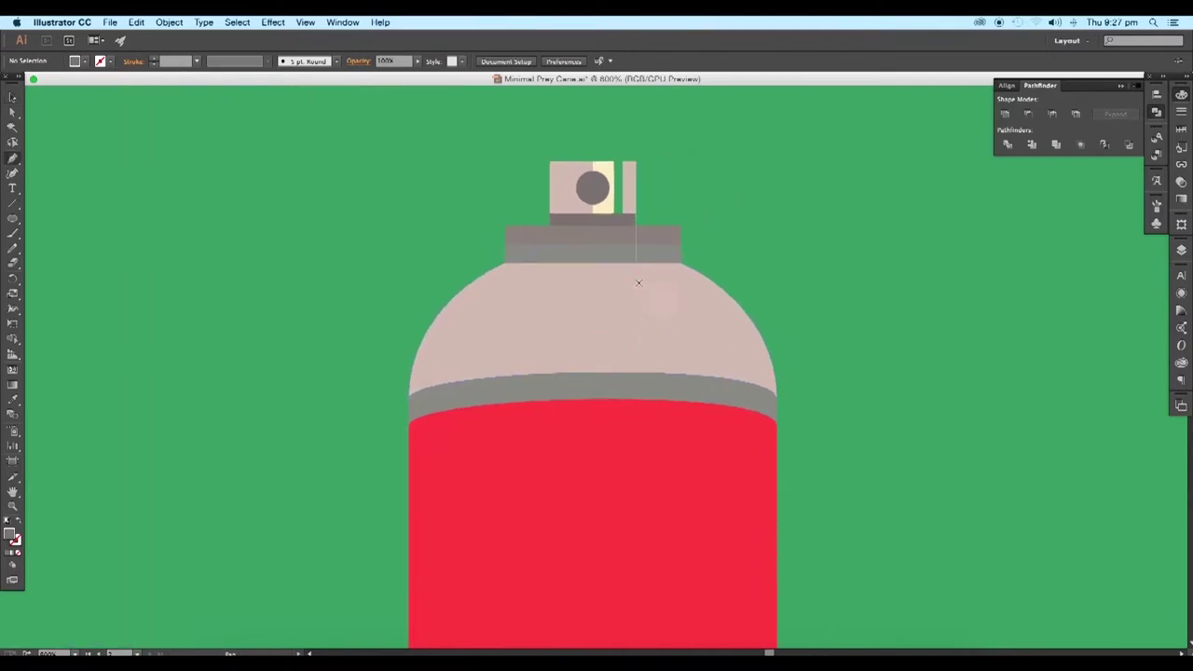
left_click(635, 280)
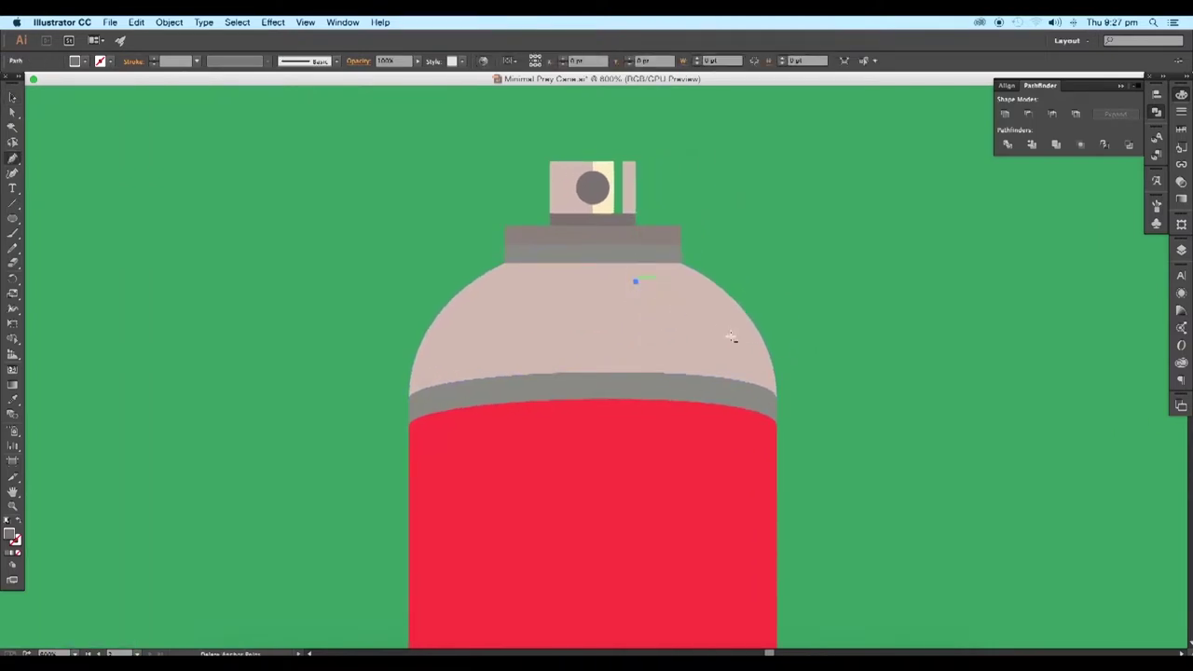
left_click_drag(725, 337, 784, 420)
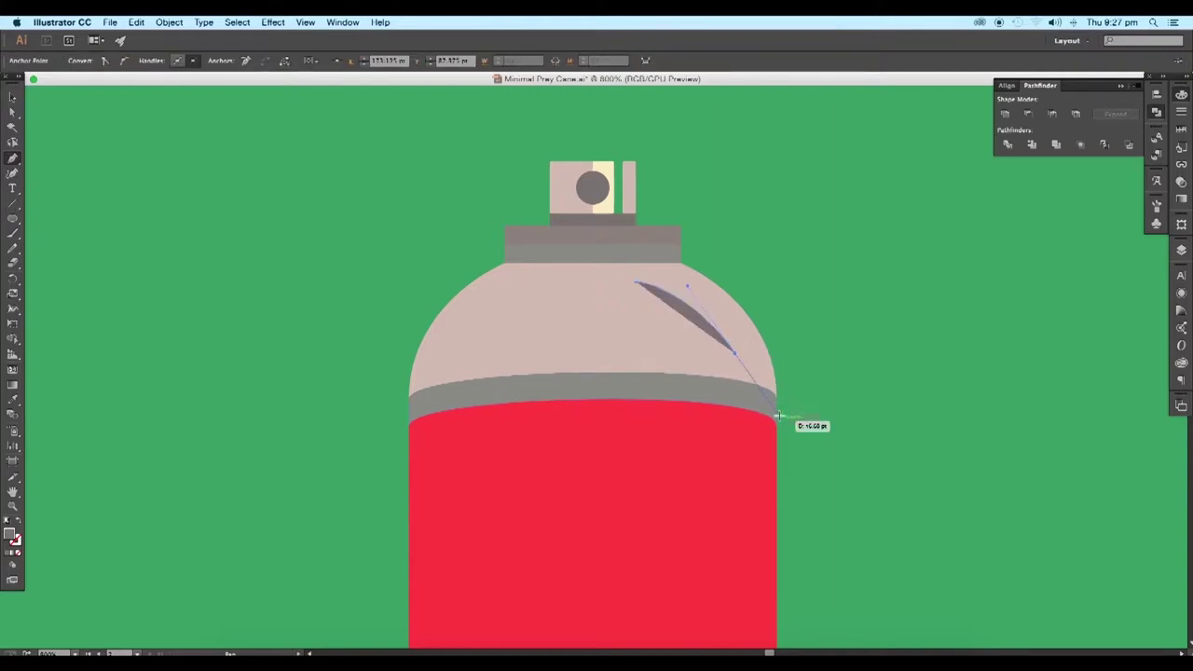
key("v")
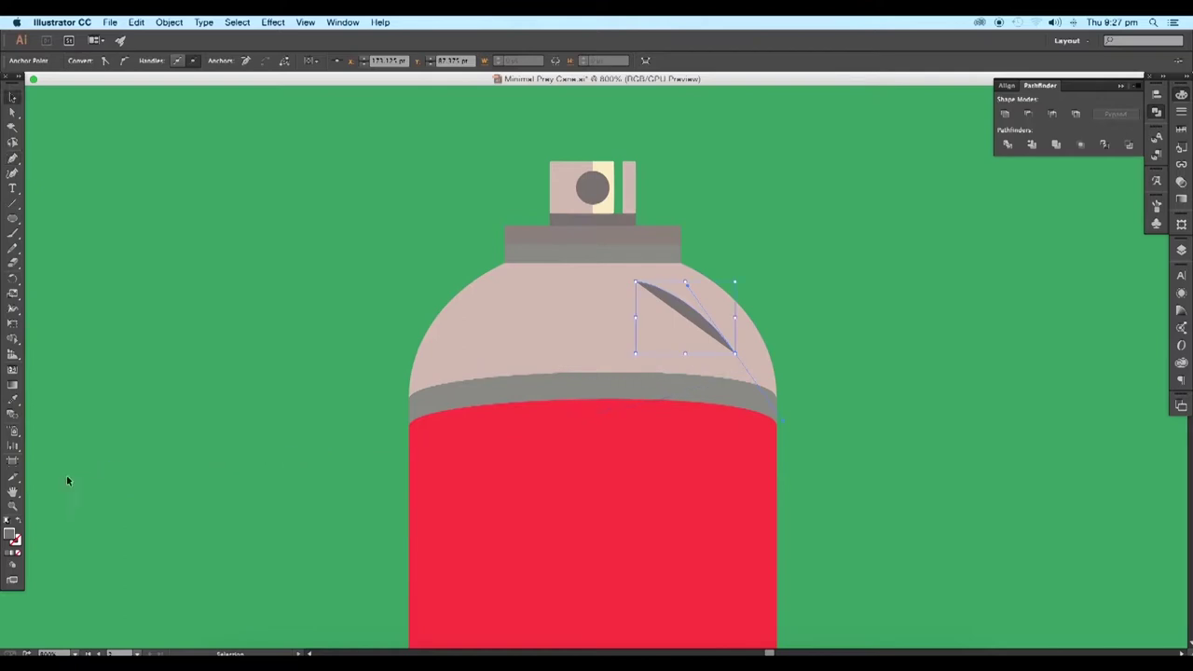
Swap the curve's fill and stroke, and set the stroke colour to pale cream, RGB 255, 246, 204
left_click(18, 521)
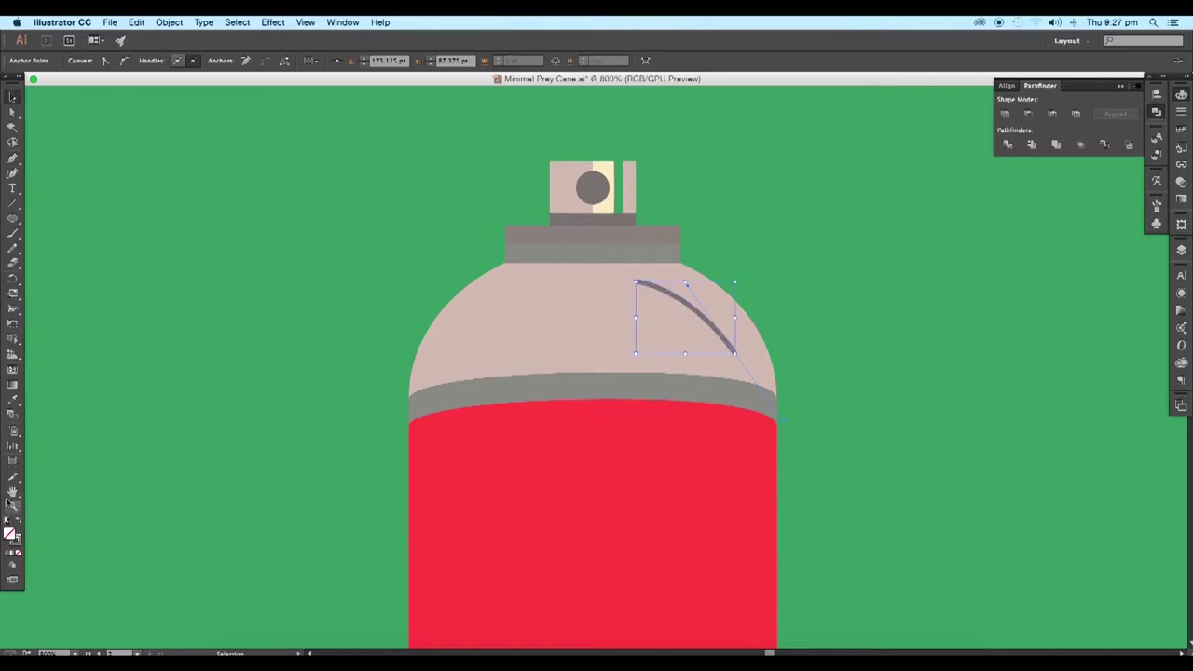
double_click(17, 541)
key("super+v")
left_click_drag(382, 382, 392, 370)
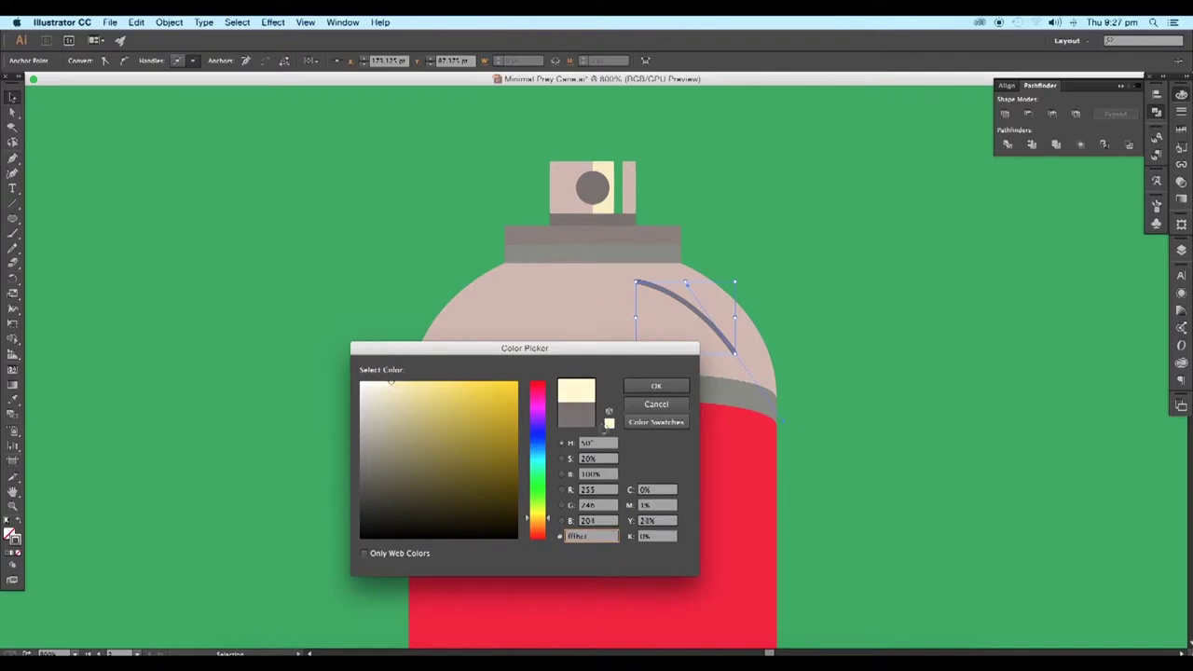
left_click(650, 387)
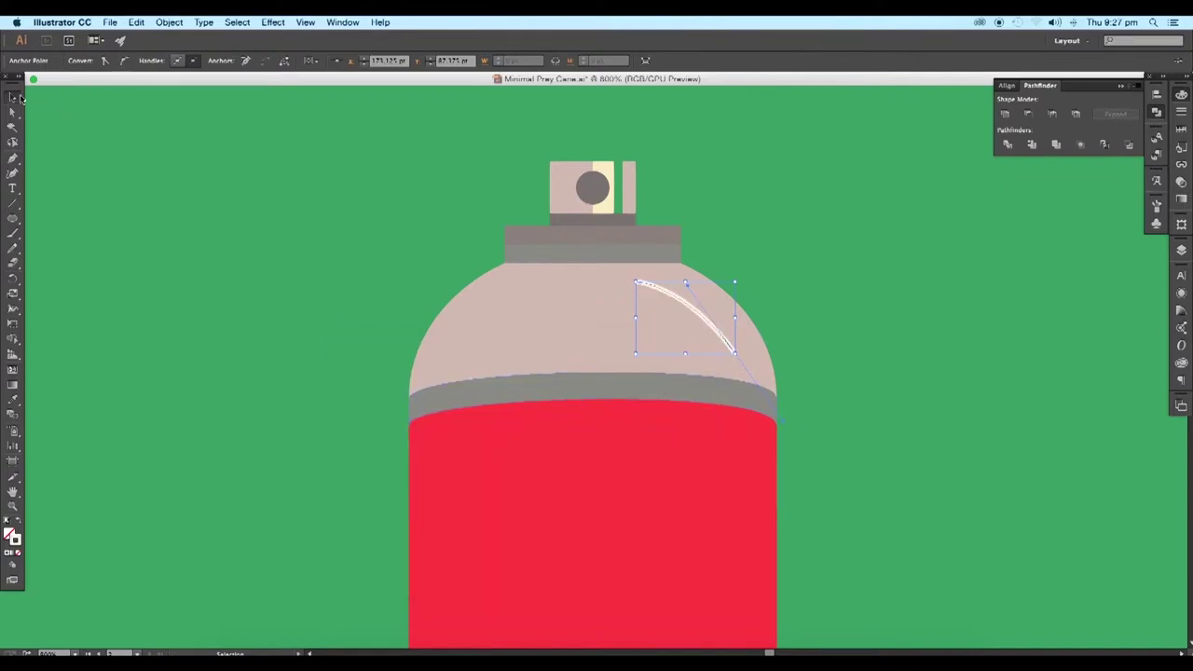
Give the dome highlight curve round caps and a 3 pt stroke weight
left_click(160, 155)
left_click(669, 296)
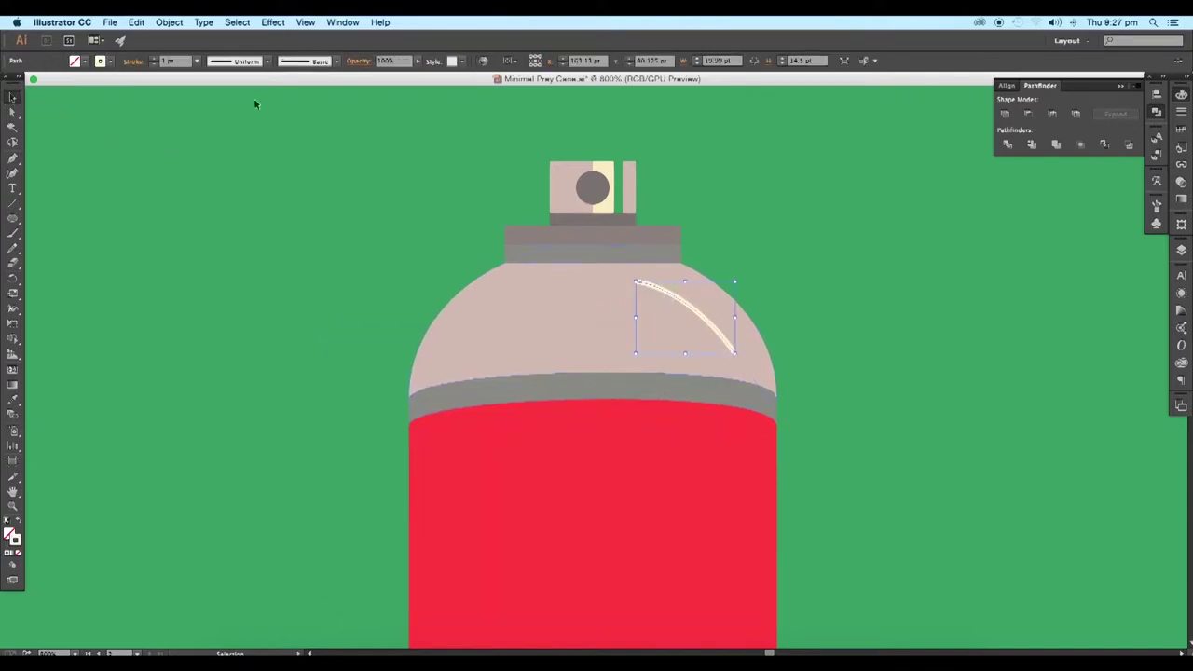
left_click(194, 62)
left_click(211, 129)
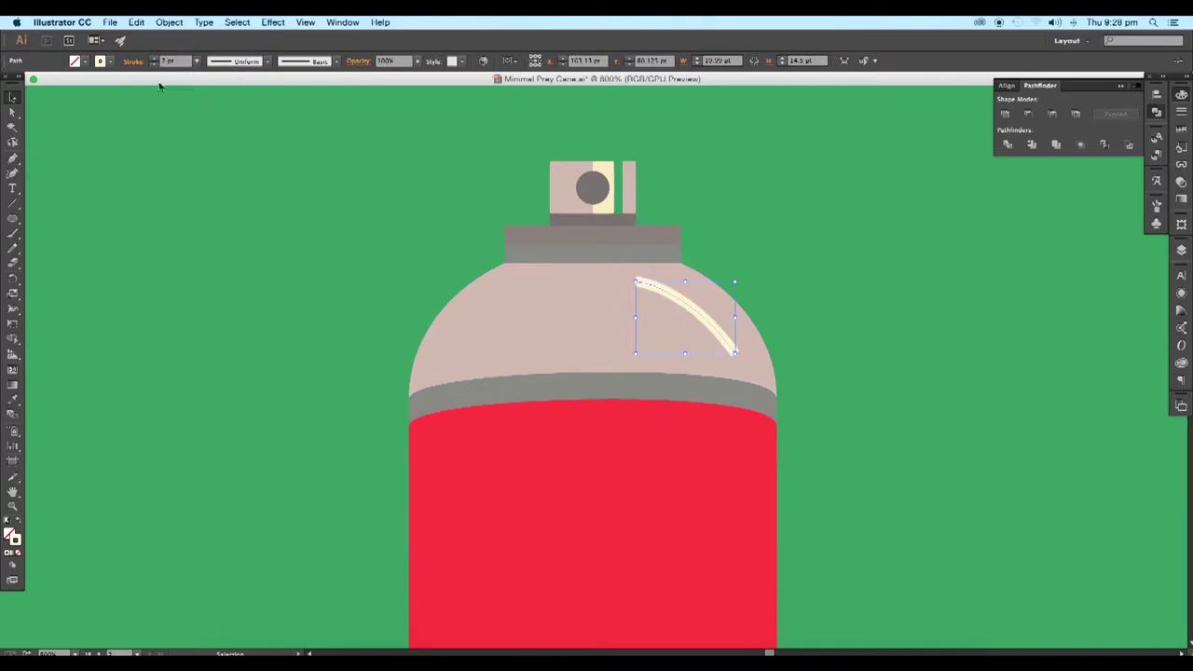
left_click(129, 61)
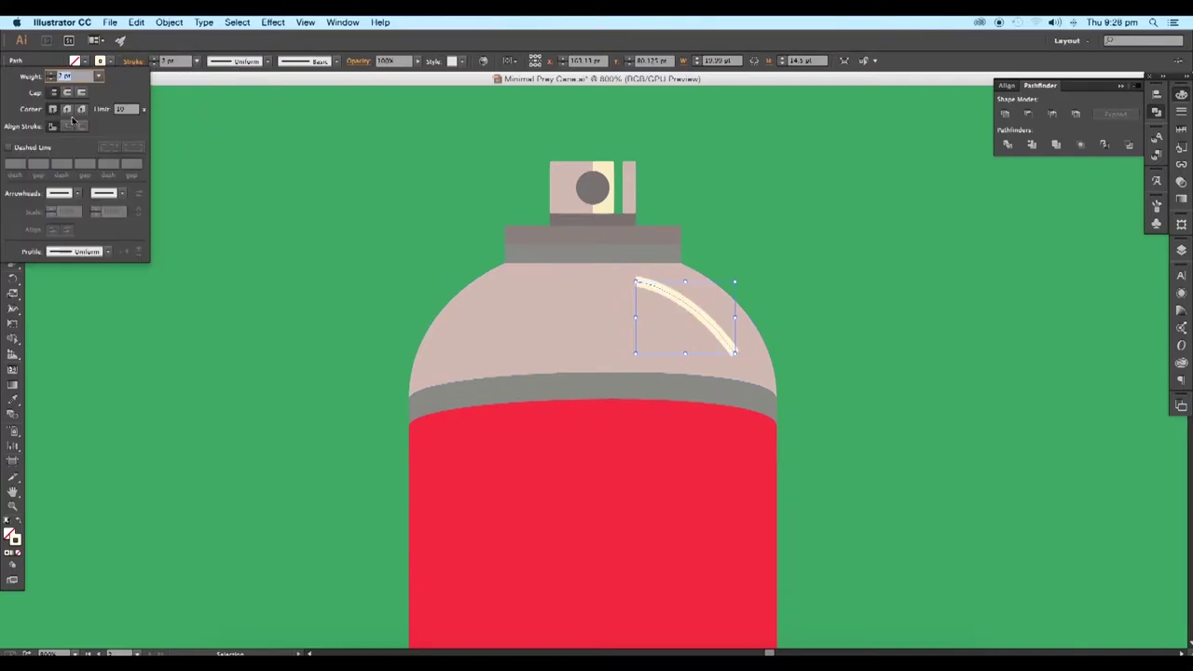
scroll(351, 227, "down", 3)
left_click_drag(352, 233, 678, 238)
scroll(826, 274, "up", 3)
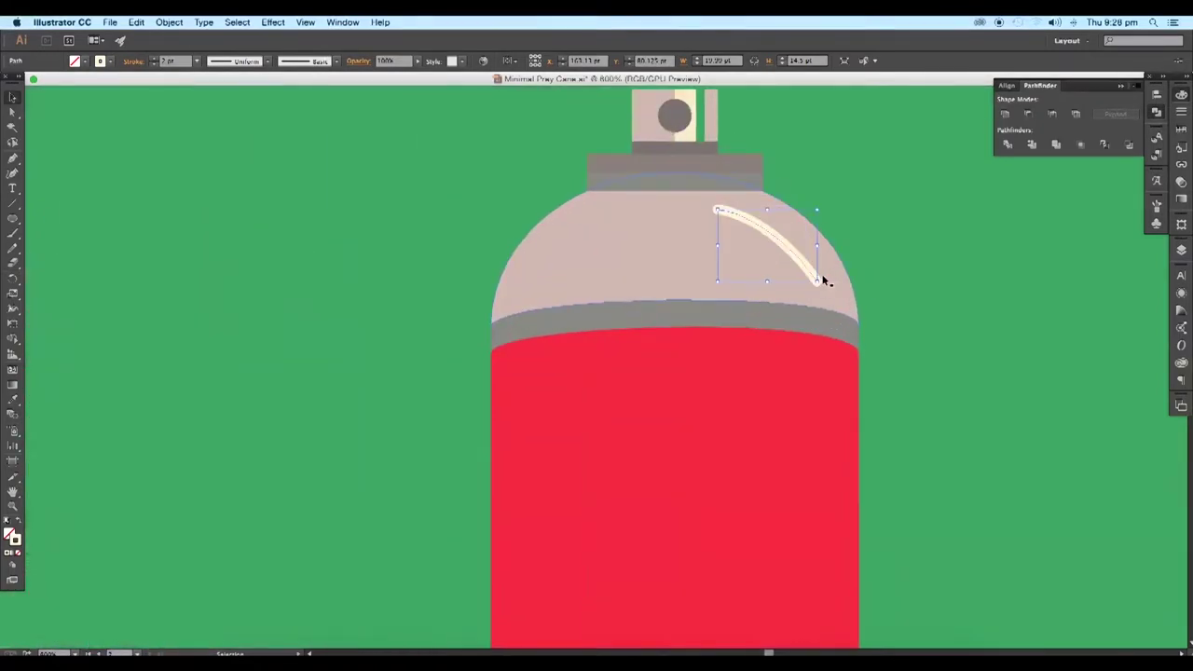
left_click(155, 59)
Reshape the dome highlight with the Direct Selection tool into a rounder arc following the dome's edge
scroll(168, 194, "down", 1)
left_click(12, 112)
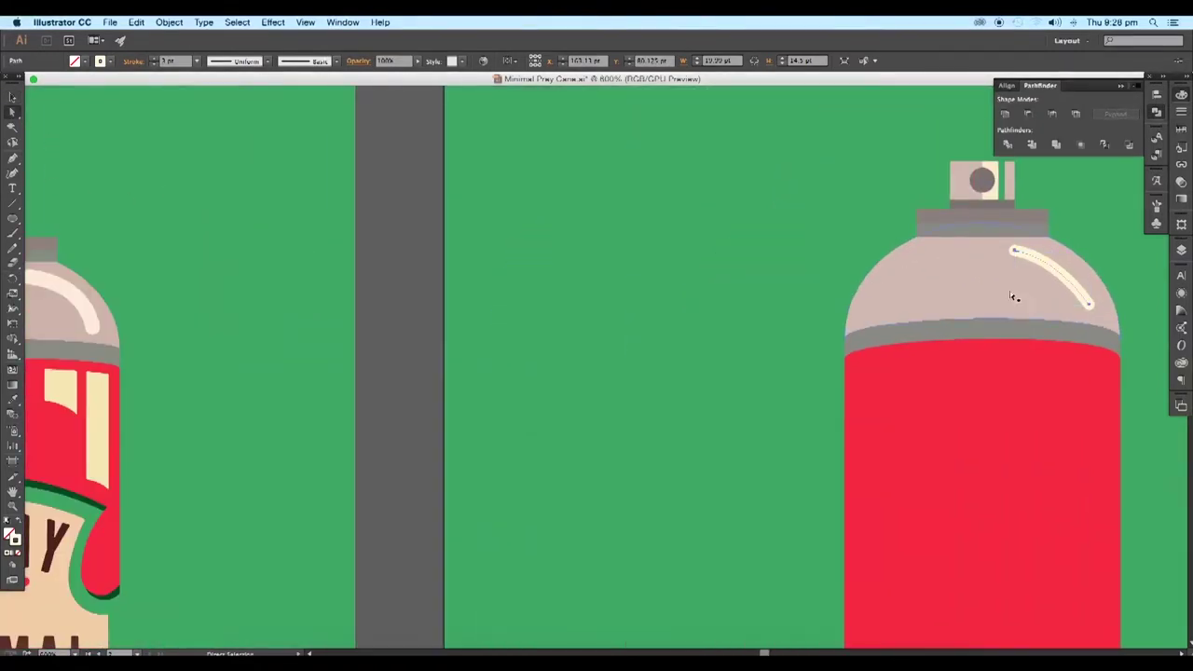
left_click(1019, 258)
left_click_drag(1054, 254, 1055, 247)
left_click(1090, 245)
key("super+z")
left_click(1096, 247)
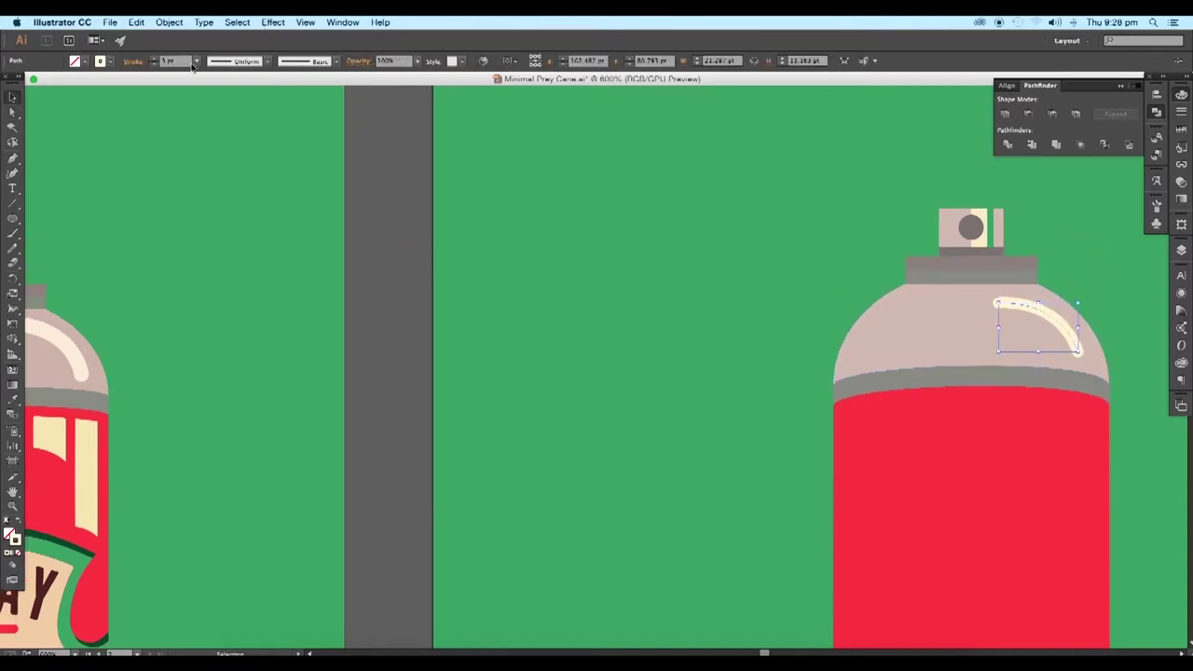
Set the dome highlight's stroke to 4 pt and match its colour to the reference can's dome highlight
left_click(194, 63)
left_click(207, 156)
left_click(540, 292)
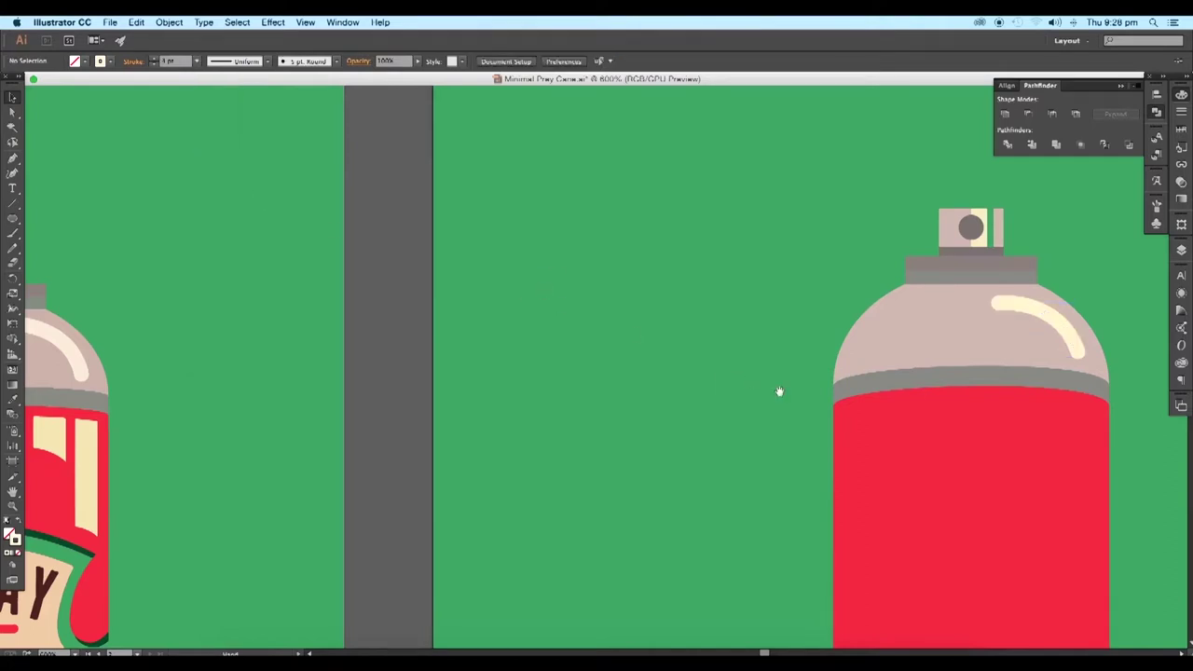
left_click_drag(780, 391, 831, 373)
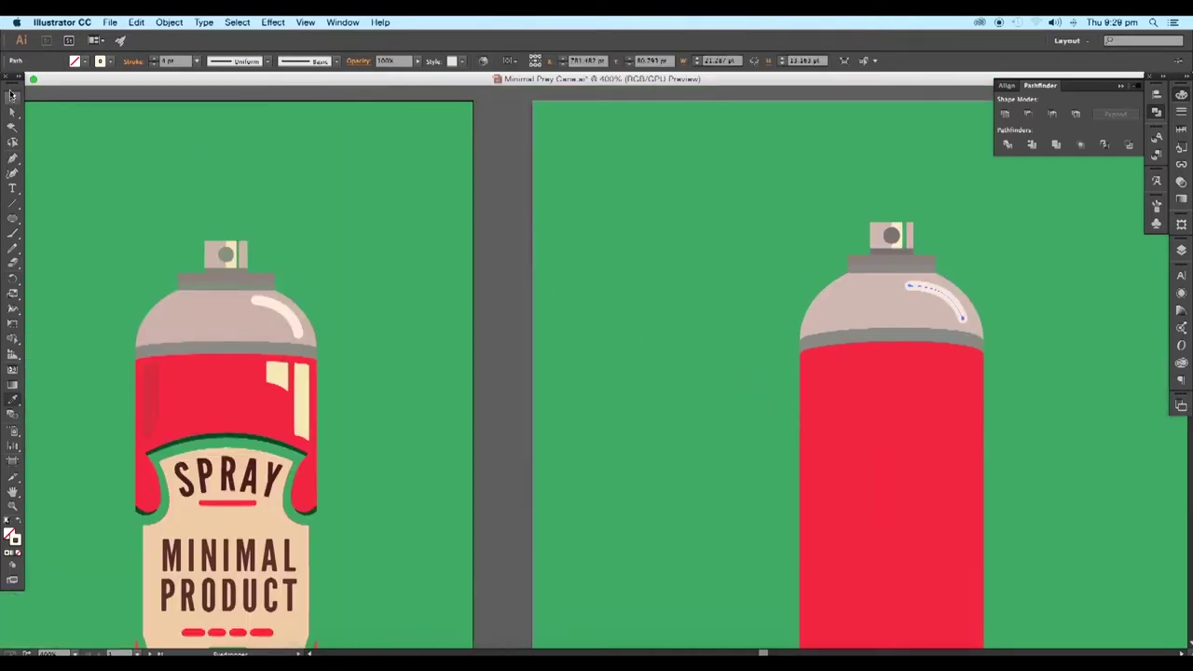
left_click(11, 96)
left_click(631, 347)
Duplicate the red body in place and shorten the copy around its centre to about 183.65 pt high
left_click_drag(676, 378, 578, 391)
left_click(780, 364)
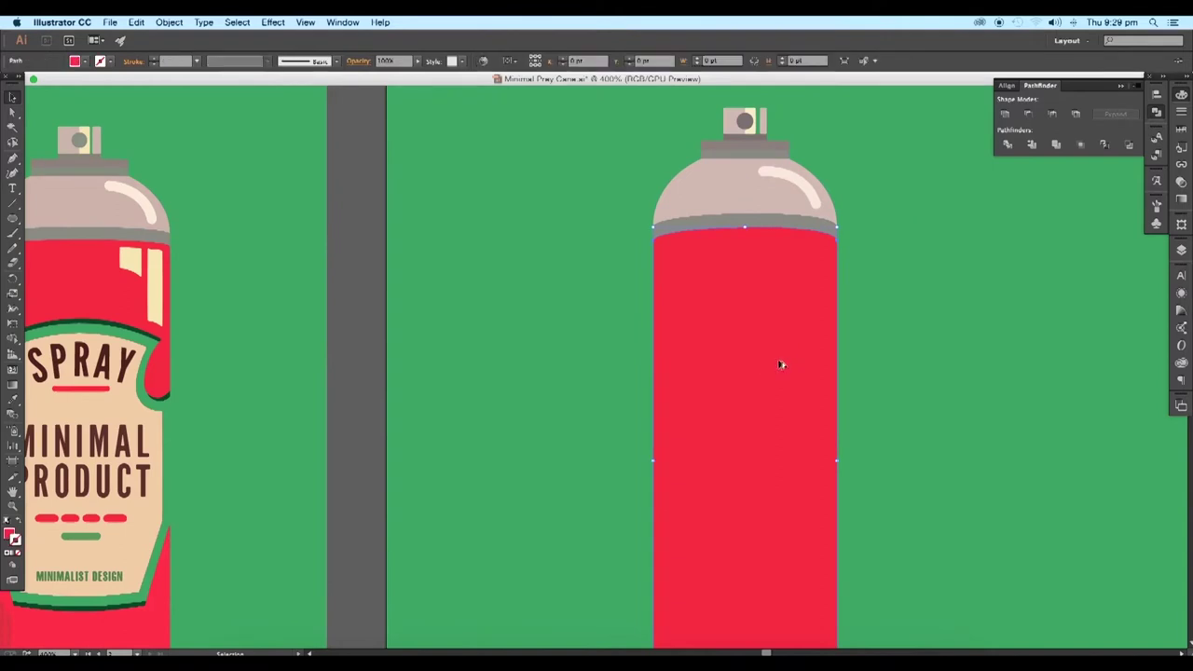
left_click(784, 362, "super")
left_click_drag(786, 361, 702, 391)
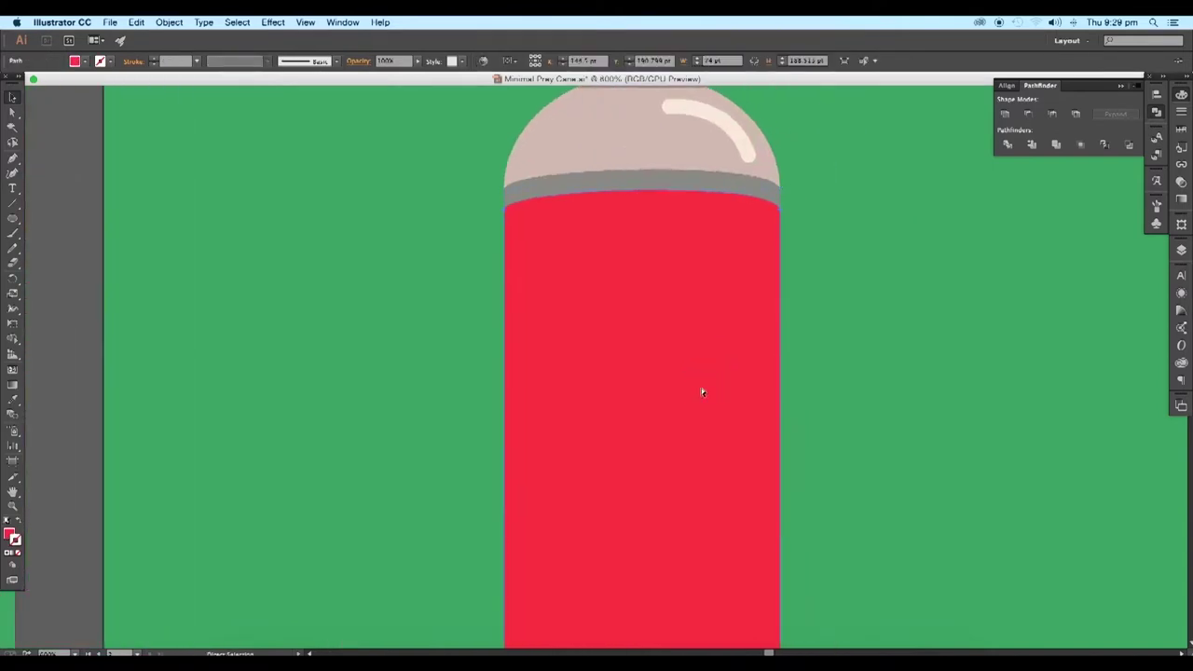
key("Right")
key("Right")
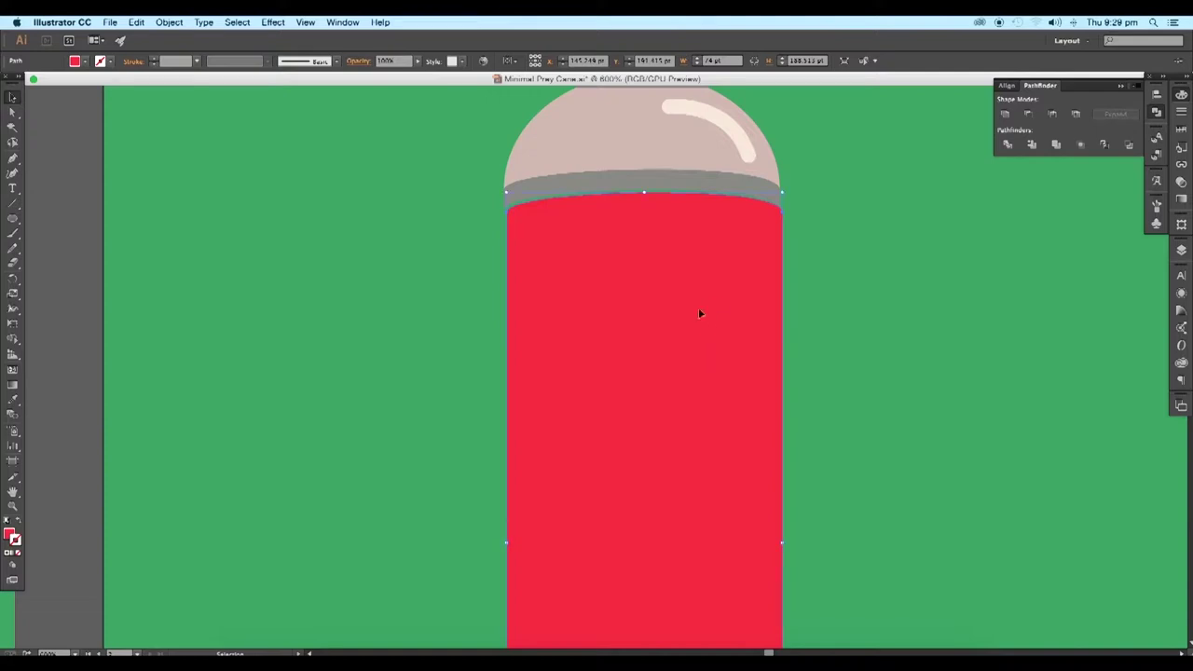
left_click_drag(644, 192, 642, 198)
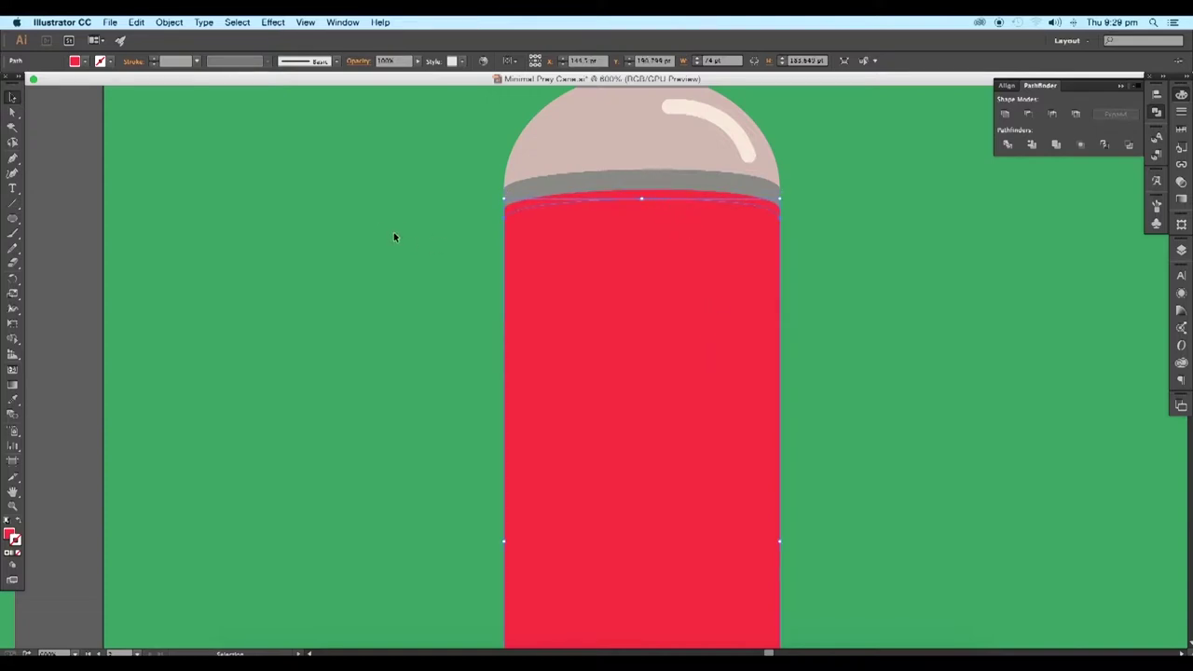
Fill the shortened body copy with the tan swatch and deselect it
left_click(85, 63)
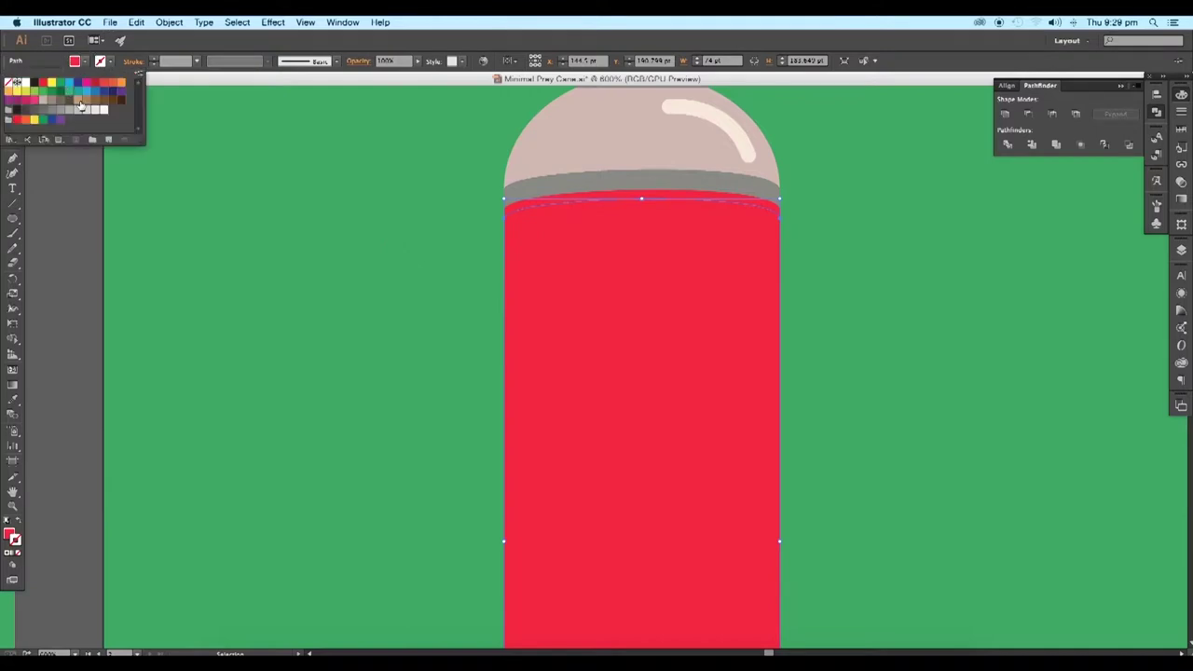
left_click(80, 104)
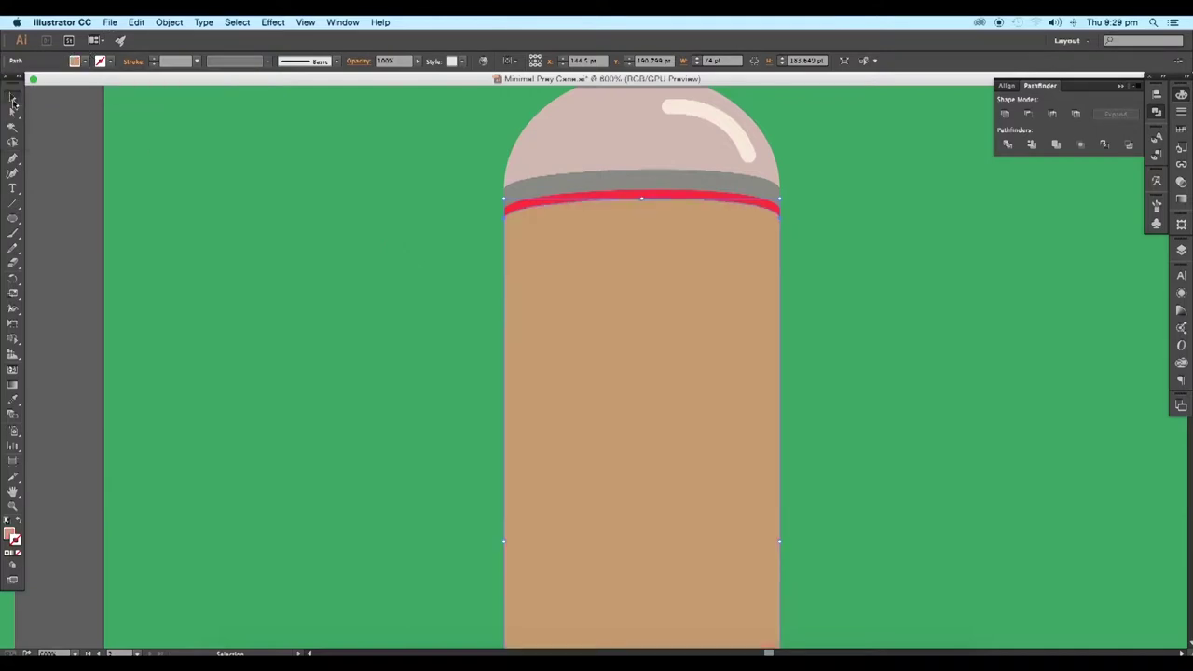
scroll(732, 337, "right", 3)
left_click(392, 271)
Draw a tall narrow rectangle about 5.1 by 192.4 pt over the body near its right edge
left_click_drag(12, 219, 84, 218)
key("super+minus")
key("super+minus")
mouse_move(676, 138)
left_mouse_down()
mouse_move(644, 226)
mouse_move(643, 426)
mouse_move(647, 466)
mouse_move(667, 483)
mouse_move(669, 127)
left_mouse_up()
scroll(671, 142, "up", 2)
scroll(668, 164, "down", 3)
scroll(664, 178, "up", 2)
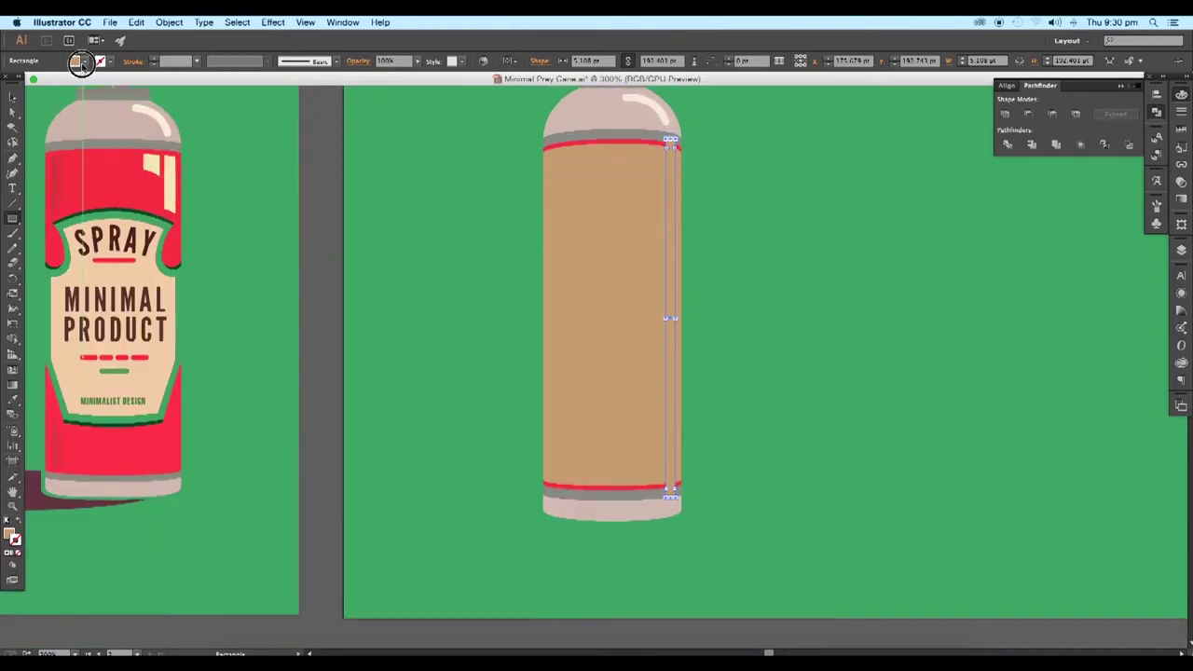
Fill the narrow rectangle with a yellow swatch and widen it leftward to 6.44 pt
left_click(81, 62)
left_click(37, 90)
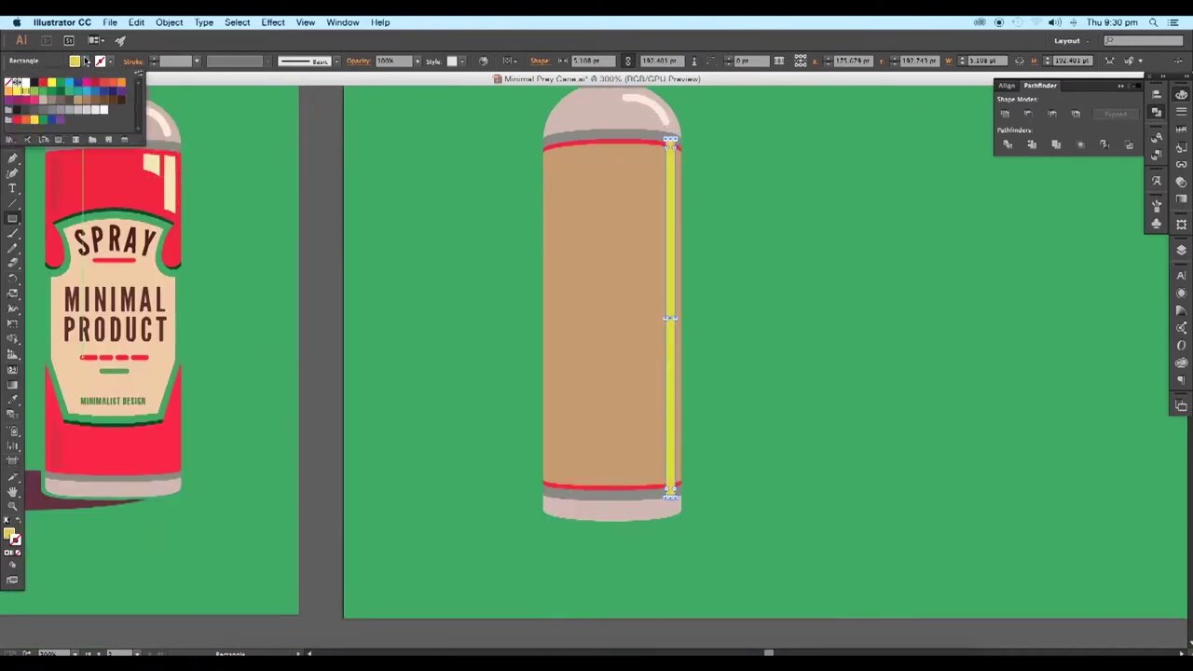
left_click_drag(962, 433, 957, 434)
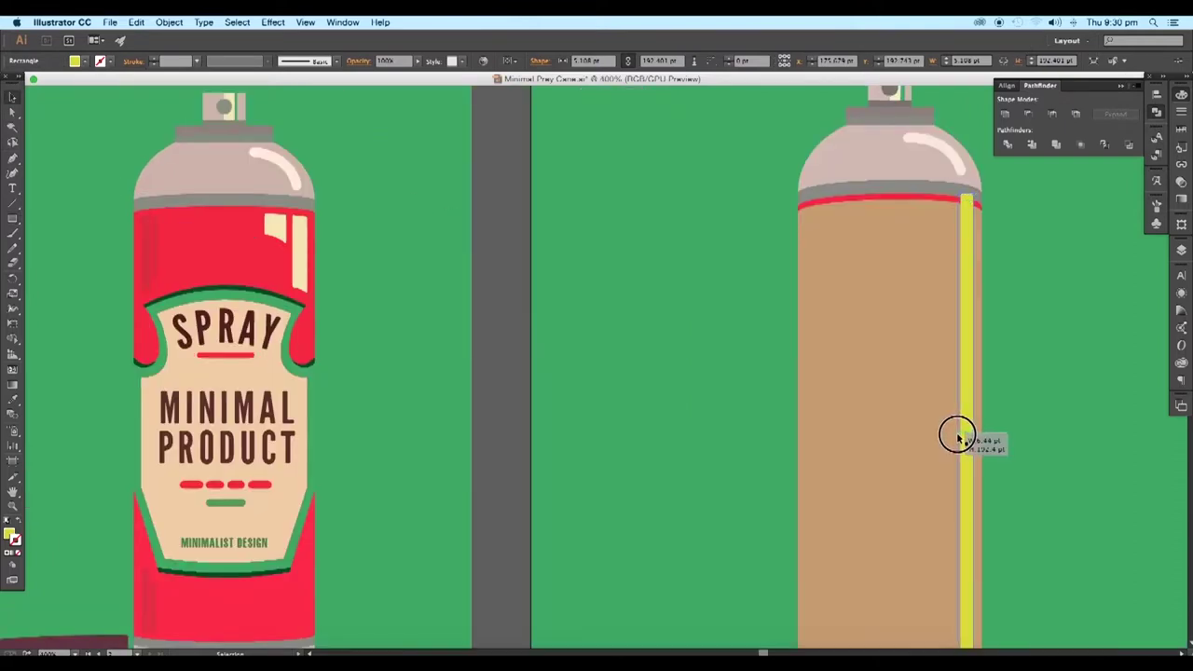
left_click(1054, 355)
Duplicate the yellow strip just to its left and widen the copy to about 8.9 pt
left_click_drag(960, 310, 946, 306)
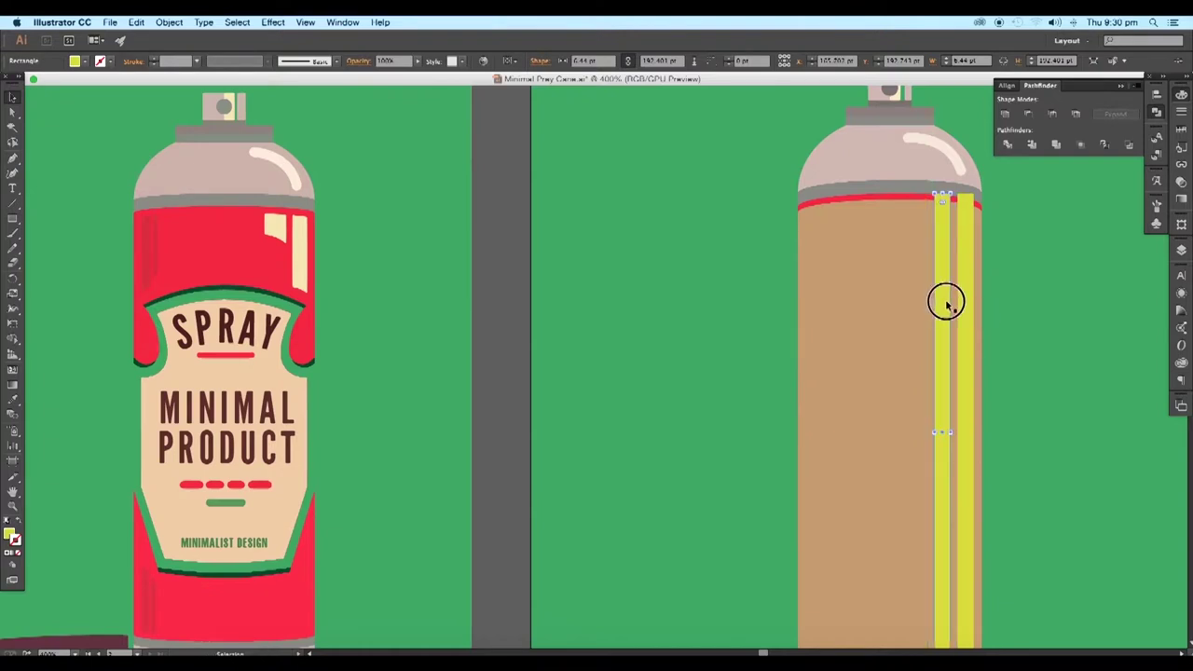
scroll(955, 289, "up", 2)
left_click_drag(911, 566, 902, 571)
scroll(904, 570, "down", 2)
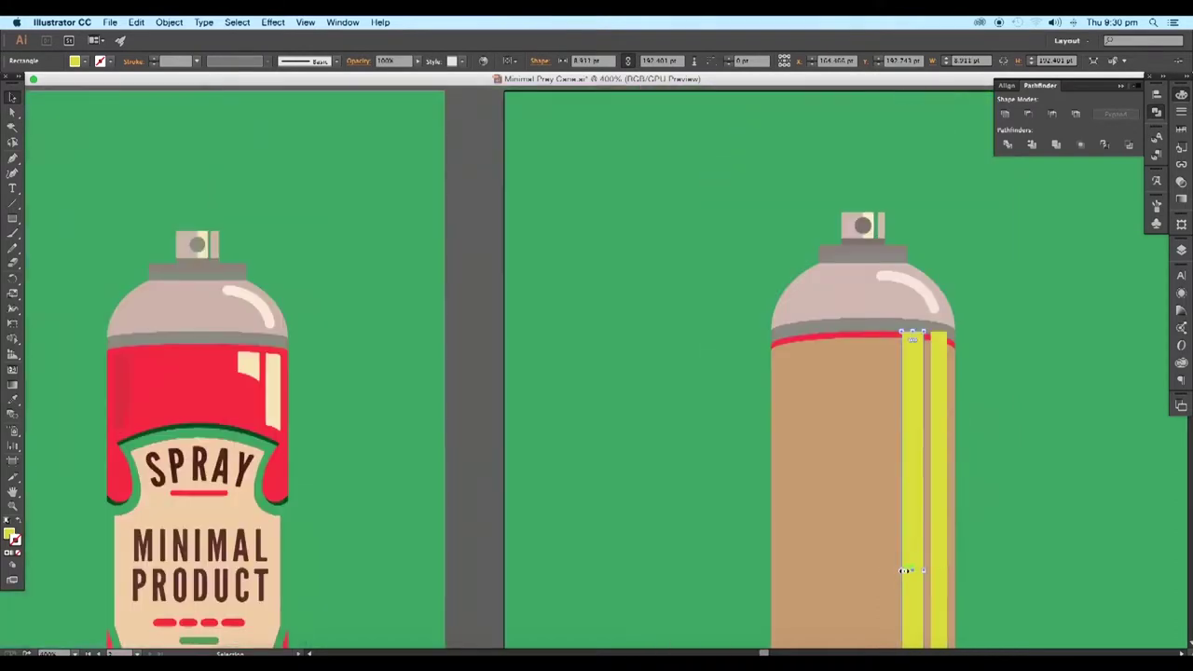
Select both yellow strips and the tan body shape, and split them where they overlap with the Shape Builder
left_click_drag(1002, 509, 949, 403)
left_click(923, 353)
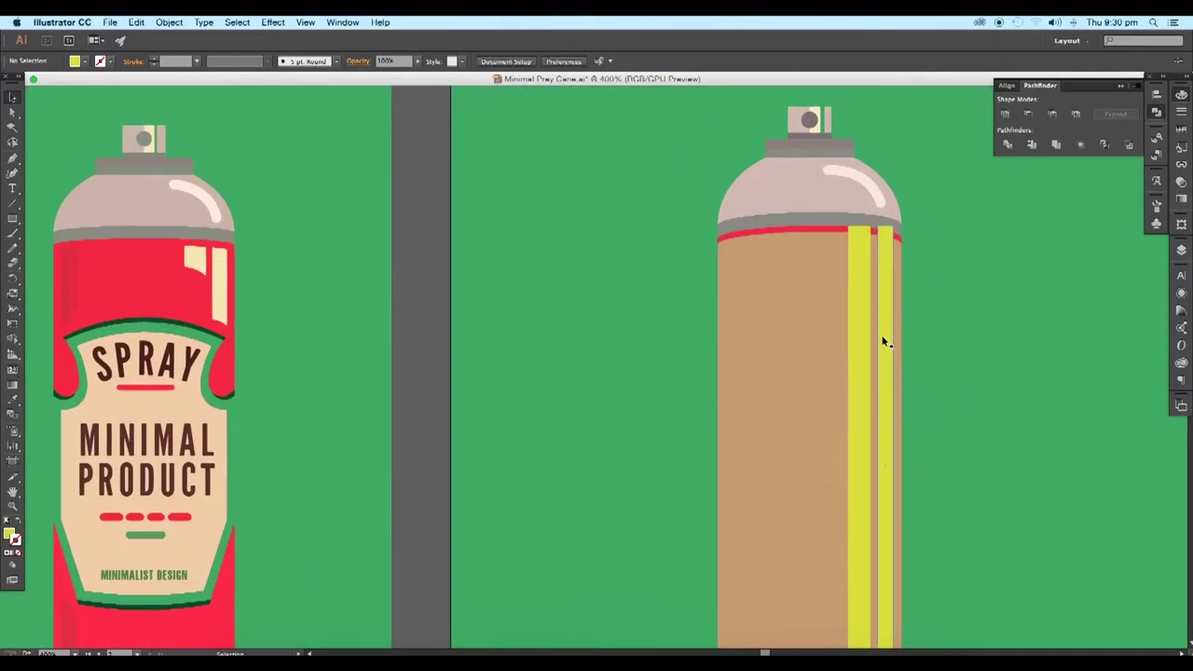
left_click(858, 331)
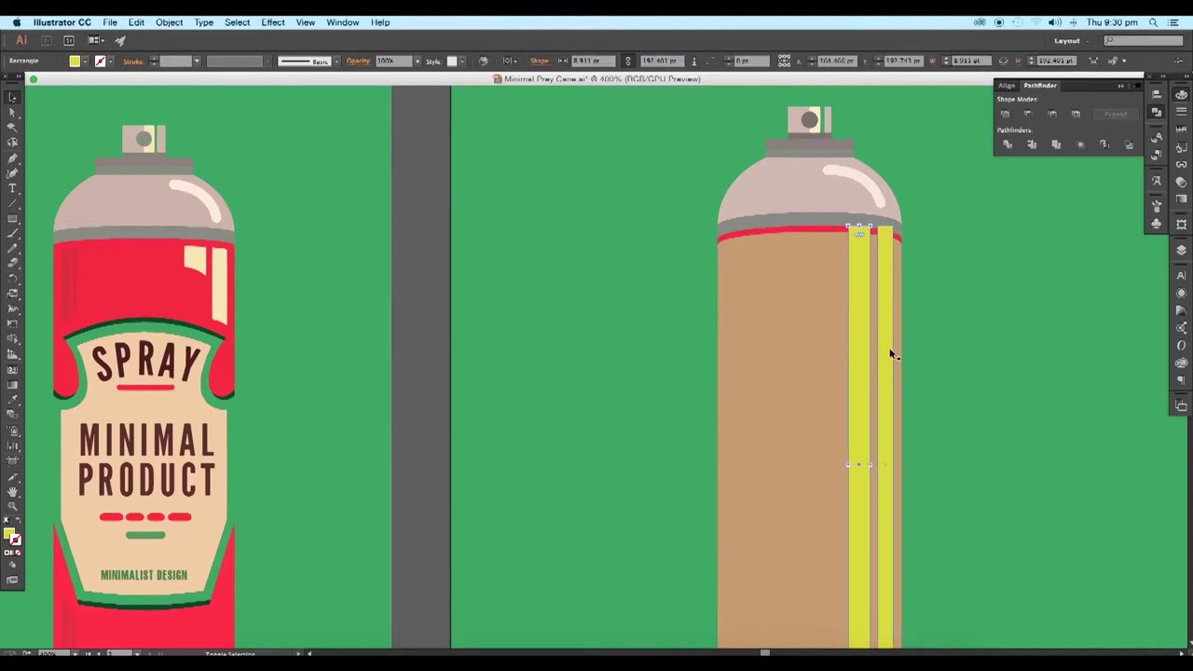
left_click(891, 354, "shift")
left_click(809, 361, "shift")
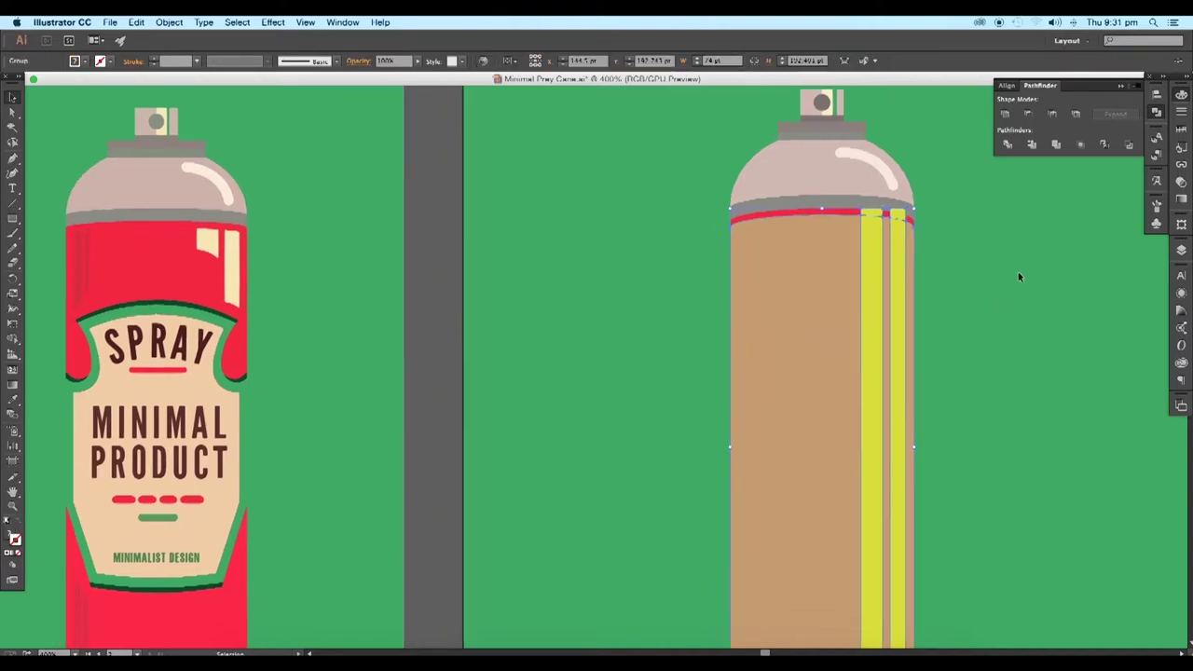
left_click_drag(997, 329, 954, 296)
left_click_drag(893, 256, 884, 219)
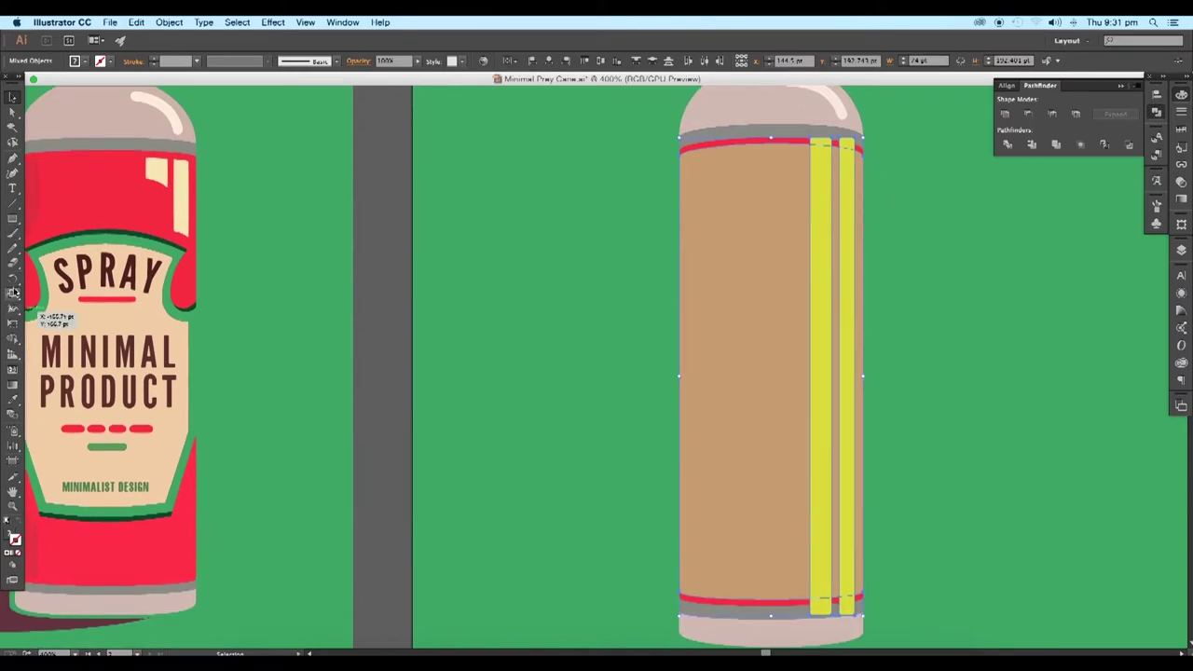
left_click(13, 337)
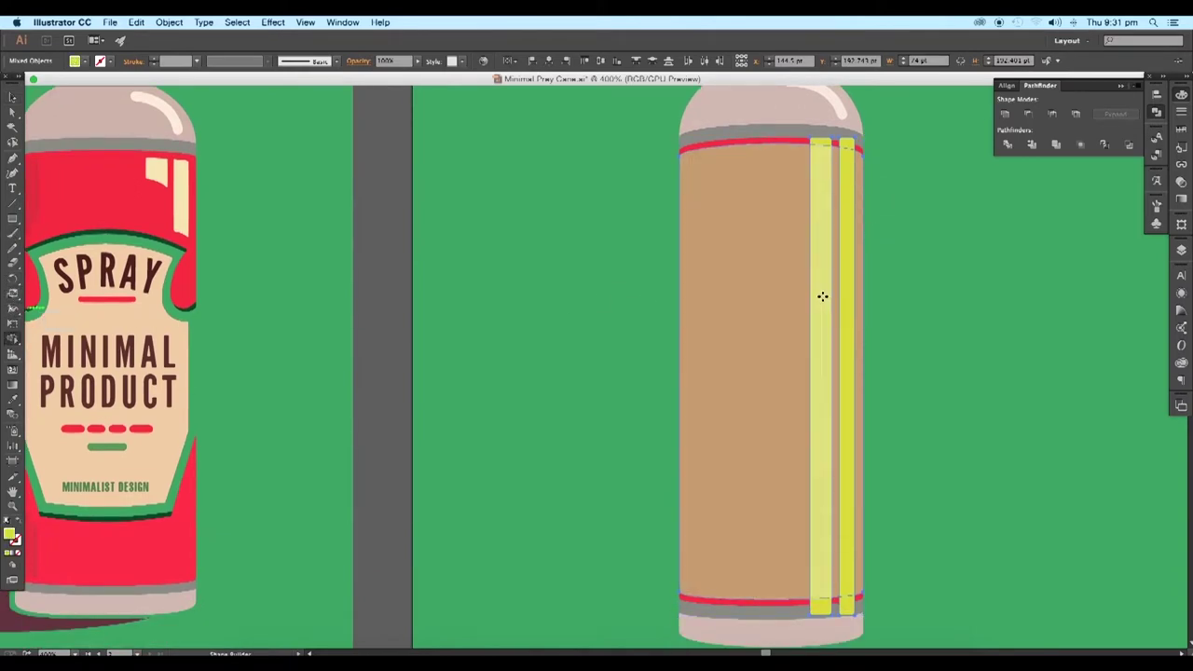
left_click(833, 297)
Delete the large tan area, ungroup the split pieces, and delete the thin tan piece along the can's right edge
left_click(12, 97)
left_click(680, 267)
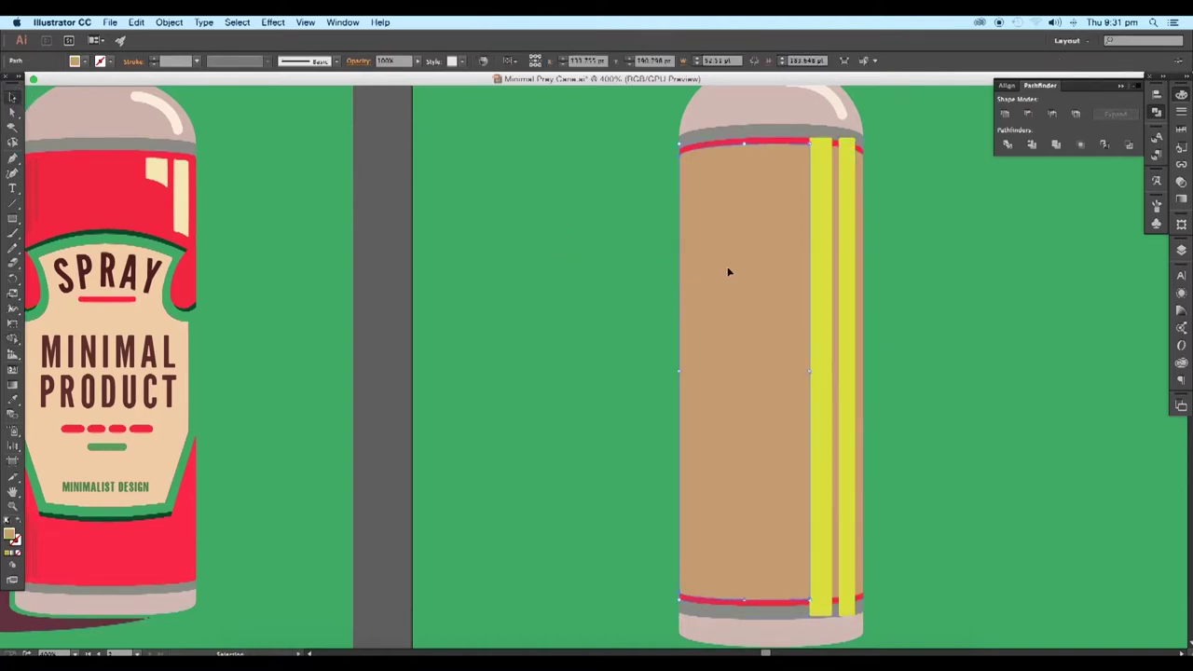
key("Delete")
left_click(824, 168)
right_click(825, 171)
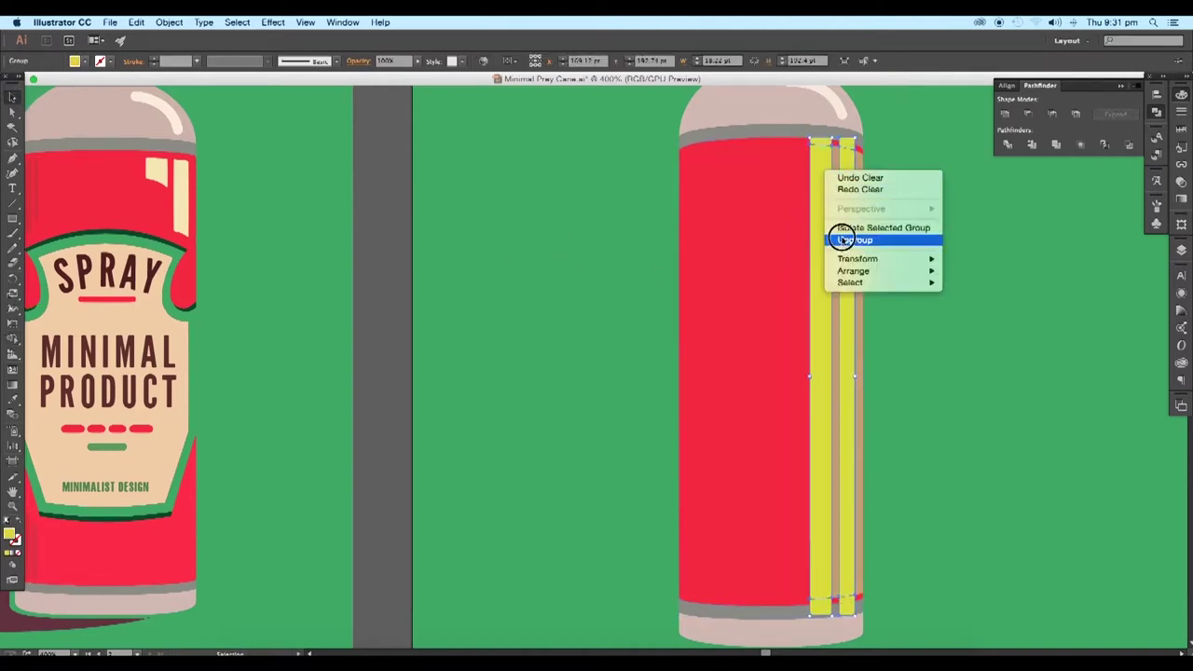
left_click(843, 239)
key("super+shift+a")
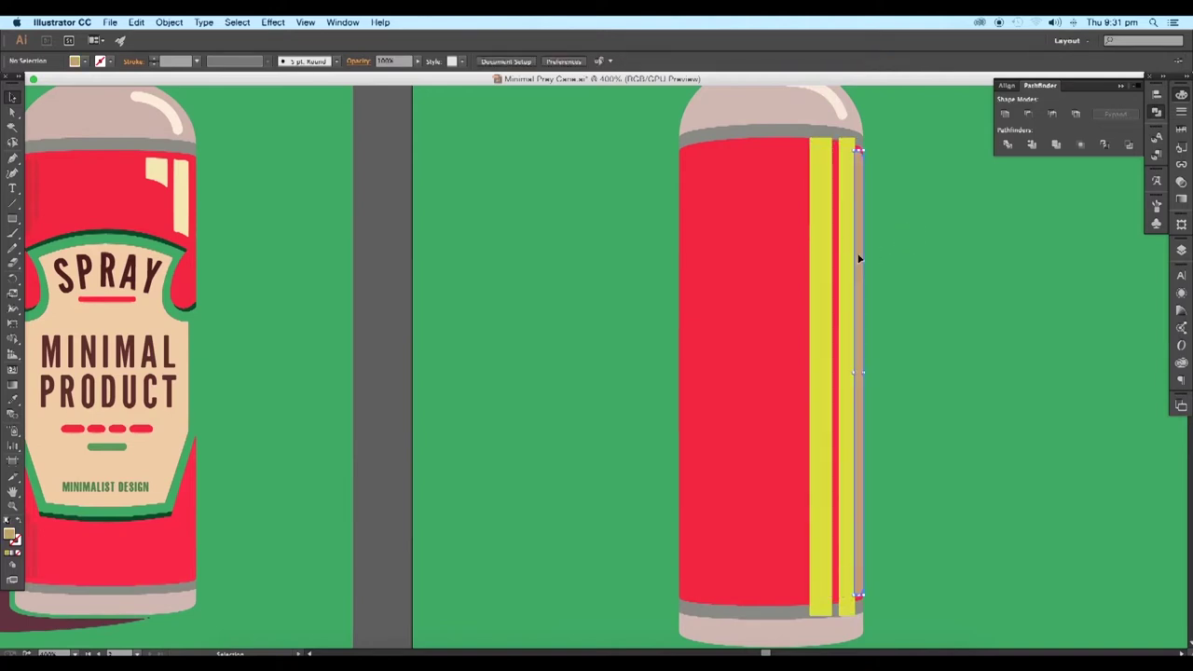
key("Delete")
Delete the strip ends that extend past the tan shape at both ends of the can body
left_click(850, 142)
key("Delete")
left_click(826, 141)
key("Delete")
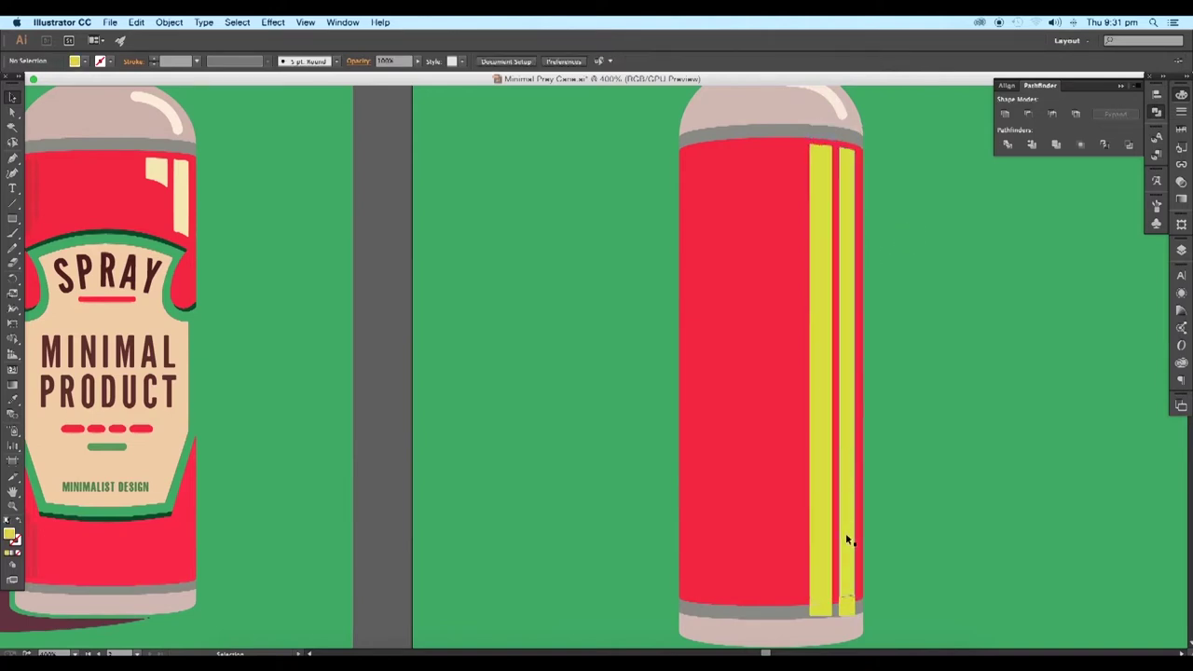
left_click_drag(846, 560, 826, 506)
Duplicate the two trimmed yellow strips onto the left side of the can body
left_click(949, 508)
left_click(970, 509, "shift")
left_click_drag(823, 508, 823, 507)
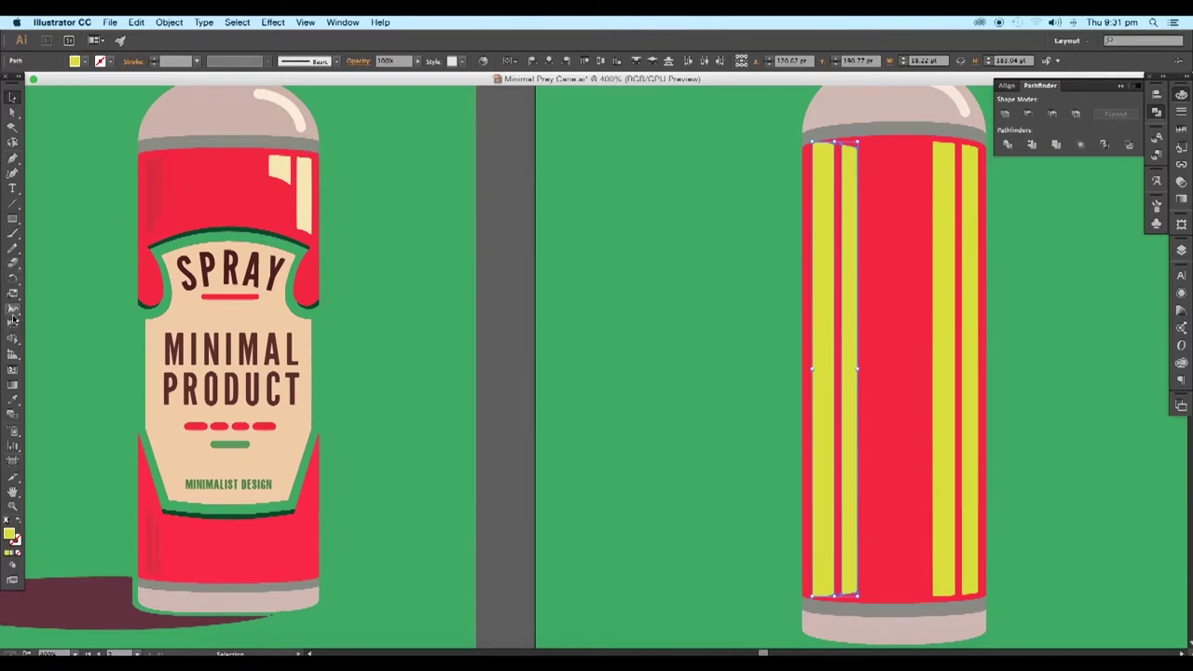
Reflect the duplicated strip pair across the vertical axis with the preview on
left_click_drag(13, 282, 45, 295)
double_click(18, 282)
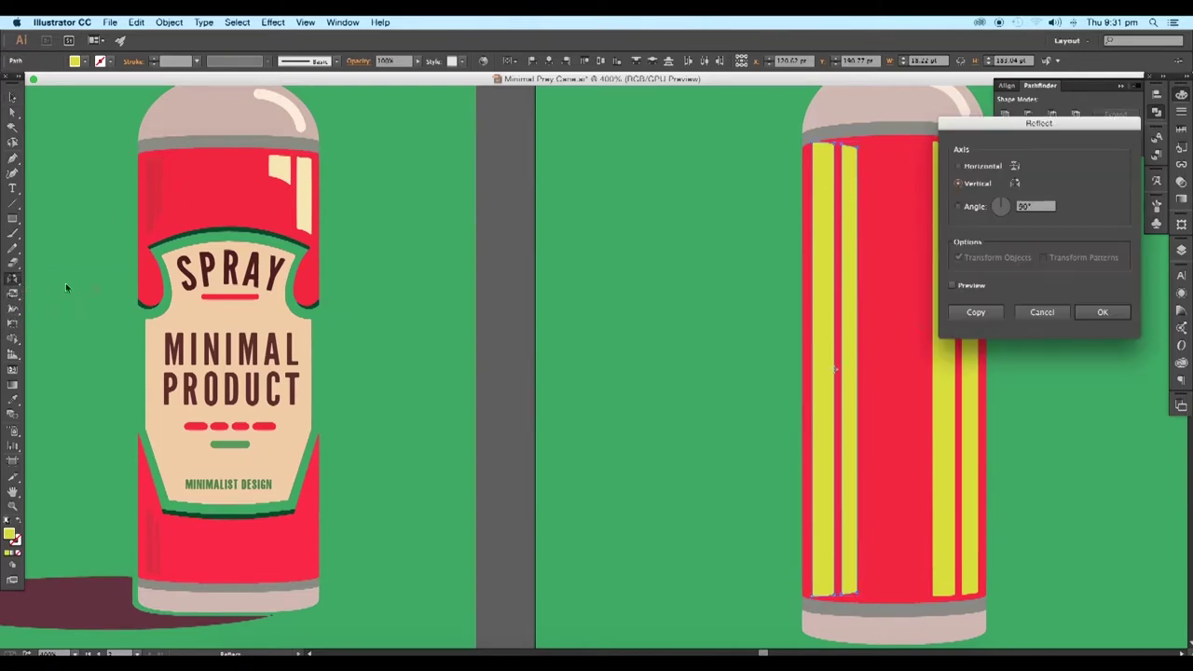
left_click(970, 286)
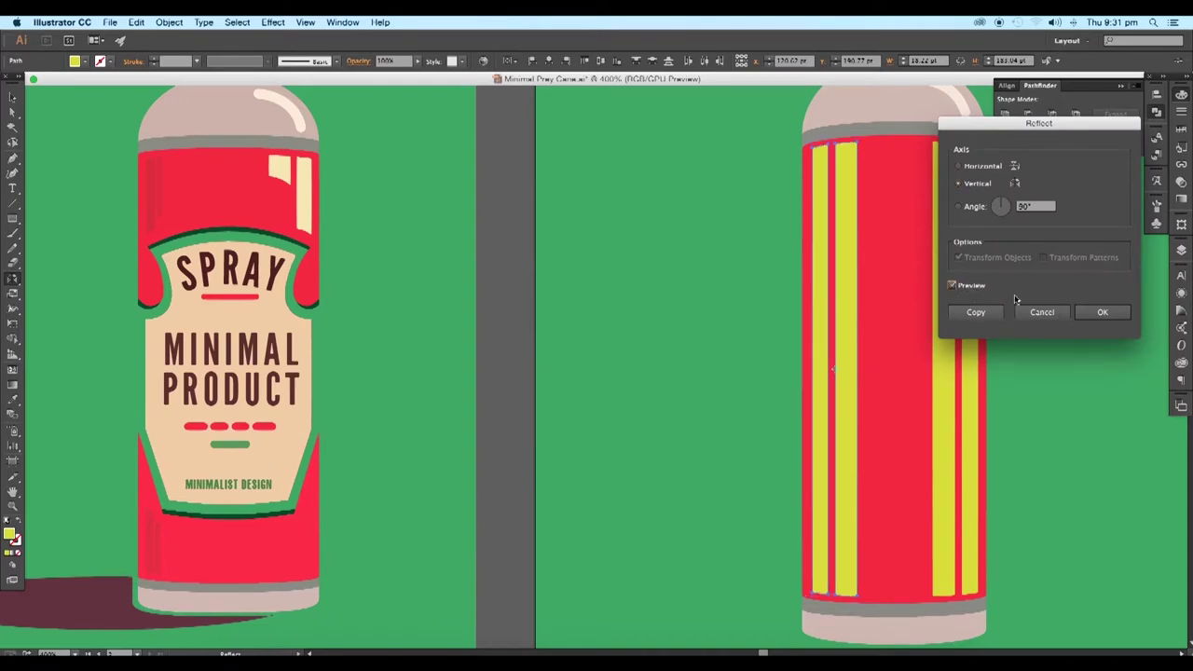
left_click(1097, 312)
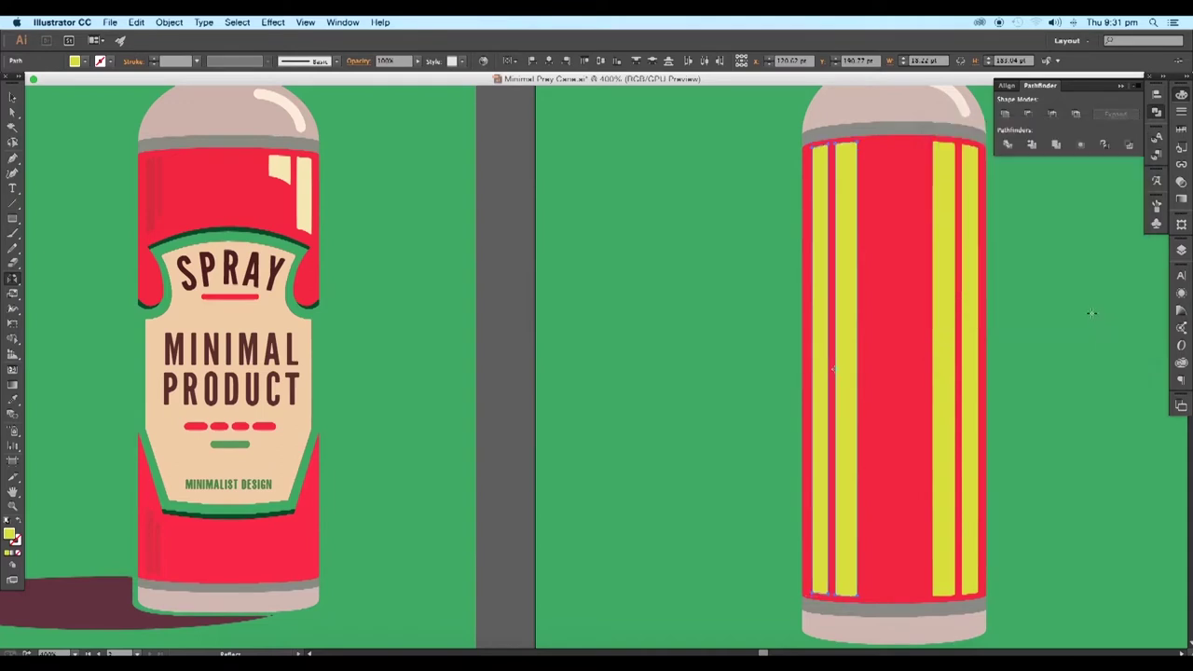
left_click(12, 97)
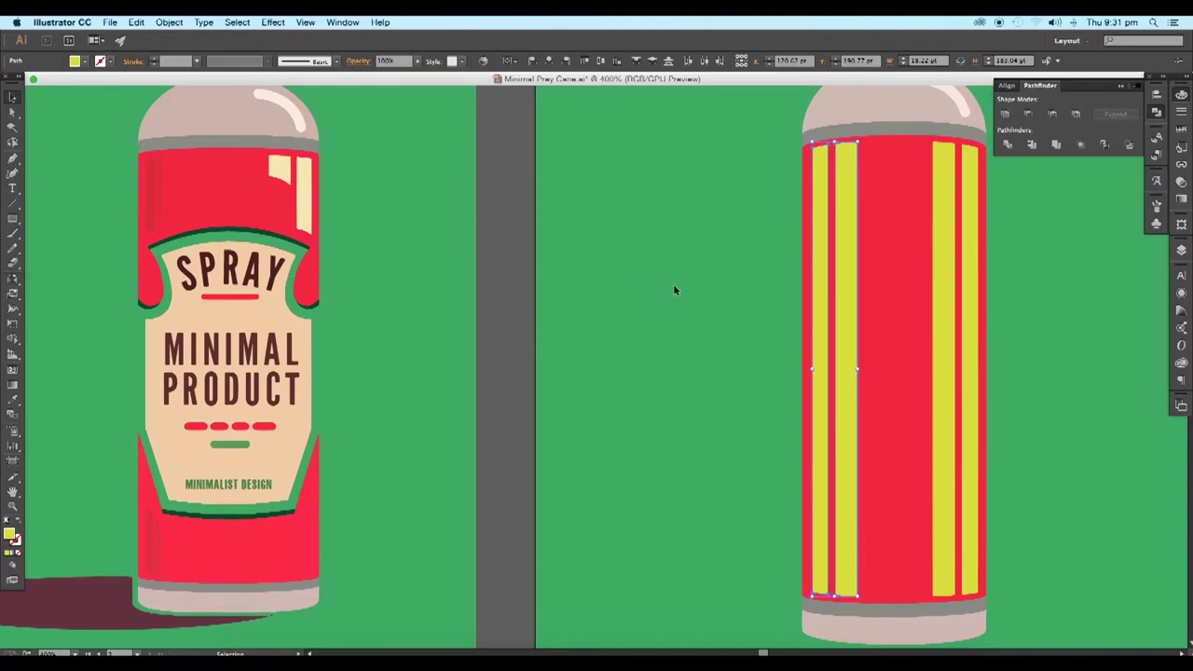
Narrow the outer strip on the can's left side to about 4.5 pt wide and keep it near the edge
left_click(701, 281)
scroll(823, 268, "up", 4)
left_click_drag(824, 270, 807, 270)
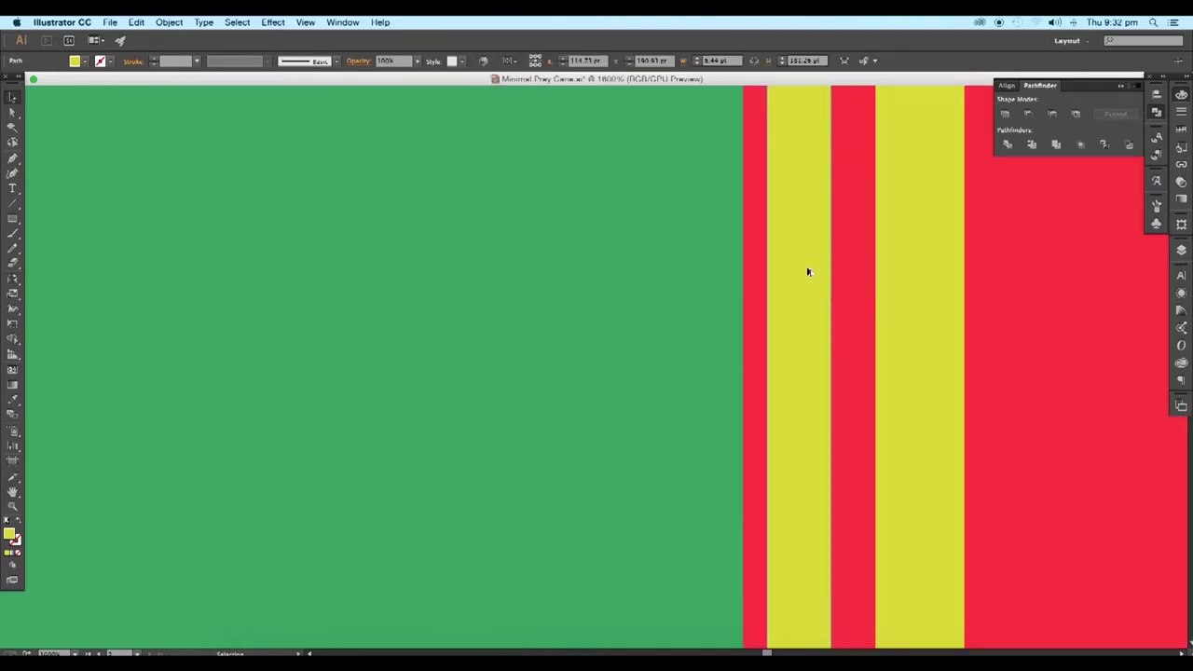
scroll(807, 270, "down", 1)
scroll(822, 566, "down", 2)
Bring the wider left-side strip closer to the outer one and narrow it to about 1.97 pt
left_click_drag(821, 569, 846, 494)
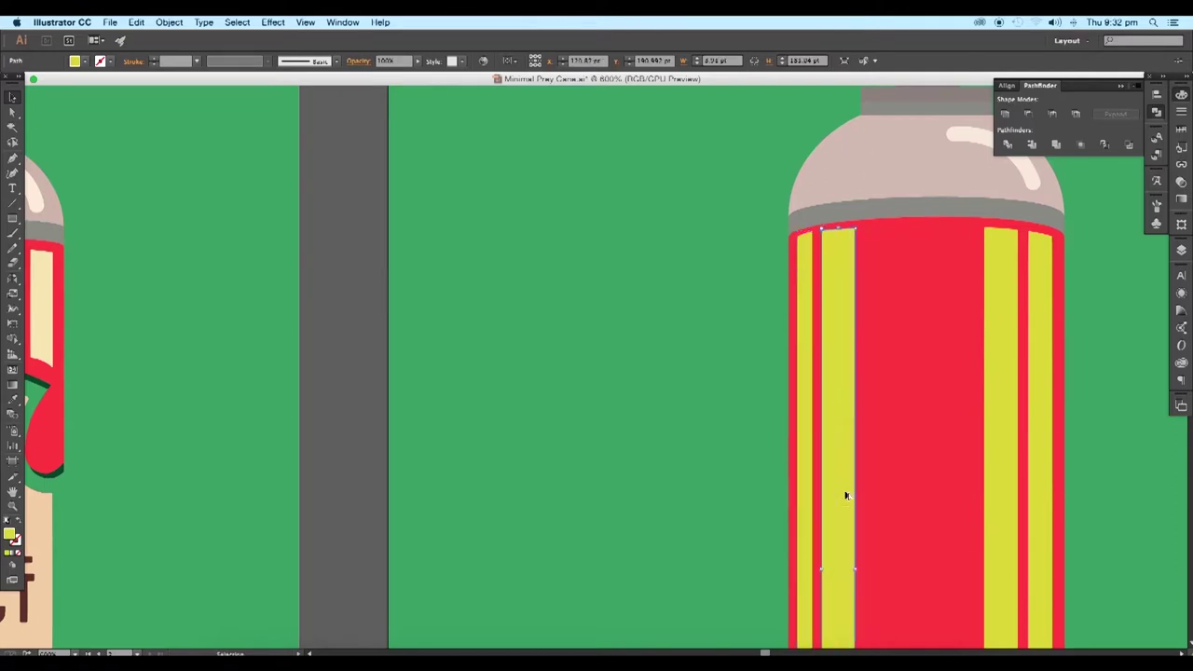
scroll(846, 494, "up", 2)
left_click_drag(925, 586, 844, 587)
left_click(832, 590)
left_click(735, 542)
scroll(797, 466, "down", 4)
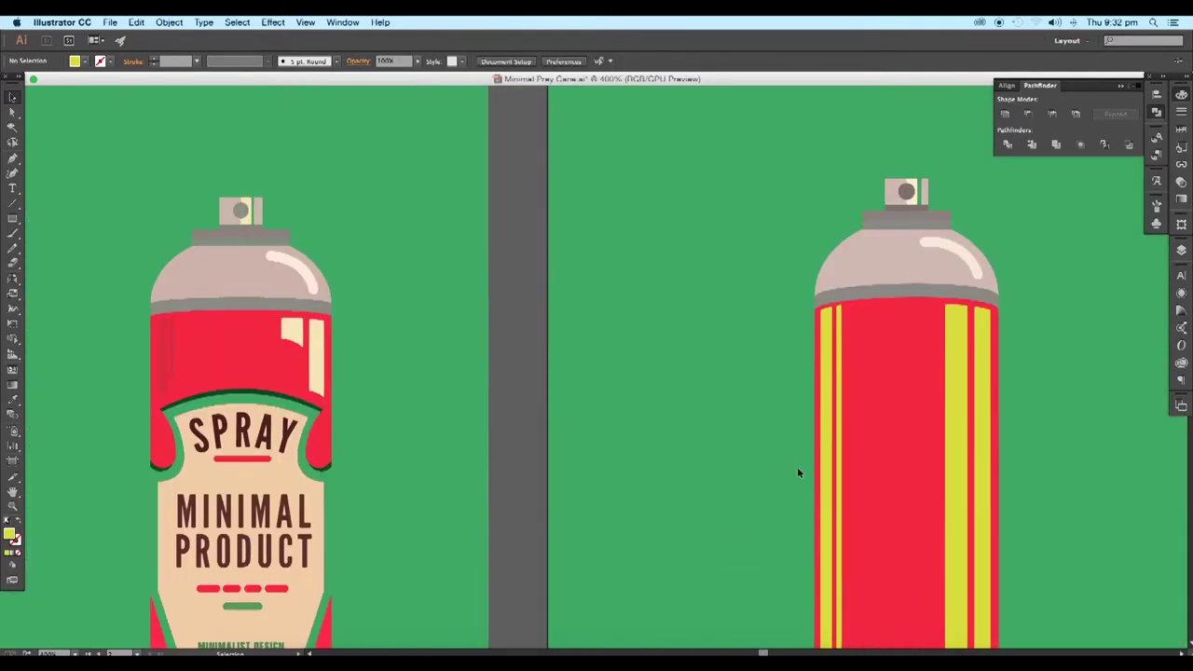
Adjust the inner left-side strip with Free Transform to about 2.11 pt wide
scroll(882, 326, "up", 2)
scroll(811, 326, "up", 2)
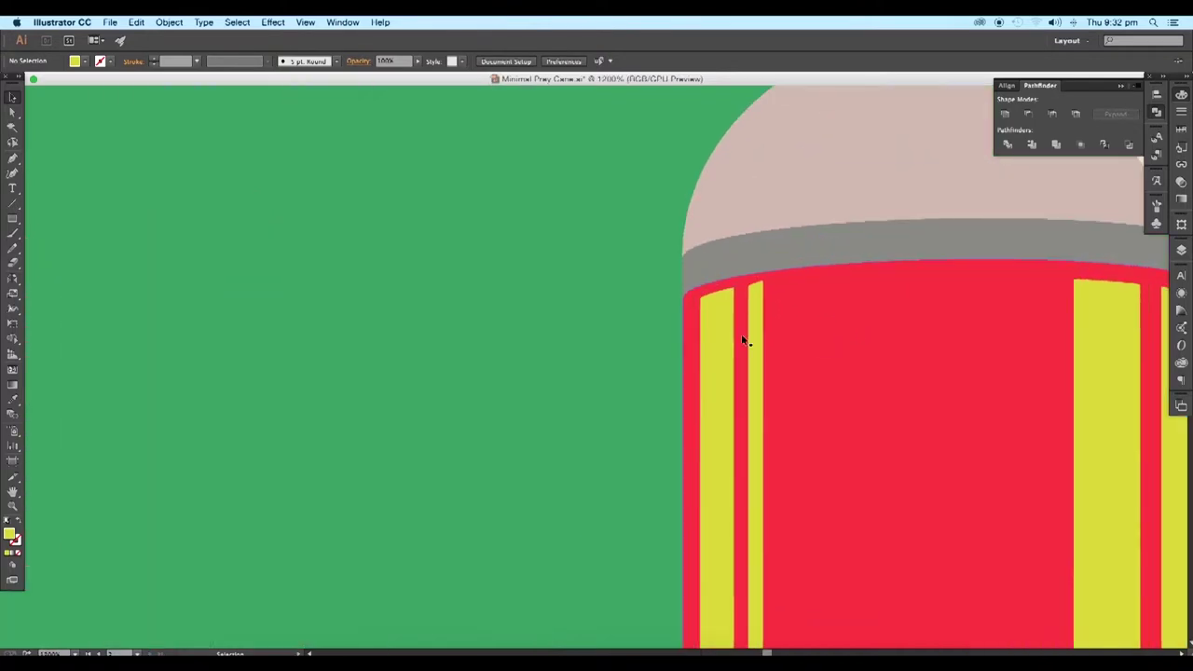
left_click(783, 307)
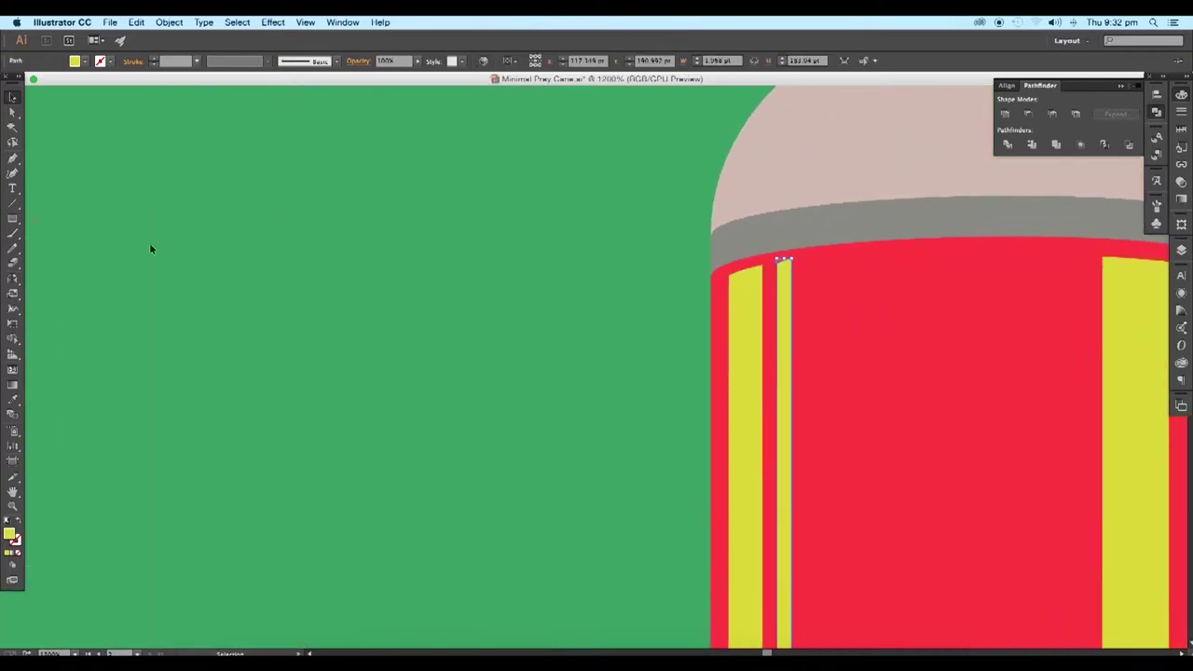
left_click(11, 324)
scroll(762, 401, "up", 1)
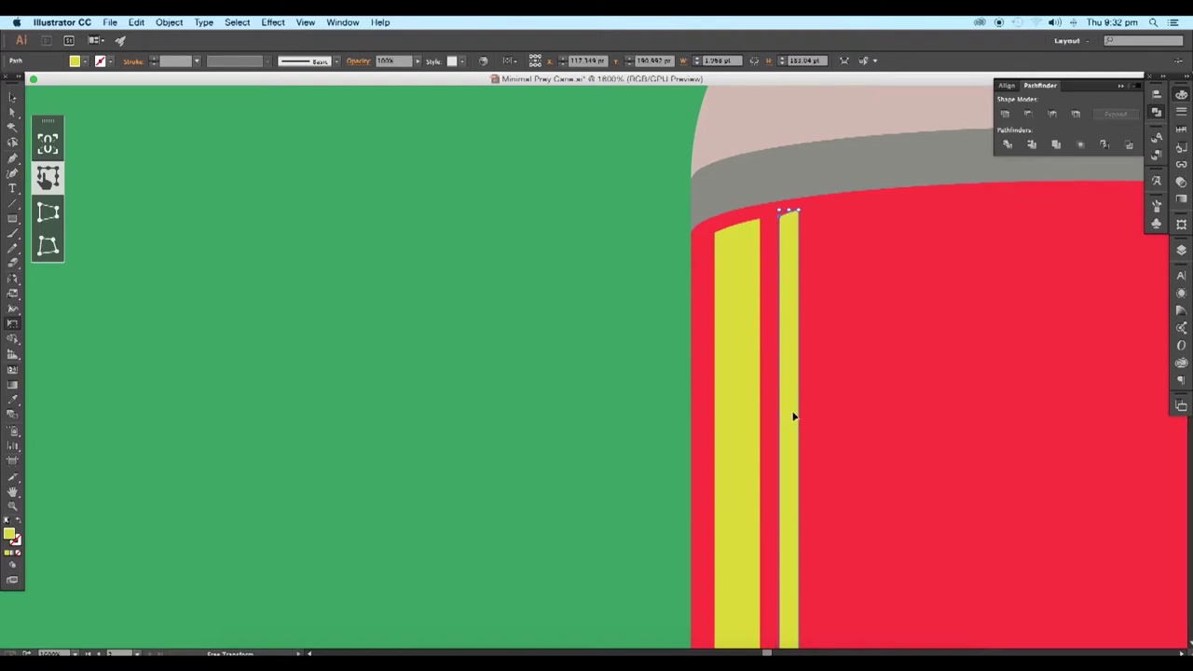
scroll(809, 457, "down", 3)
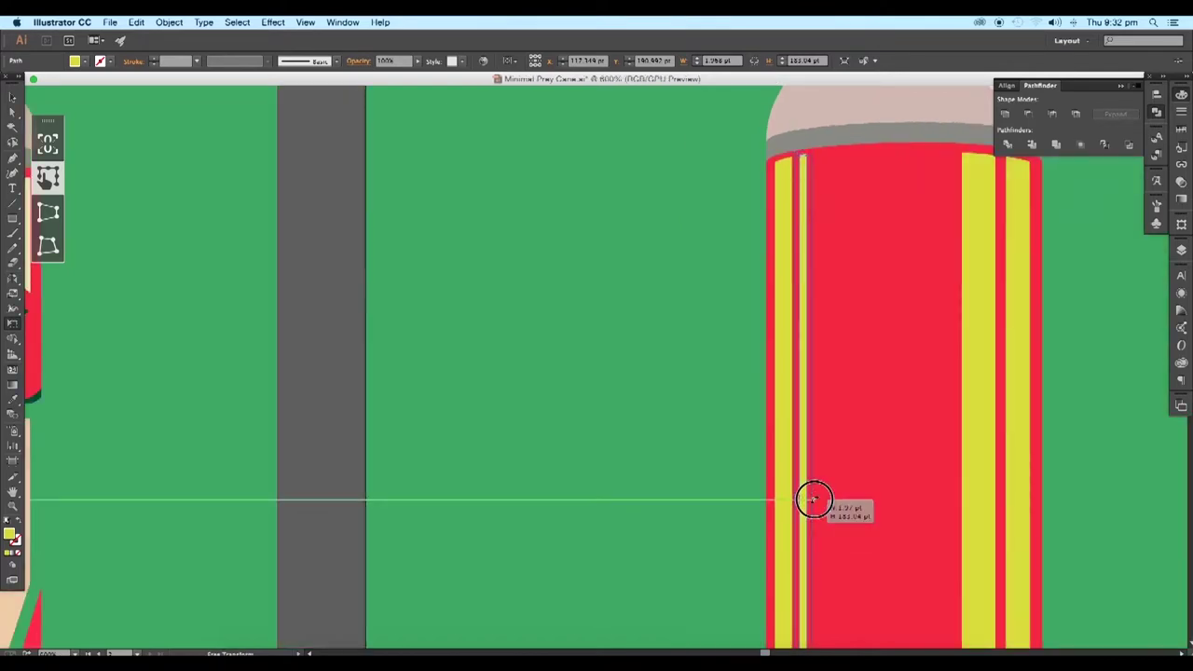
left_click_drag(814, 501, 785, 539)
scroll(788, 187, "up", 3)
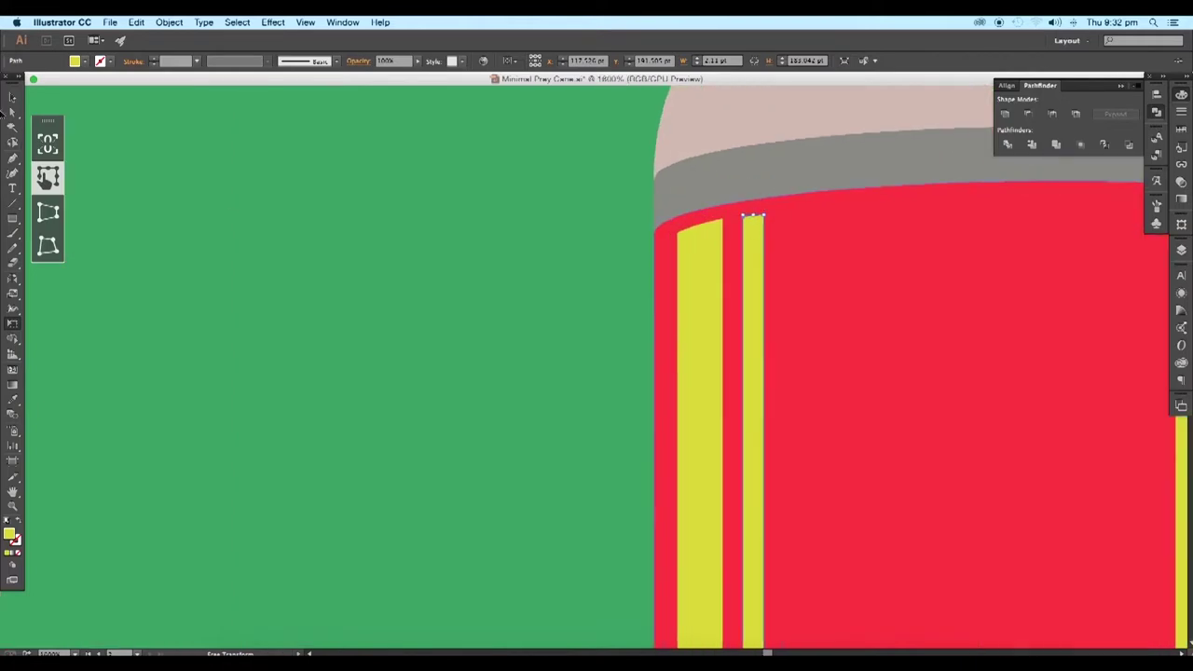
left_click(10, 96)
Shift the outer left-side strip slightly downward with Free Transform
left_click(719, 354)
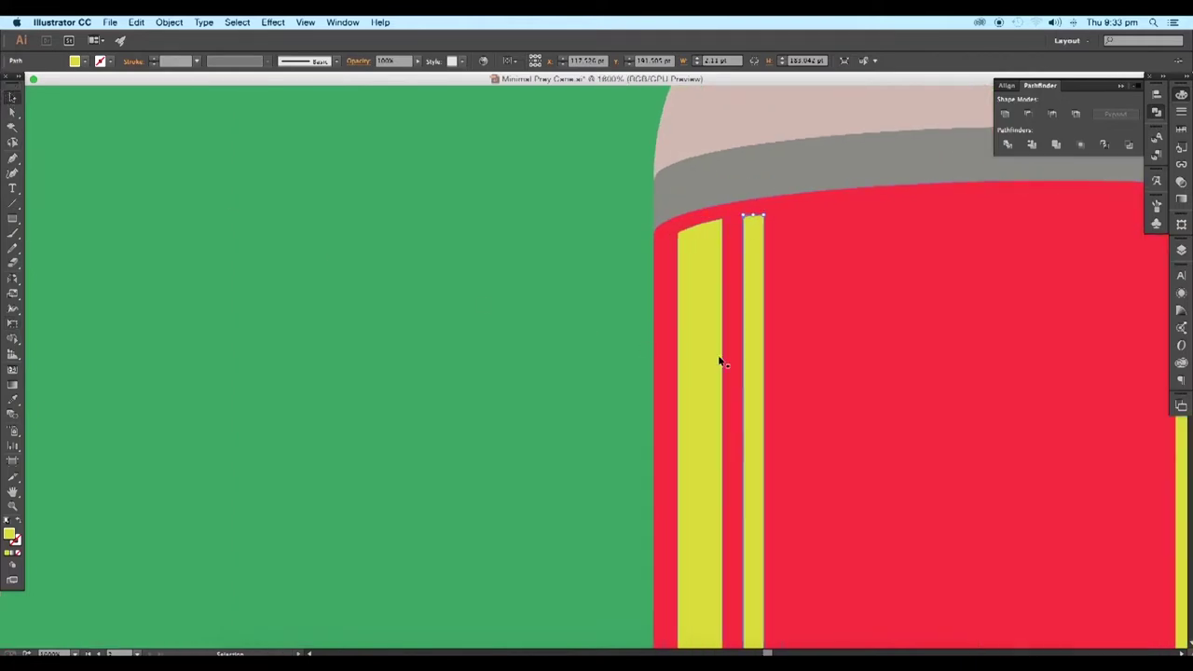
left_click(12, 324)
scroll(736, 566, "down", 3)
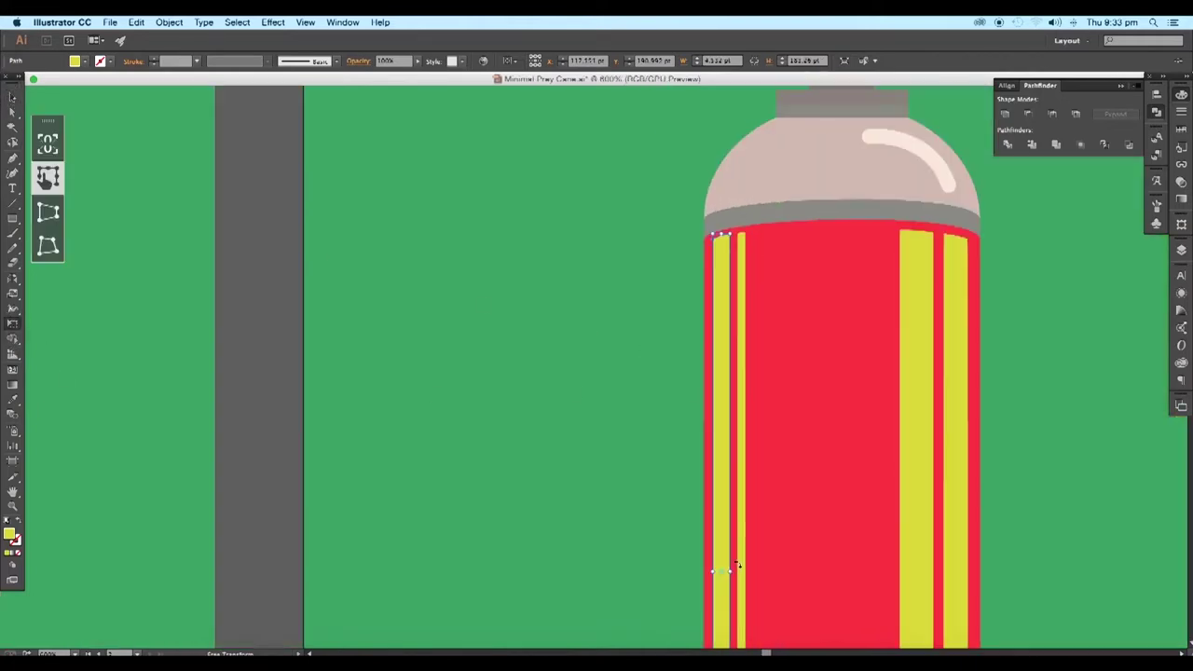
left_click_drag(732, 572, 728, 571)
left_click(13, 97)
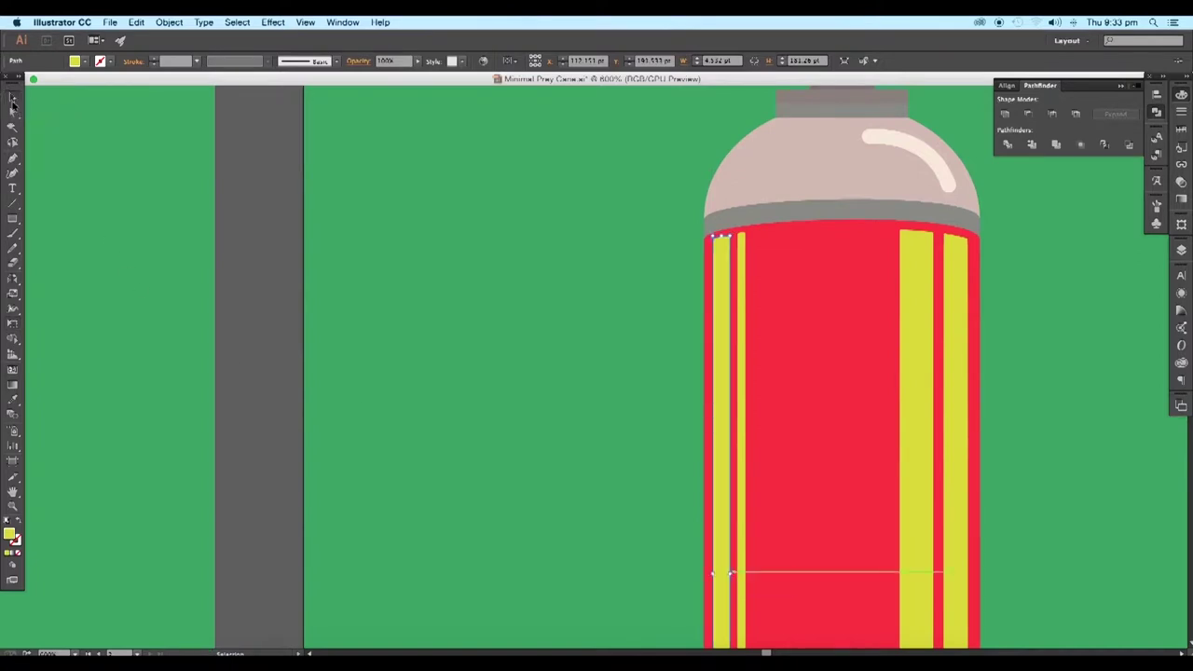
Draw a circle about 43.6 pt across over the upper part of the right-side strips
left_click(242, 158)
key("space")
left_click_drag(766, 354, 762, 298)
scroll(508, 251, "down", 1)
left_click_drag(12, 218, 49, 246)
left_click_drag(50, 246, 52, 247)
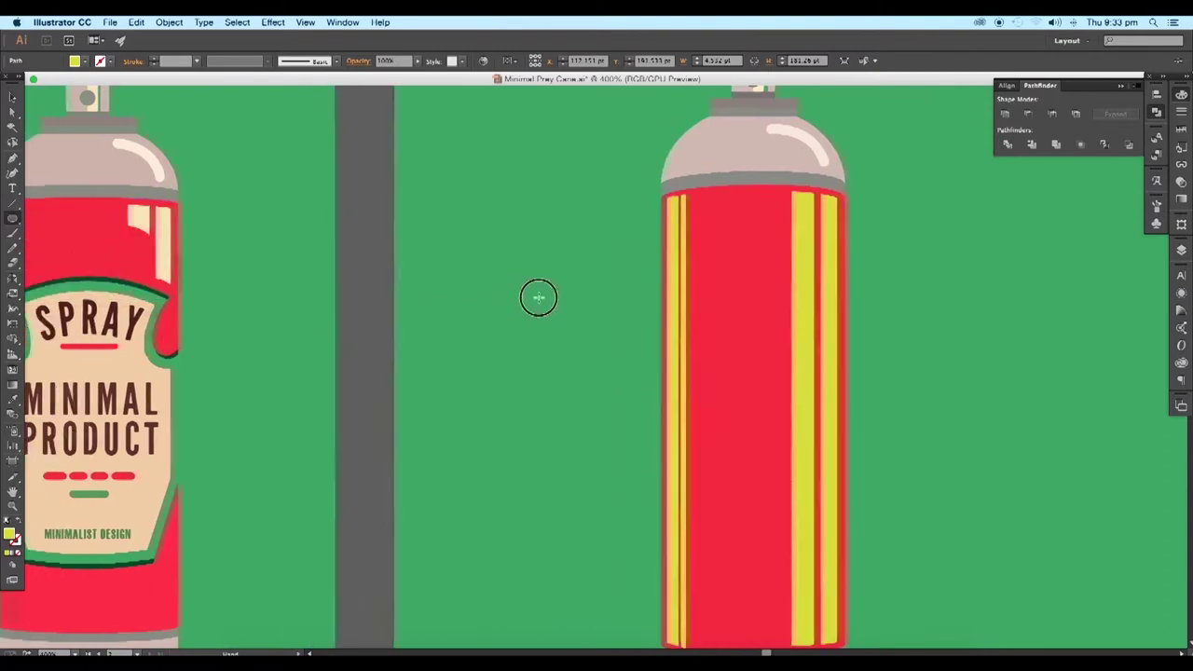
scroll(539, 297, "left", 3)
left_click_drag(819, 311, 867, 368)
Duplicate the circle into the empty area to the right of the can and deselect it
left_click(13, 97)
left_click_drag(850, 310, 1160, 423)
scroll(868, 214, "down", 1)
key("super+shift+a")
Subtract the circle on the can from the inner right-side strip with Minus Front
left_click(824, 297)
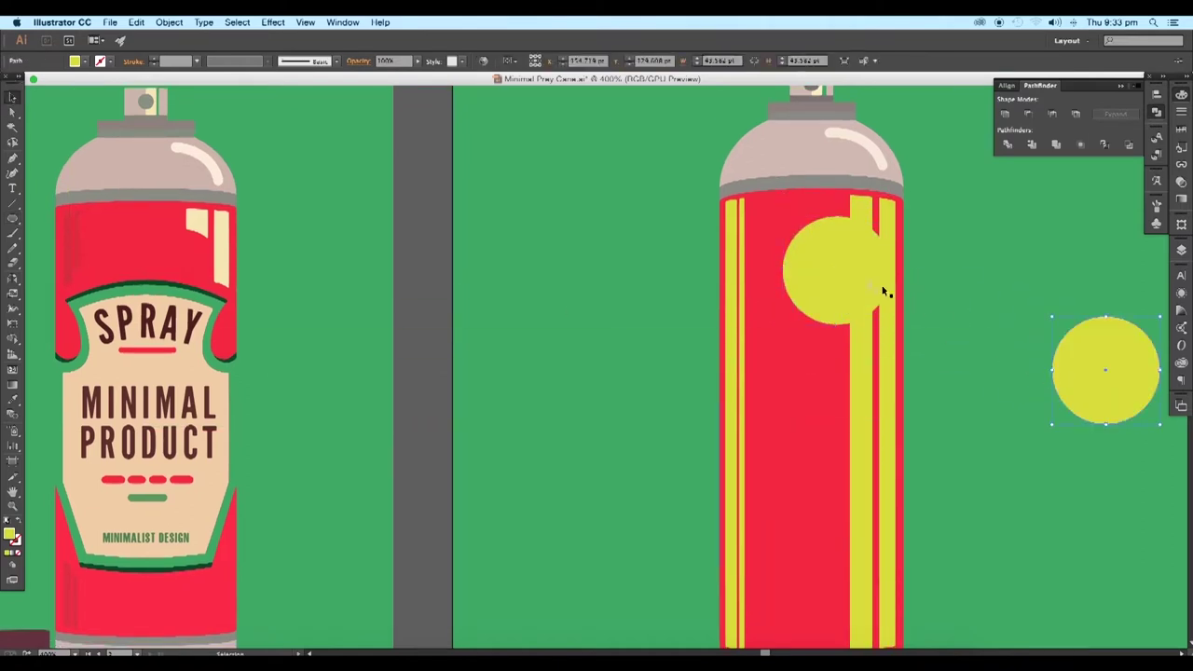
left_click(850, 280)
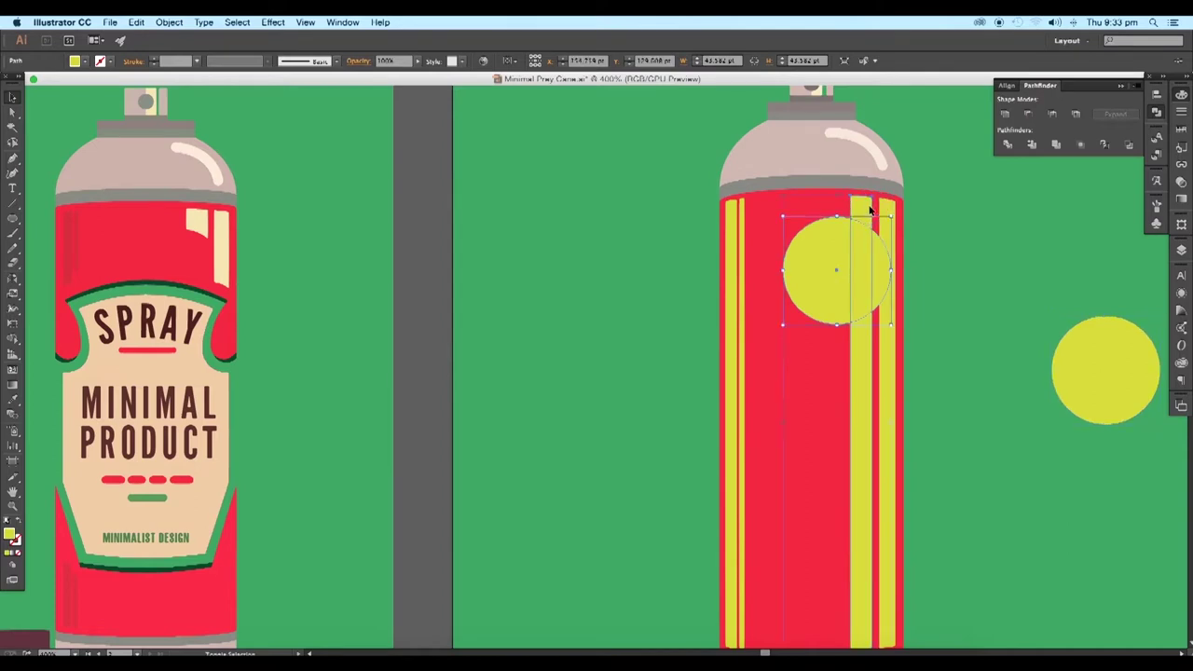
left_click(870, 211, "shift")
left_click(1029, 113)
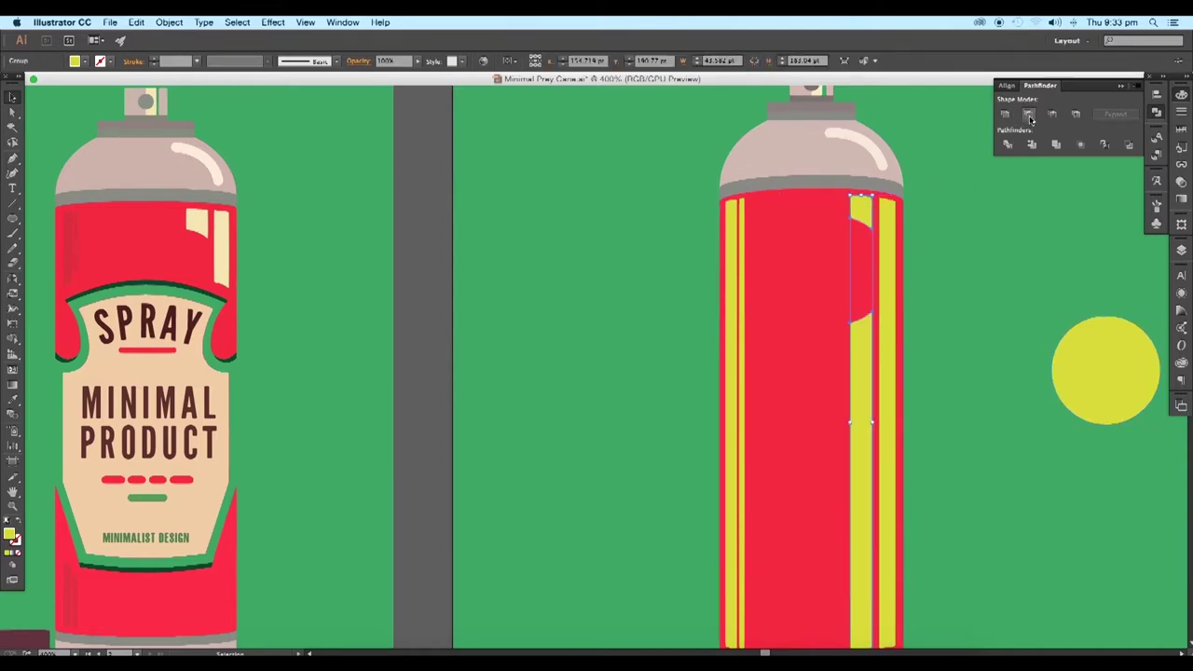
Ungroup the cut inner strip and delete its lower piece, keeping the short curved highlight
scroll(1004, 311, "down", 3)
scroll(1004, 312, "right", 1)
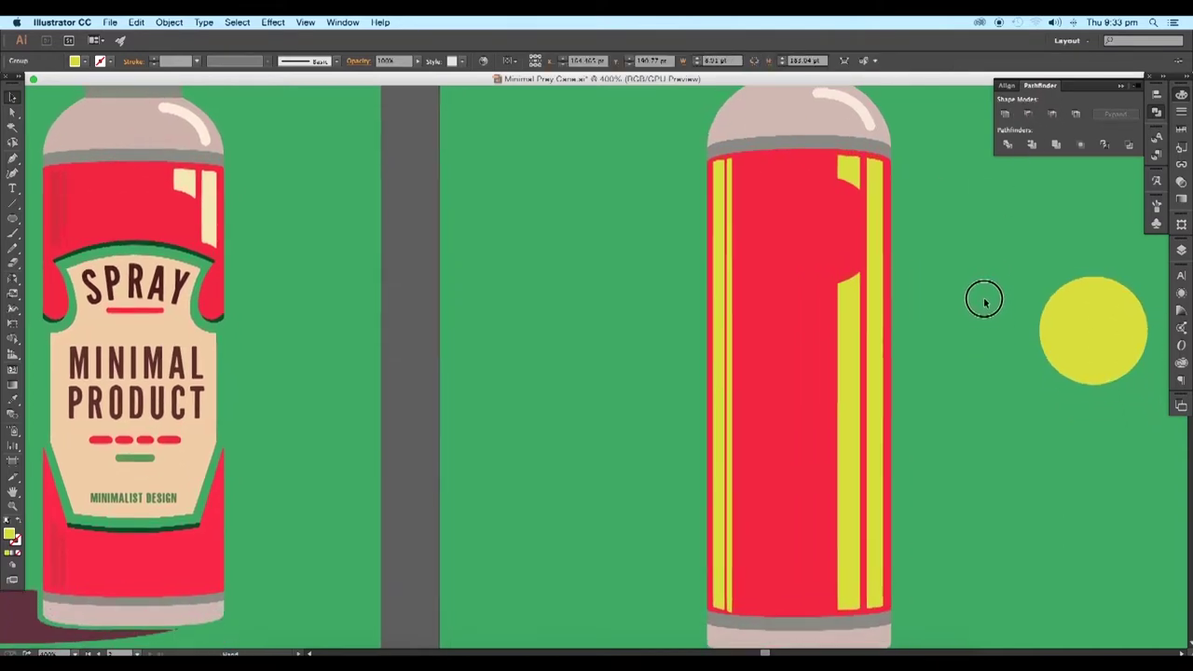
right_click(856, 357)
left_click(902, 426)
left_click(852, 354)
key("Delete")
Move the spare circle over the outer right-side strip, slightly lower than the first cut, and subtract it from the strip
left_click(1075, 325)
left_click_drag(1075, 325, 864, 269)
left_click_drag(798, 337, 814, 315)
left_click_drag(858, 258, 858, 264)
left_click(868, 218, "shift")
left_click(1028, 114)
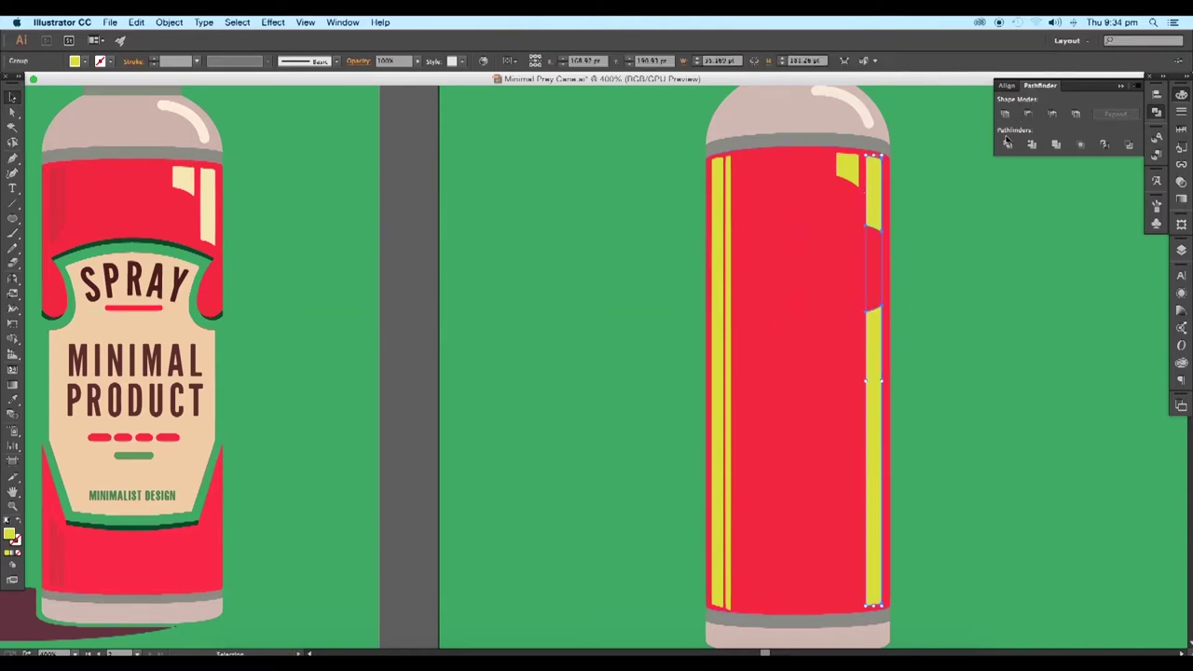
Ungroup the cut outer right-side strip and delete its lower piece
right_click(887, 228)
left_click(923, 282)
left_click(881, 325)
key("Delete")
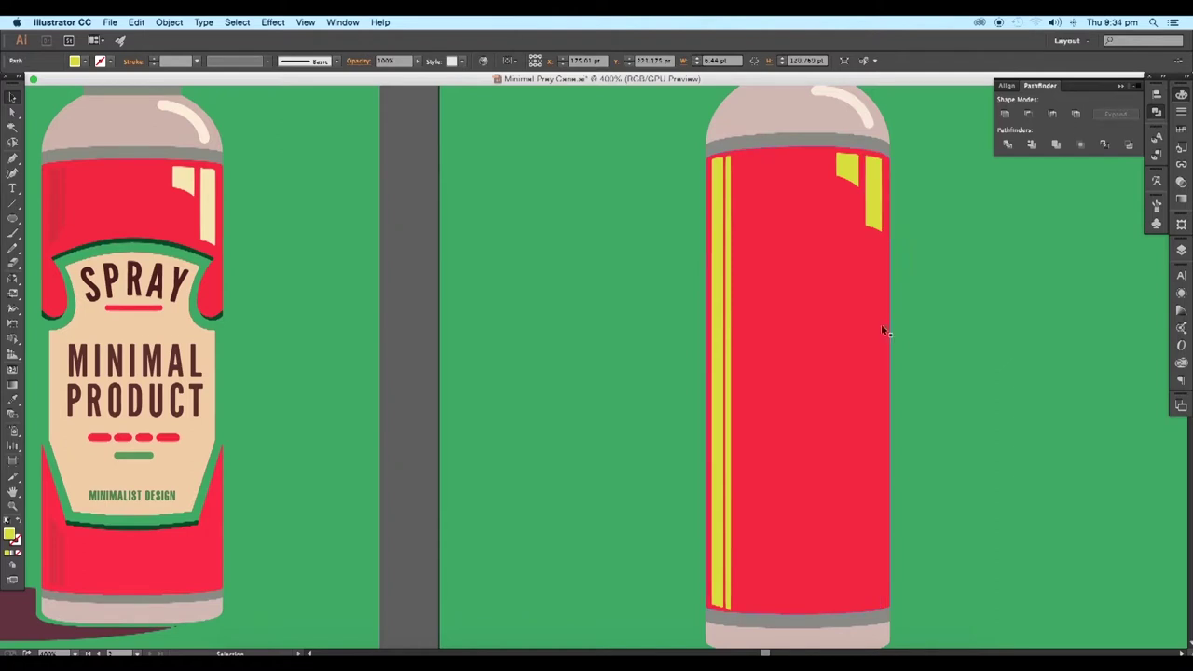
Draw a circle about 36 pt across over the left-side strips and duplicate it to the right side of the can
left_click_drag(926, 272, 1016, 289)
key("l")
left_click_drag(806, 313, 895, 402)
key("v")
mouse_move(863, 346)
left_mouse_down()
mouse_move(826, 308)
mouse_move(838, 277)
mouse_move(985, 326)
left_mouse_up()
Subtract the circle from the outer left-side strip of the can
left_click(820, 255)
left_click(810, 229, "shift")
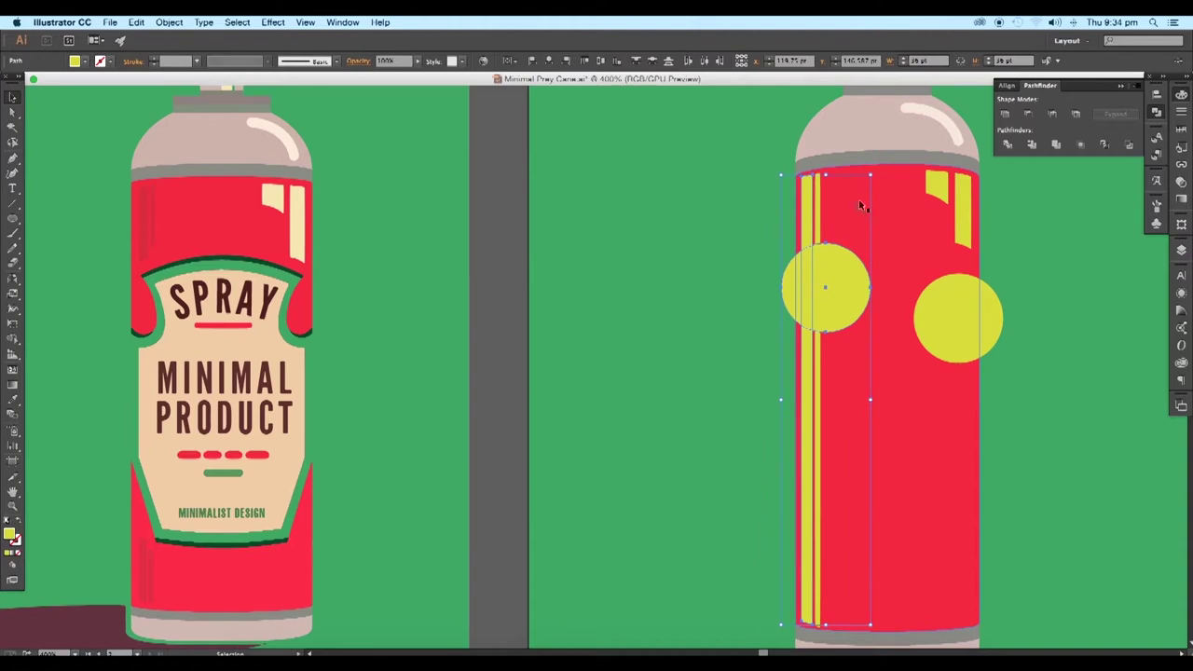
left_click(1027, 115)
Ungroup the cut outer left-side strip and delete its lower piece
right_click(815, 247)
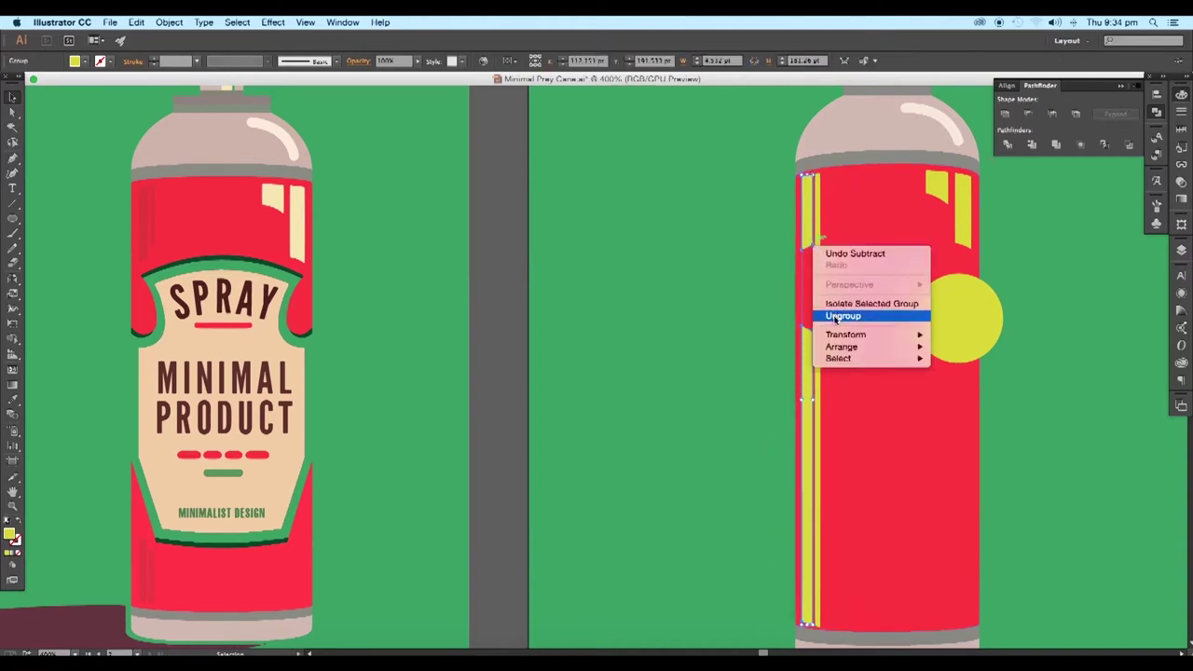
left_click(835, 316)
left_click(807, 351)
left_click(826, 353)
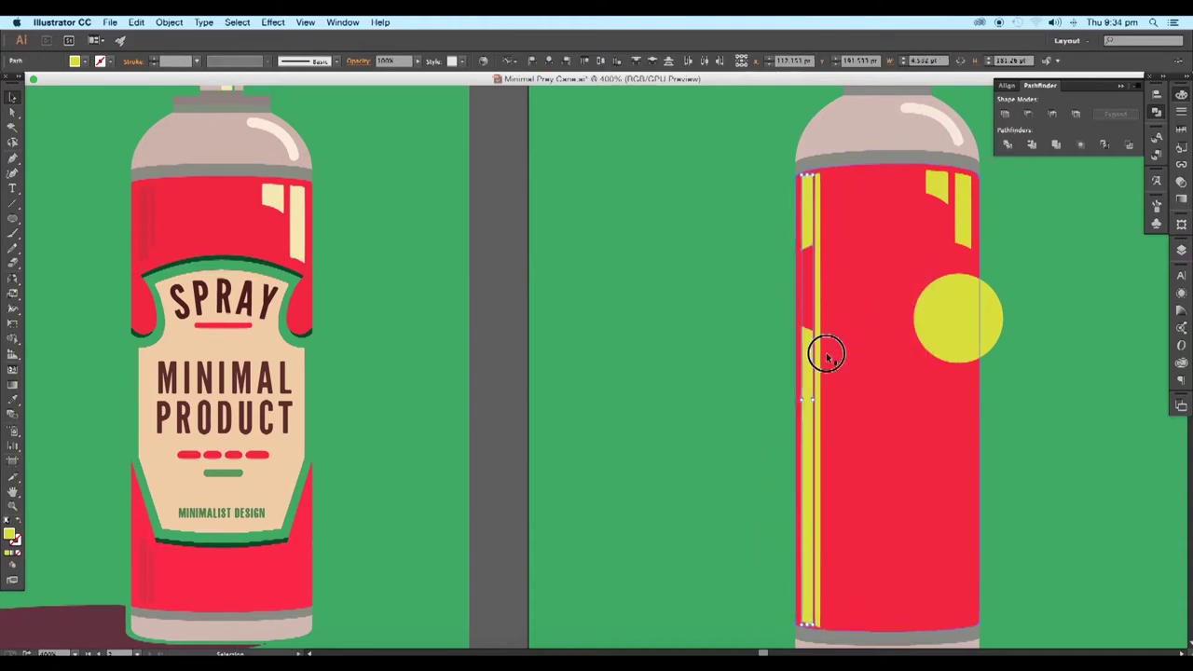
left_click(811, 364)
key("Delete")
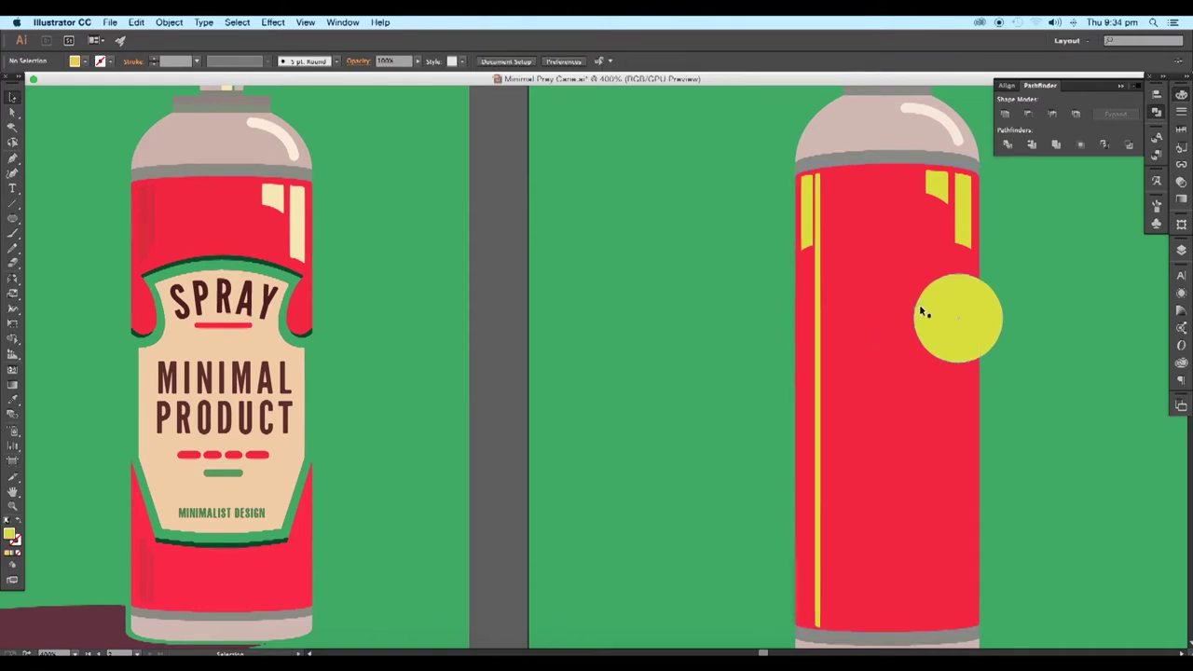
Move the remaining circle over the inner left-side strip, slightly higher than the previous cut, and subtract it from the strip
left_click_drag(930, 308, 826, 249)
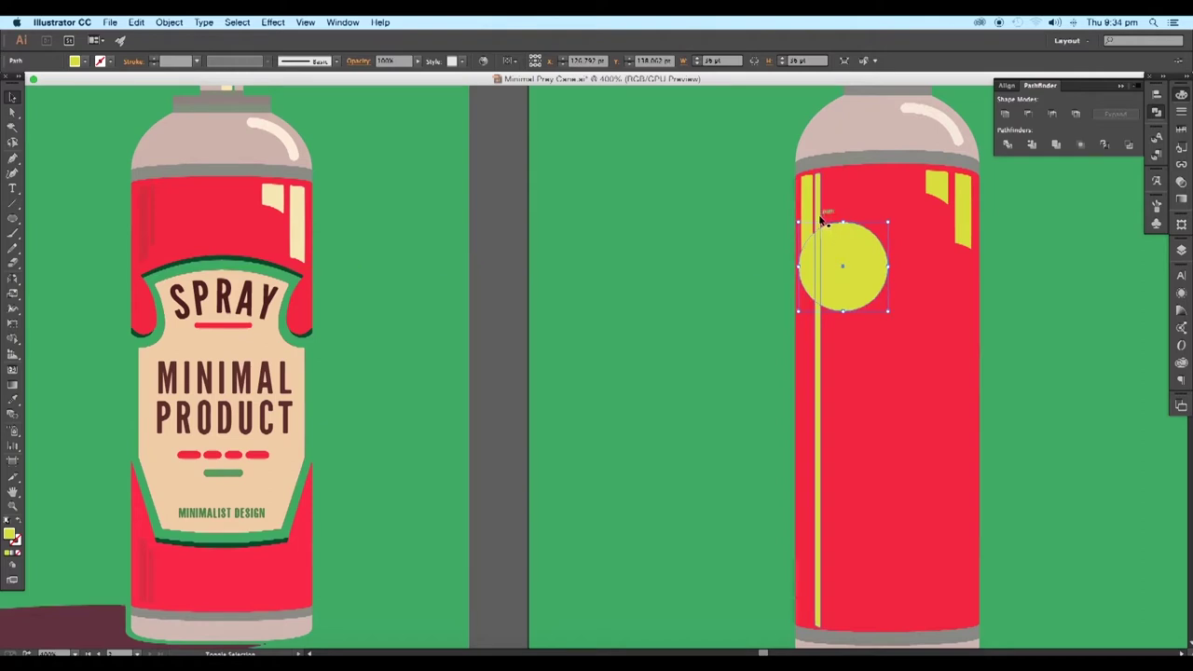
left_click(824, 222, "shift")
left_click(1027, 115)
Ungroup the cut inner left-side strip and delete its lower piece
left_click(781, 270)
left_click(816, 326)
right_click(815, 327)
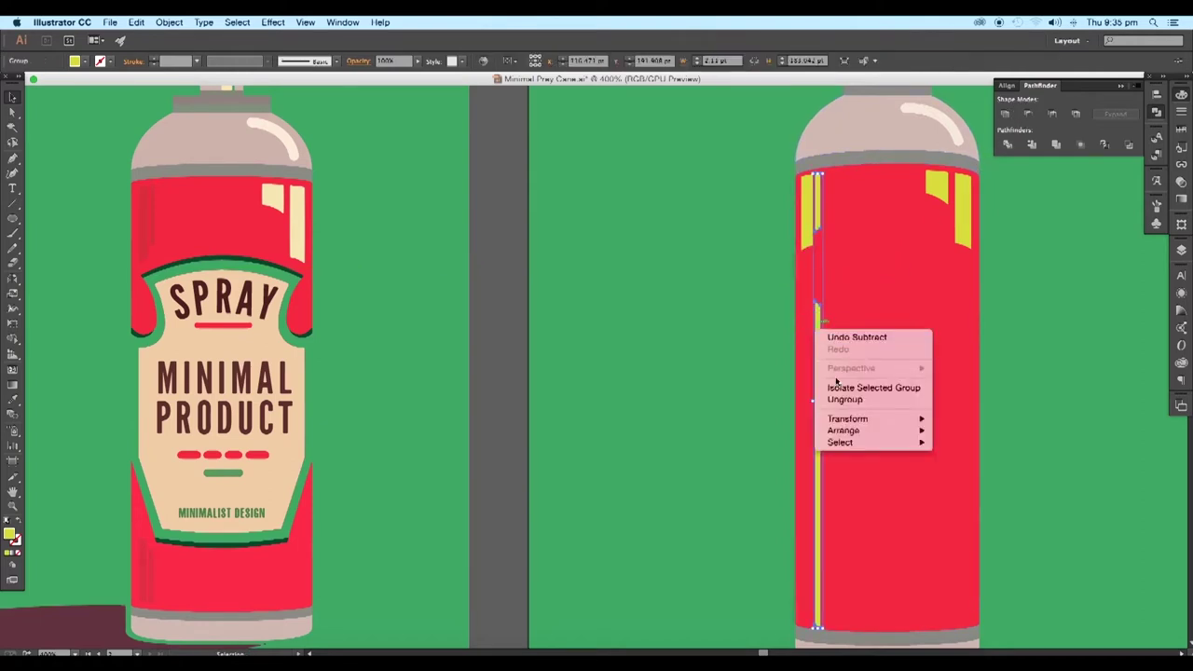
left_click(839, 399)
left_click(786, 392)
left_click(818, 393)
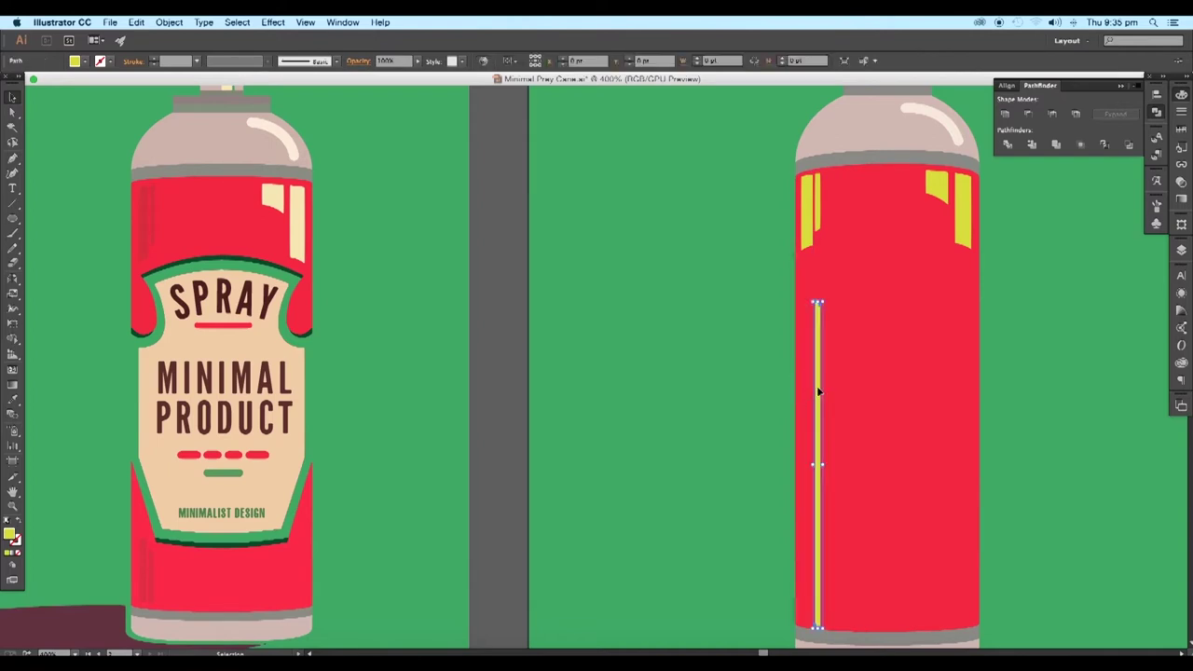
key("Delete")
Duplicate the pair of short left-side strips down to the lower left end of the red body
scroll(819, 360, "up", 2)
left_click_drag(845, 286, 794, 581)
scroll(841, 234, "up", 2)
left_click(800, 210)
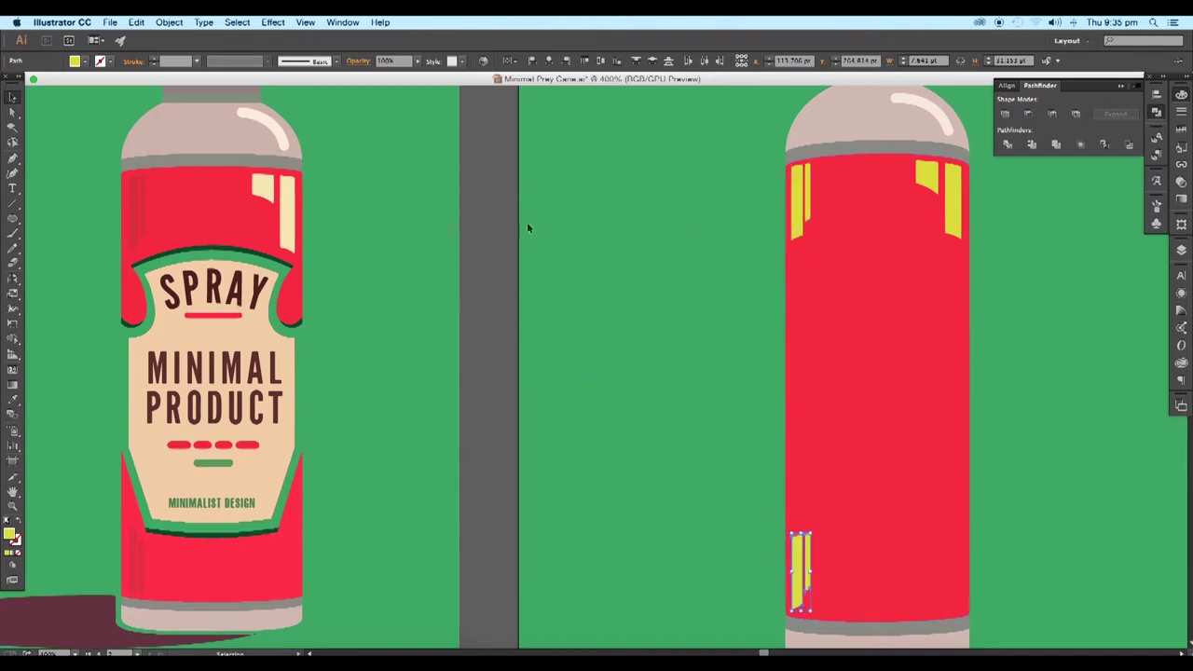
Reflect the lower pair of strips across the horizontal axis so their angled ends face upward
double_click(13, 278)
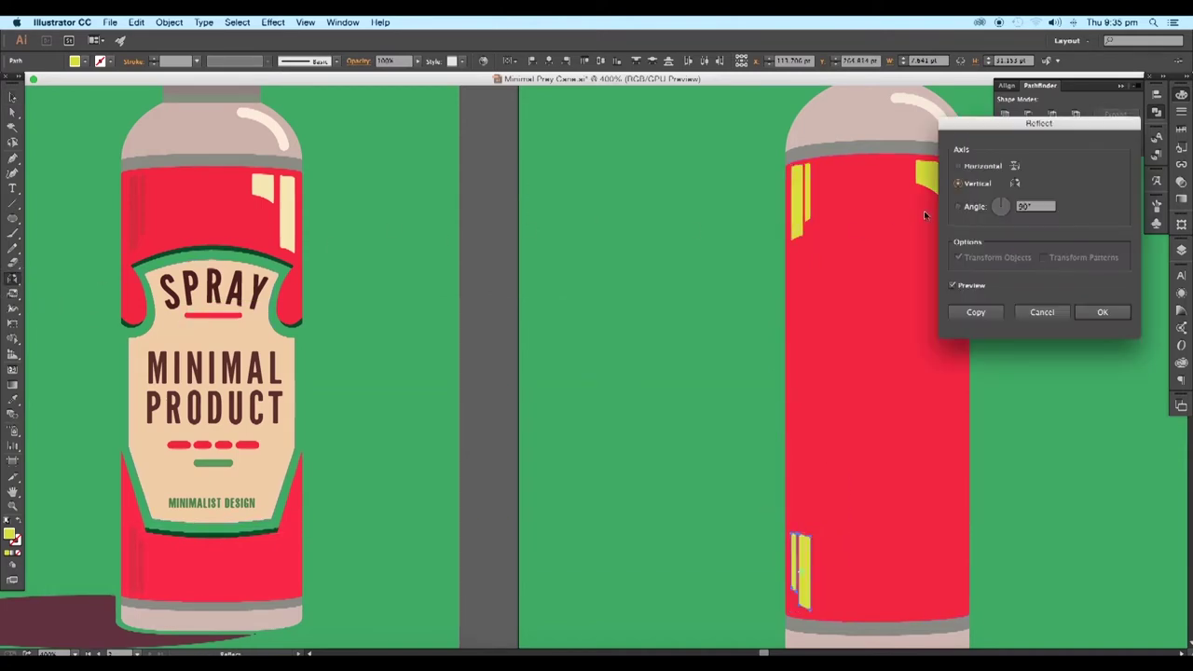
left_click(992, 169)
left_click(1082, 315)
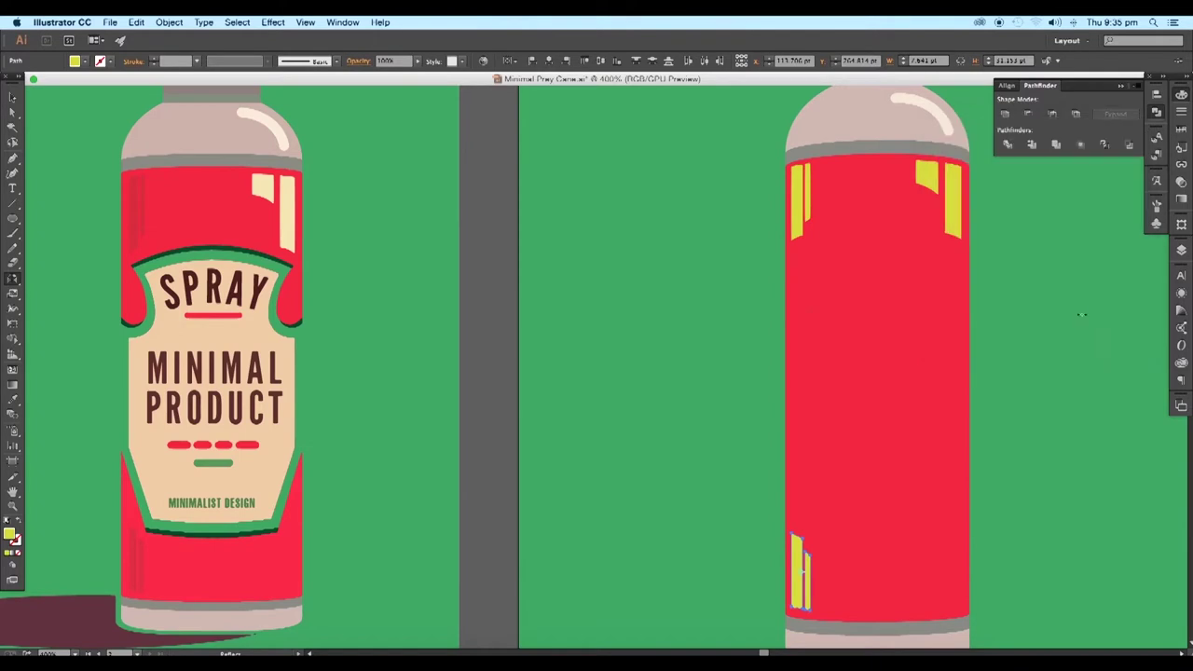
left_click(13, 98)
left_click_drag(812, 582, 799, 516)
left_click(822, 488, "super")
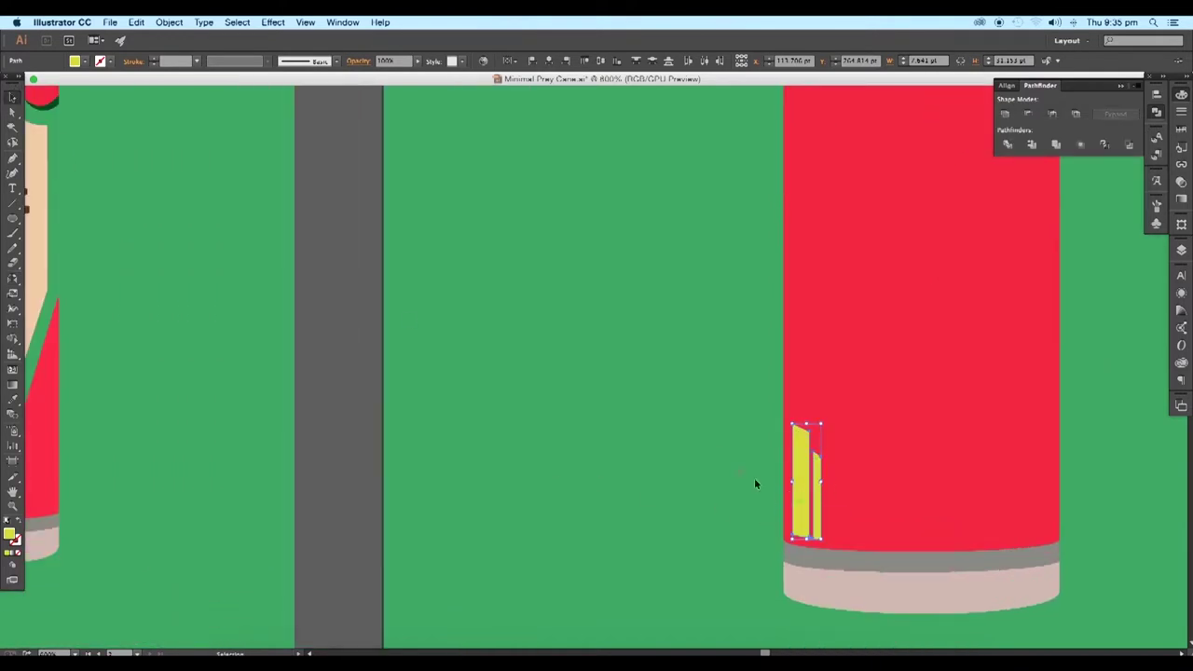
left_click(717, 449)
Fill the two right-side highlight strips with pale cream, RGB 237, 224, 171
scroll(718, 450, "down", 4)
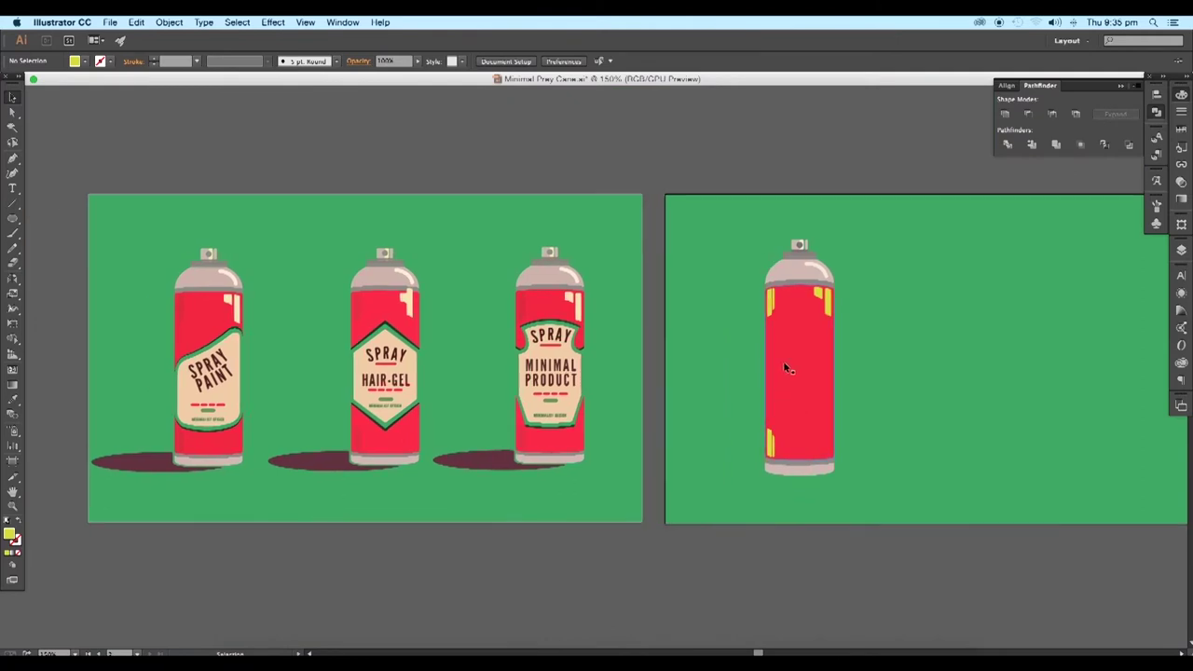
scroll(783, 361, "up", 2)
left_click(924, 227)
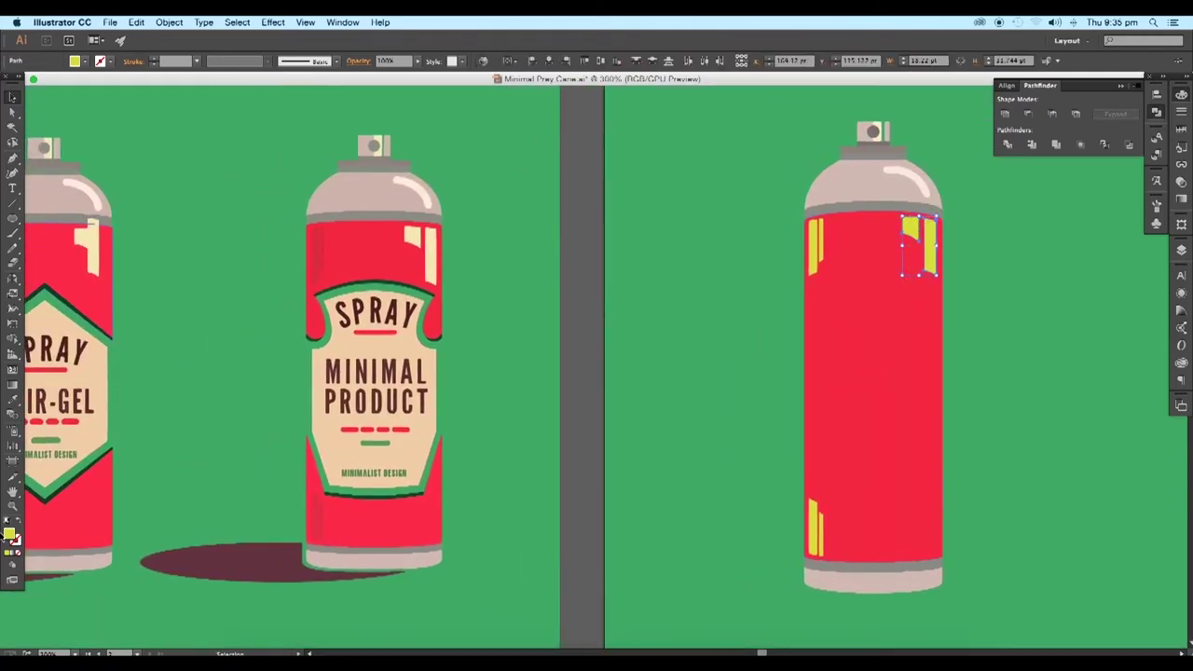
double_click(9, 536)
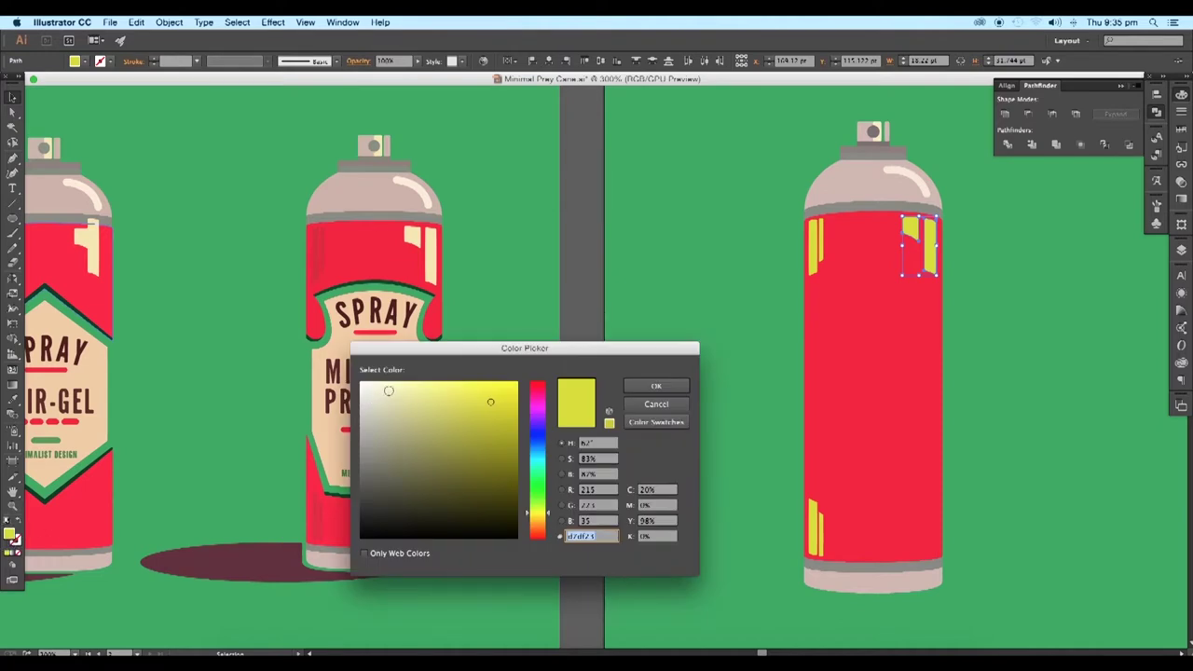
left_click(538, 518)
left_click(405, 392)
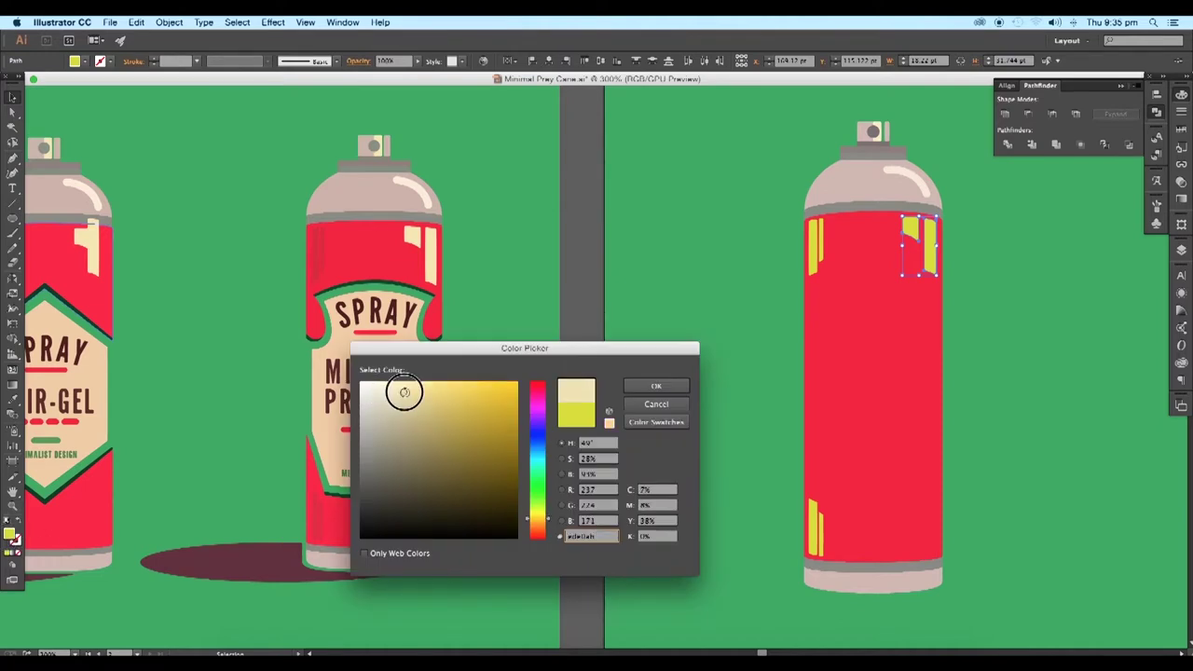
left_click(643, 387)
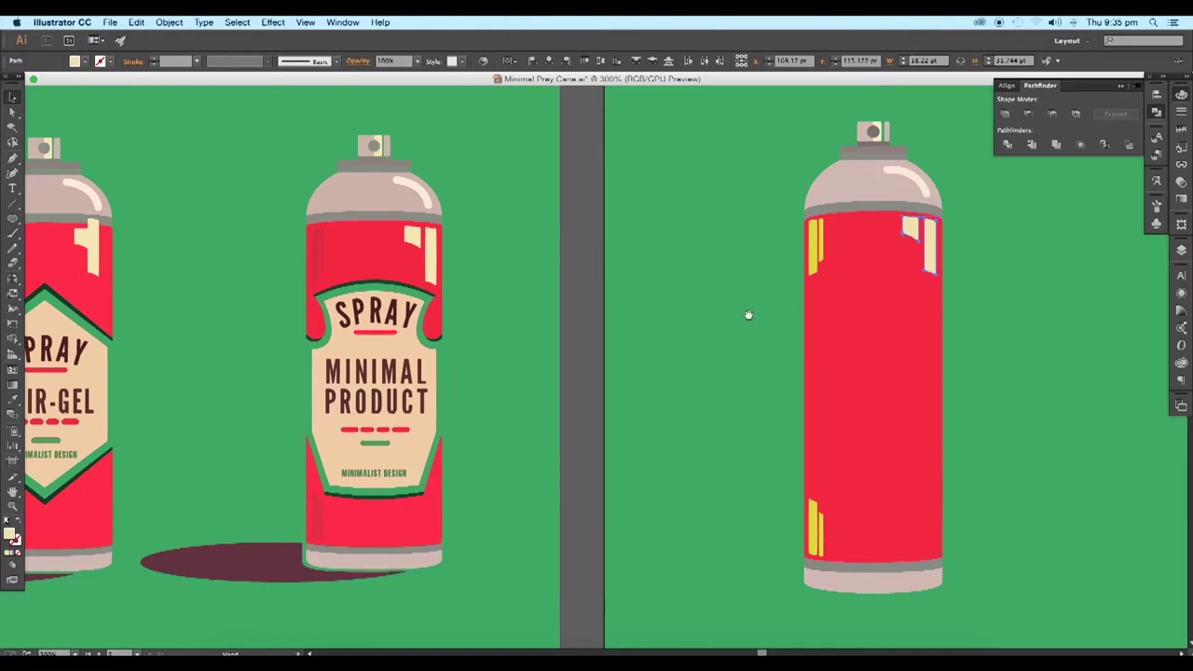
Fill the upper and lower left-side strip pairs with a dark red
left_click_drag(748, 315, 742, 345)
left_click(808, 280)
left_click(810, 578, "shift")
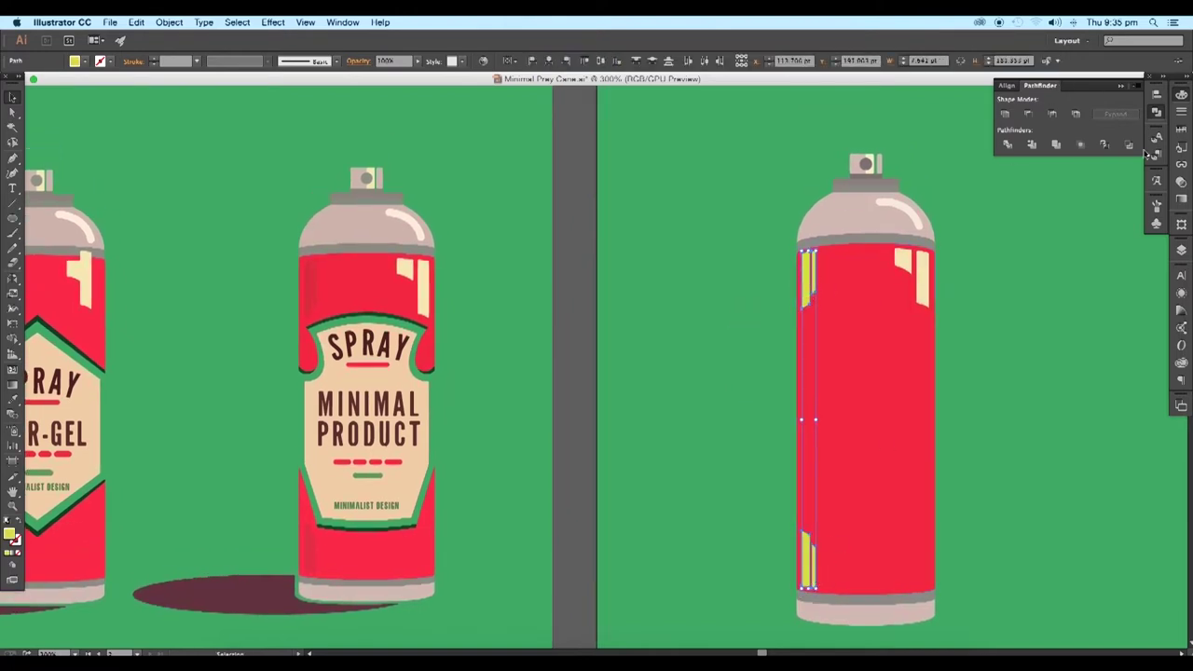
double_click(10, 533)
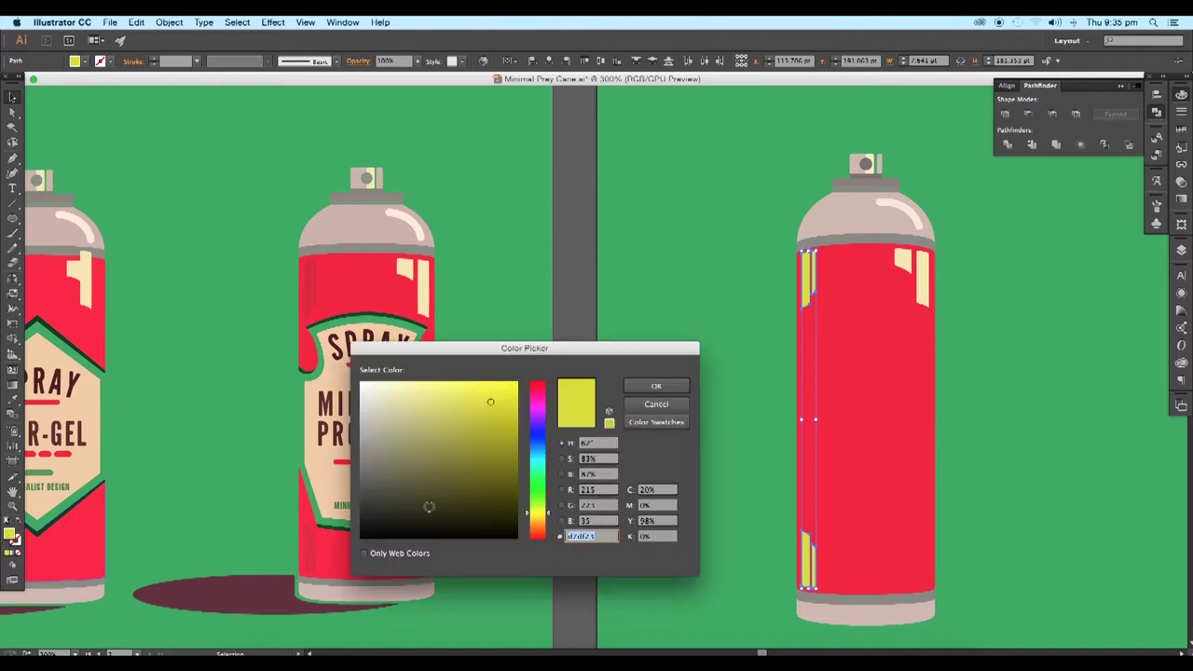
left_click_drag(521, 407, 538, 383)
left_click(461, 446)
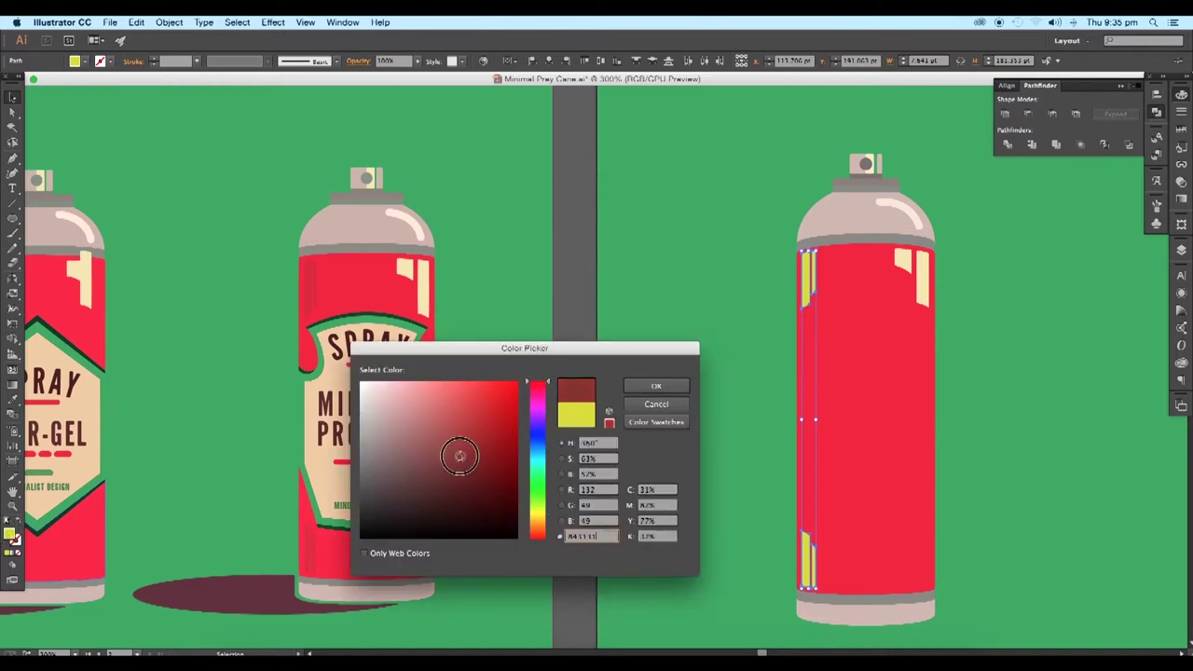
mouse_move(458, 456)
left_mouse_down()
mouse_move(460, 434)
mouse_move(462, 451)
left_mouse_up()
left_click(656, 389)
left_click_drag(852, 336, 878, 316)
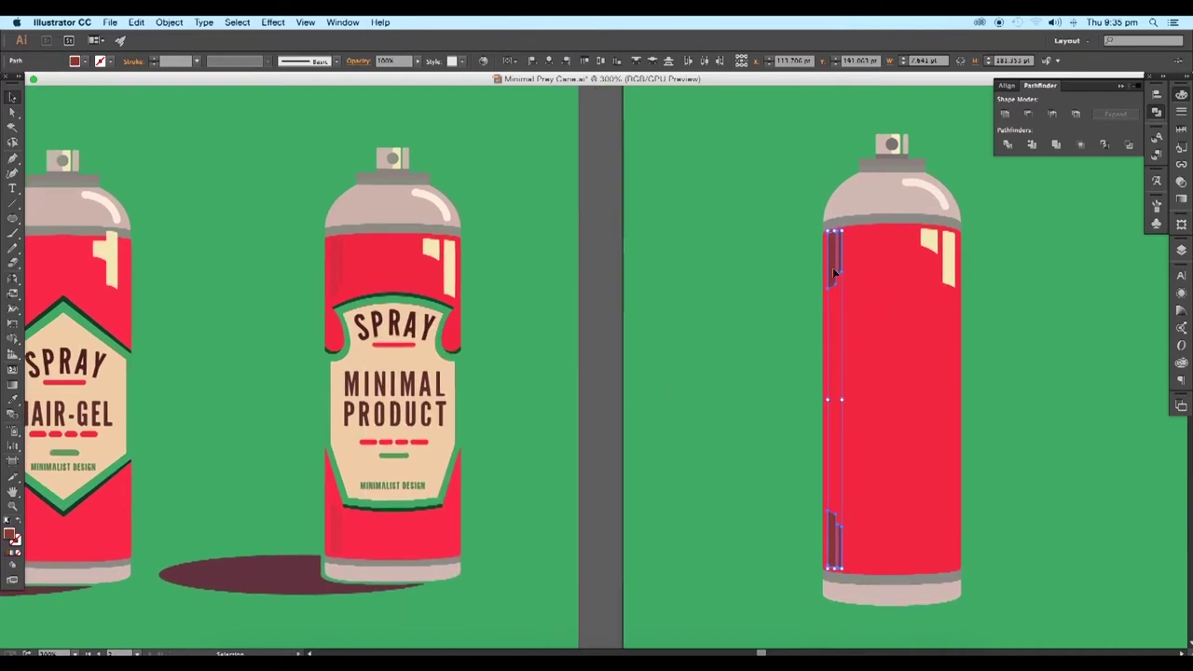
Lower the opacity of the dark red left-side strips to make them a subtle shadow on the body
left_click(1181, 183)
left_click_drag(1157, 103, 1126, 113)
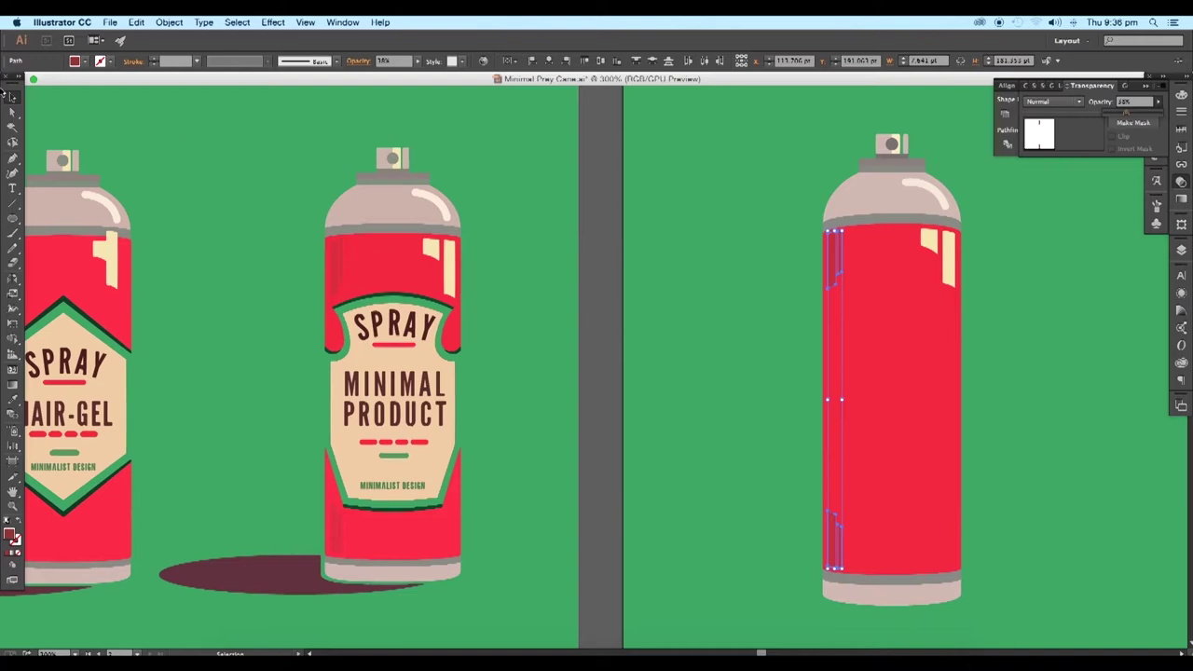
left_click(687, 349)
scroll(704, 407, "down", 2)
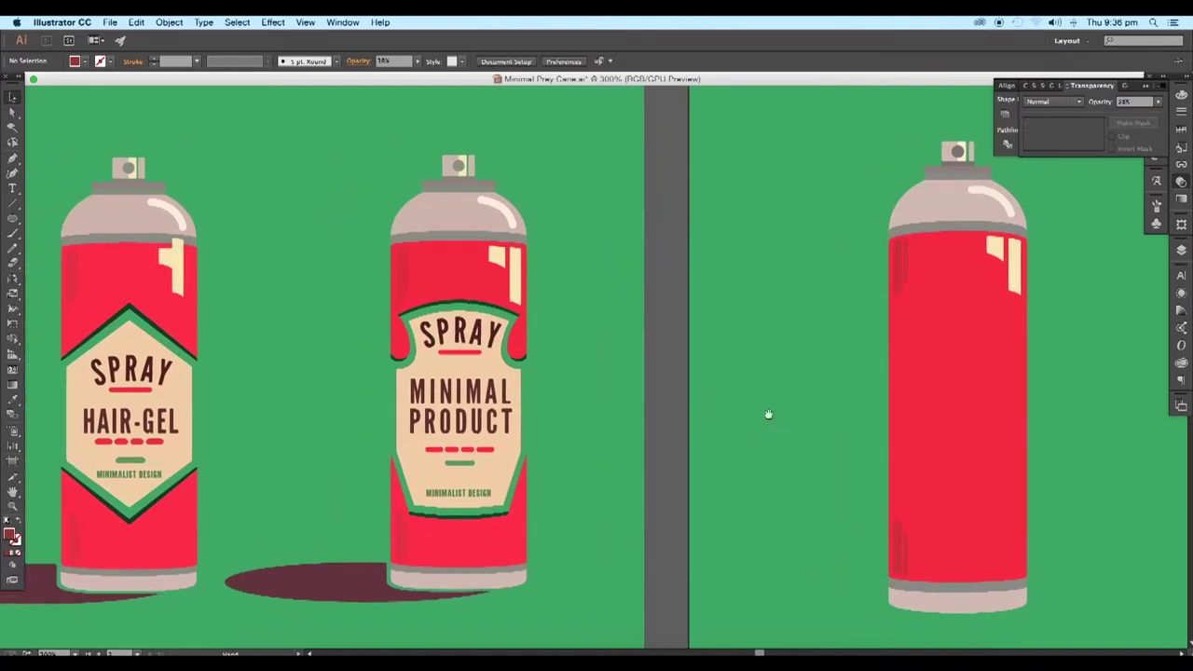
left_click_drag(837, 418, 742, 402)
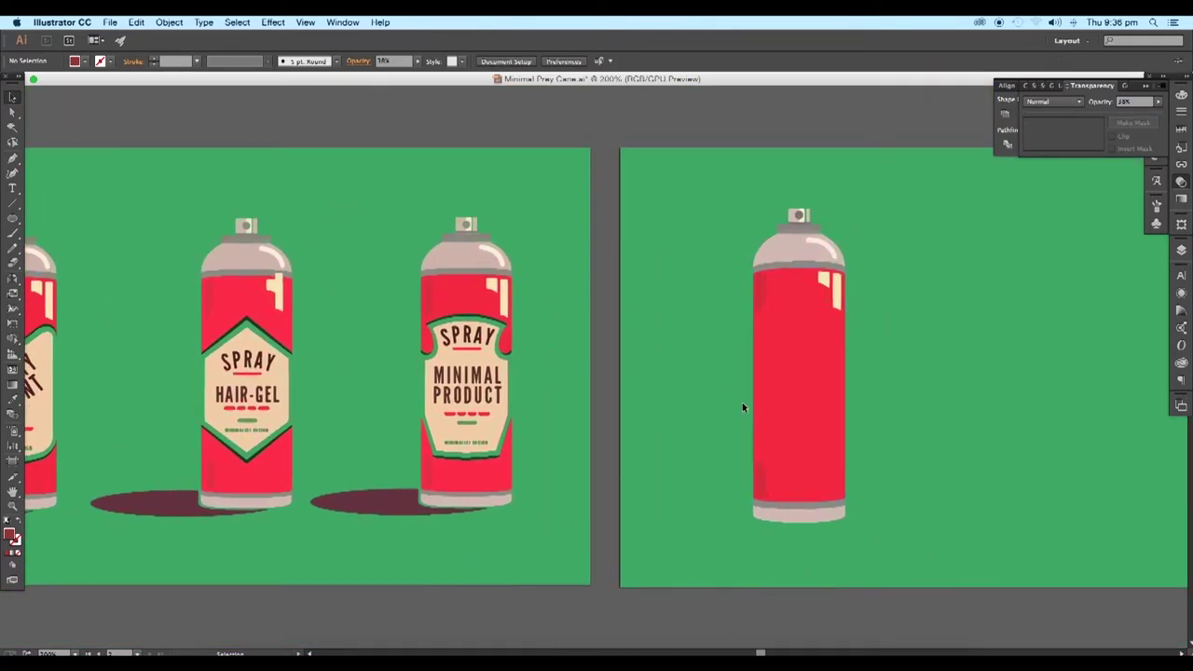
Draw an ellipse about 76 pt high, centred on the can's body, and widen it symmetrically to about 104 pt
scroll(533, 418, "up", 2)
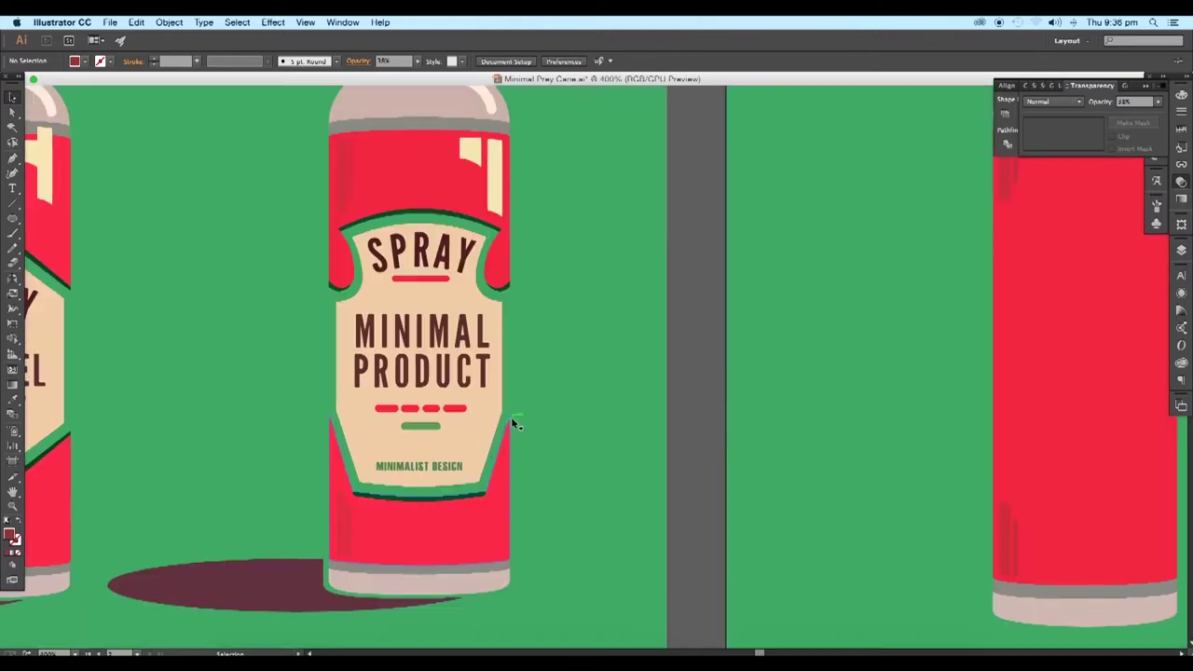
left_click_drag(438, 407, 347, 300)
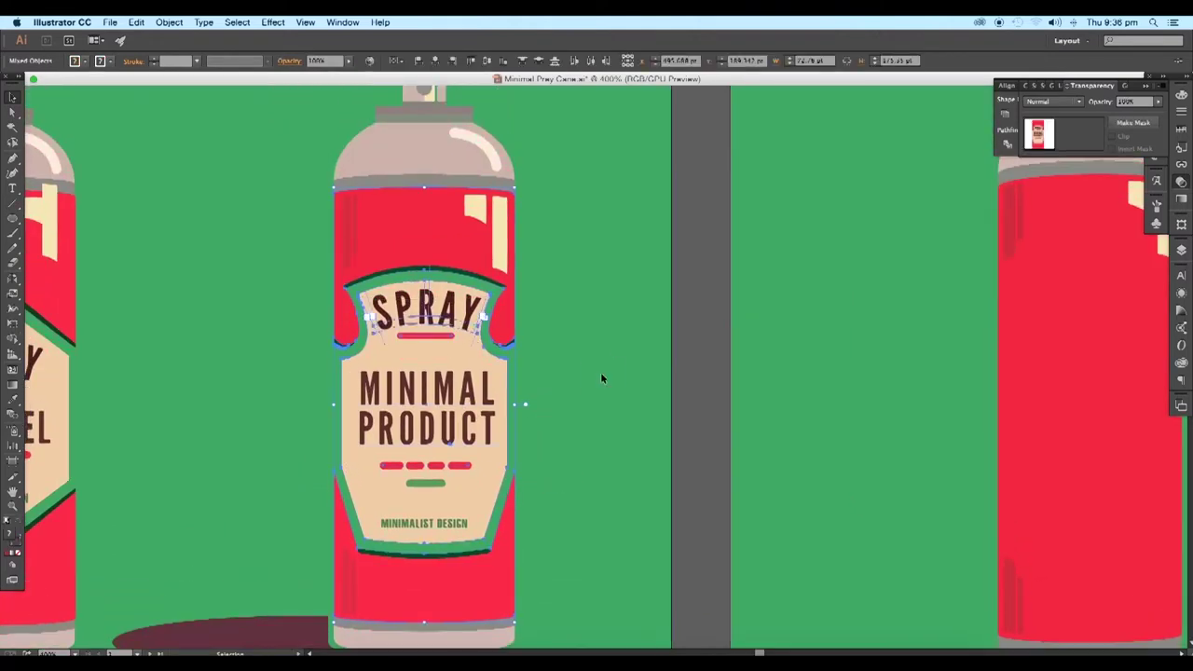
left_click(602, 375)
left_click_drag(710, 430, 476, 413)
left_click_drag(801, 425, 642, 394)
left_click(12, 222)
scroll(866, 479, "left", 5)
left_click_drag(845, 348, 961, 458)
key("v")
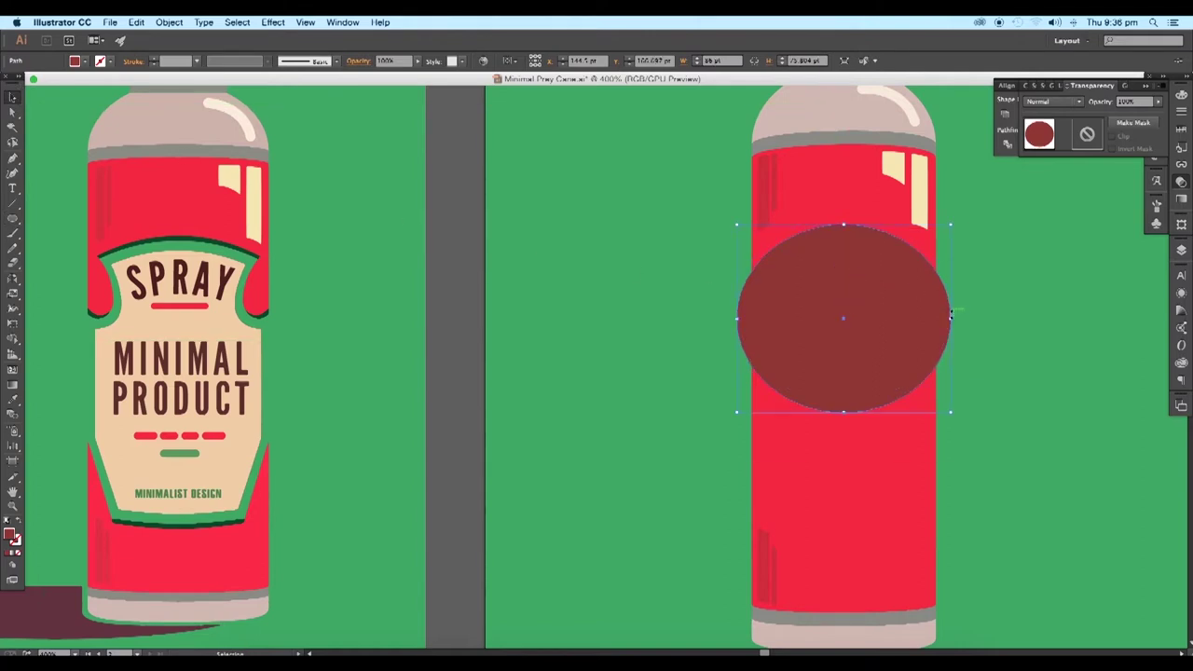
left_click_drag(951, 315, 973, 319)
Draw a rectangle about 55 by 78 pt centred on the can below the ellipse's centre, and stretch the ellipse slightly taller
left_click_drag(12, 218, 52, 216)
left_click_drag(845, 412, 911, 514)
key("v")
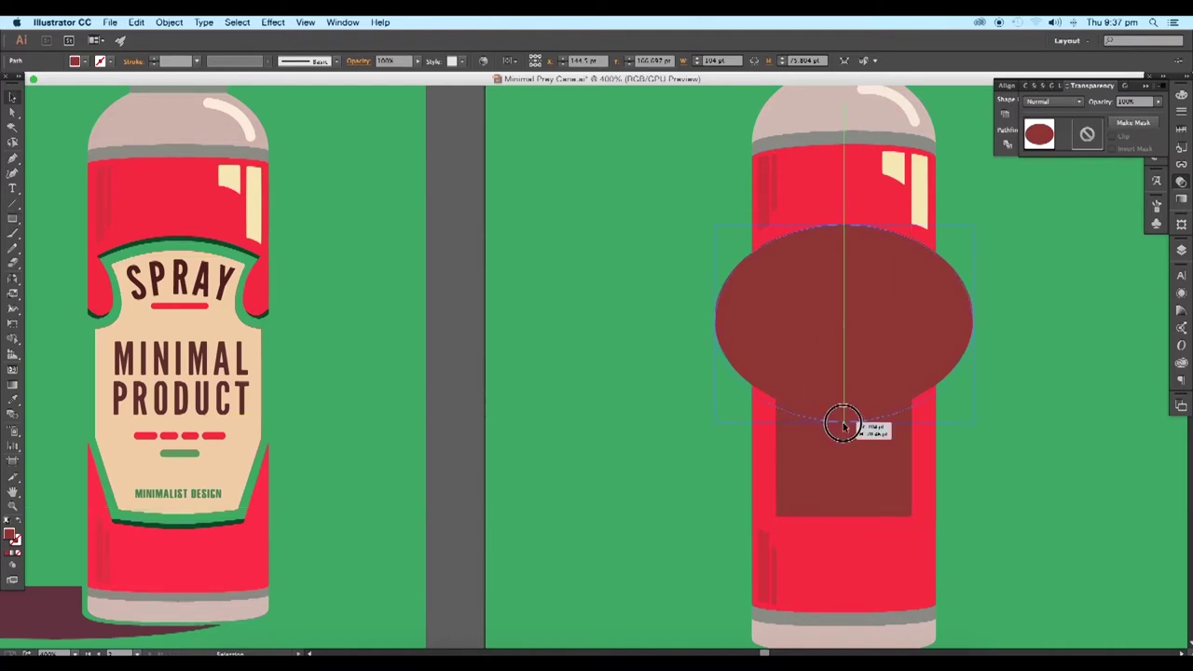
left_click(844, 437)
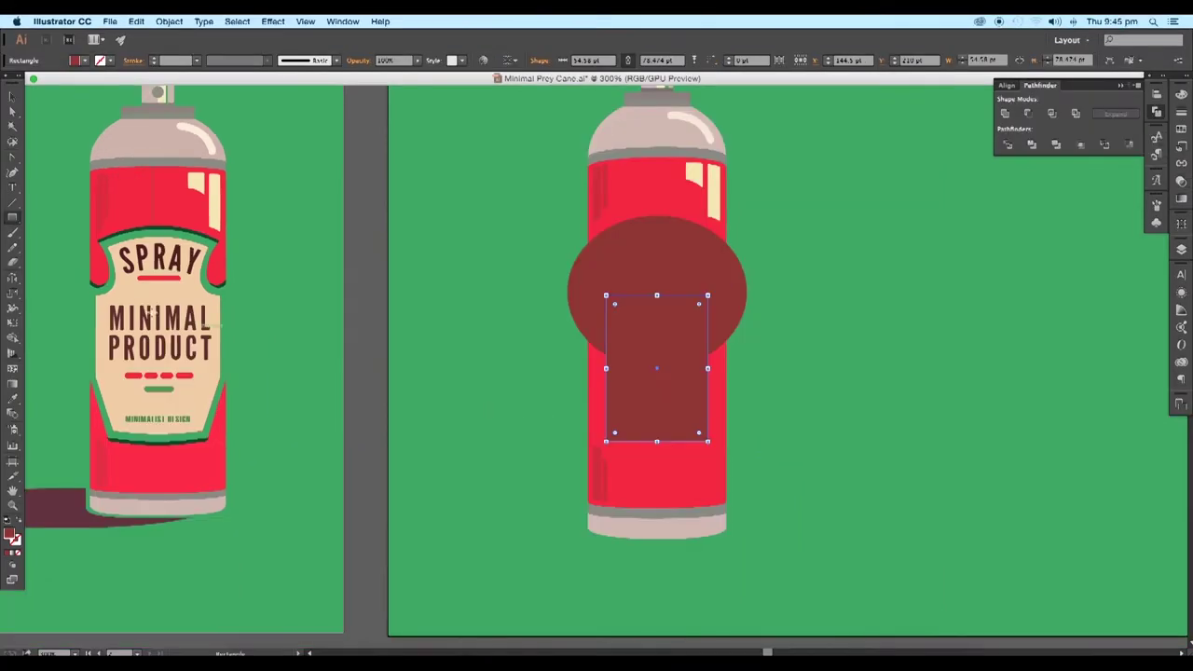
Move the rectangle's two upper corners out and down to where the ellipse meets the can's edges, forming a 74 pt wide trapezoid
left_click(13, 111)
scroll(655, 309, "up", 2)
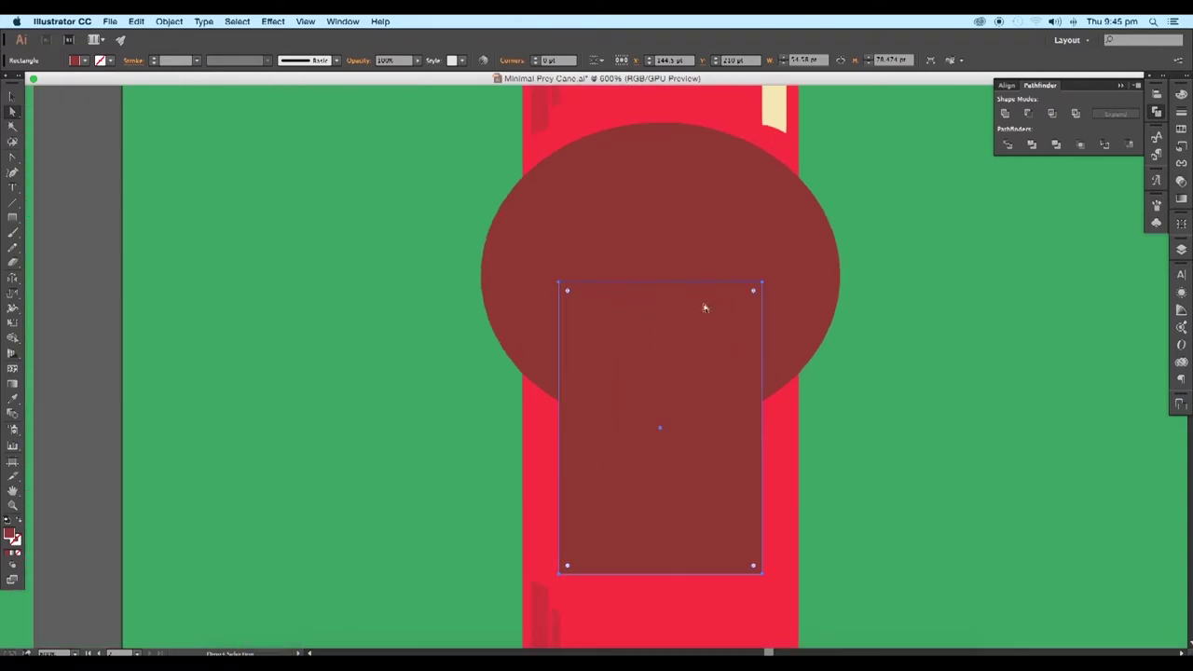
left_click_drag(763, 282, 798, 377)
key("super+equal")
left_click_drag(448, 253, 397, 371)
scroll(397, 371, "down", 5)
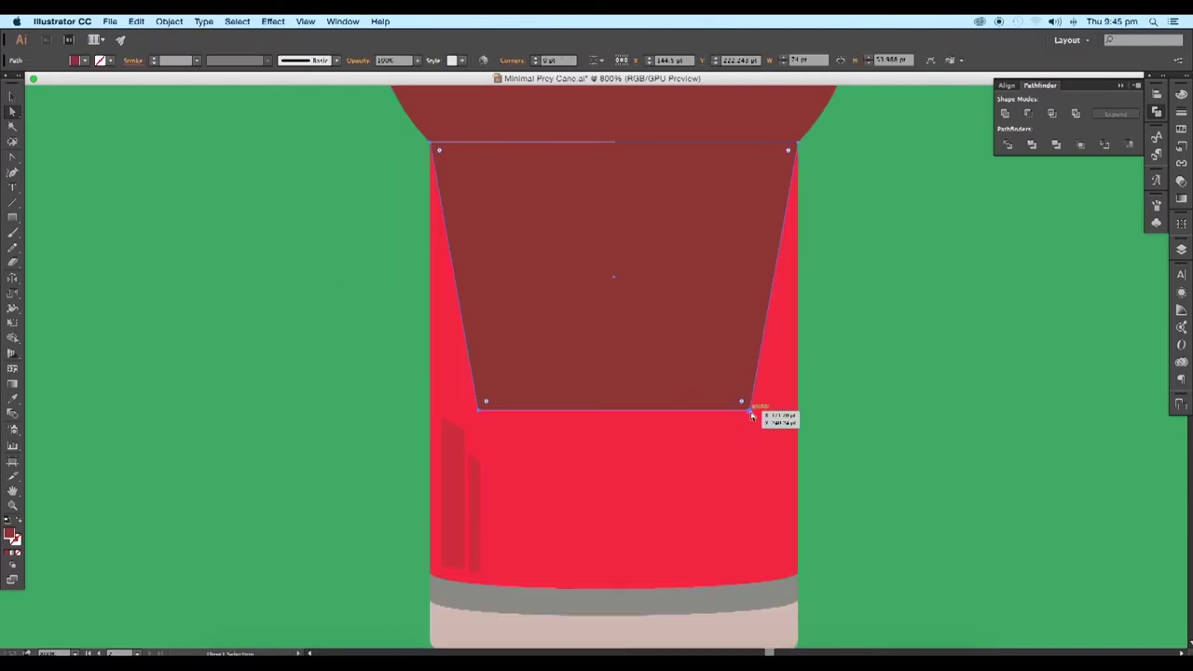
Bend the trapezoid's bottom edge into a shallow downward curve by pulling and evening out the handles of both lower corners
left_click(13, 160)
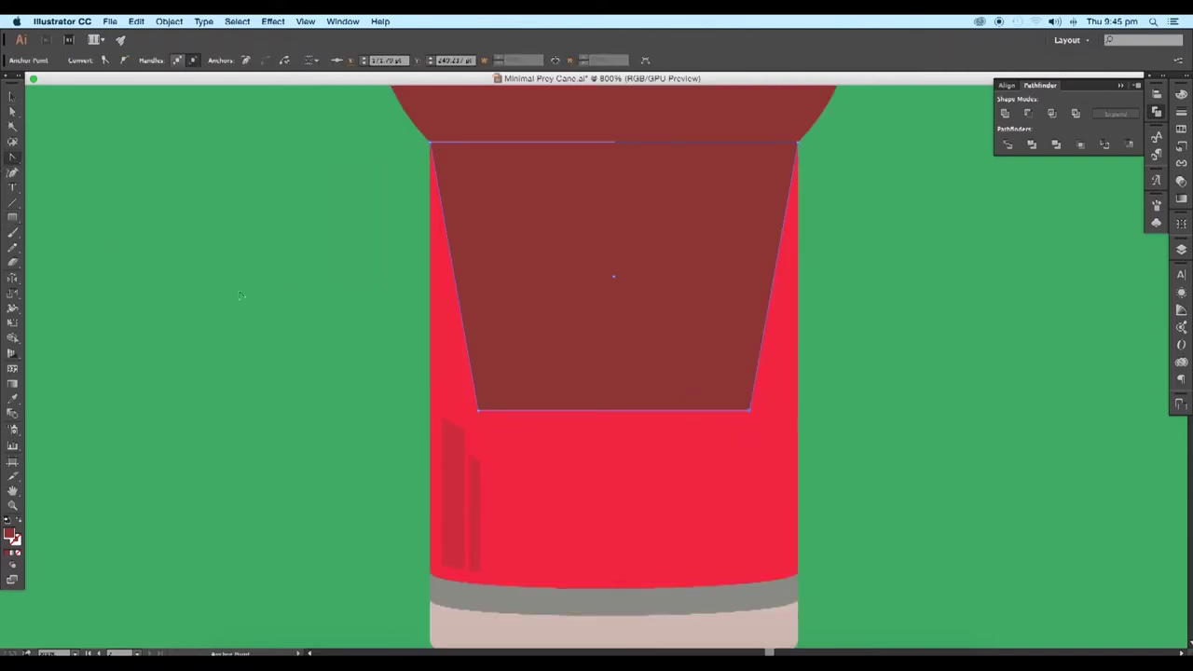
left_click_drag(479, 410, 477, 397)
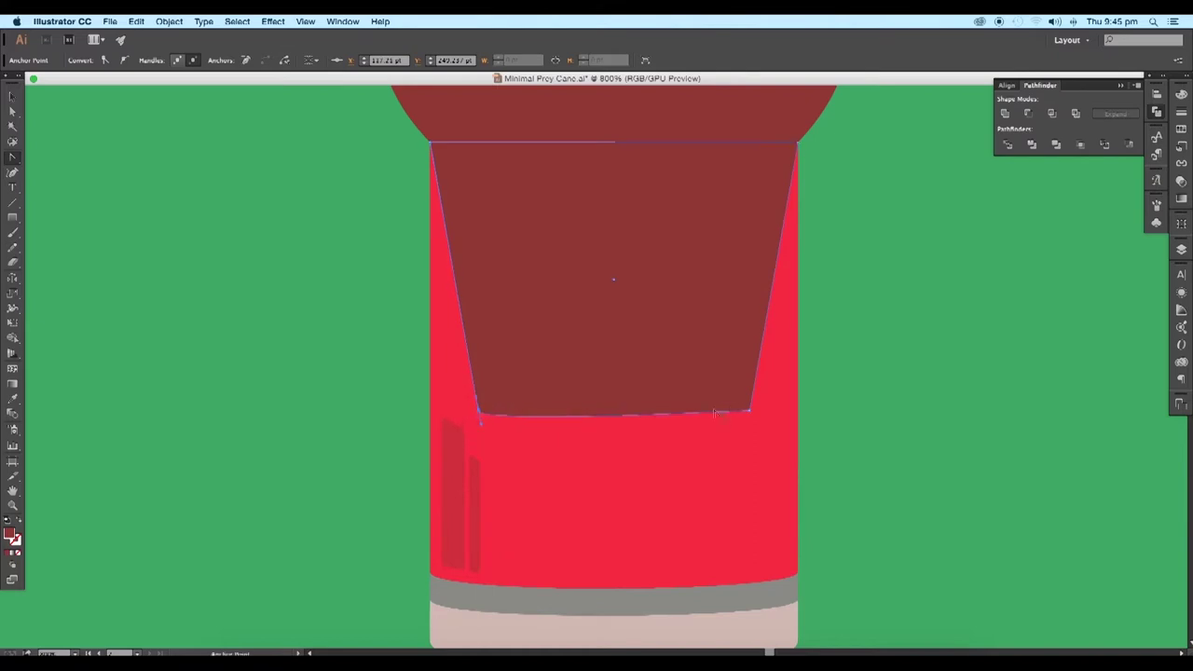
left_click_drag(749, 410, 746, 429)
left_click(12, 112)
left_click_drag(481, 423, 485, 438)
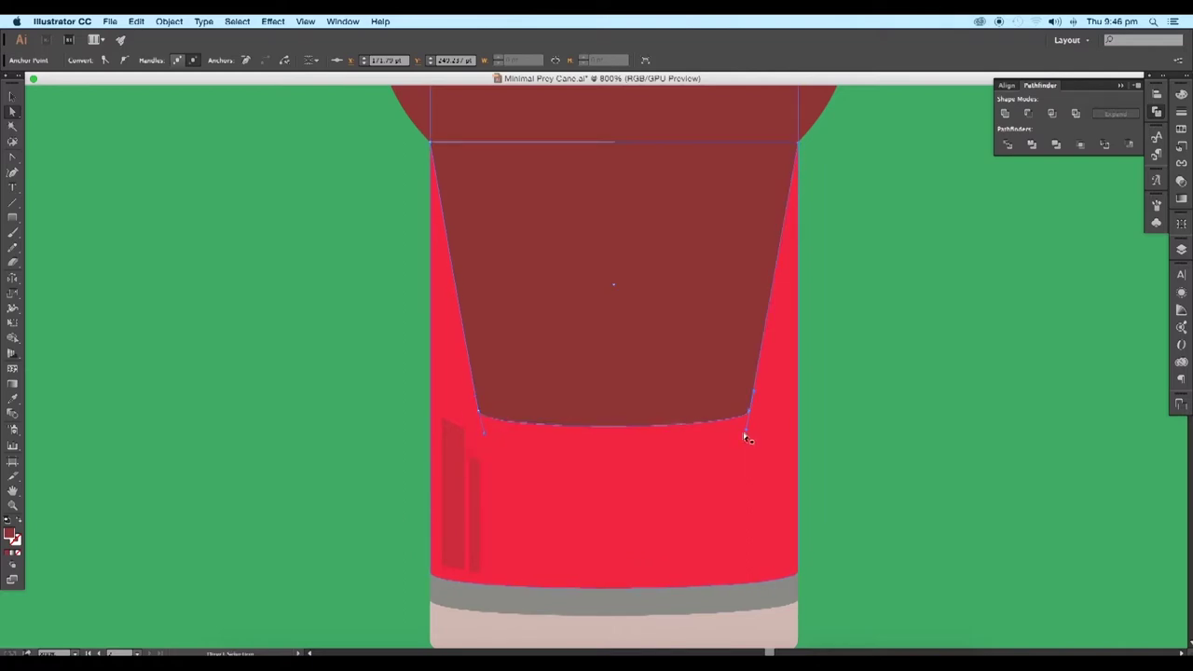
left_click_drag(746, 432, 744, 435)
Add an anchor point at the middle of the trapezoid's curved bottom edge and centre it on the can's axis
left_click(12, 97)
left_click_drag(194, 197, 315, 172)
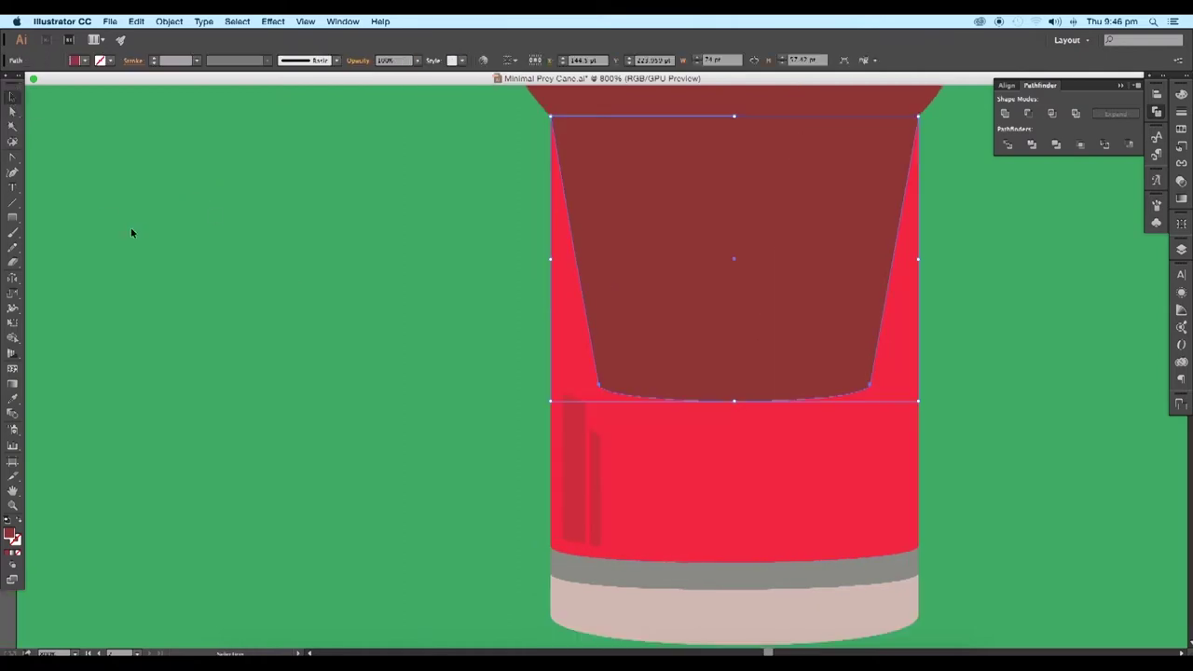
left_click_drag(12, 158, 58, 162)
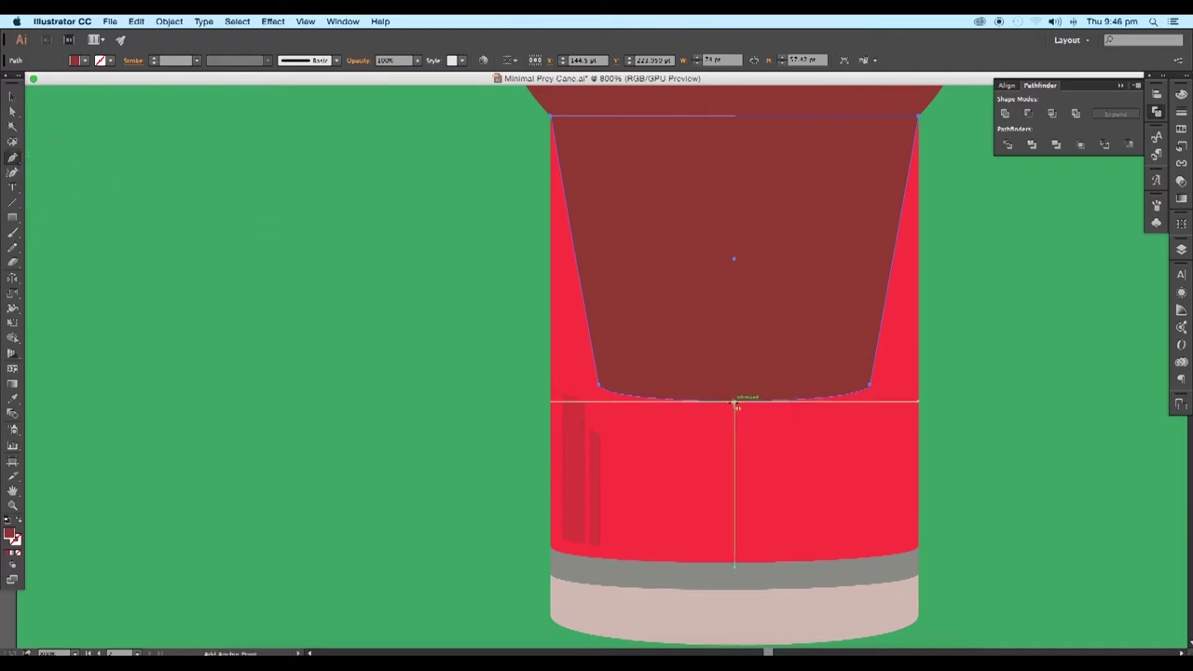
left_click(733, 403)
left_click(11, 113)
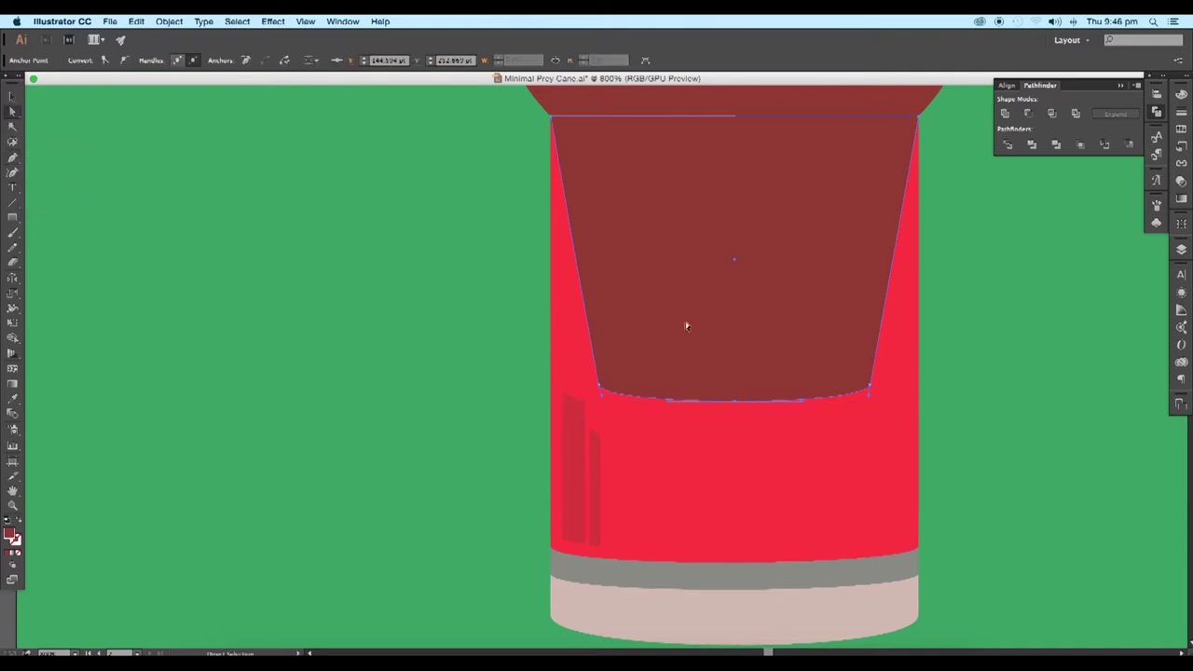
left_click_drag(739, 405, 734, 407)
left_click(12, 97)
left_click(110, 160)
Unite the large ellipse and the curved-bottom trapezoid into a single label shape
scroll(500, 334, "down", 3)
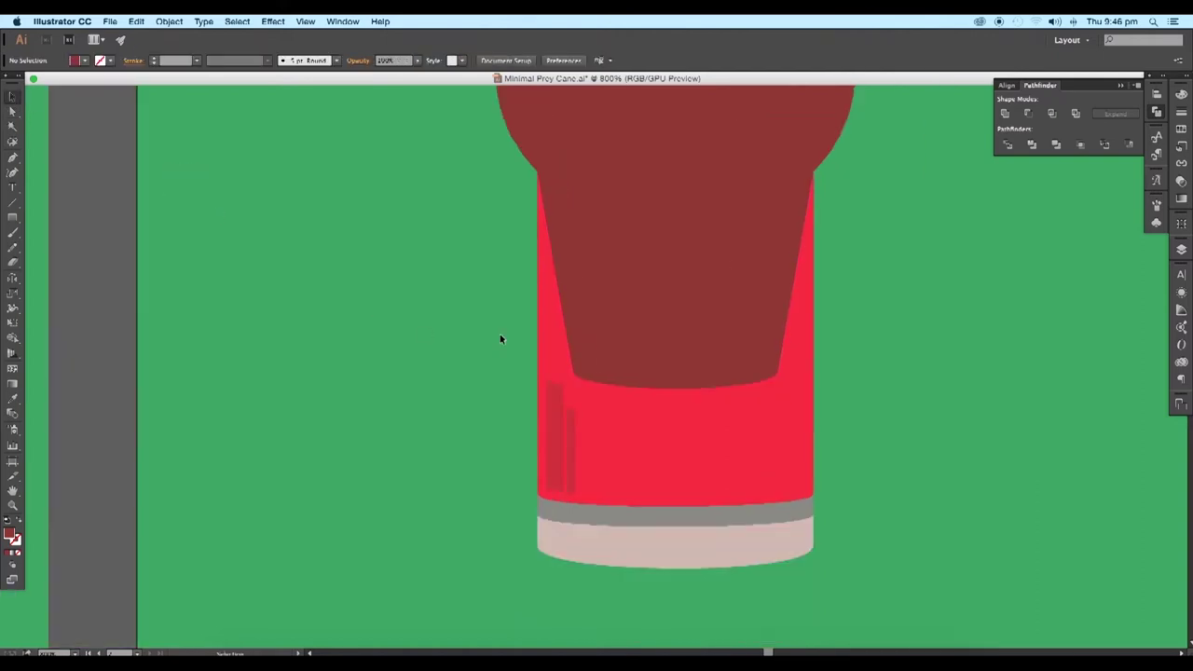
left_click_drag(578, 290, 613, 387)
left_click(613, 386)
left_click(613, 354, "shift")
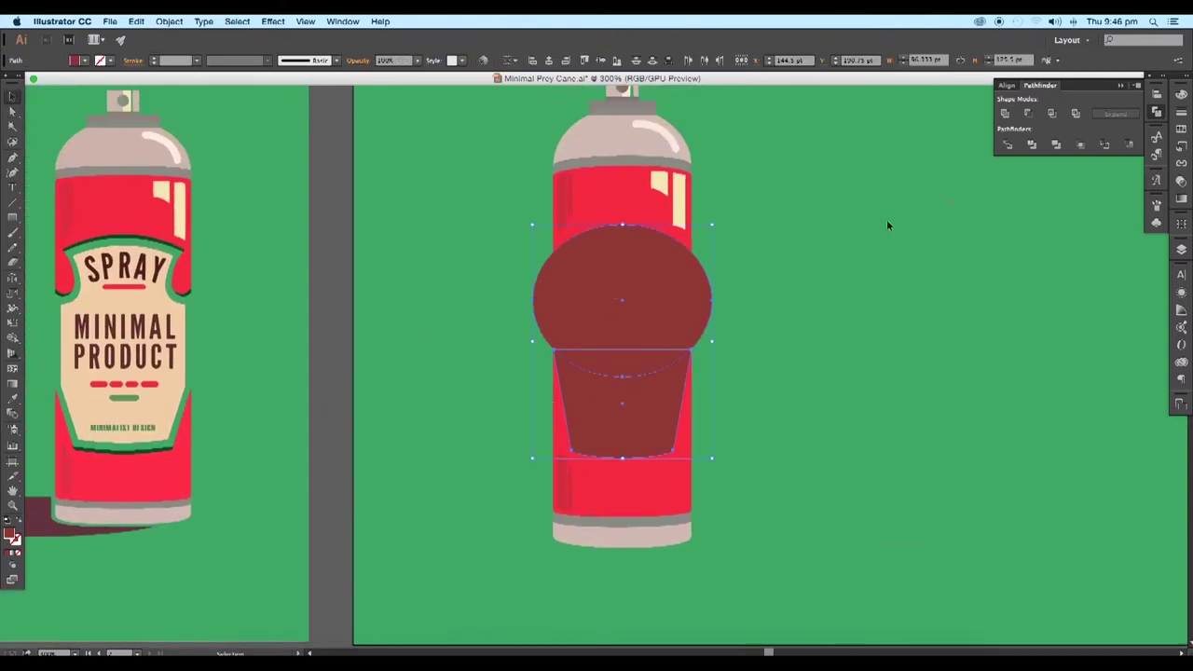
left_click(887, 308)
left_click_drag(738, 430, 650, 343)
Align the label's left junction point with the can's edge and move both upper taper corners straight down about 14 pt
left_click(8, 112)
key("super+equal")
key("super+equal")
key("super+equal")
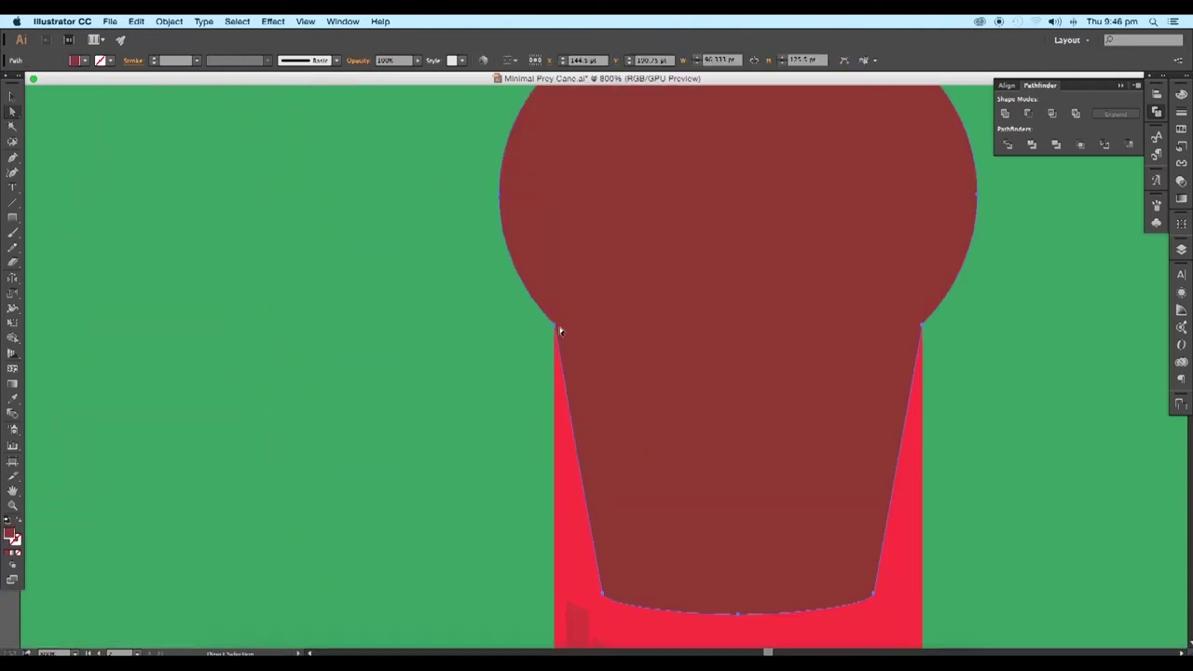
left_click(557, 327)
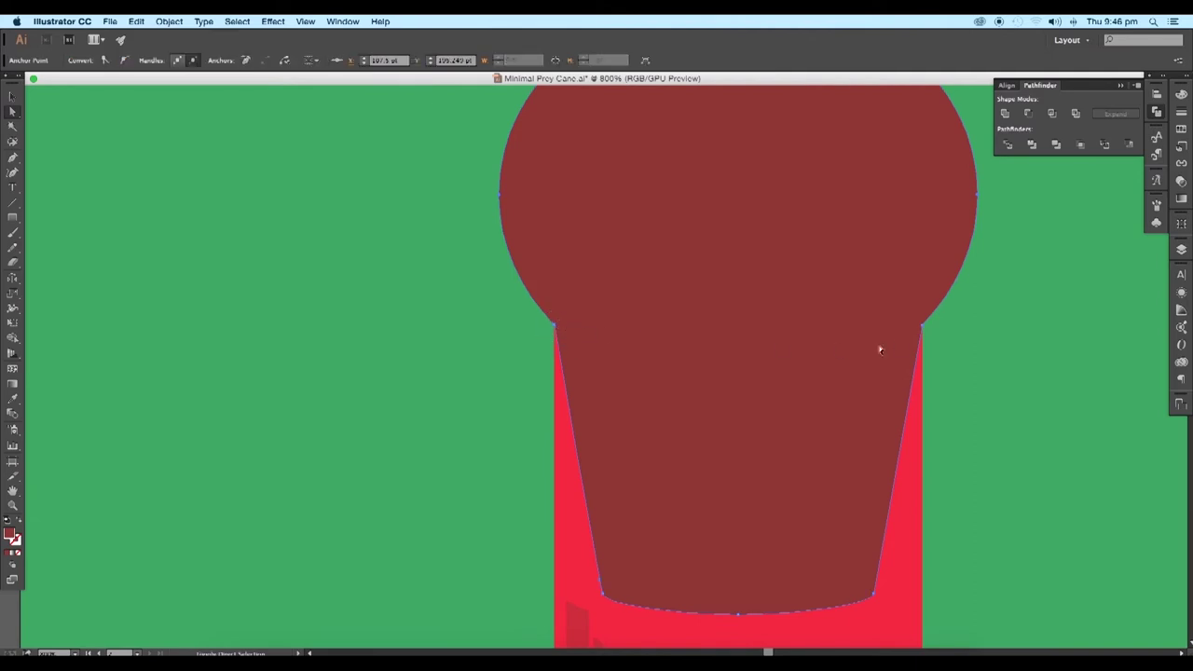
left_click(926, 328, "shift")
left_click_drag(926, 330, 922, 401)
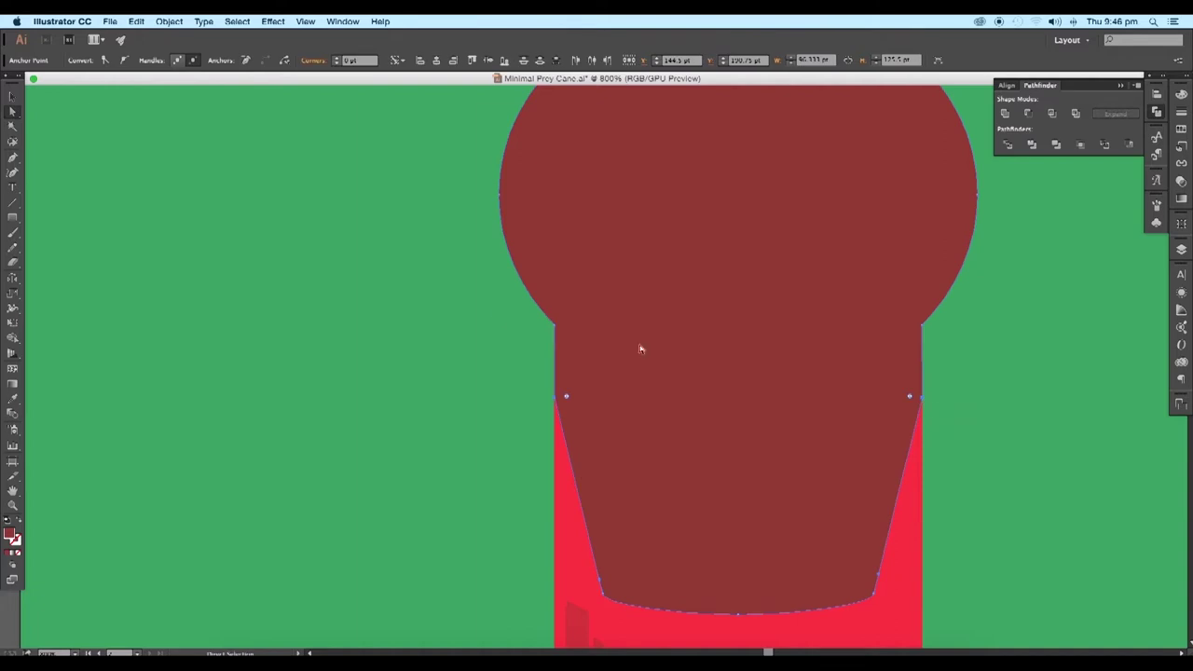
left_click(15, 101)
left_click(184, 243)
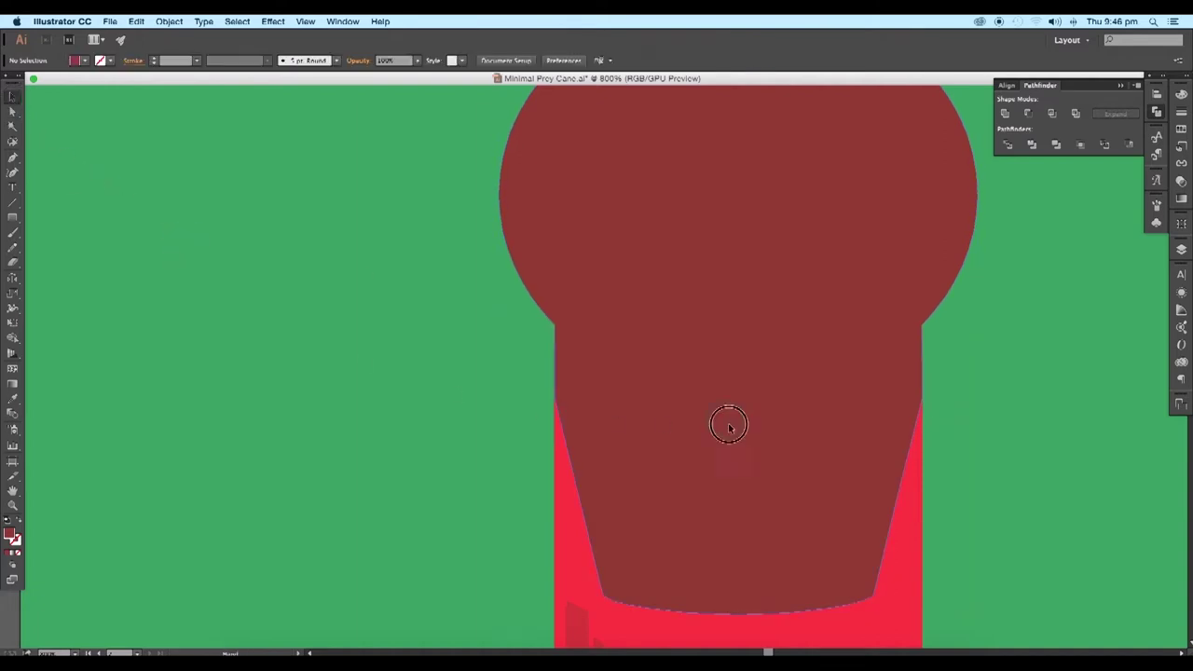
Split the label along the red body's outline with Shape Builder and delete the two rounded side pieces outside the can
left_click_drag(730, 425, 680, 403)
left_click(690, 406)
scroll(597, 511, "down", 5)
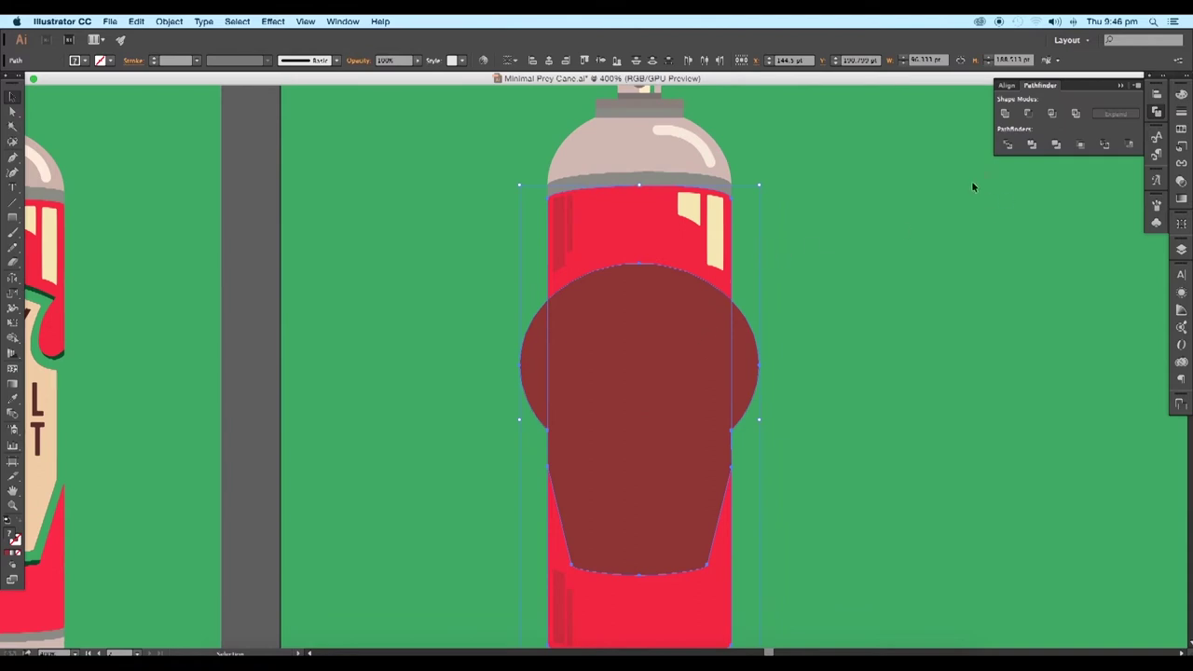
left_click(12, 337)
left_click_drag(533, 366, 596, 392)
left_click(12, 97)
left_click(539, 358)
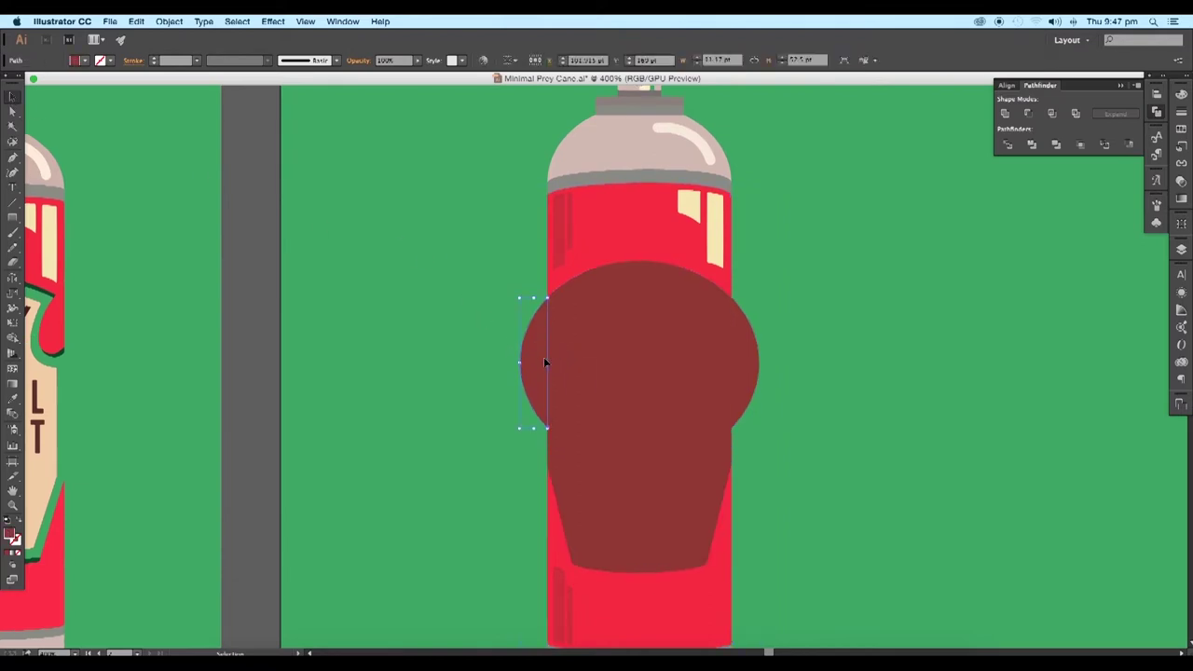
key("Delete")
left_click(735, 363)
key("Delete")
Fill the trimmed label with the light orange swatch
left_click(633, 371)
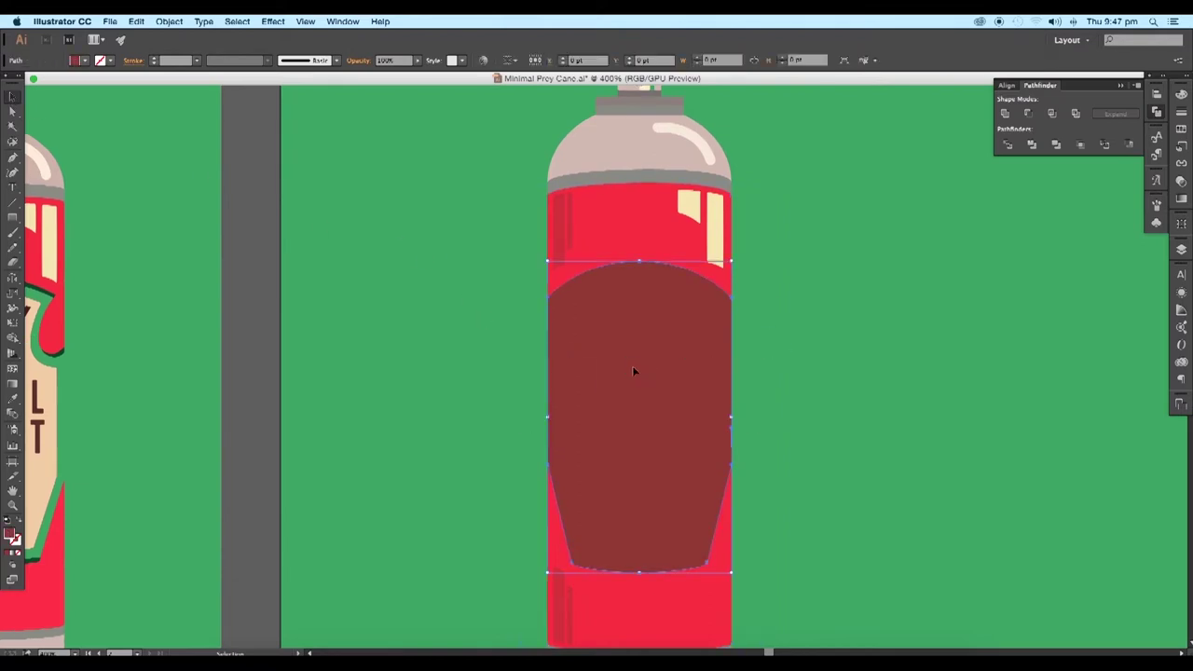
left_click(74, 60)
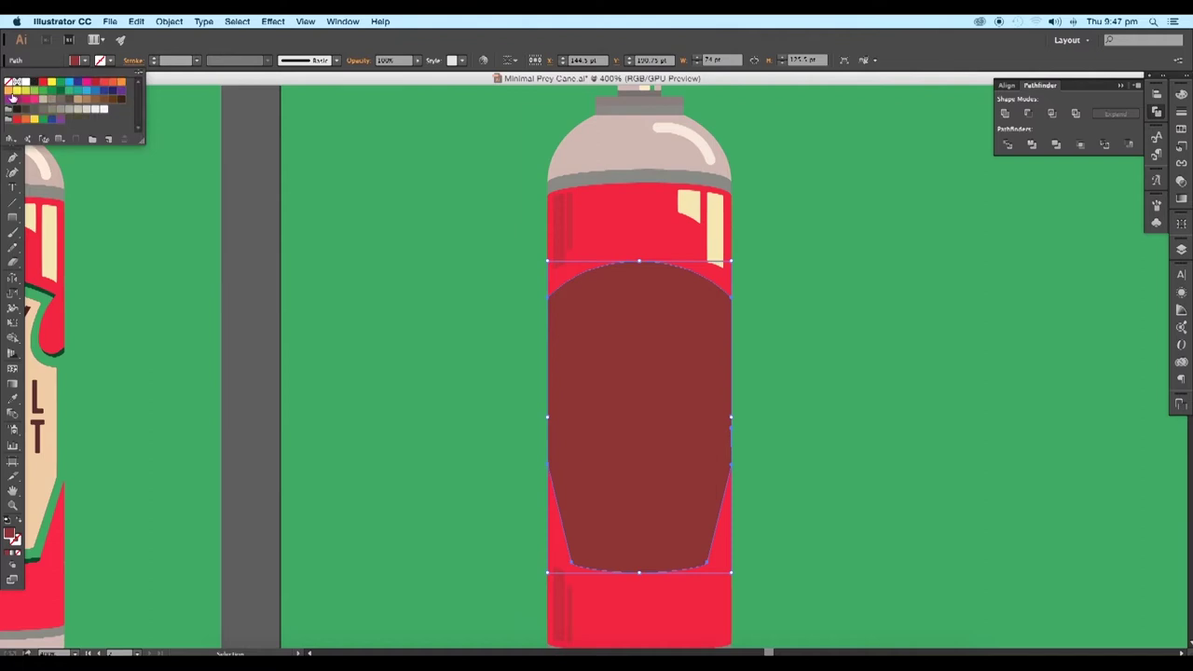
left_click(11, 92)
left_click(85, 62)
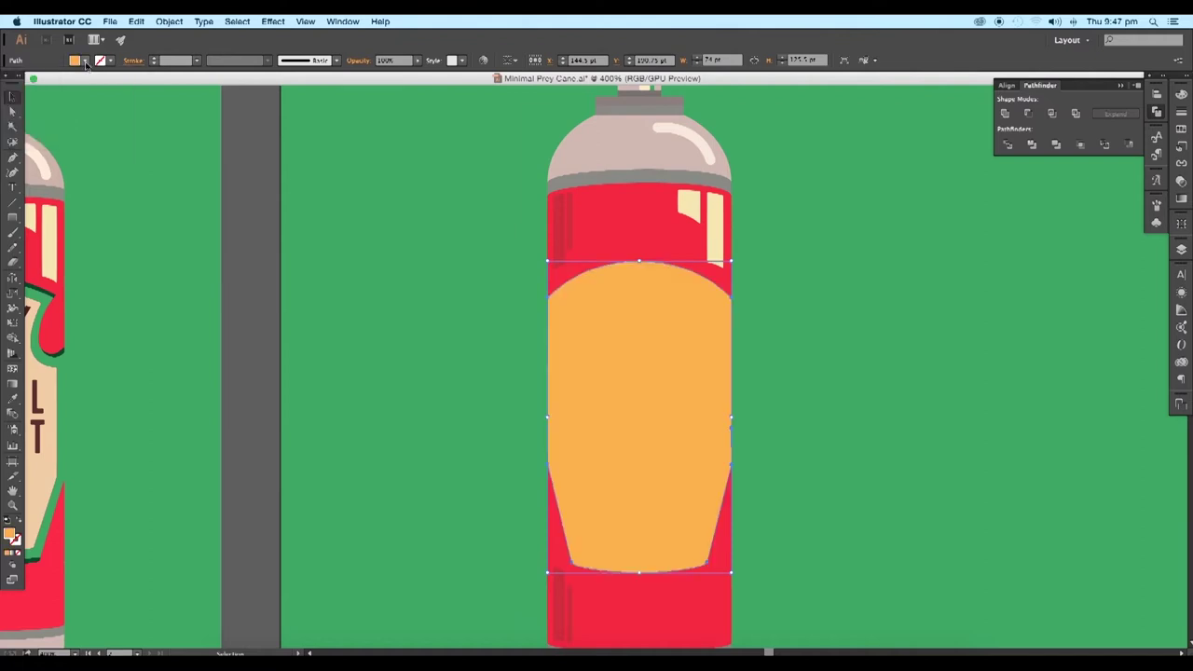
left_click(268, 195)
Draw an ellipse over the label's upper left edge, fill it dark red, and tilt it to about 17 by 26 pt overall
left_click_drag(631, 387, 686, 319)
scroll(686, 319, "left", 5)
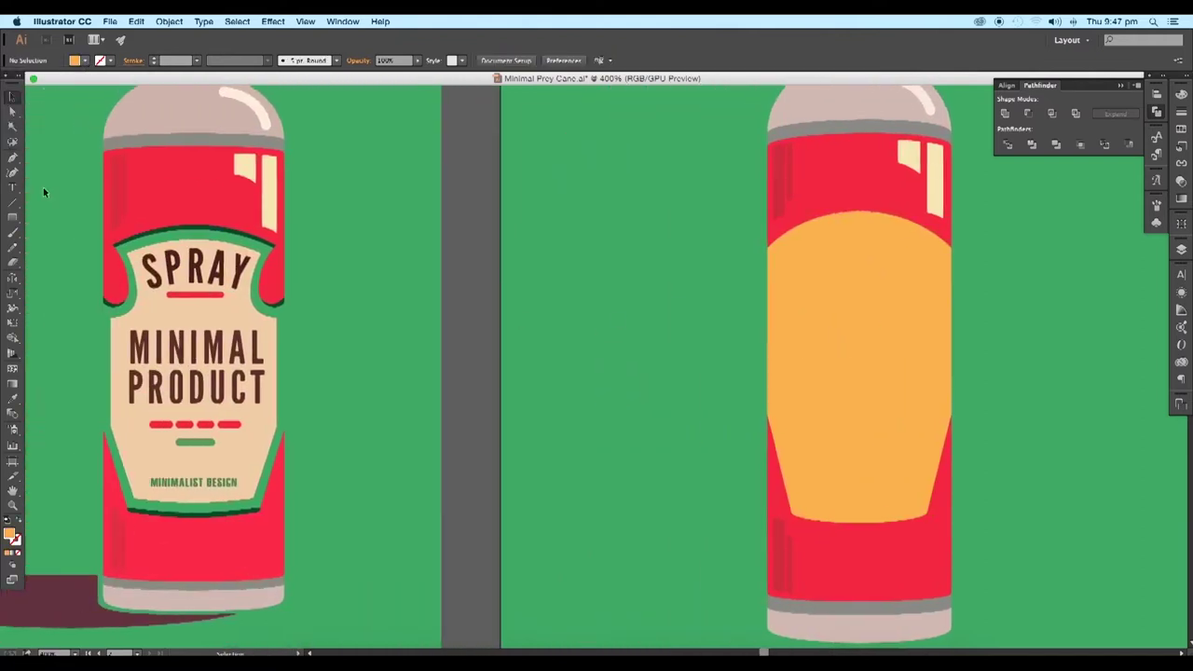
scroll(363, 269, "right", 2)
left_click_drag(12, 217, 70, 245)
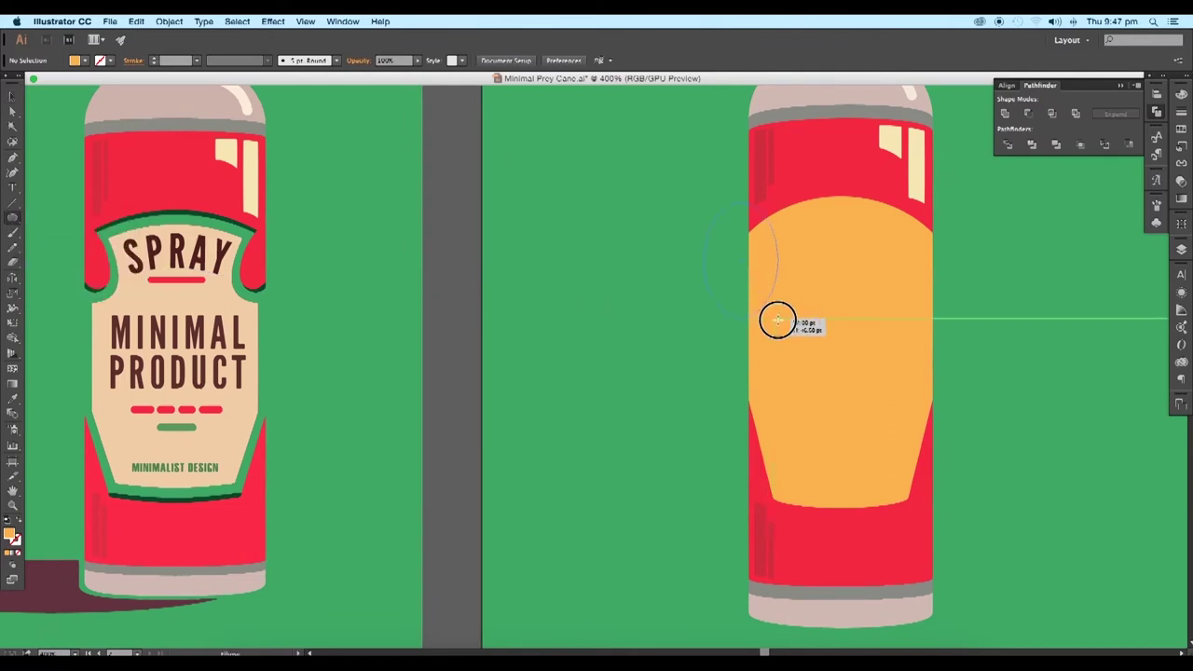
left_click_drag(757, 291, 751, 243)
scroll(800, 214, "up", 3)
left_click_drag(706, 302, 712, 308)
left_click(569, 258)
scroll(636, 320, "down", 3)
left_click(637, 323)
scroll(653, 327, "left", 3)
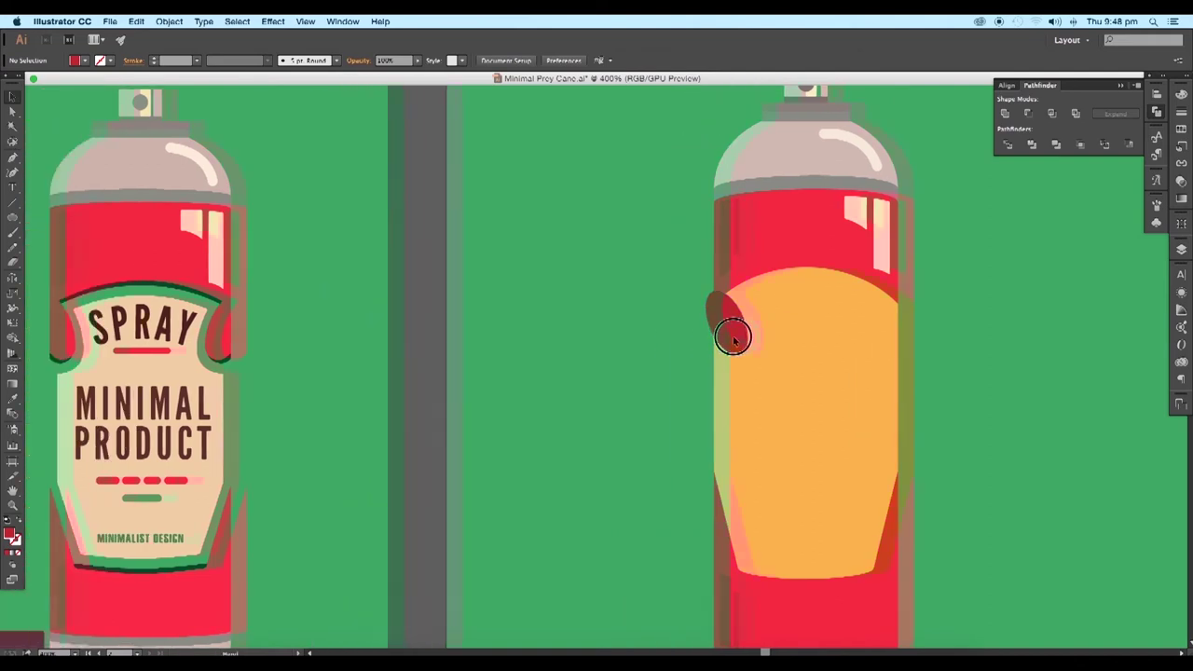
Copy the tilted ellipse to the label's right shoulder, mirror it, and place it symmetrically over the can's right edge
left_click_drag(802, 337, 940, 337, "alt")
double_click(12, 278)
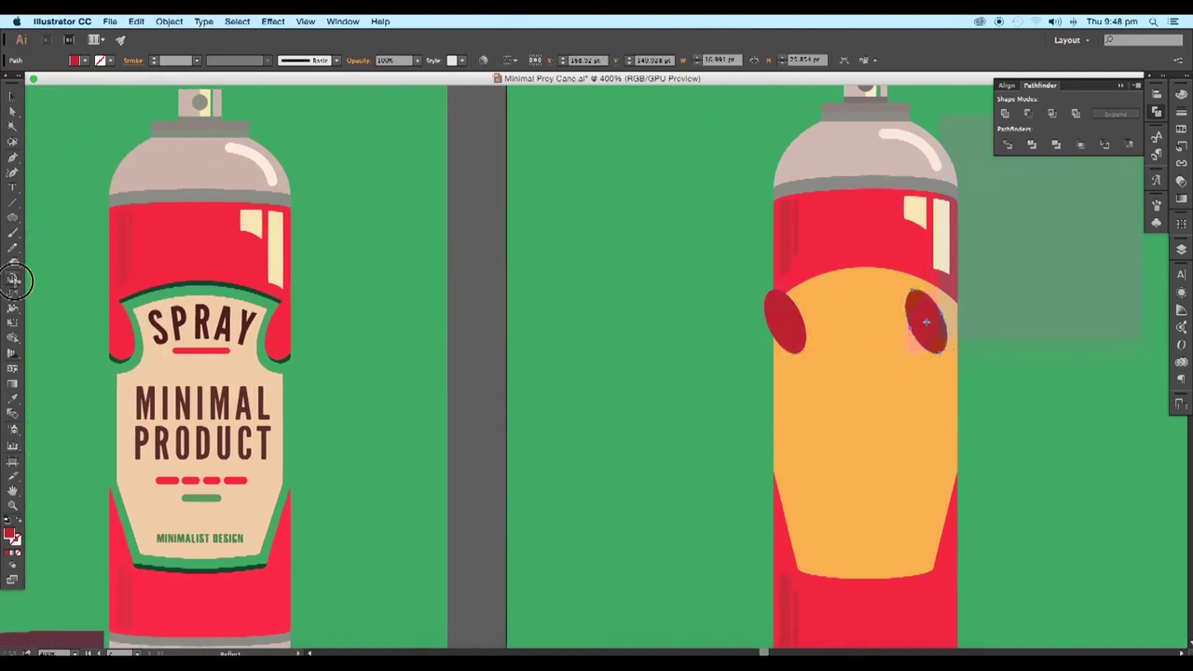
left_click(1091, 315)
left_click(16, 96)
scroll(998, 330, "up", 2)
left_click_drag(867, 301, 907, 301, "shift")
left_click(791, 290, "shift")
scroll(841, 325, "down", 3)
left_click(831, 330)
Merge the inner parts of both tilted ellipses with the upper red body using Shape Builder
scroll(844, 303, "up", 4)
left_click(364, 336)
left_click(490, 304, "shift")
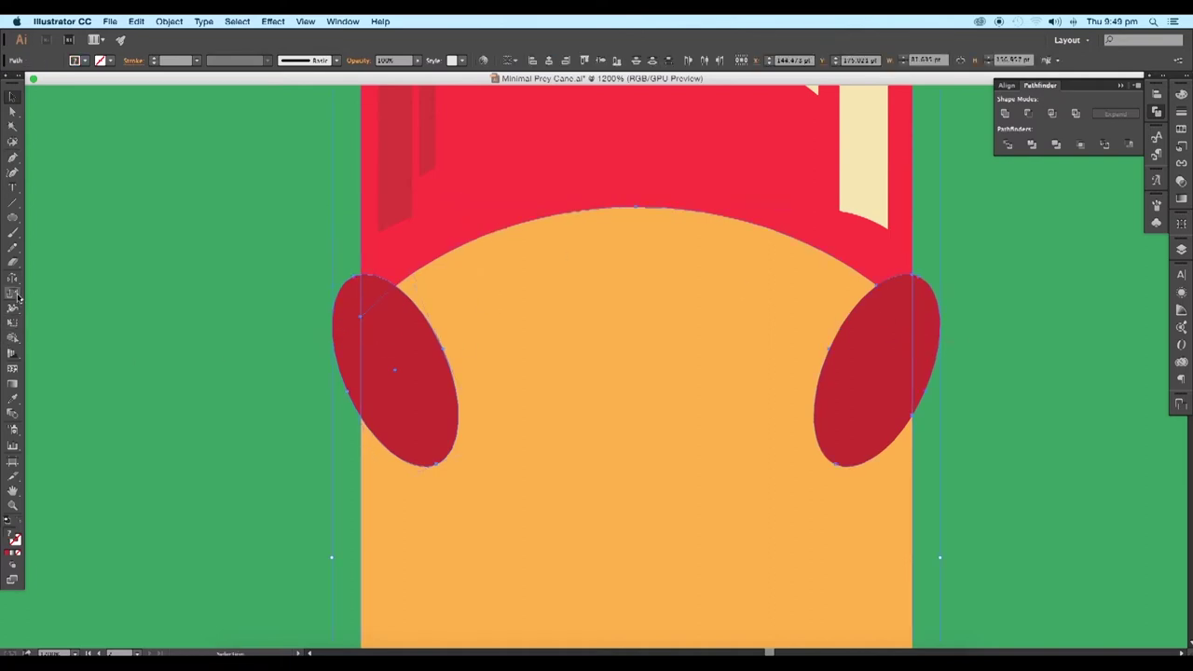
left_click(12, 339)
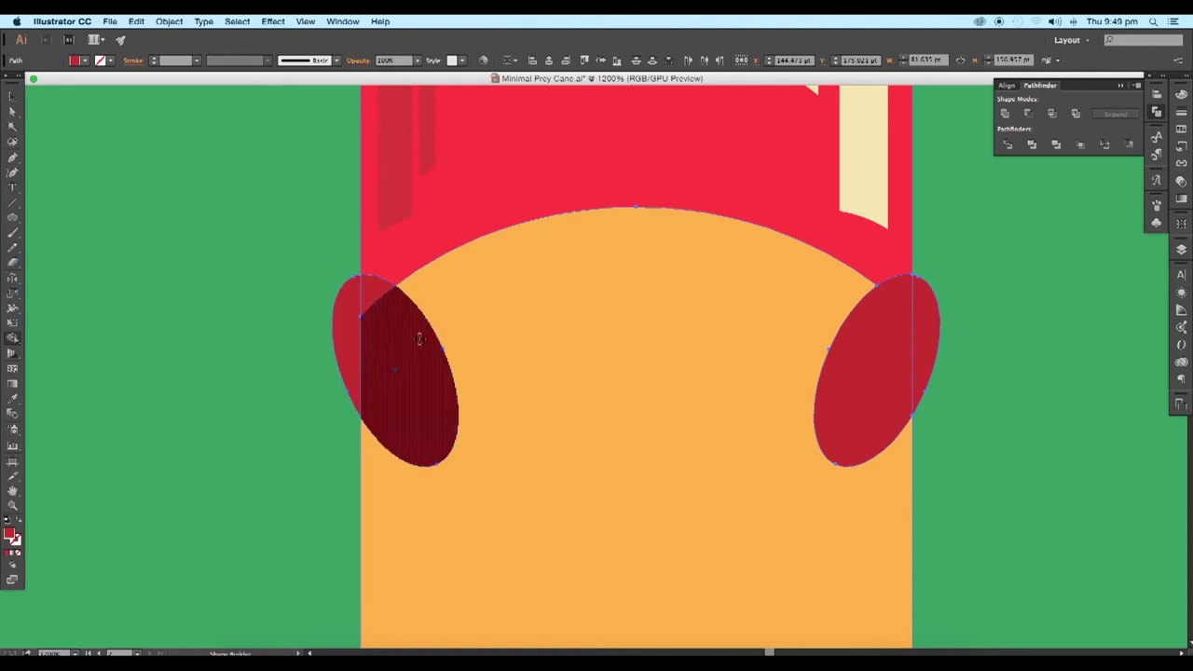
left_click(376, 298)
left_click_drag(375, 295, 384, 262)
left_click(890, 281)
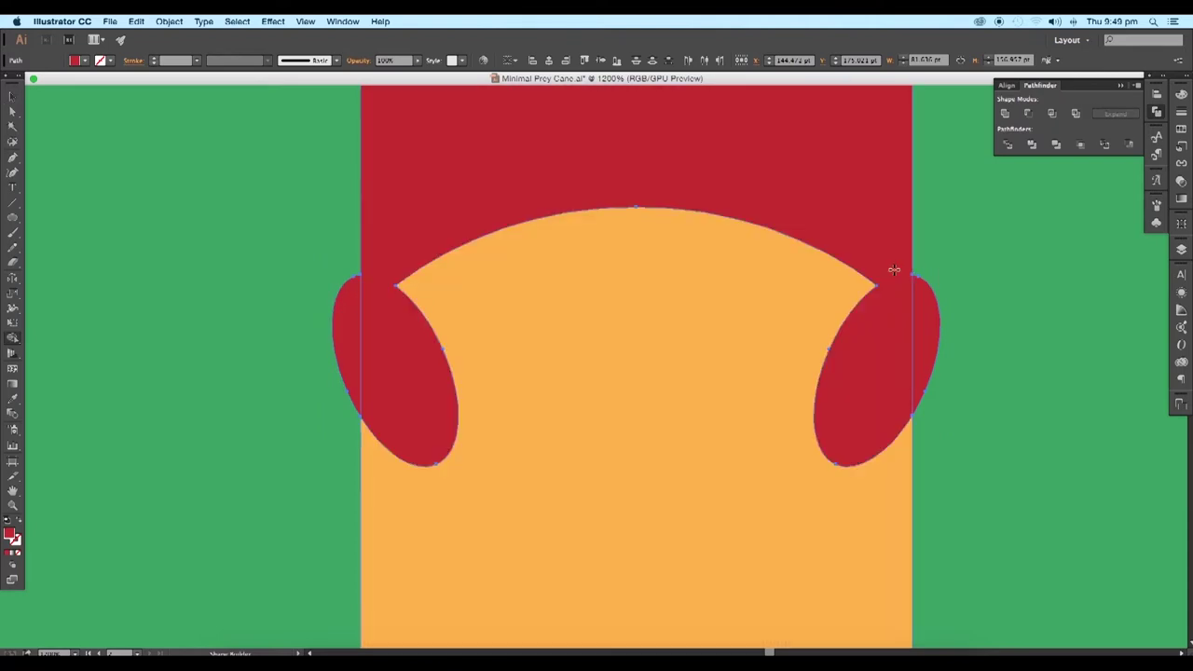
Delete the ellipse slivers that stick out beyond both edges of the can
left_click(13, 96)
left_click(344, 335)
key("Delete")
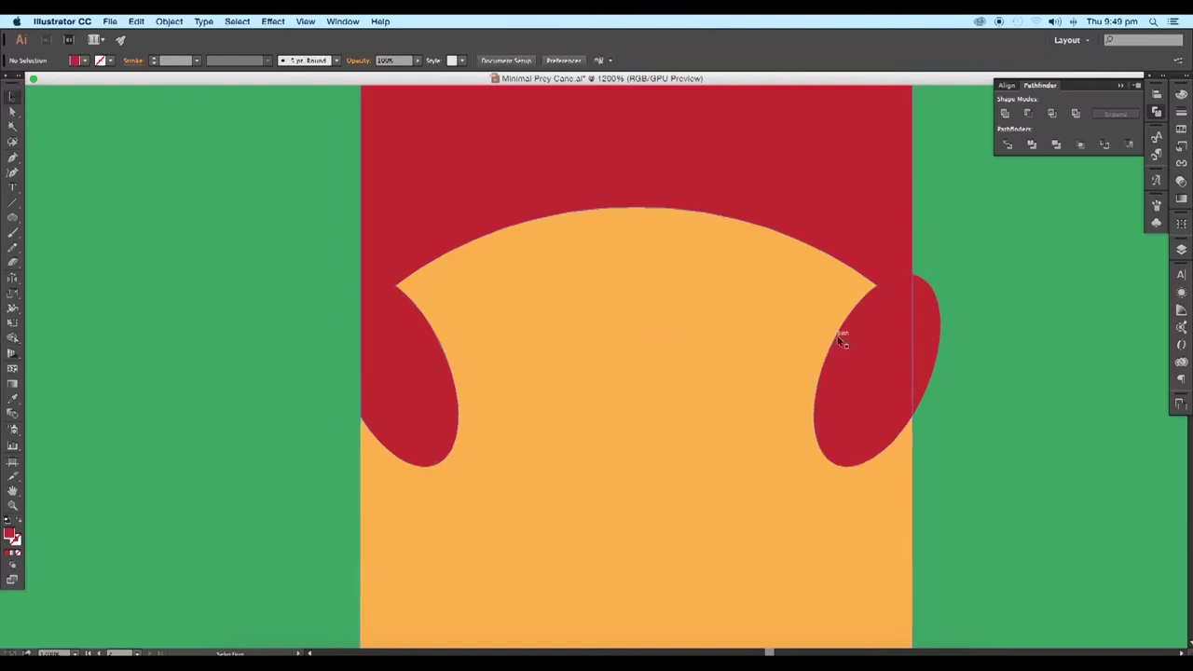
left_click(921, 332)
key("Delete")
Recolour the merged upper body with the lower body's bright red and send it behind the reflections
left_click(867, 270)
scroll(867, 270, "down", 3)
left_click_drag(846, 416, 747, 360)
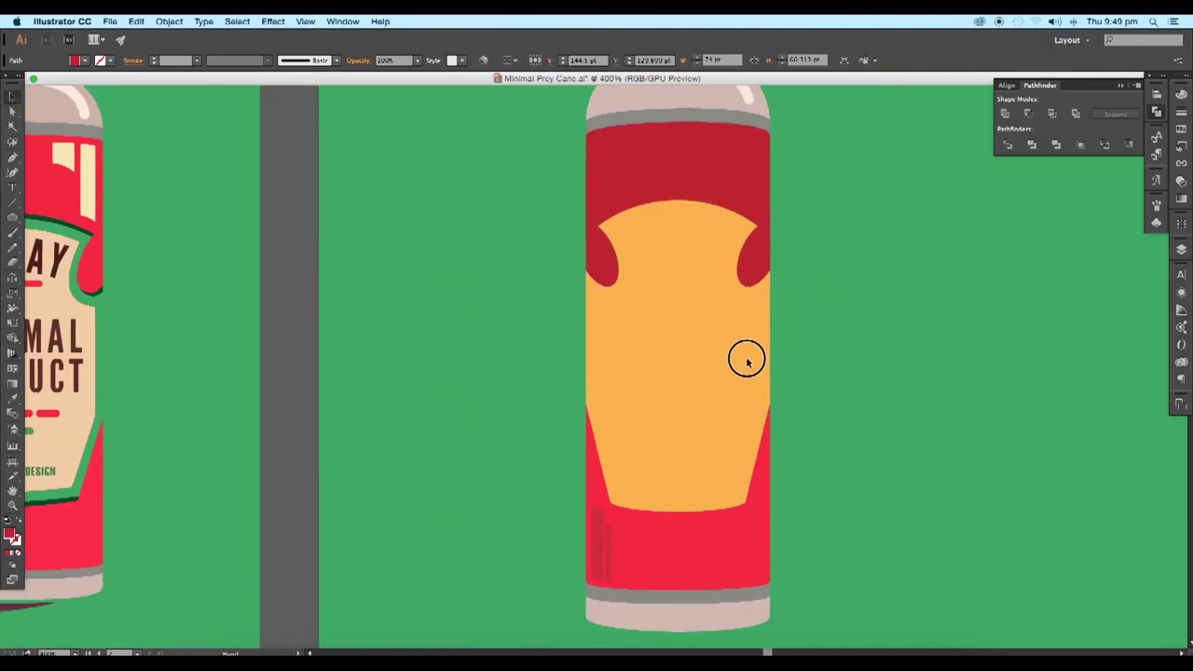
key("i")
left_click(757, 571)
key("v")
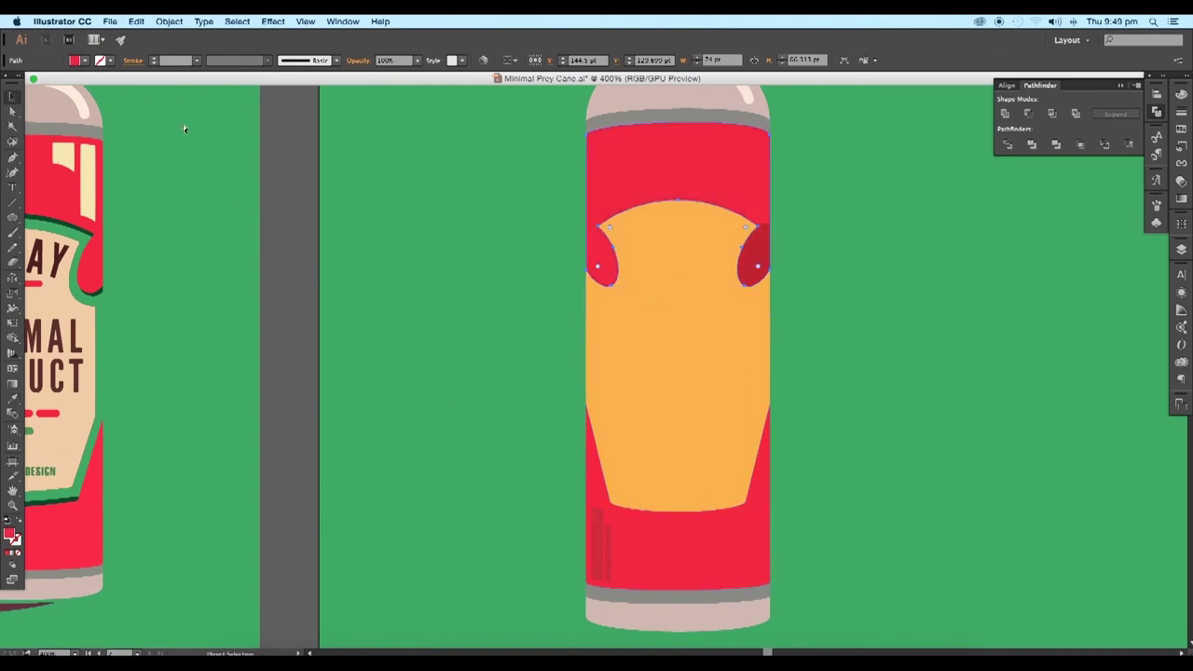
key("super+bracketleft")
key("super+bracketleft")
key("super+bracketleft")
Pull the leftover dark red piece off the can's right side notch and delete it
left_click_drag(759, 259, 893, 268)
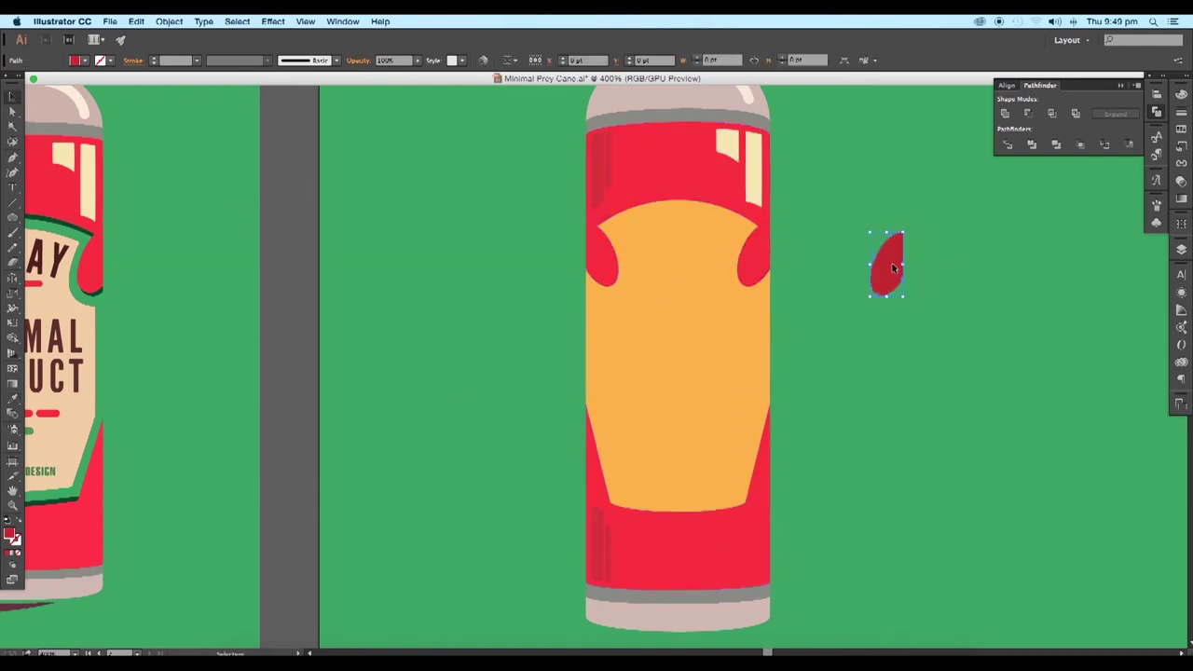
key("Delete")
left_click(674, 181)
Fill the label with the beige sampled from the reference can's label, #edc6a4
left_click_drag(729, 336, 968, 350)
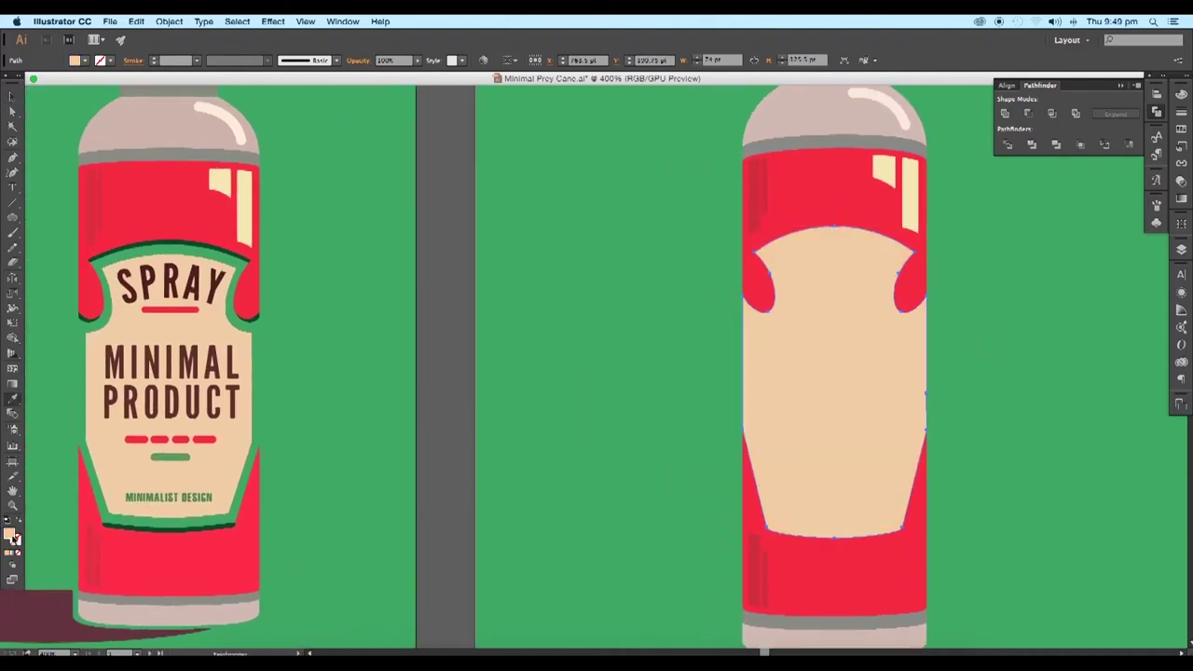
double_click(10, 535)
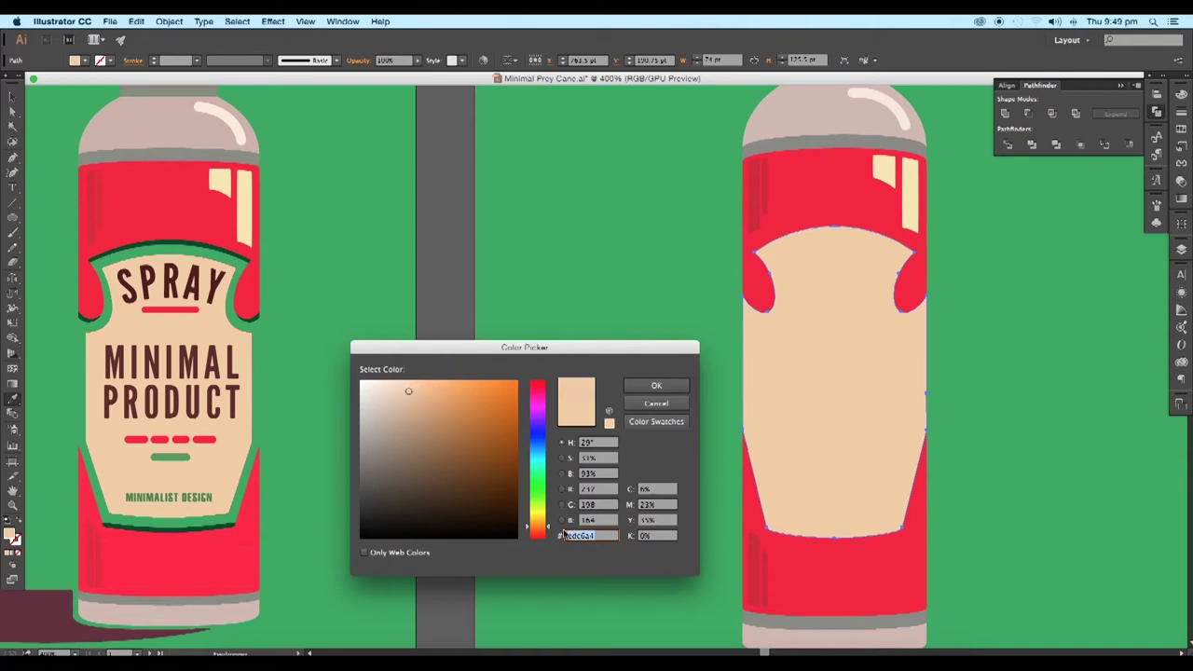
left_click(656, 385)
key("v")
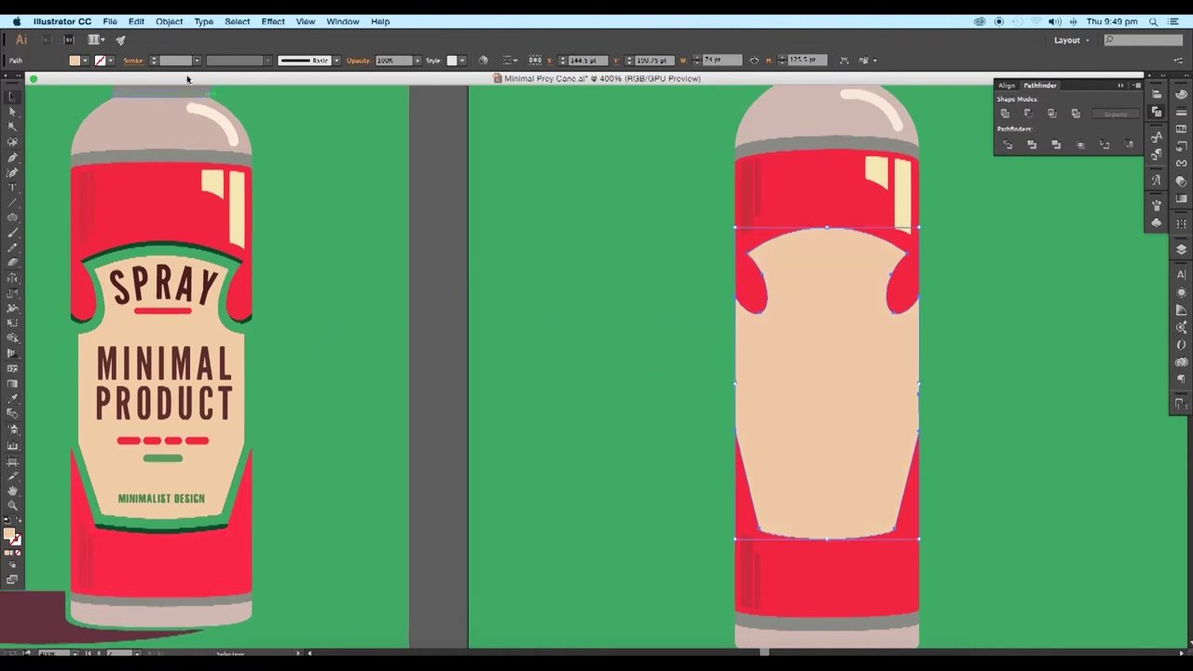
Give the label a green 4 pt stroke aligned to the inside of its path
left_click(110, 61)
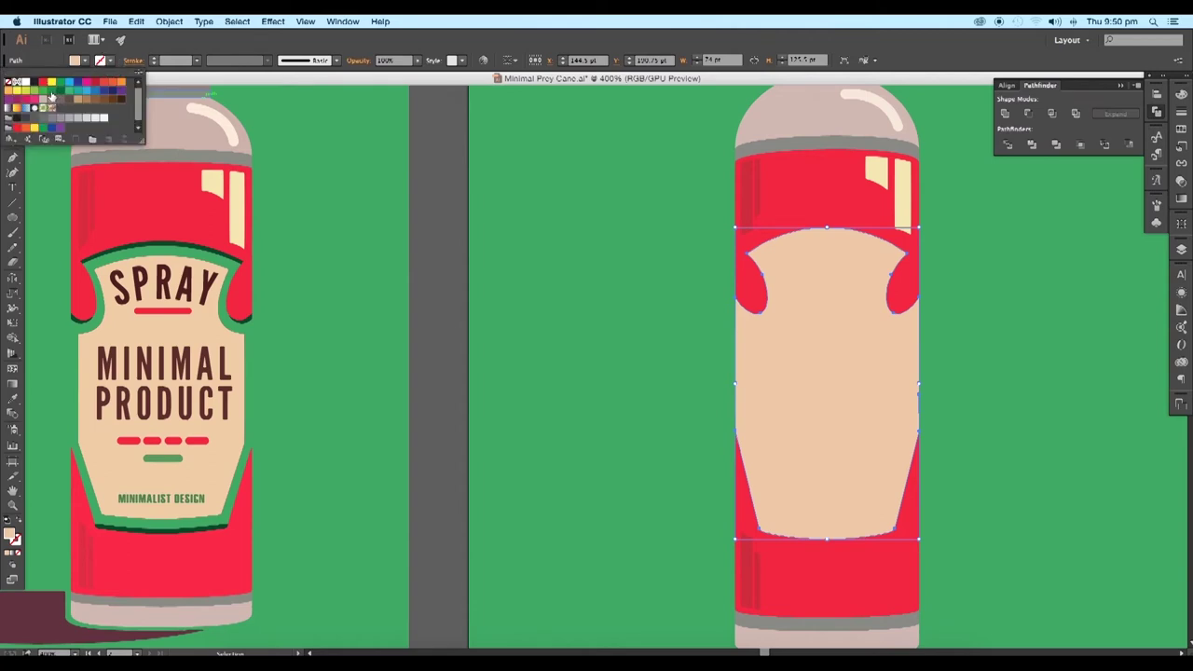
left_click(52, 96)
left_click(196, 60)
left_click(196, 60)
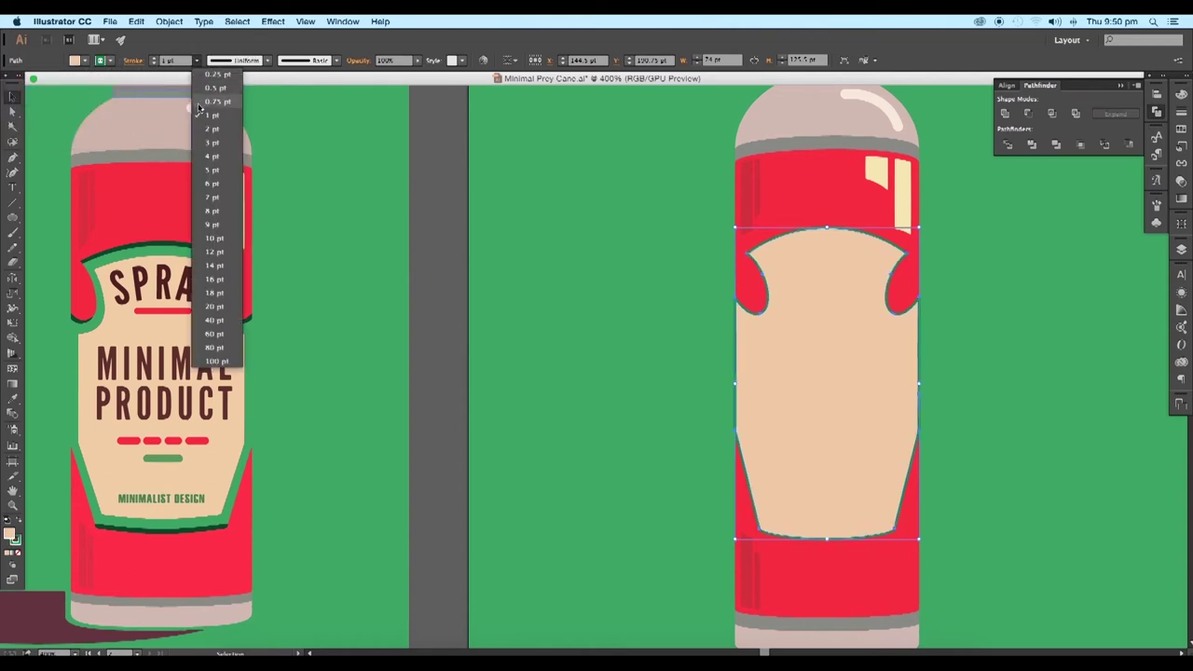
left_click(209, 144)
left_click(14, 97)
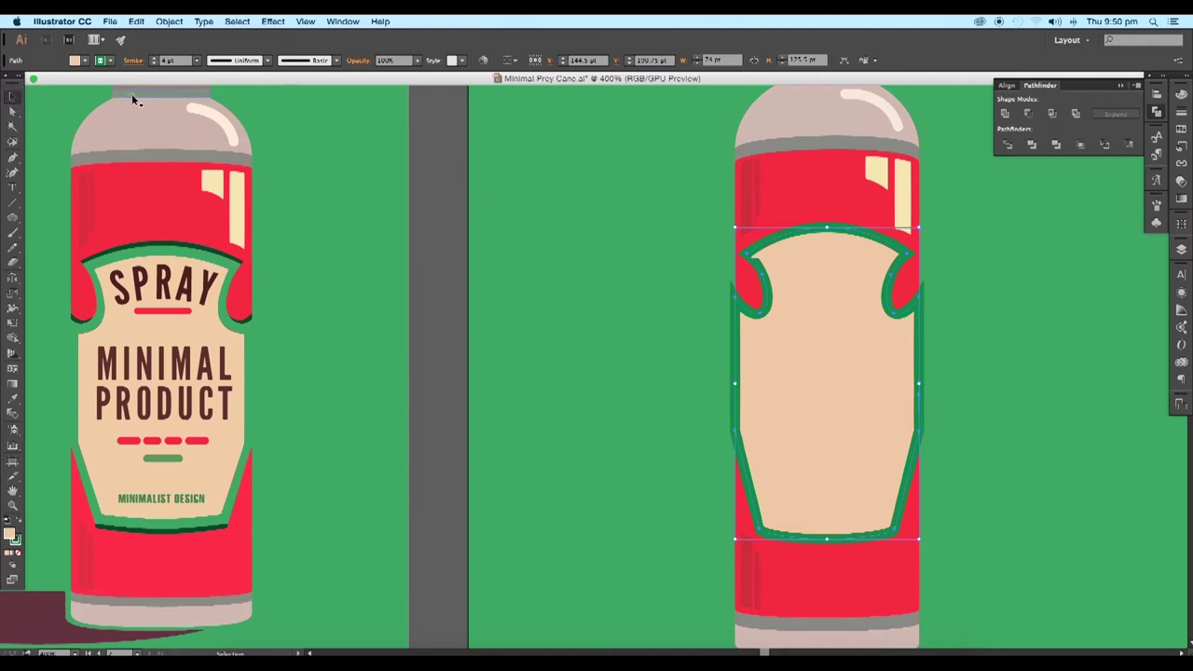
left_click(135, 61)
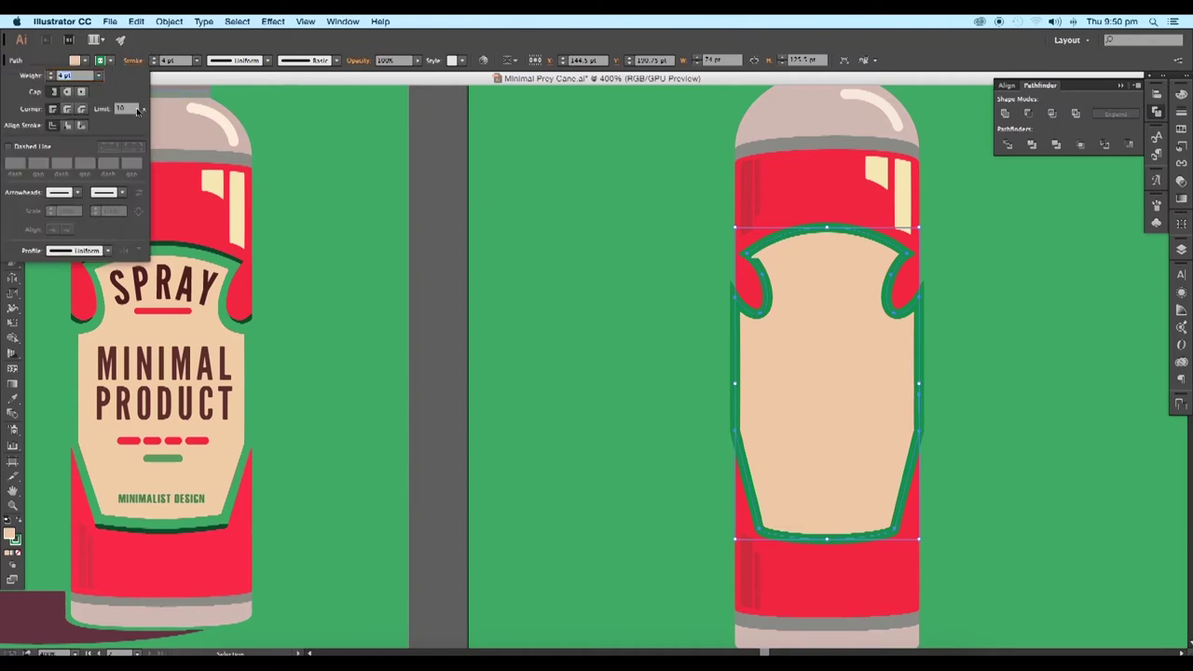
left_click(68, 126)
left_click(1029, 416)
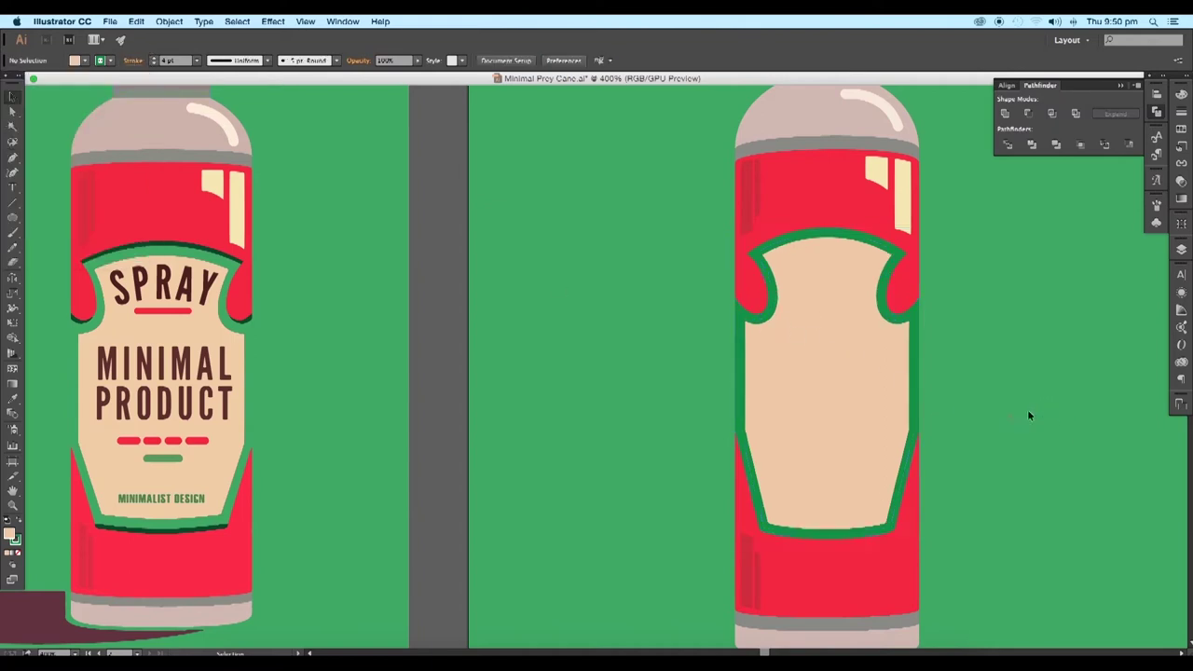
Convert the label's green stroke into a filled shape with Outline Stroke
left_click(880, 414)
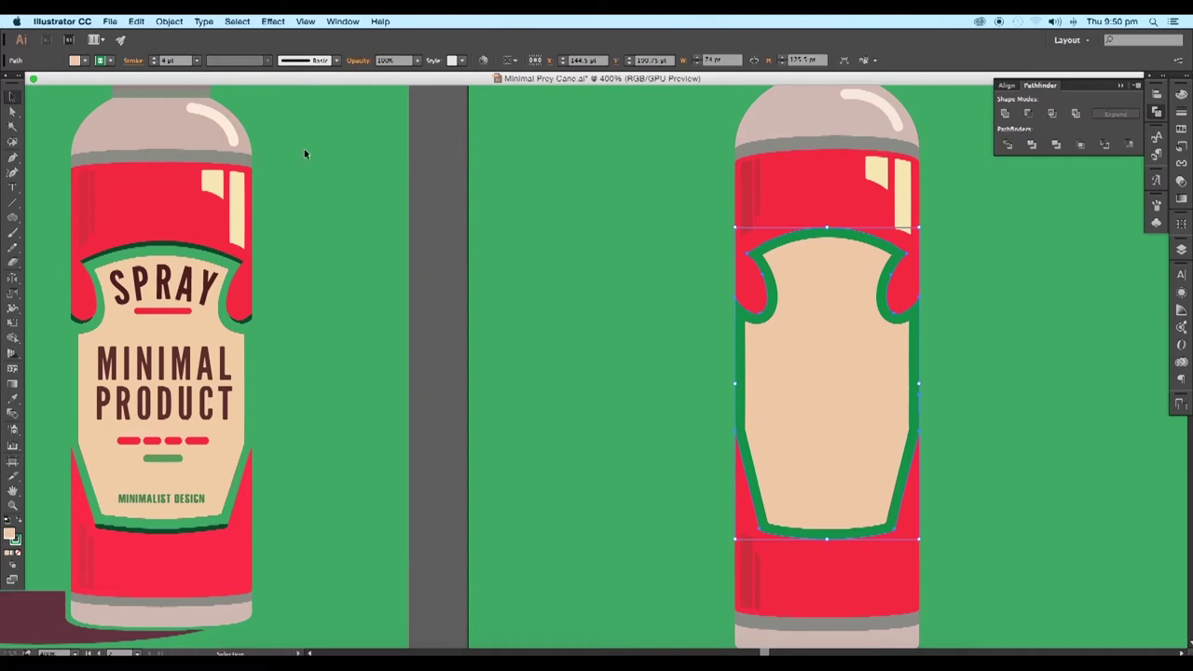
left_click(168, 22)
mouse_move(254, 256)
left_click(337, 288)
scroll(984, 414, "up", 3)
Subtract the outlined border from the red can body around the label with Minus Front
left_click(788, 486)
scroll(797, 480, "down", 3)
left_click(775, 437)
left_click(1028, 114)
key("super+minus")
left_click(964, 391)
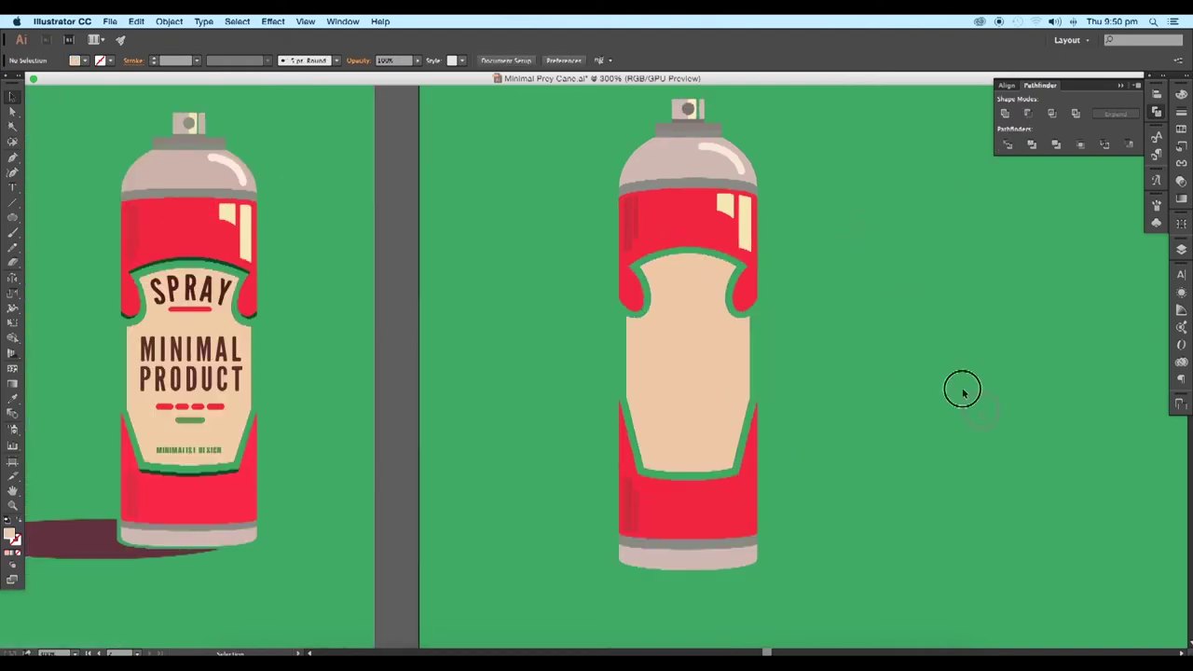
Lower the beige label's top edge slightly within its green border
left_click_drag(964, 391, 1065, 471)
key("Delete")
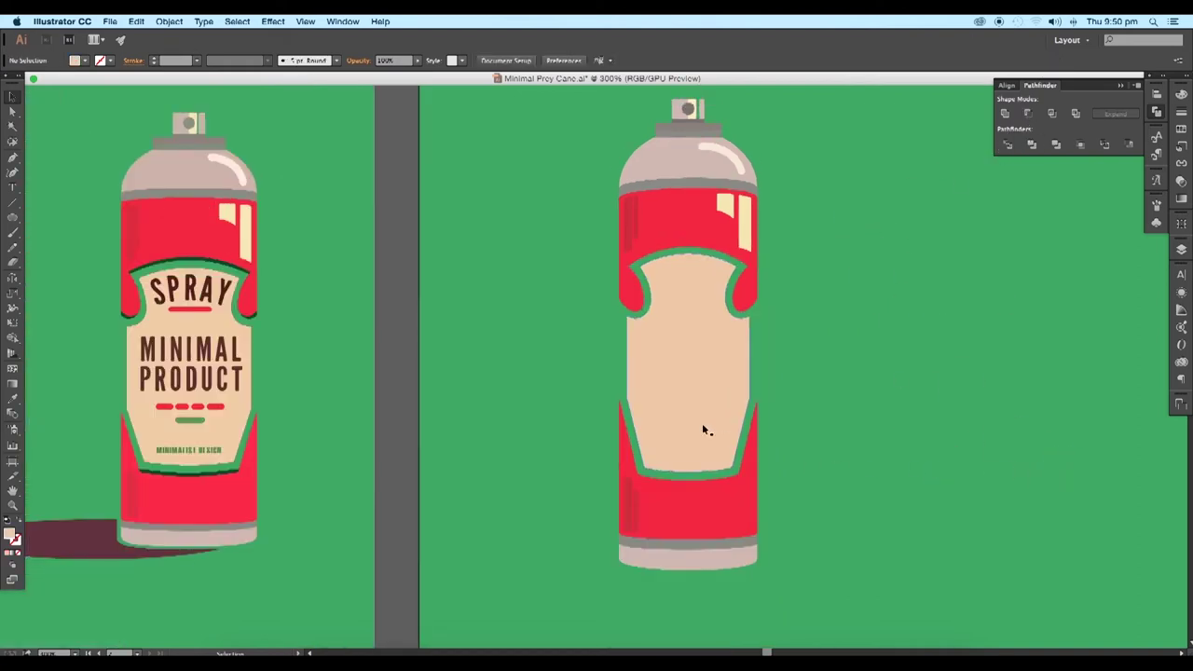
left_click(688, 386)
key("super+plus")
left_click_drag(691, 249, 691, 254)
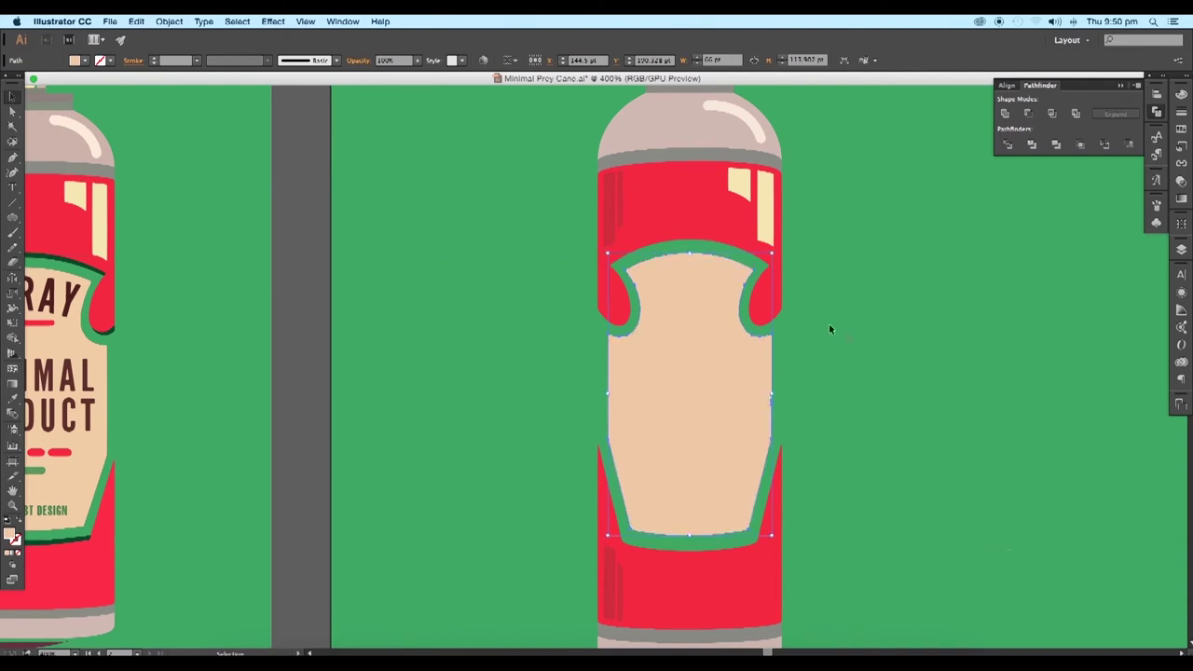
left_click(834, 390)
Make a slightly offset vertical copy of the upper red band and split the overlapping pair with Shape Builder
left_click_drag(781, 398, 917, 387)
left_click(844, 570)
left_click(846, 206)
left_click_drag(845, 206, 845, 212)
left_click(848, 153, "shift")
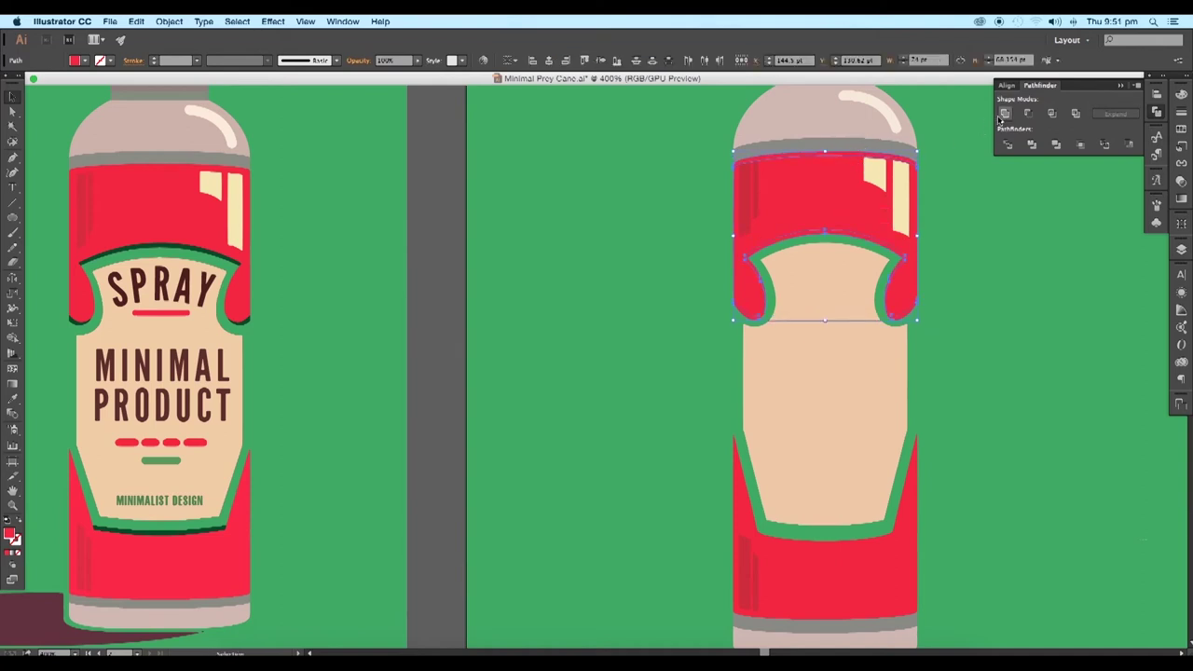
left_click(12, 338)
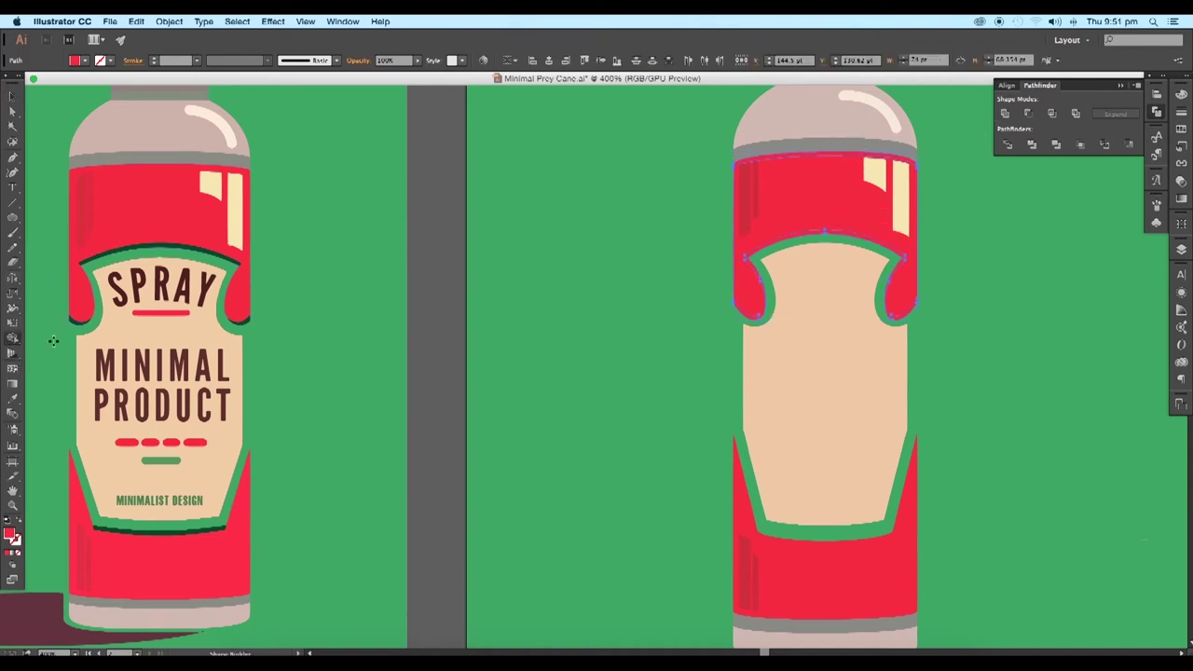
Fill the split strip along the label's upper border with dark green #174c15
double_click(9, 534)
left_click(512, 464)
left_click_drag(539, 511, 541, 490)
left_click(475, 490)
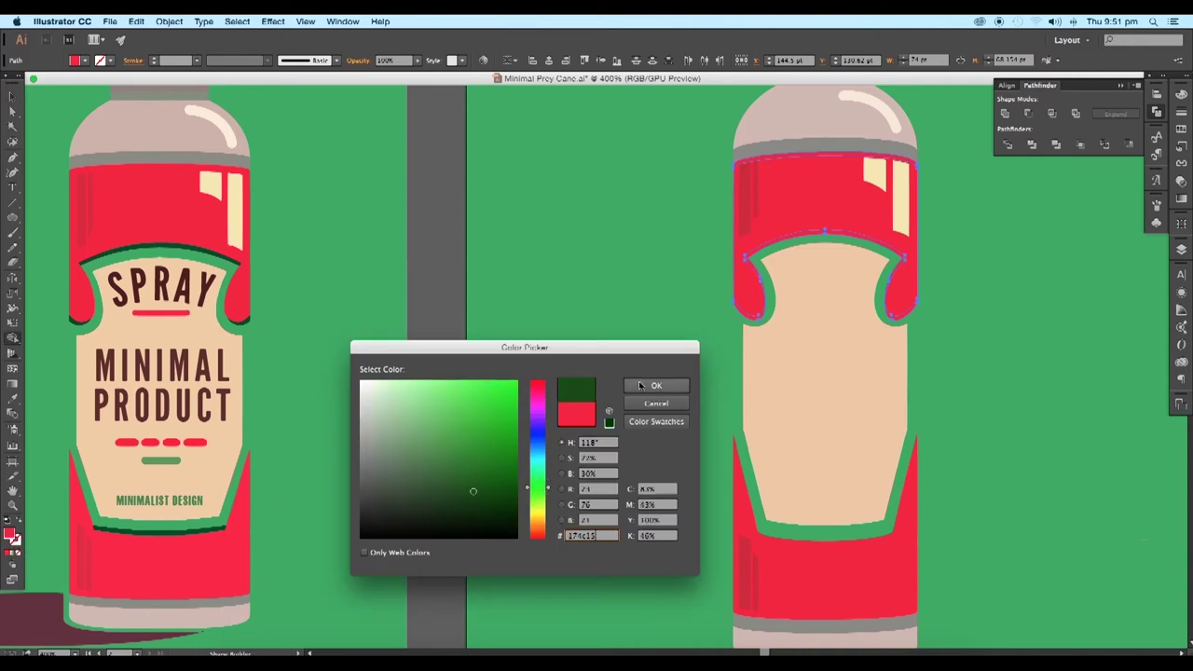
left_click(656, 385)
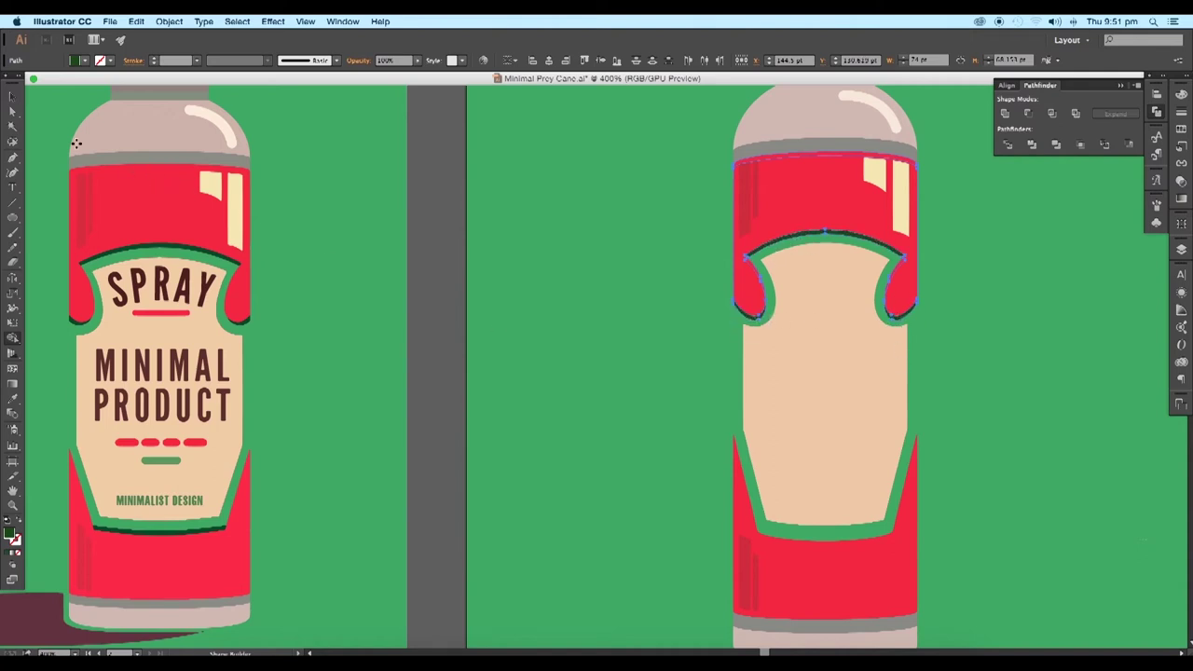
Delete the leftover pieces of the offset red copy around the upper band
left_click(18, 101)
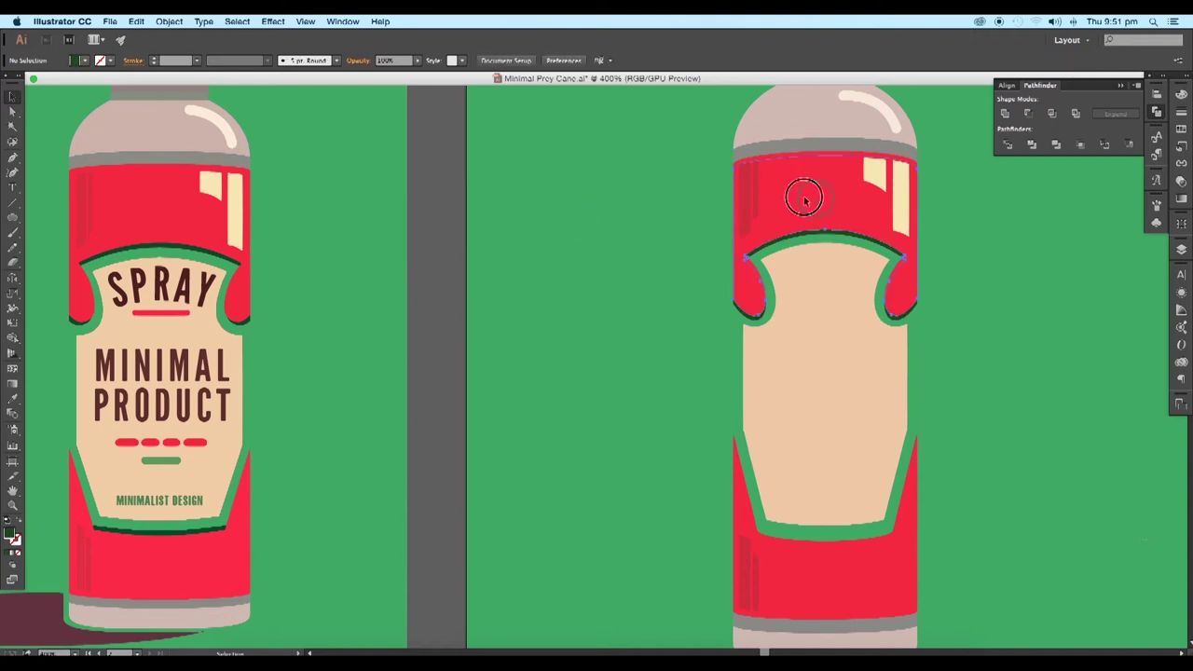
left_click_drag(803, 195, 1102, 341)
key("Delete")
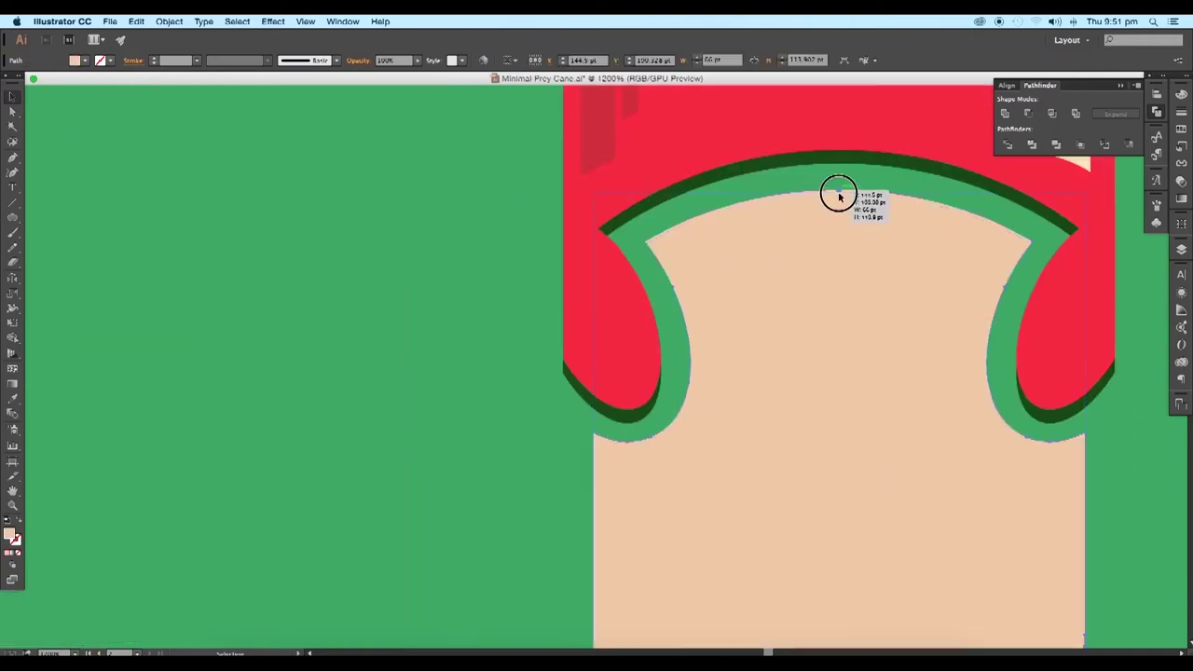
Lower the beige label's top edge a little more to even out the green border
left_click_drag(839, 192, 838, 198)
scroll(849, 249, "down", 2)
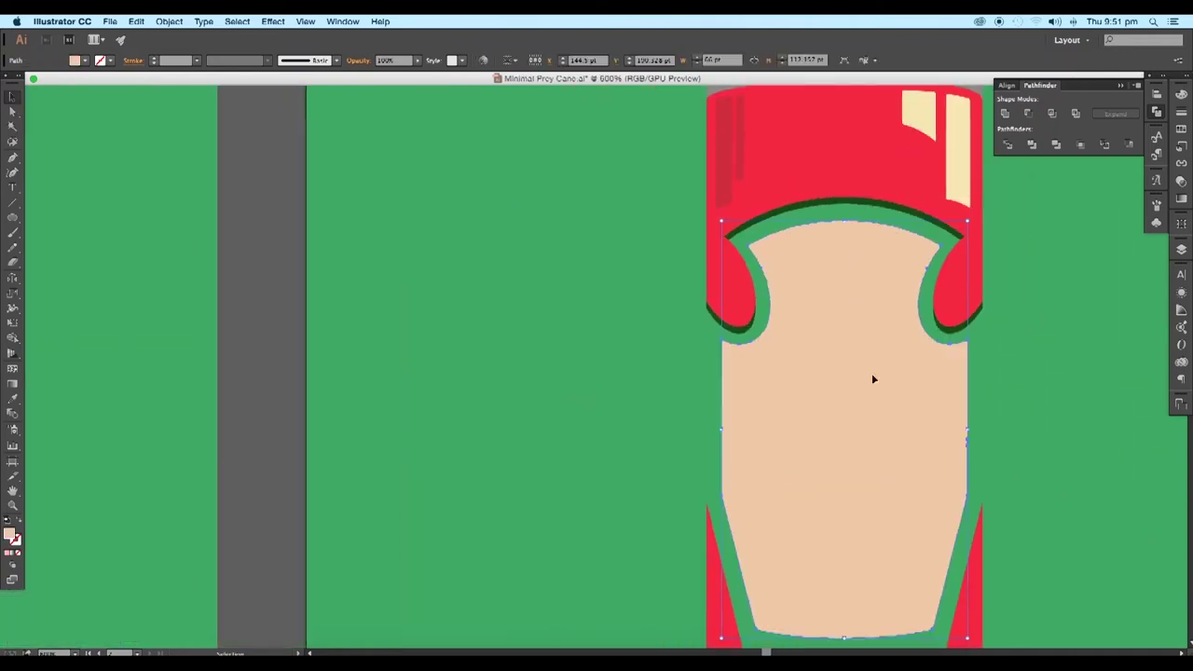
scroll(873, 466, "up", 2)
Make a slightly raised copy of the lower red band, widen it to about 78 pt, and select it together with the original
left_click(832, 460)
left_click_drag(831, 462, 832, 454)
left_click_drag(978, 379, 988, 378)
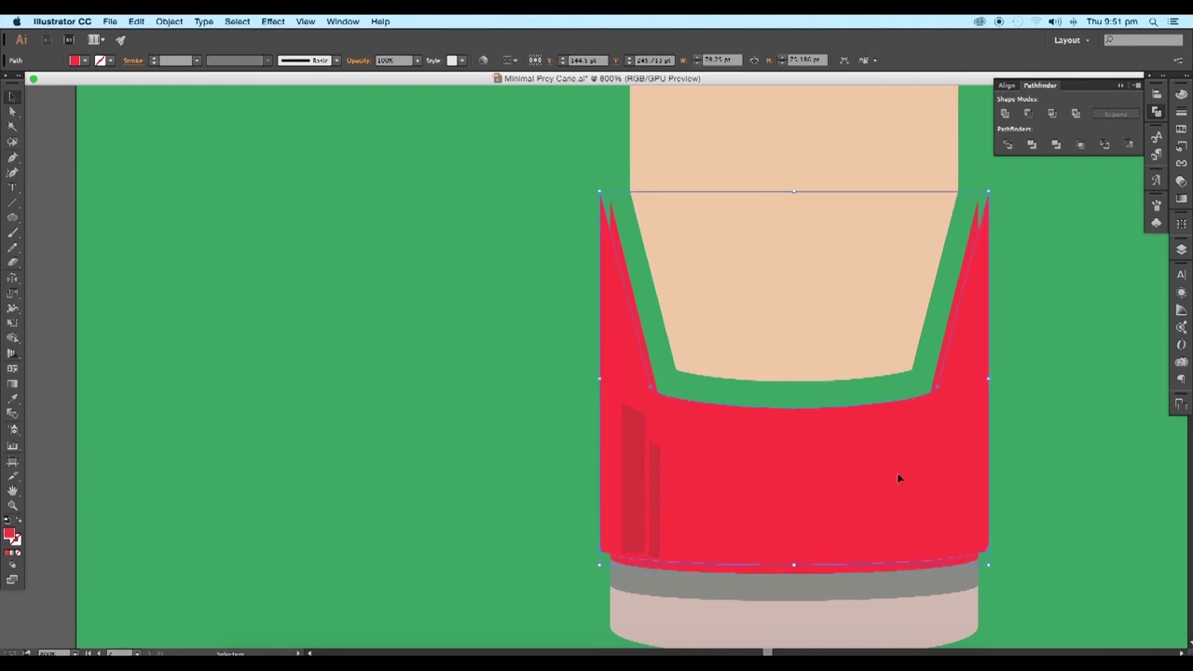
left_click(879, 570, "shift")
Split the overlapping lower red bands with Shape Builder and delete the surplus pieces outside the can
left_click(13, 337)
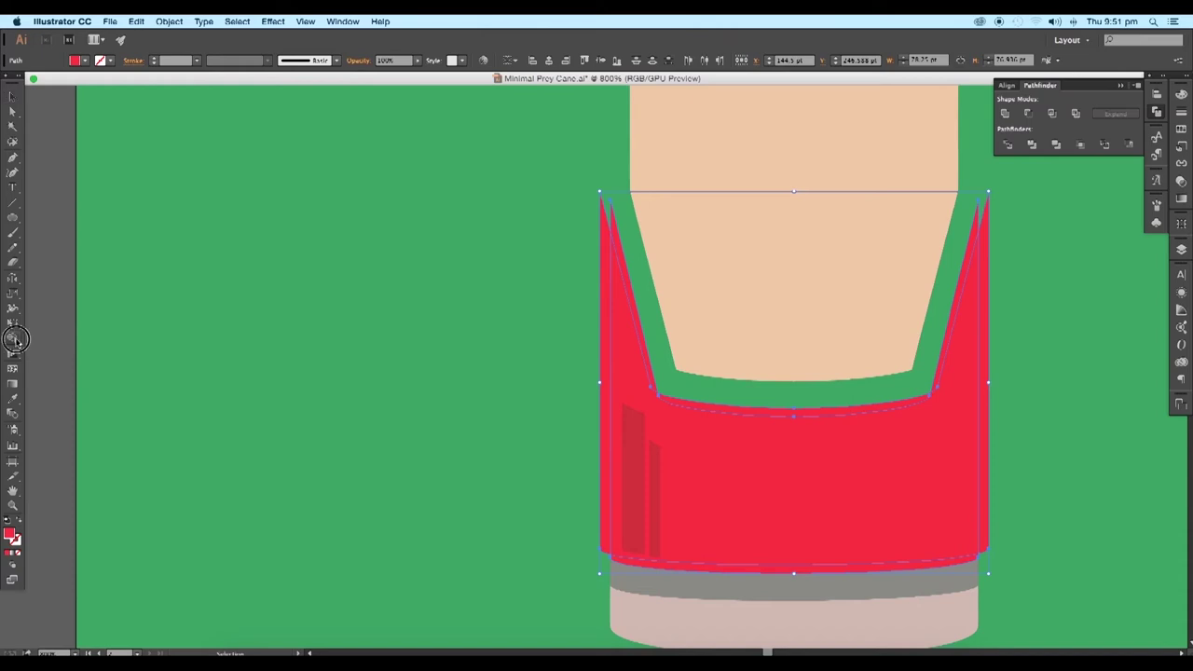
left_click(13, 97)
left_click(449, 413)
left_click(776, 521)
key("Delete")
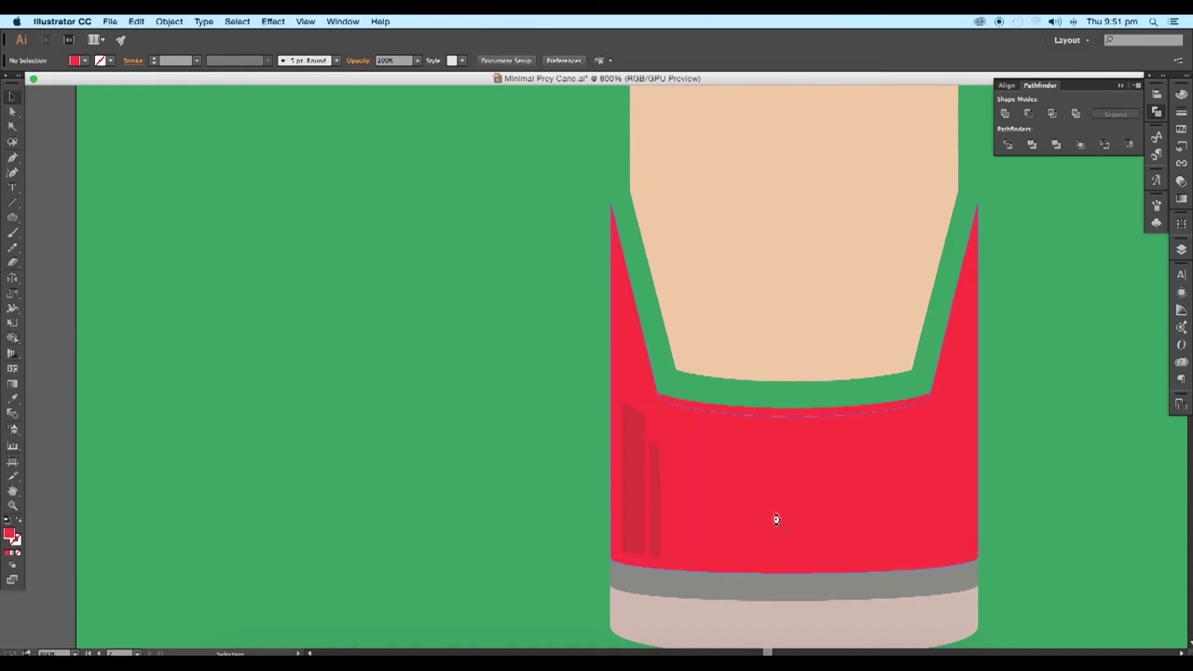
Fill the thin strip under the label's lower border with the dark green sampled from the upper shadow strip
left_click(797, 413)
scroll(850, 420, "down", 1)
left_click_drag(850, 368, 813, 555)
key("i")
left_click(891, 270)
key("super+shift+a")
Draw a shallow arc about 32 pt wide across the upper part of the label with the Pen tool
scroll(770, 321, "down", 1)
left_click_drag(770, 321, 635, 383)
key("t")
scroll(625, 326, "up", 2)
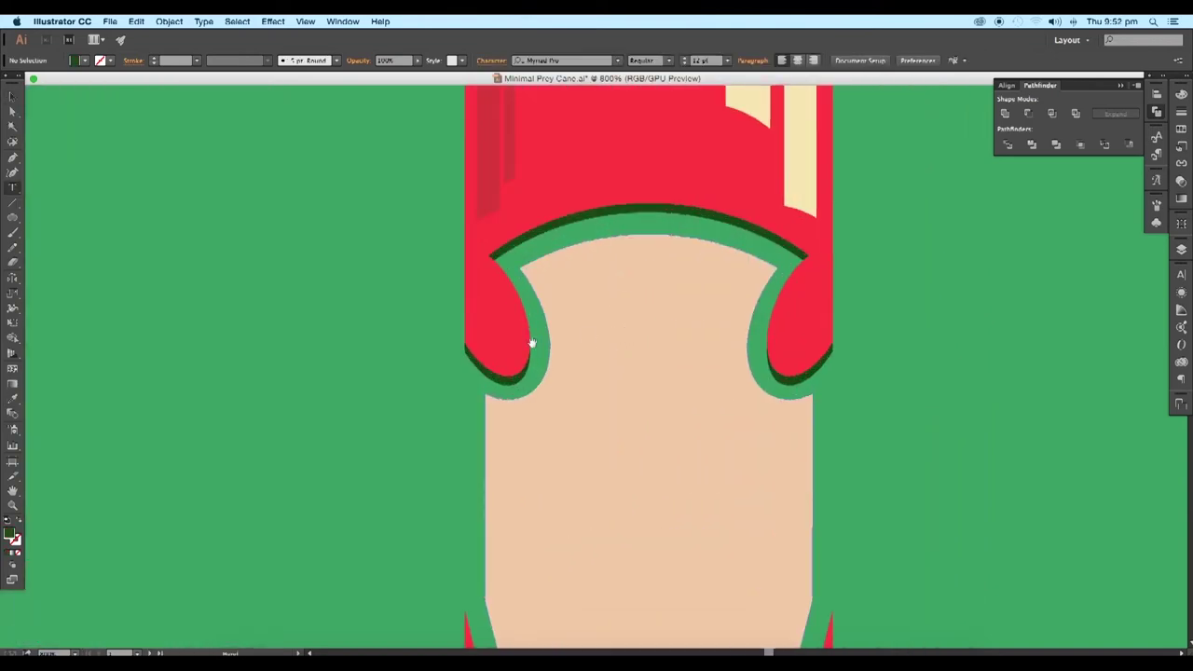
scroll(531, 343, "down", 3)
key("p")
key("super+minus")
left_click_drag(788, 292, 913, 318)
left_click(12, 96)
Add the text SPRAY along the arc and shift its start toward the arc's left end
key("t")
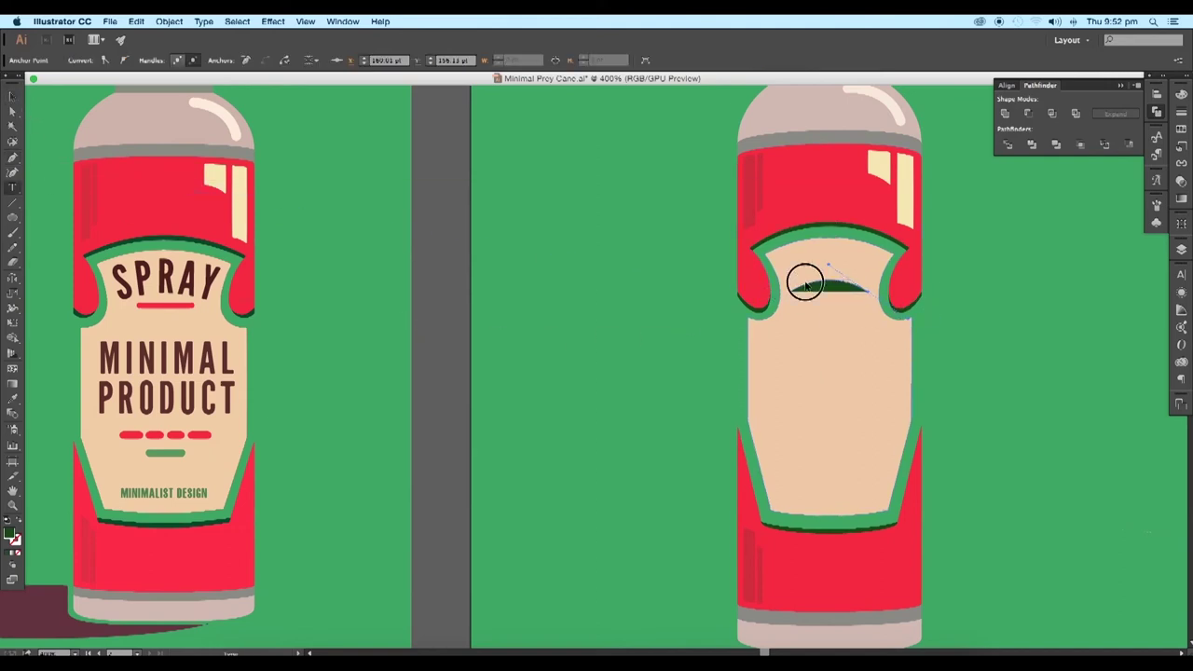
left_click(813, 279)
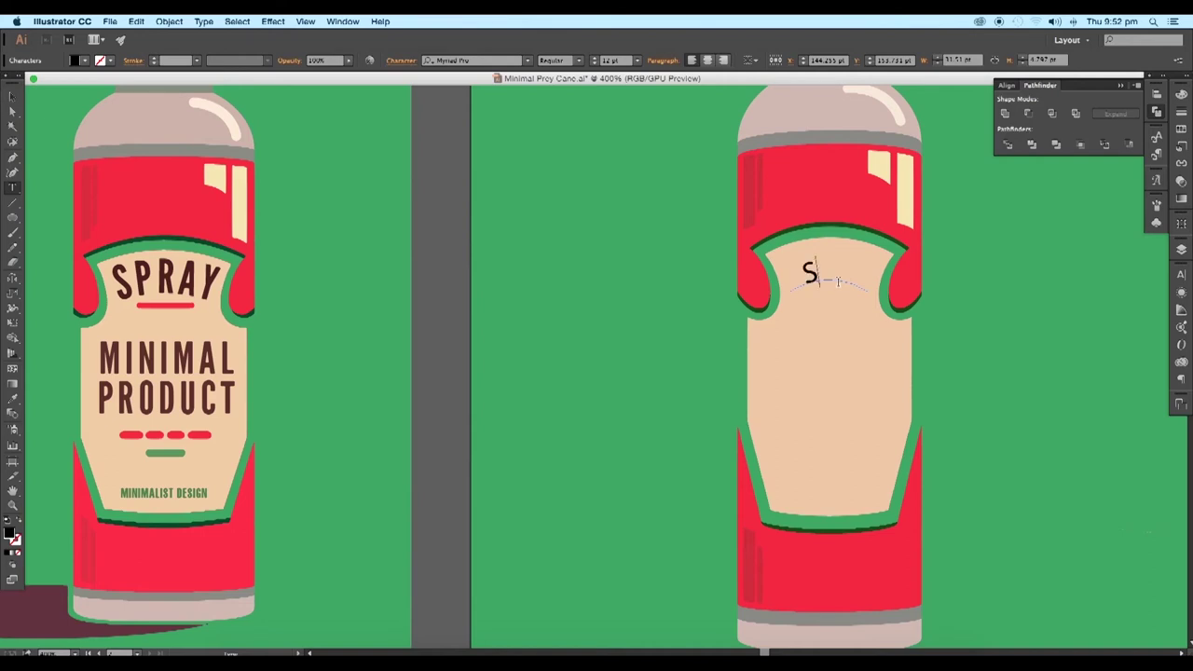
key("Escape")
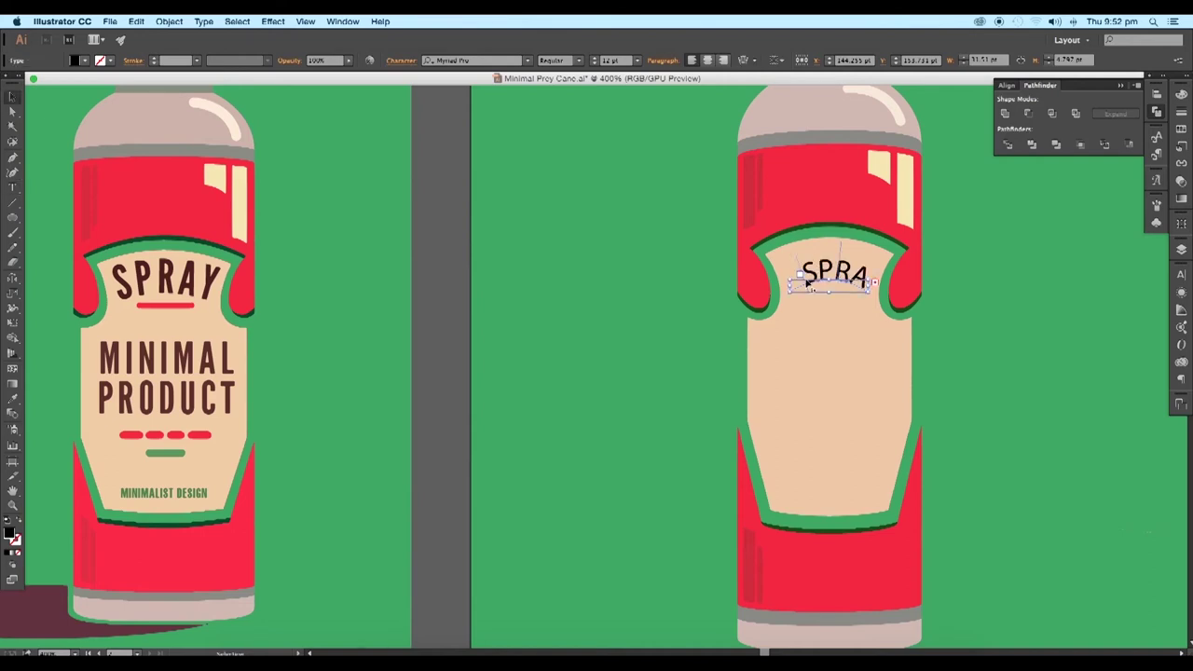
key("super+equal")
left_click(12, 111)
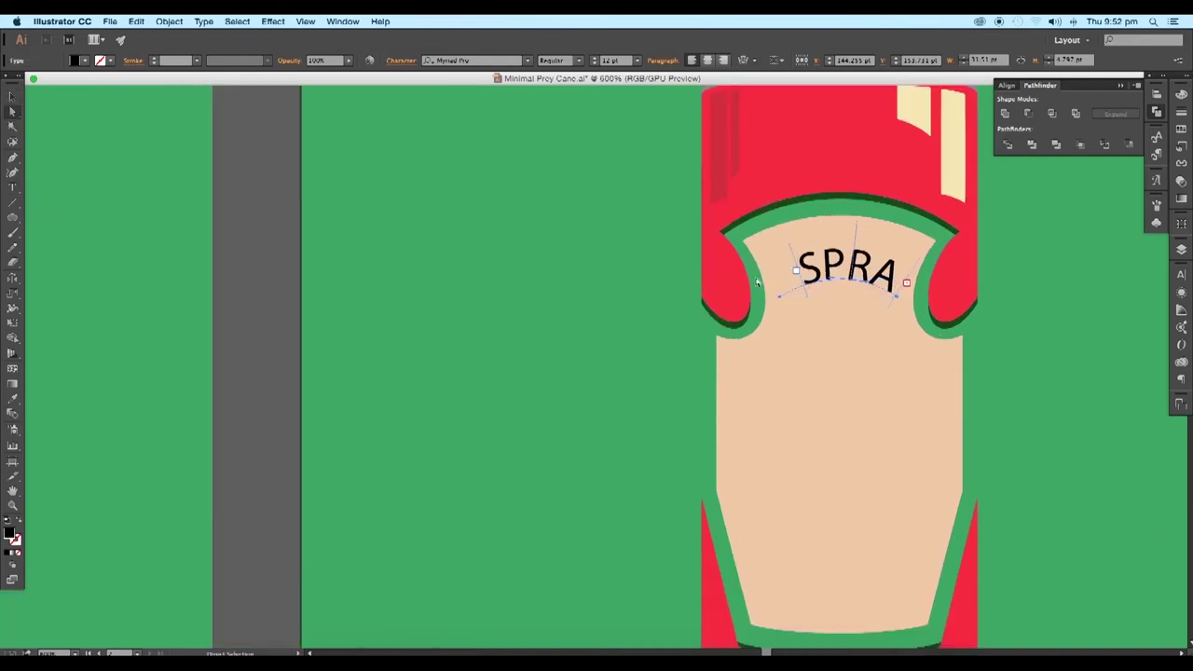
mouse_move(799, 280)
left_mouse_down()
mouse_move(794, 270)
mouse_move(774, 288)
left_mouse_up()
Change the font of the curved text to League Gothic Regular
left_click(486, 62)
key("Down")
key("Down")
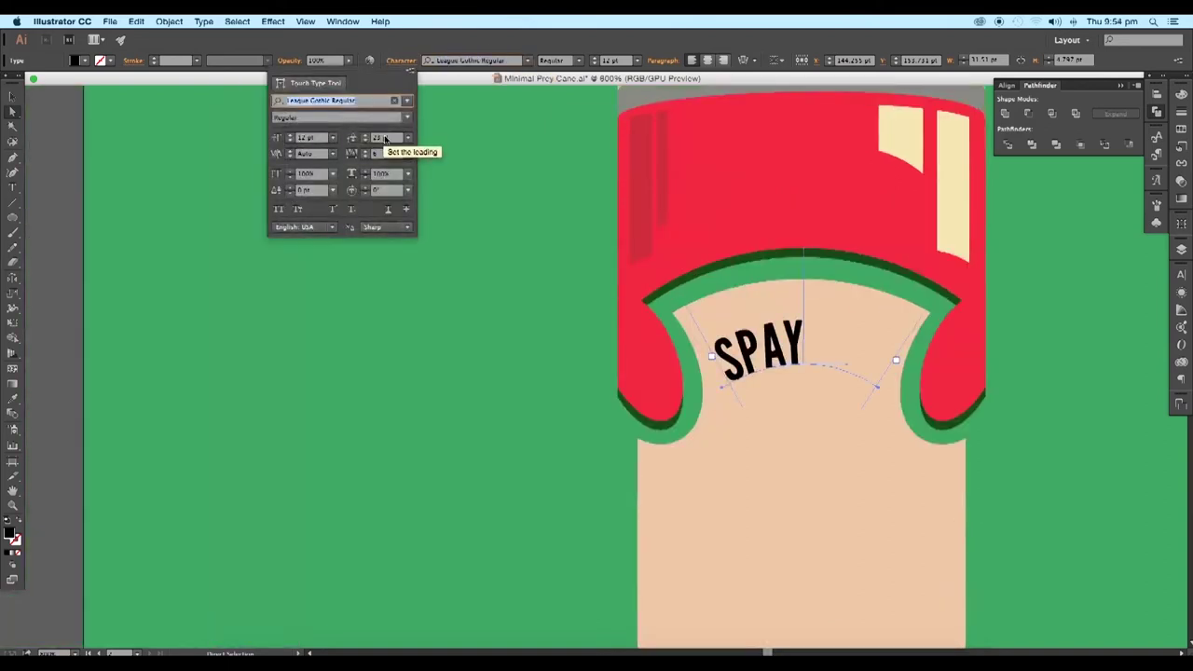
Set the SPRAY text to 18 pt with tracking 50 and centre it along its arc
left_click(385, 138)
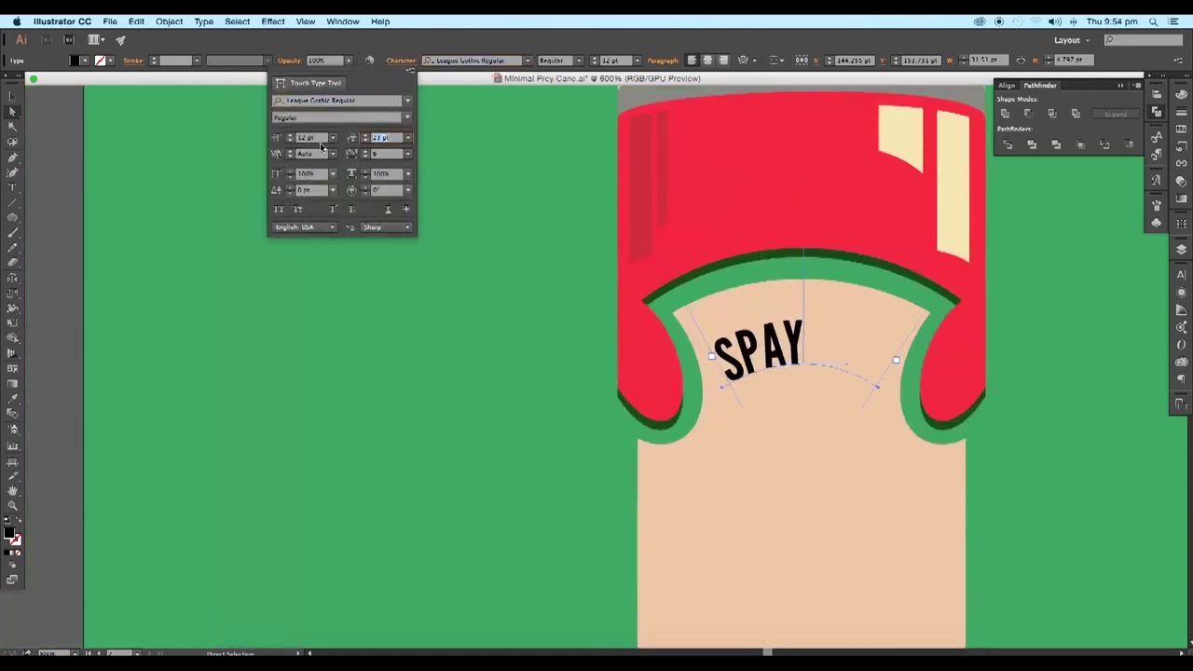
scroll(321, 141, "up", 2)
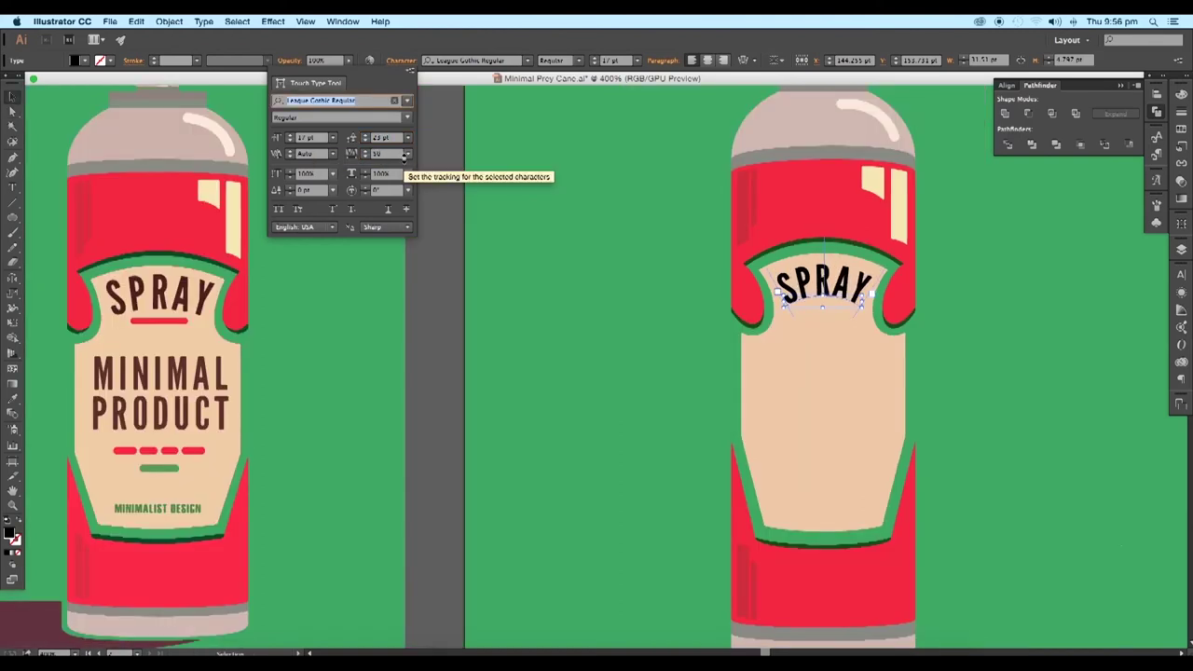
scroll(404, 157, "down", 4)
scroll(405, 157, "up", 3)
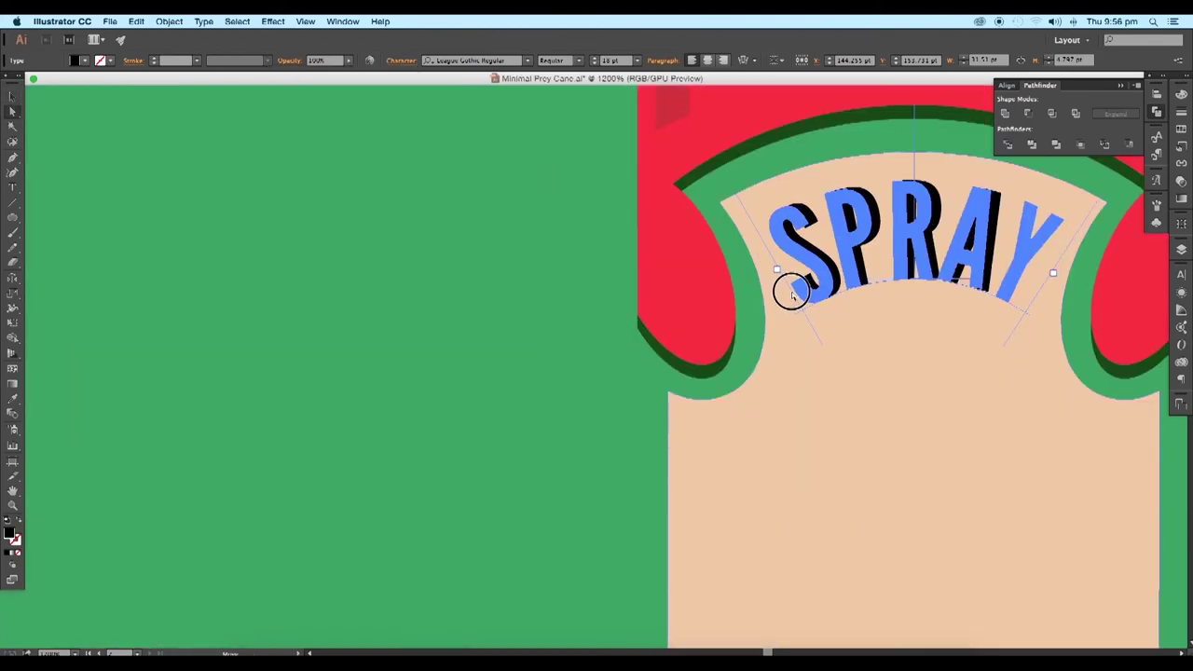
left_click(12, 111)
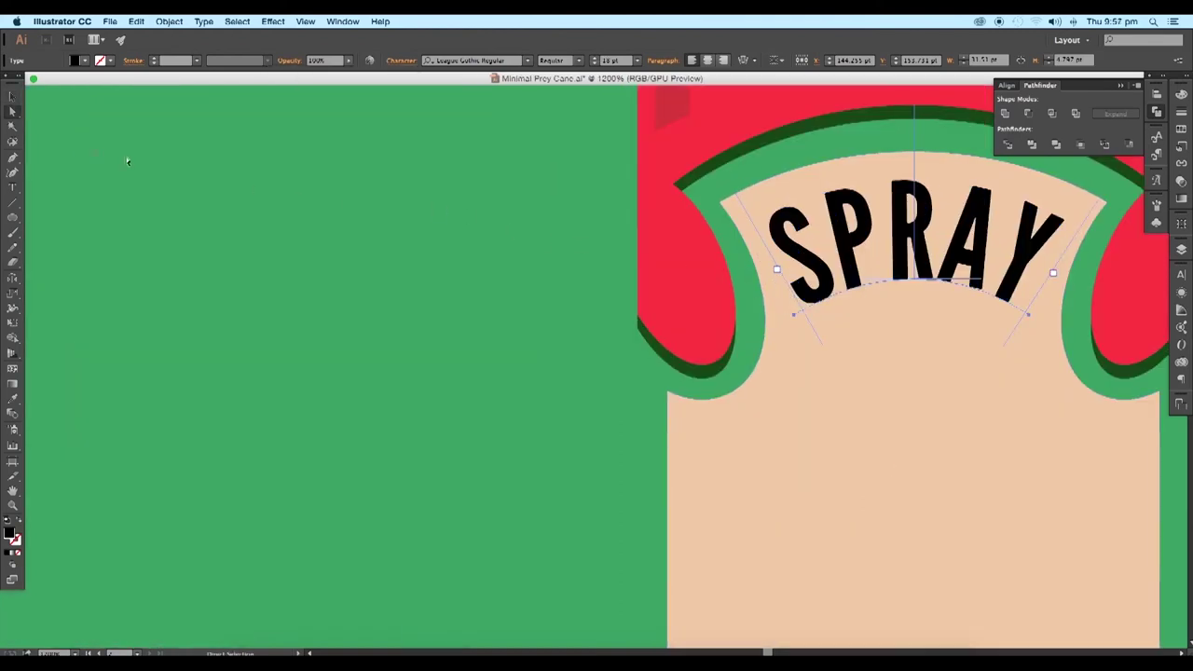
left_click(18, 99)
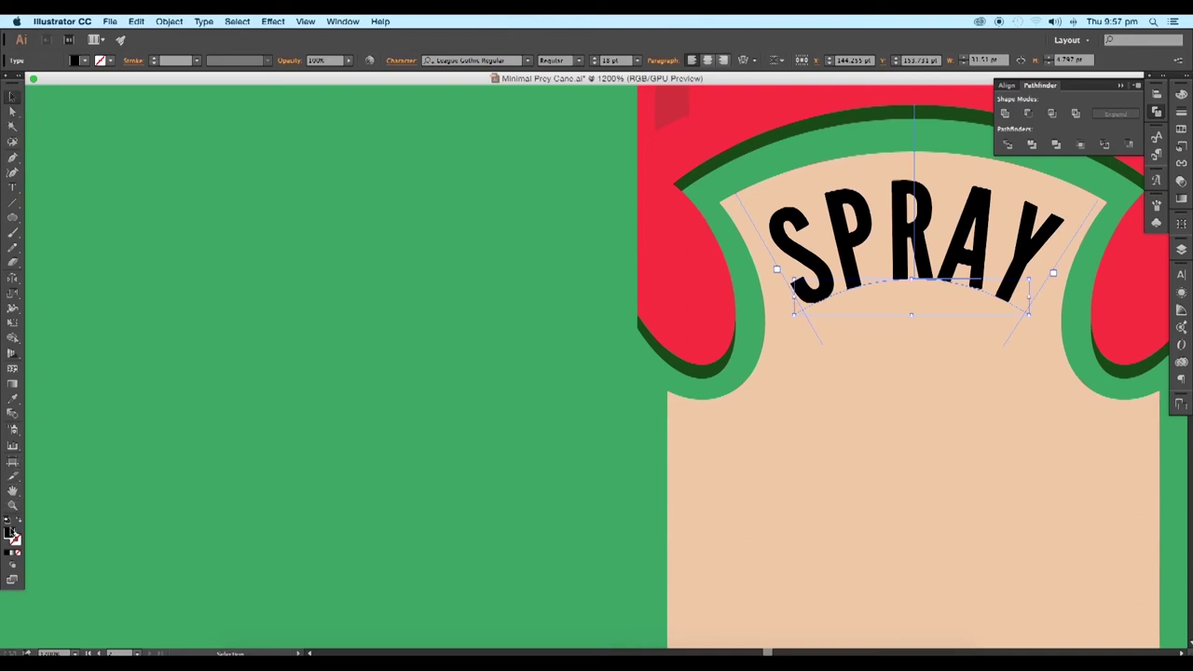
Tighten the leading of the two-line MINIMAL PRODUCT text to 15 pt
left_click(364, 140)
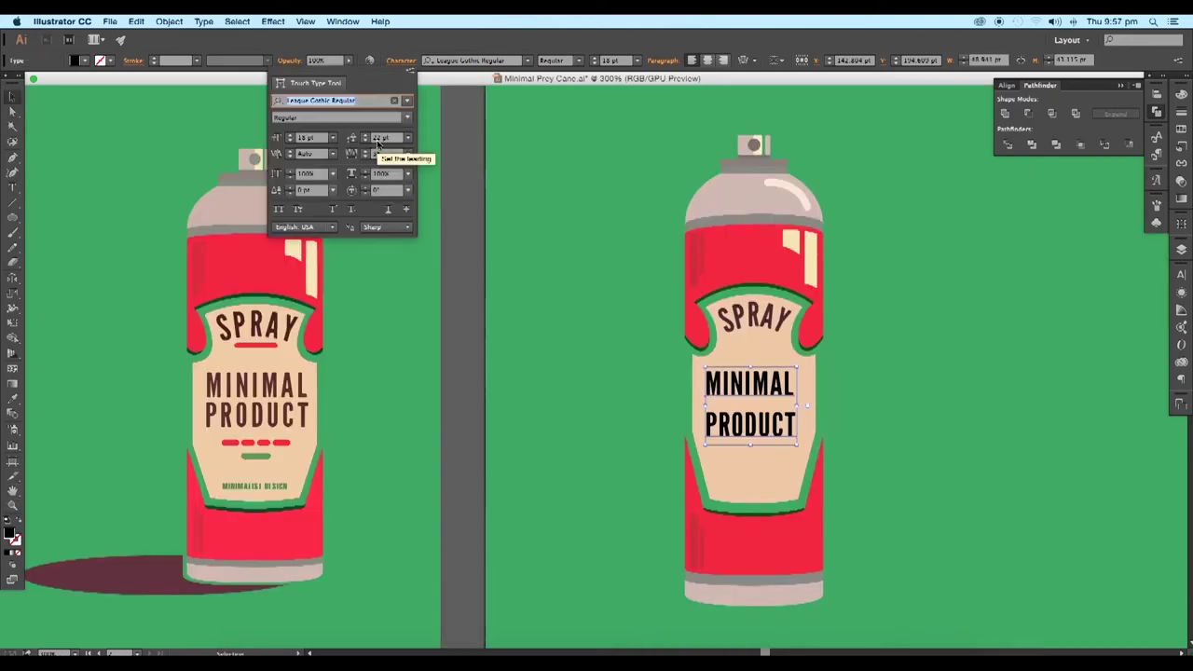
left_click(364, 140)
left_click(365, 140)
left_click(364, 140)
left_click(364, 140)
Fill the MINIMAL PRODUCT text with dark brown #472b2f and widen its tracking
double_click(10, 534)
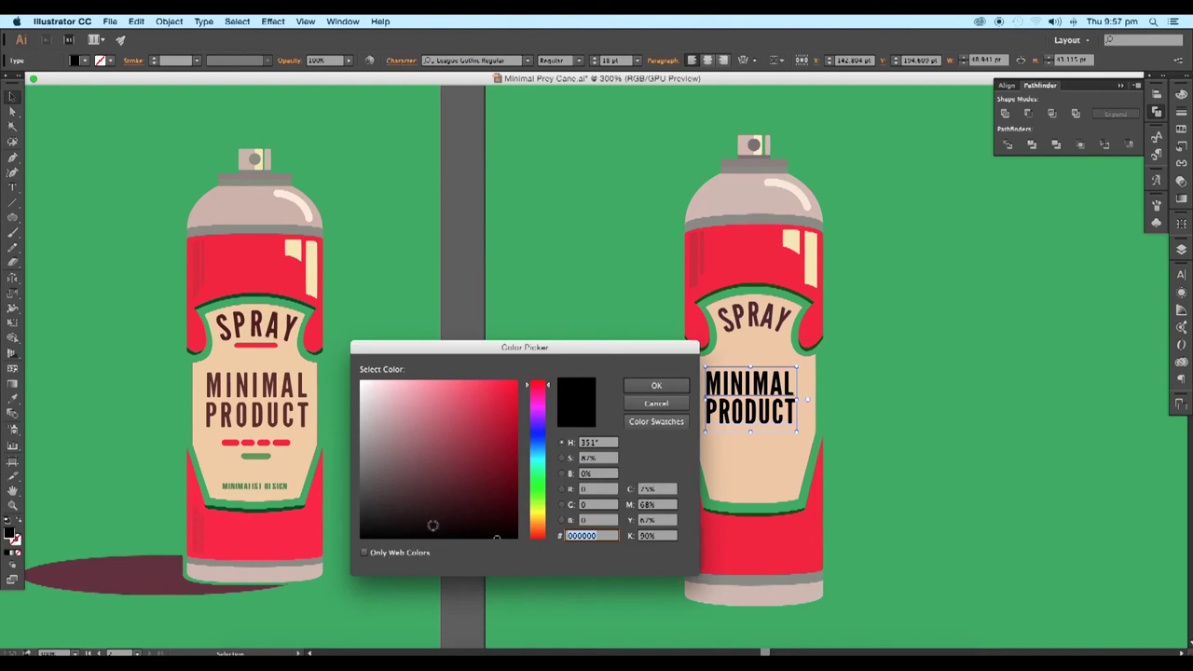
left_click(422, 497)
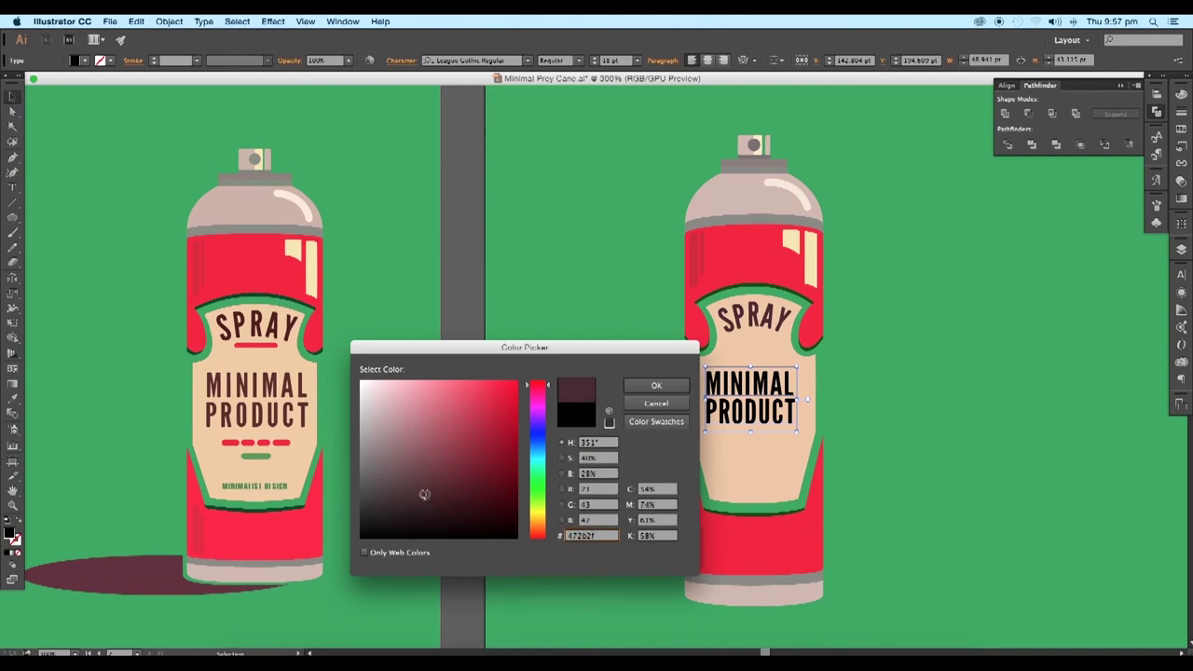
left_click(656, 385)
left_click(364, 151)
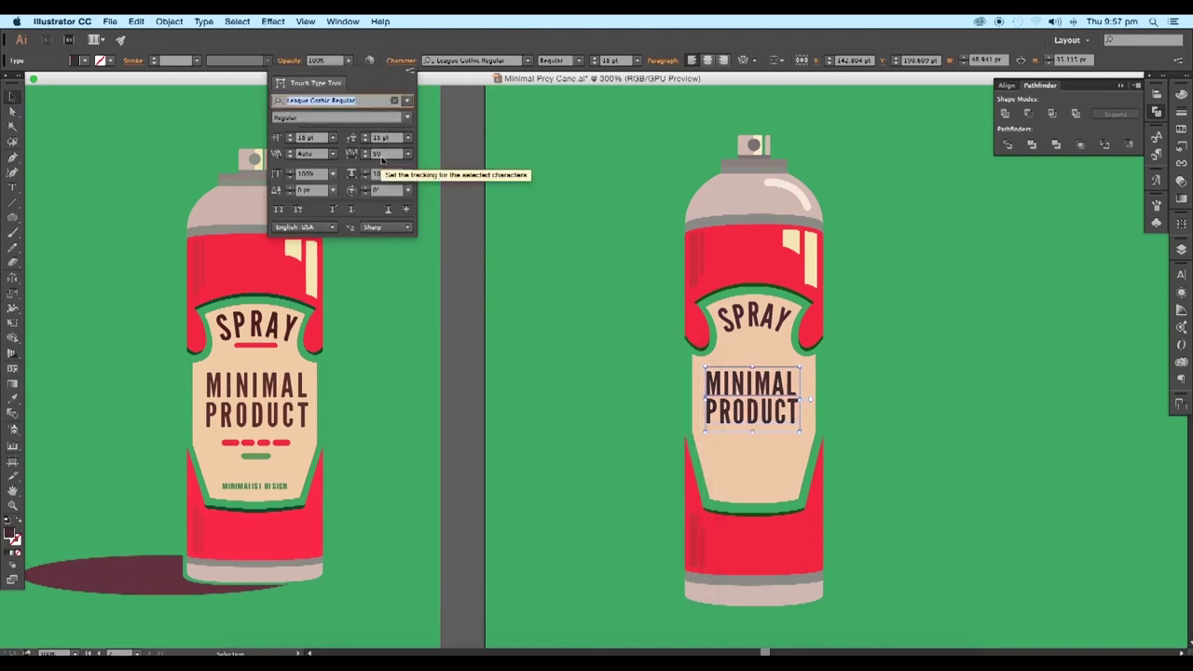
left_click(219, 147)
left_click(38, 202)
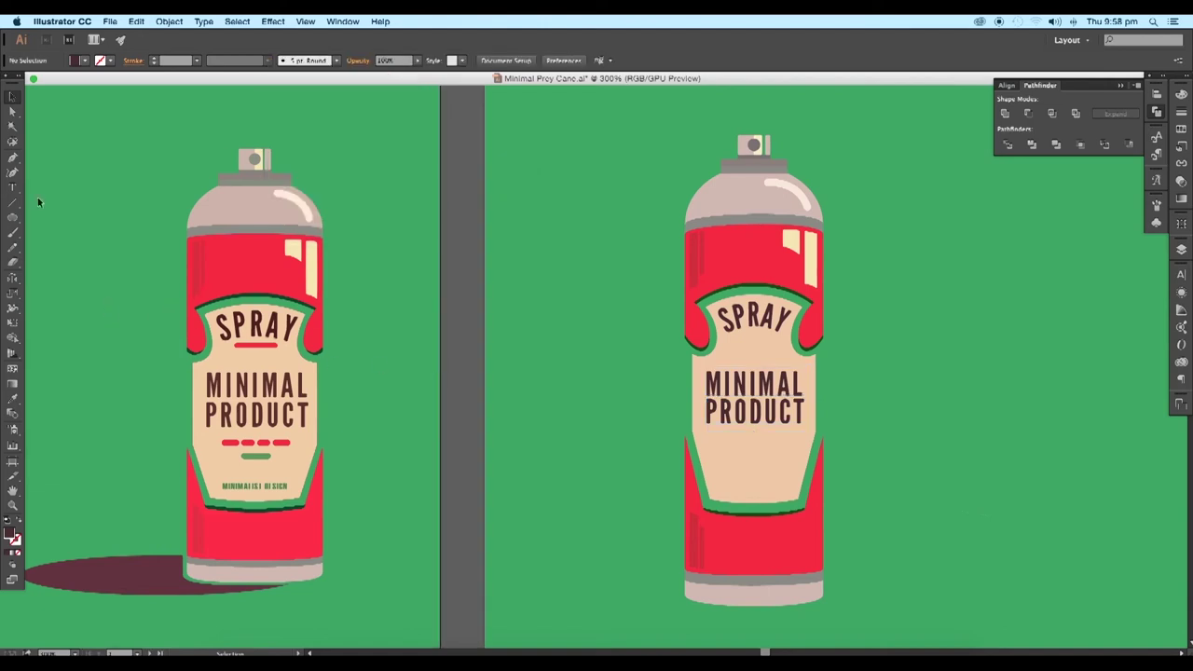
Draw a short horizontal red line beneath SPRAY with a 2.5 pt stroke
left_click_drag(733, 341, 778, 342)
left_click(196, 59)
left_click(218, 158)
Extend the line beneath PRODUCT to about 39 pt and set its stroke colour to #dd2443
left_click_drag(778, 435, 792, 438)
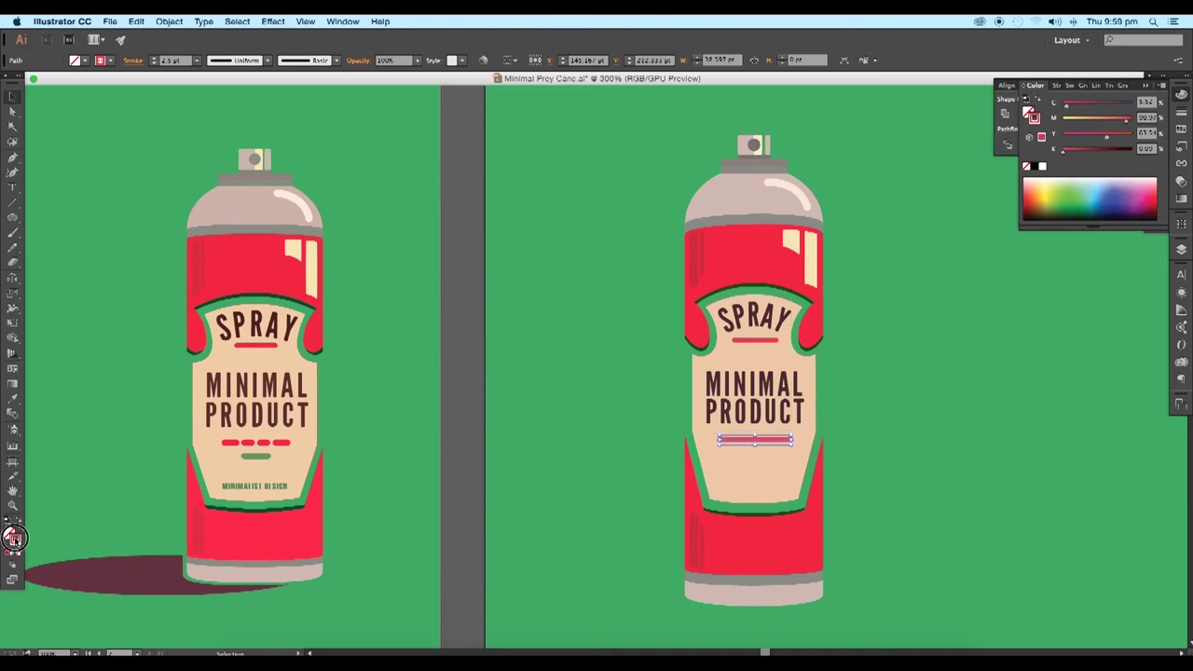
double_click(15, 539)
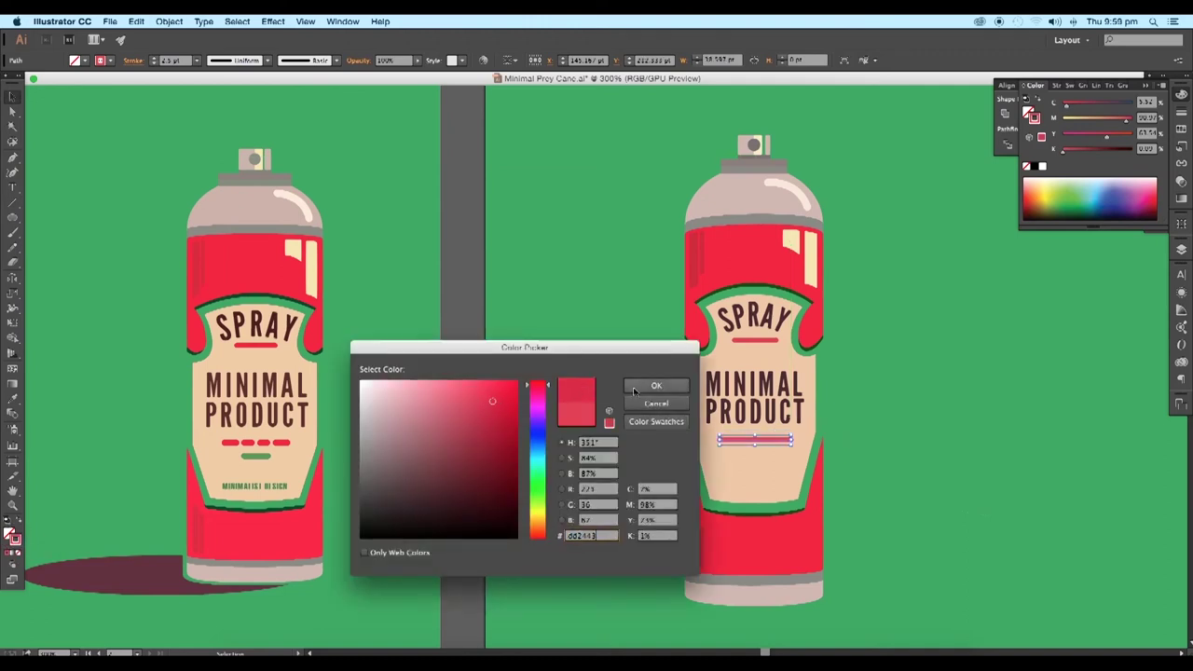
left_click(657, 385)
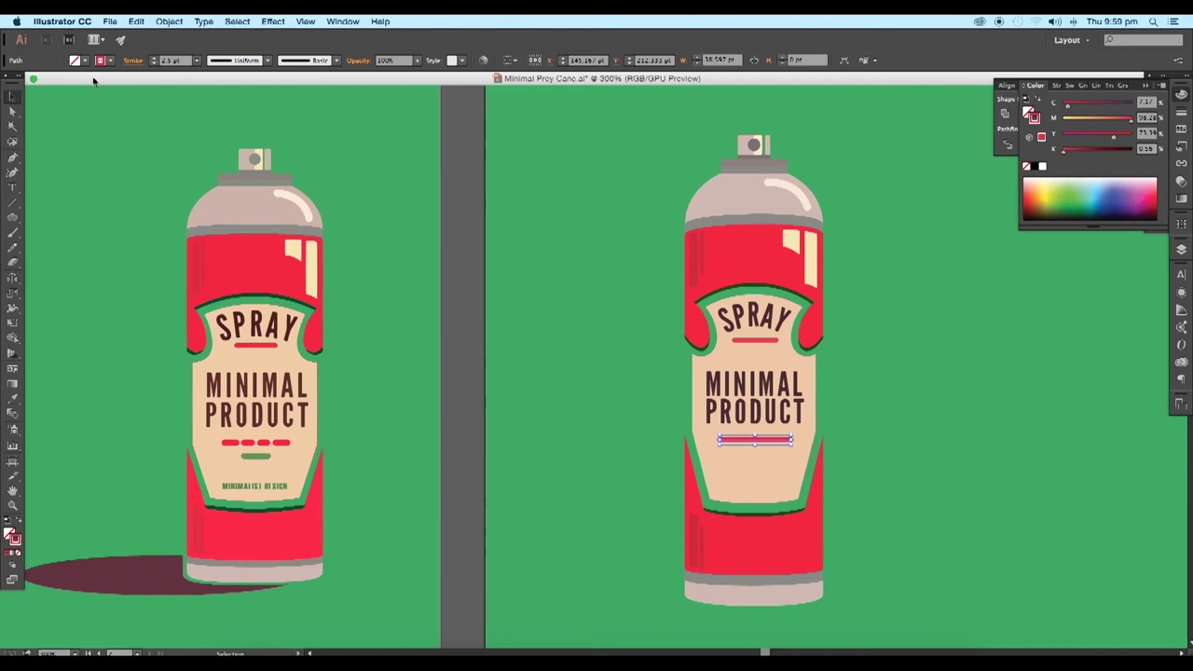
Turn the red line beneath PRODUCT into a dashed stroke with four dashes
left_click(133, 60)
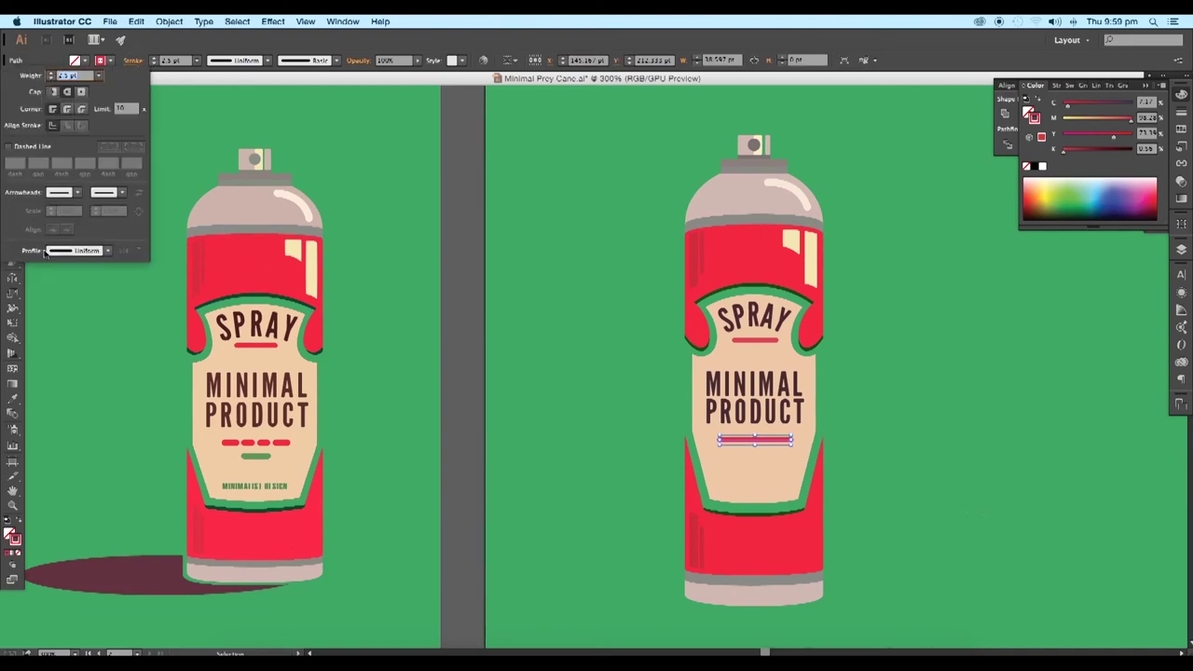
left_click(11, 148)
key("Up")
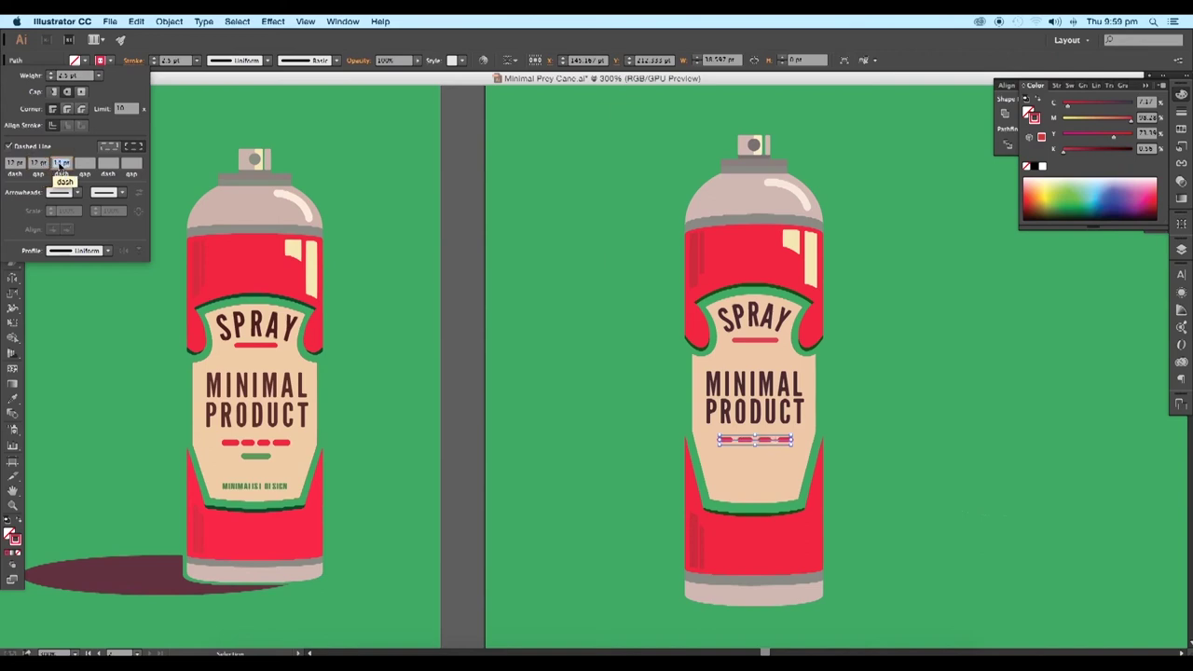
left_click(604, 428)
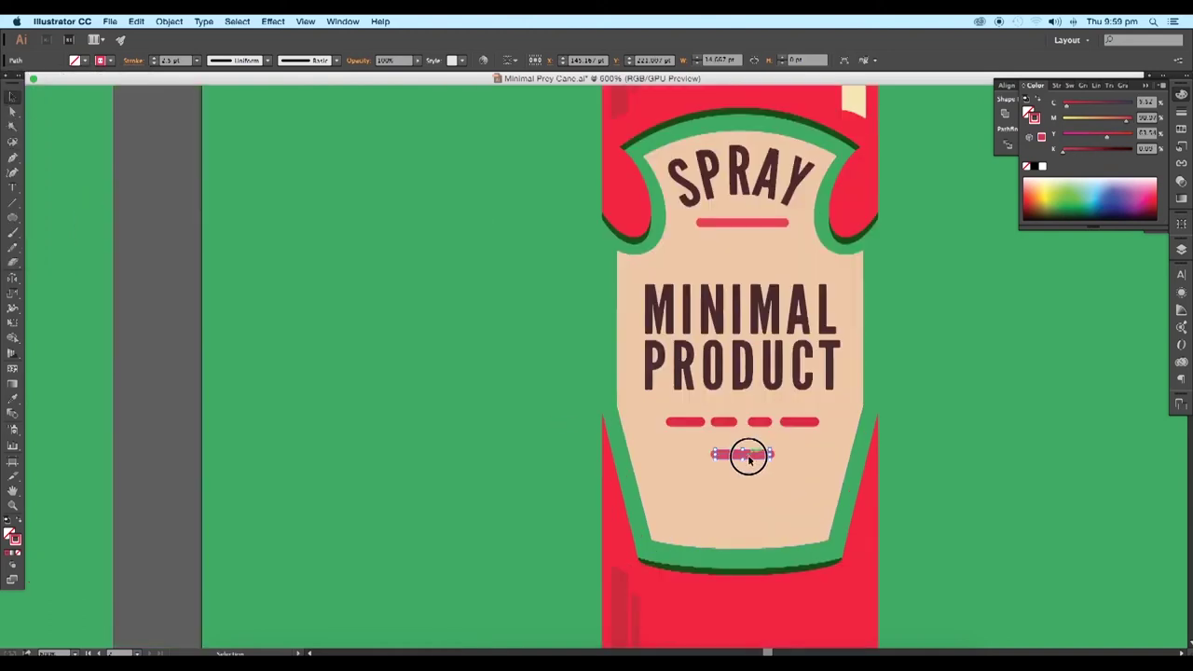
Place the short line just beneath the red dashes and change its stroke colour to green
left_click_drag(749, 456, 748, 450)
left_click(476, 469)
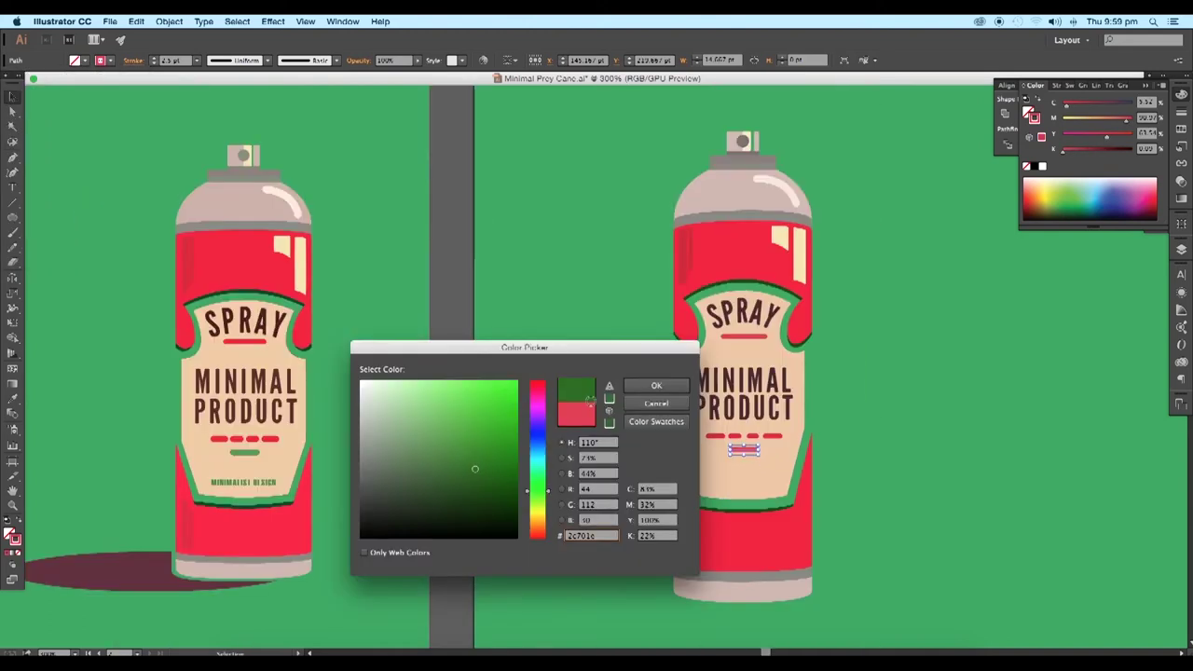
left_click(642, 385)
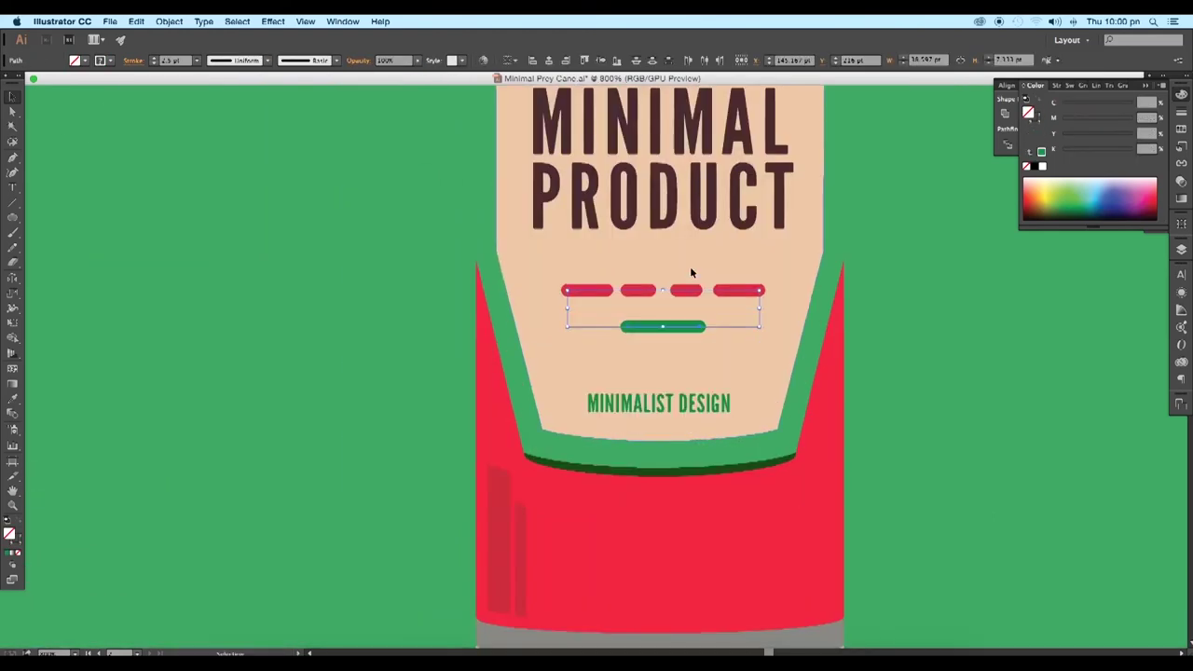
Nudge the MINIMAL PRODUCT text and the red line beneath SPRAY slightly down on the label
scroll(692, 272, "up", 3)
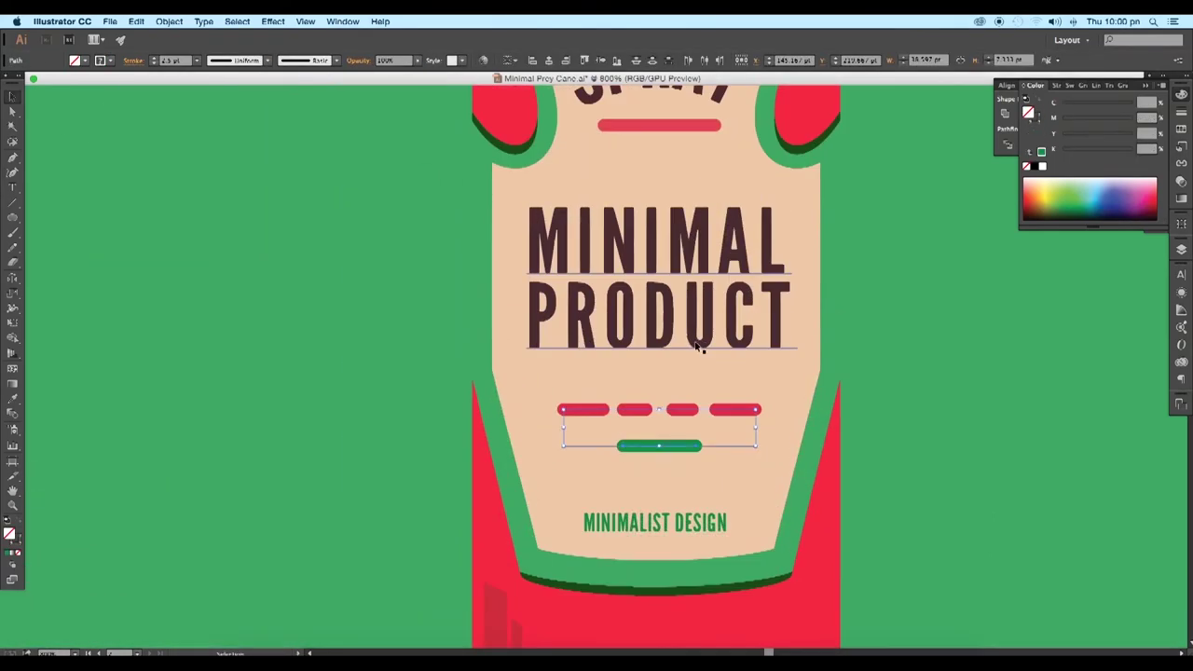
left_click(935, 406)
scroll(932, 402, "down", 2)
scroll(930, 407, "up", 3)
left_click_drag(818, 323, 817, 328)
left_click(957, 404)
Draw a flat ellipse about 150 pt by 30 pt at the new can's base, using the original shadow's dark maroon fill
scroll(953, 407, "down", 1)
scroll(644, 392, "down", 3)
scroll(644, 392, "left", 2)
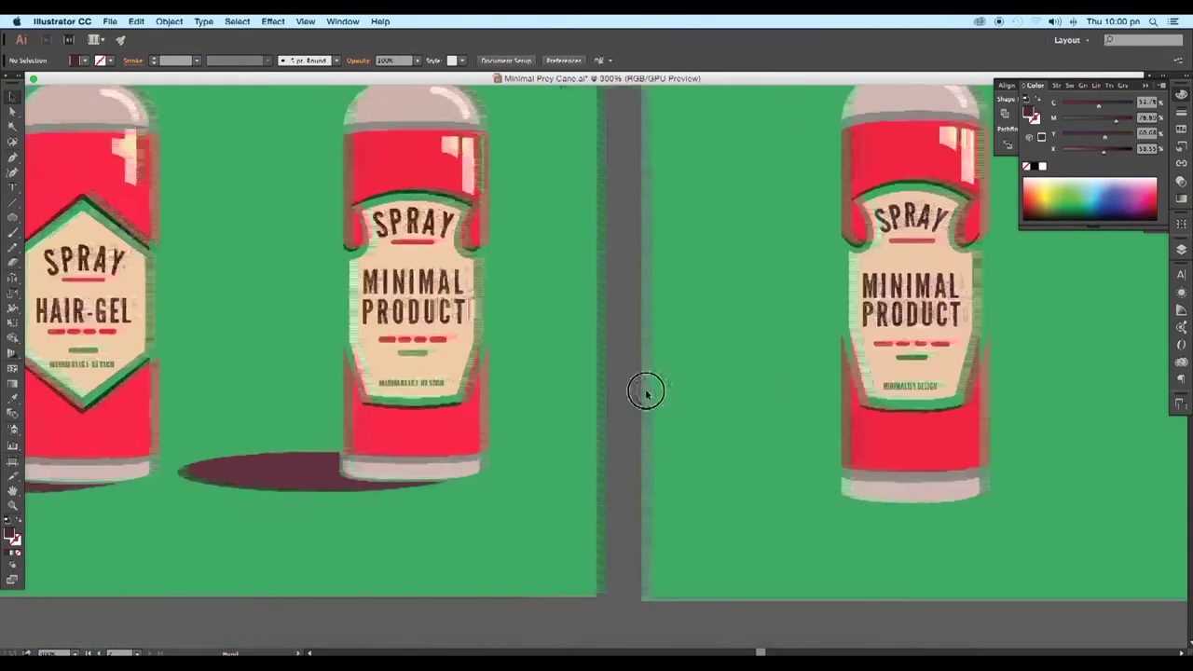
left_click(275, 456)
scroll(453, 447, "right", 5)
scroll(453, 447, "down", 1)
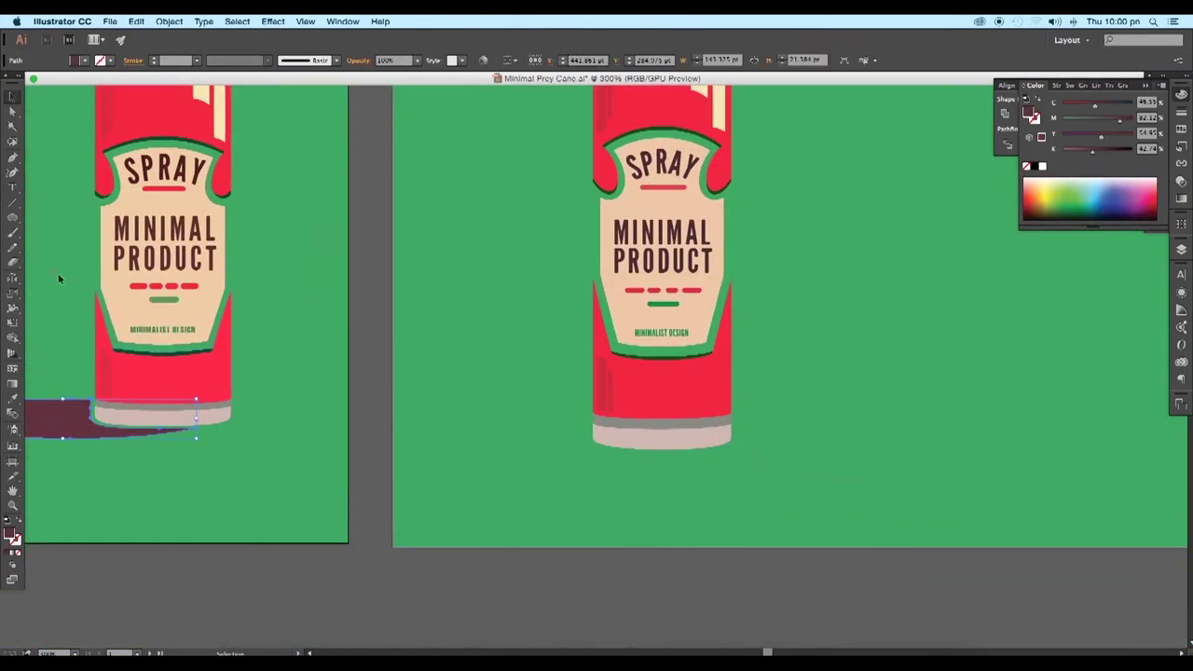
left_click(16, 220)
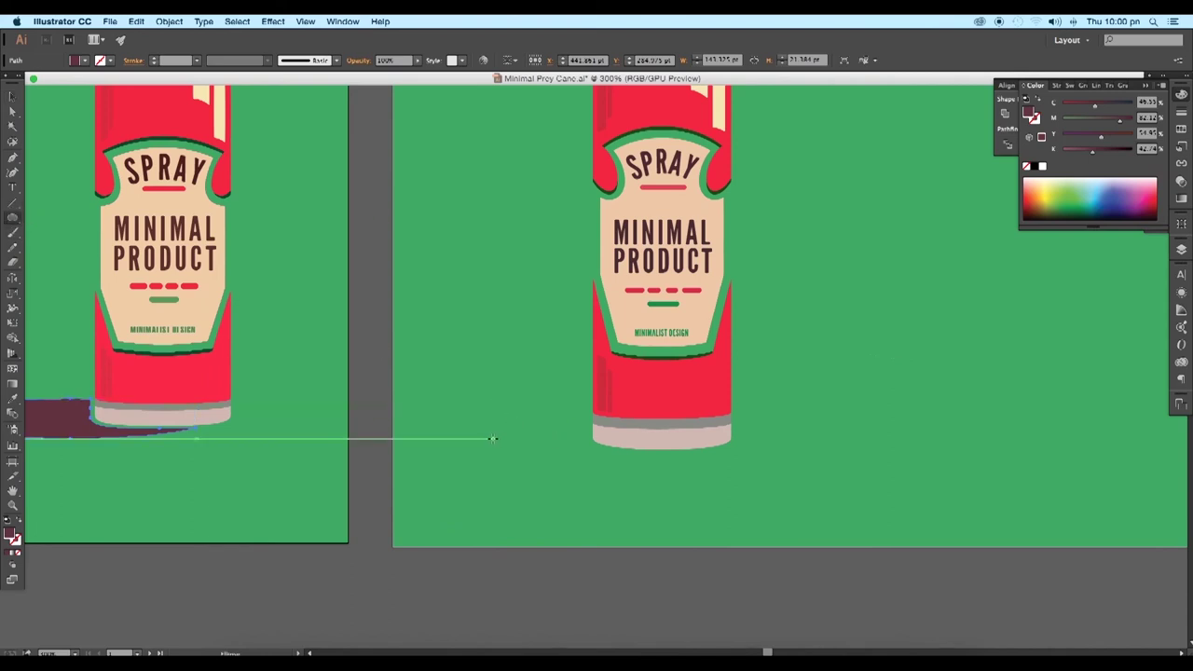
left_click_drag(501, 436, 640, 463)
left_click(20, 111)
left_click(17, 100)
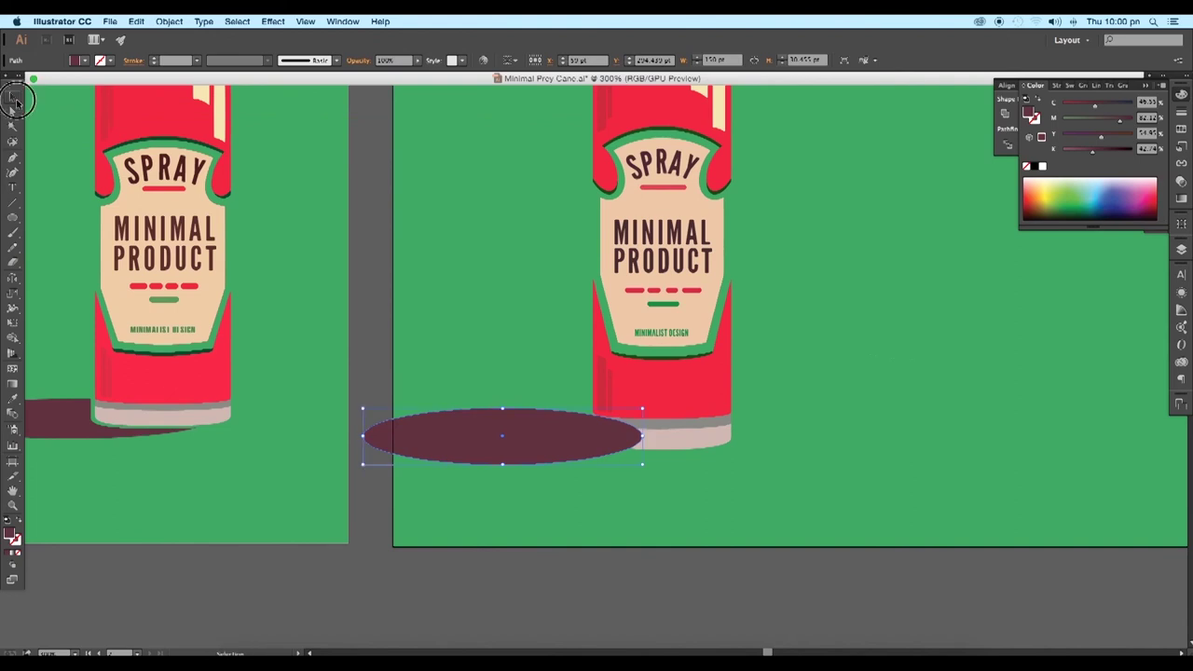
Reduce the shadow ellipse to about 140 pt by 28 pt and position it against the new can's base
left_click_drag(578, 416, 800, 396)
left_click_drag(763, 434, 783, 432)
left_click_drag(785, 432, 804, 432)
left_click_drag(623, 389, 641, 392)
left_click_drag(676, 431, 671, 430)
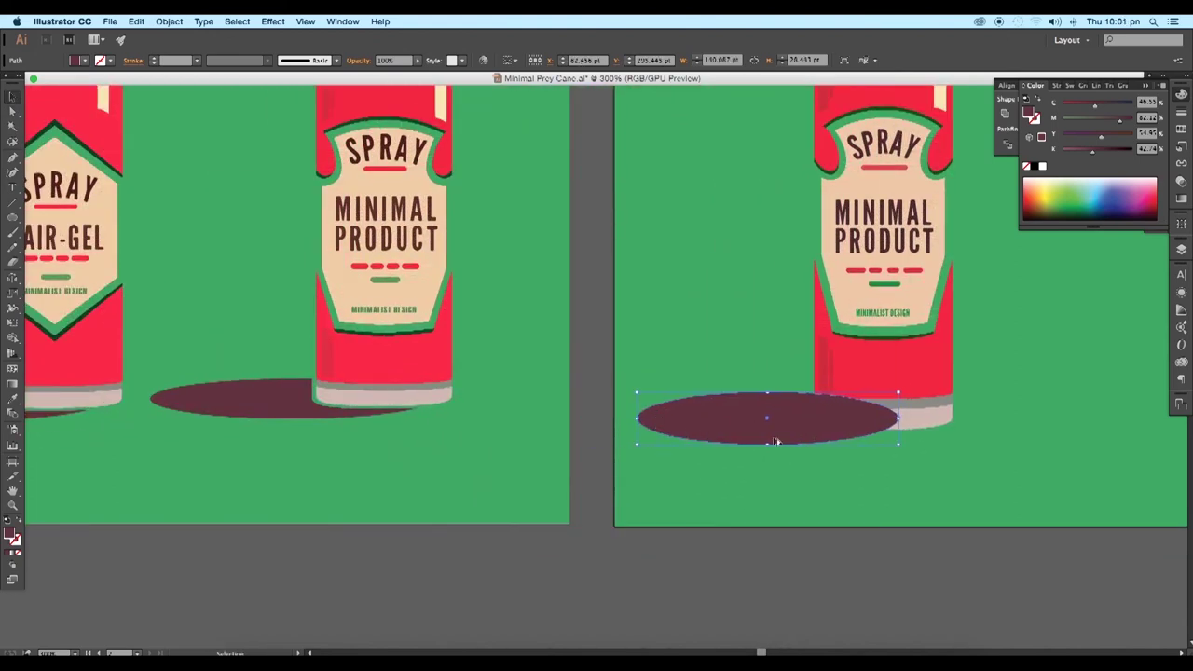
Split the shadow ellipse where it overlaps the can with the Shape Builder and select the overlapping piece
left_click_drag(799, 437, 884, 395)
scroll(878, 410, "up", 1)
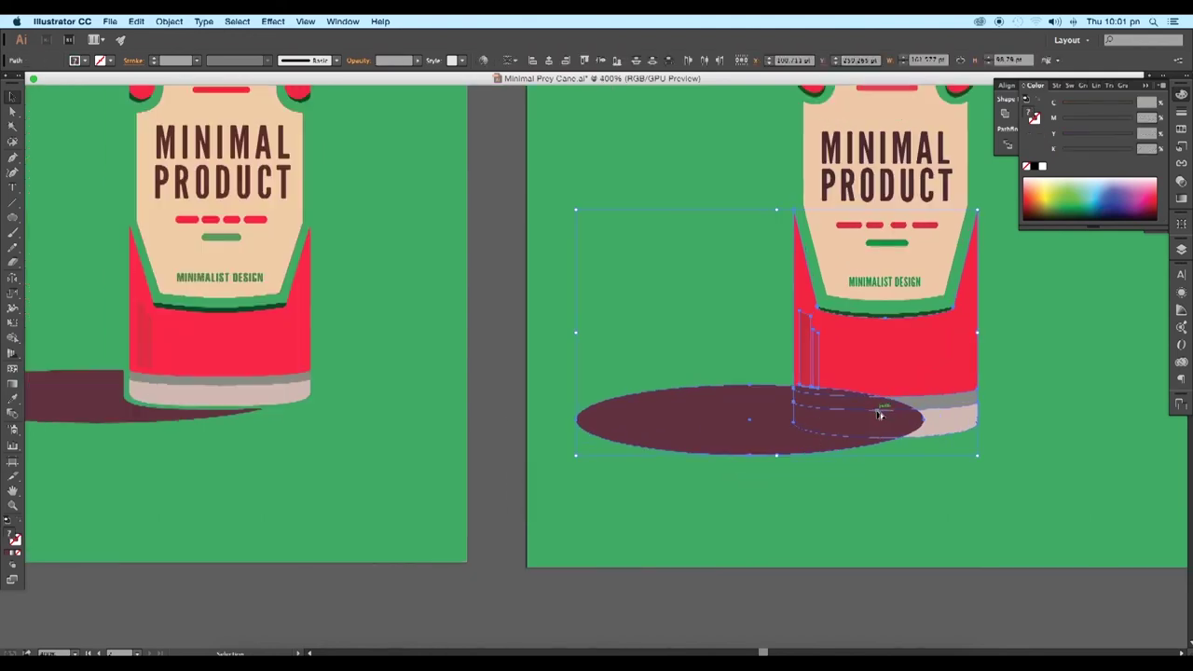
left_click(13, 337)
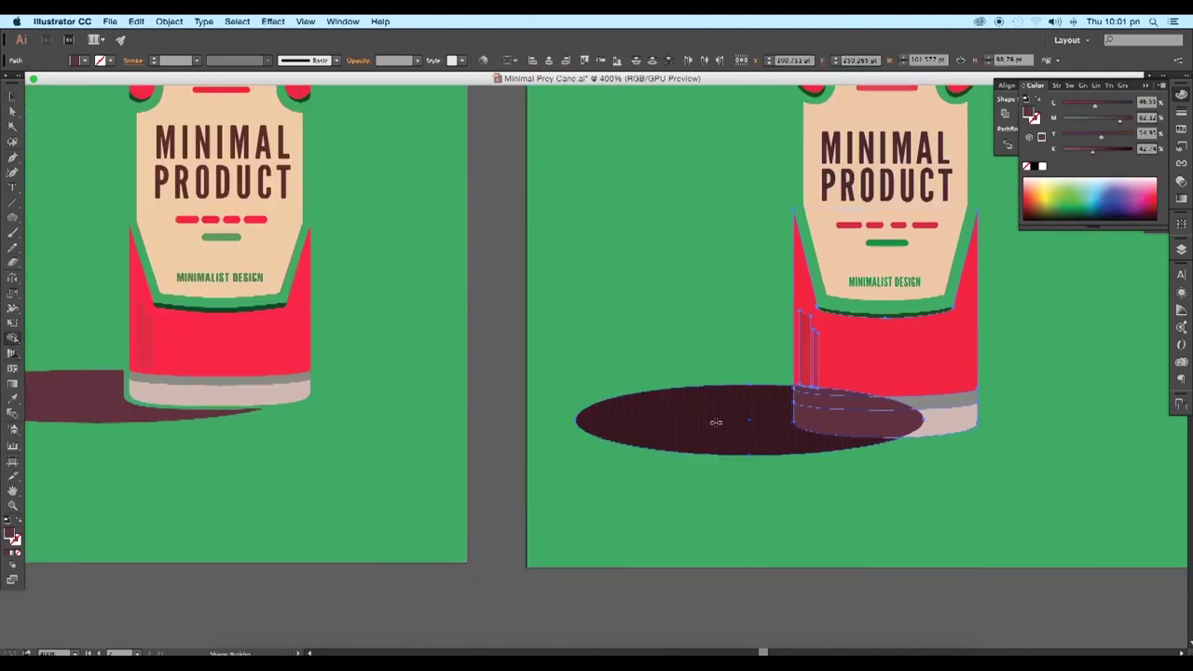
left_click(9, 97)
left_click(570, 259)
left_click(885, 432)
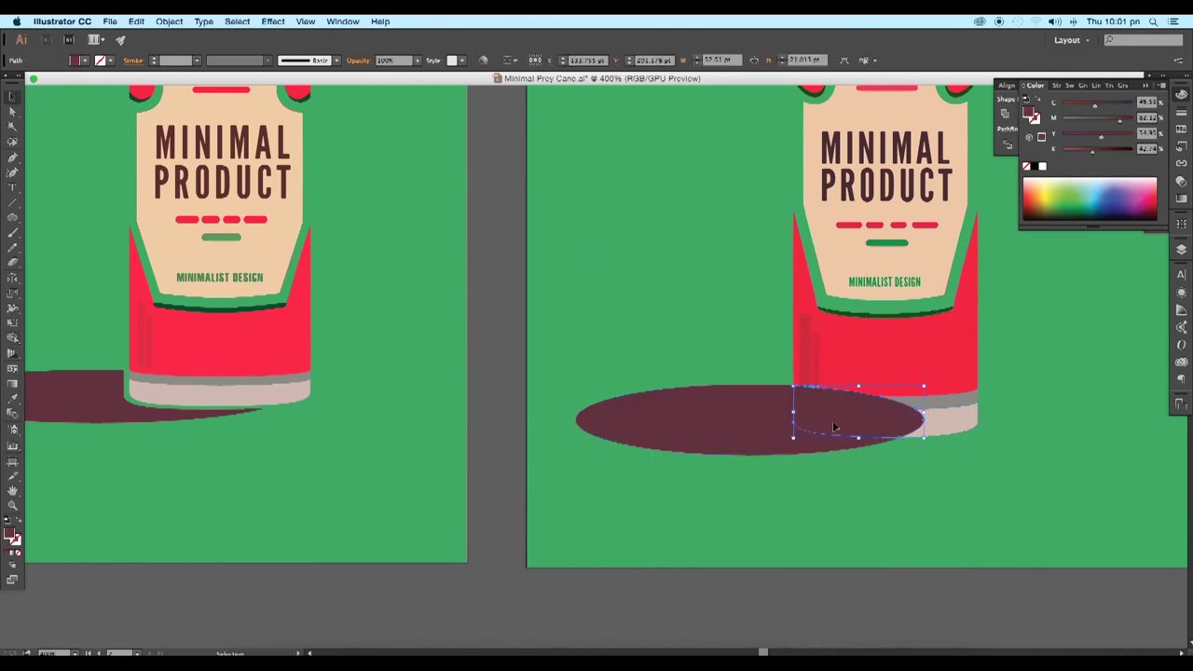
Enlarge the overlapping shadow piece slightly so it extends beyond the side and base of the can
scroll(830, 428, "up", 5)
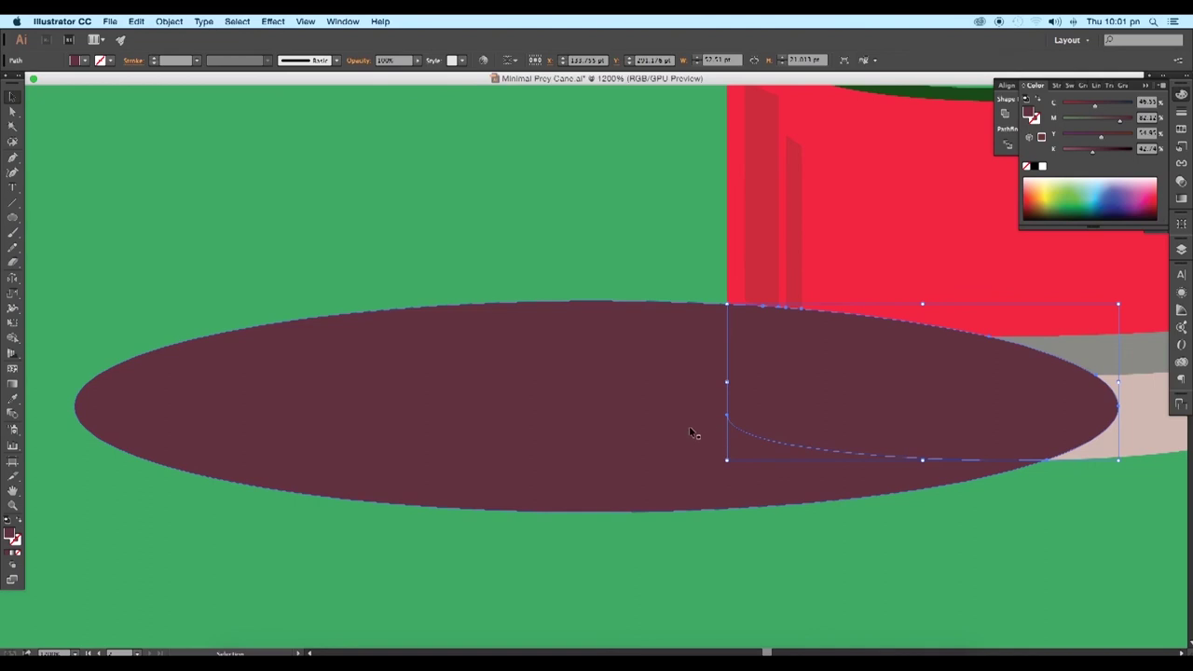
left_click_drag(728, 461, 714, 477)
left_click_drag(917, 466, 916, 475)
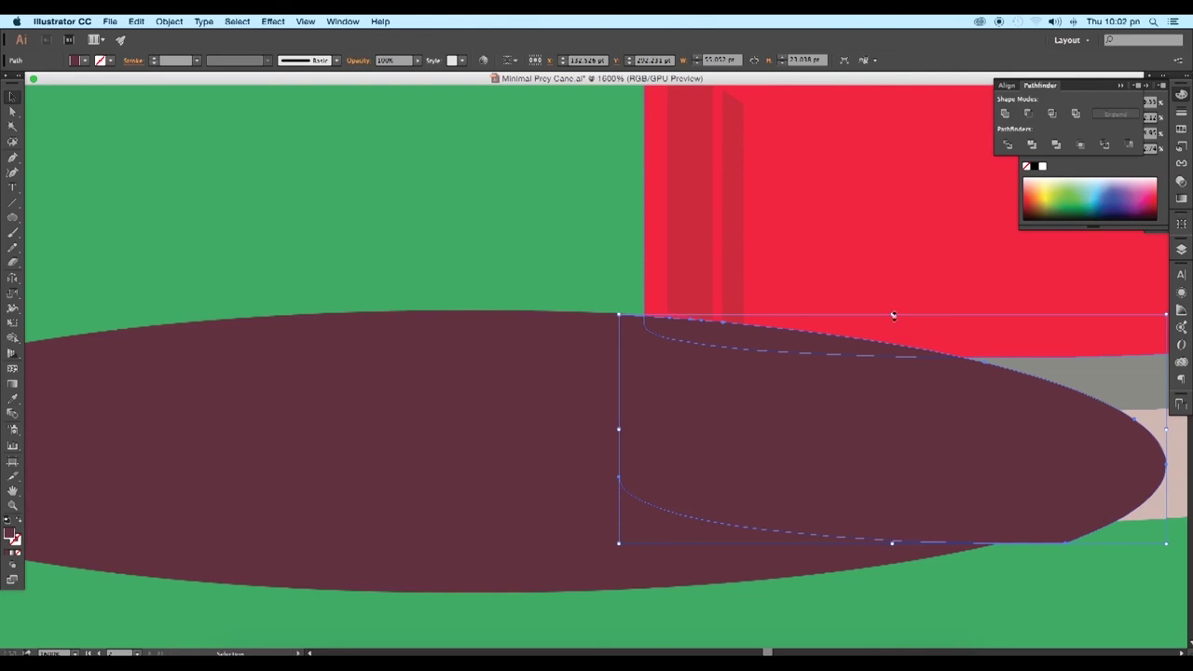
left_click_drag(894, 315, 892, 308)
Subtract the enlarged overlap piece from the shadow ellipse with Pathfinder Minus Front, leaving a thin gap around the can
left_click(703, 368, "shift")
left_click(567, 382, "shift")
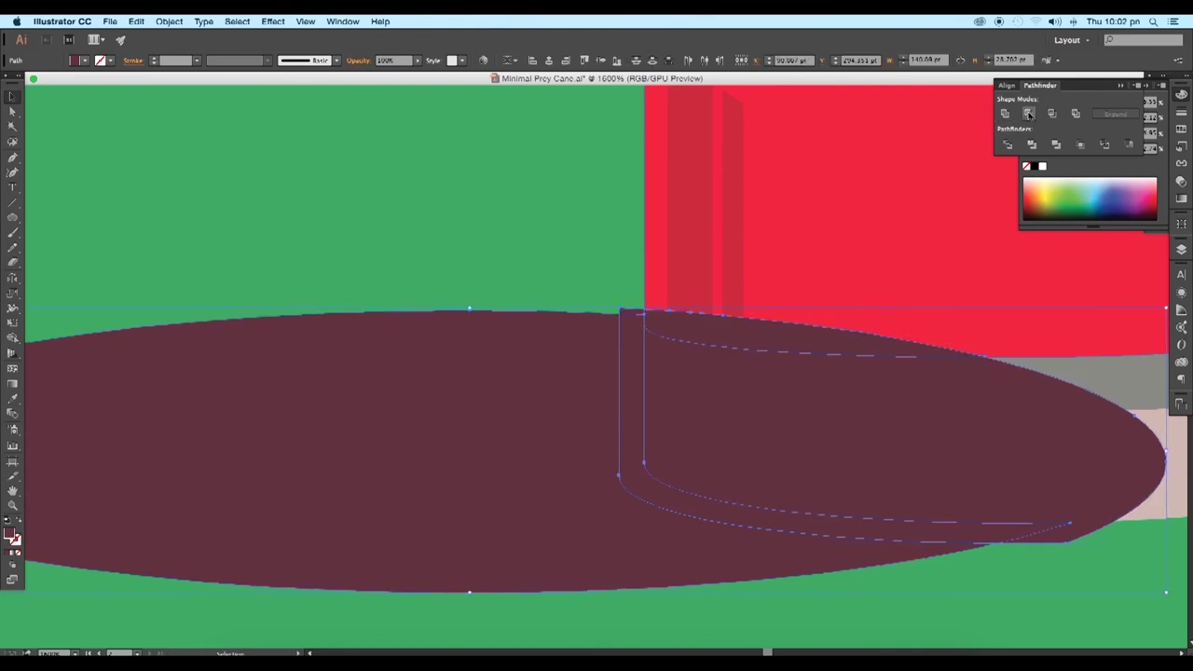
left_click(1029, 114)
left_click(426, 214)
Compare the cut shadow with the original artwork and examine the whole can and its label
scroll(587, 426, "down", 4)
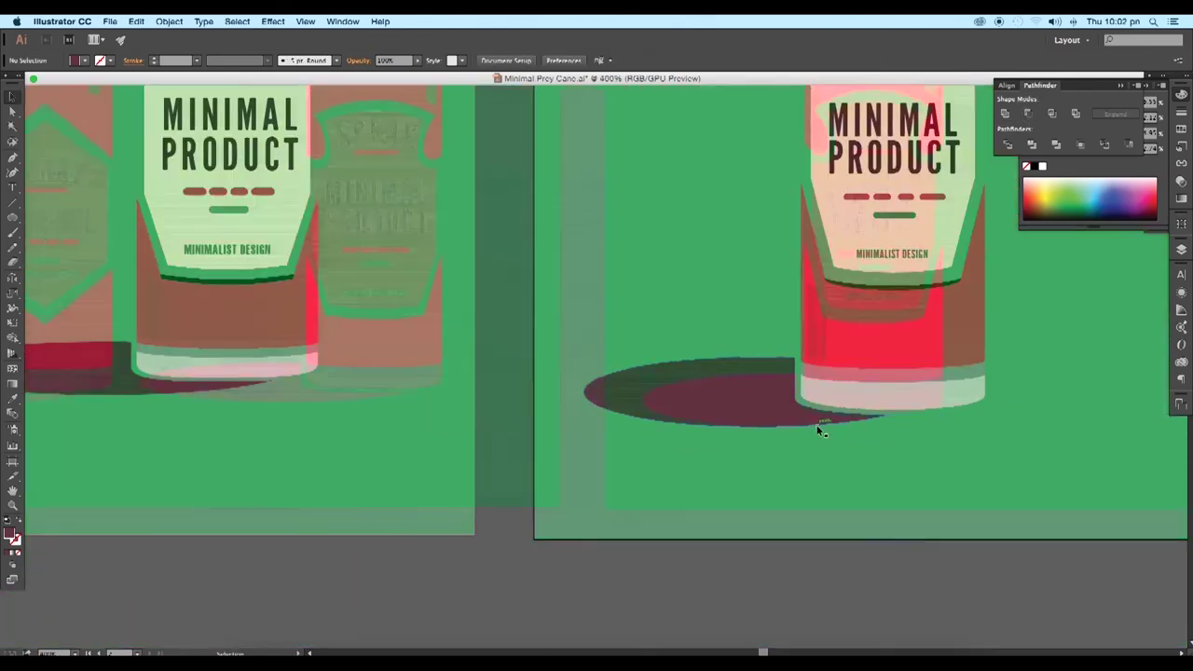
scroll(819, 430, "down", 4)
left_click(825, 399)
left_click_drag(825, 399, 942, 396)
scroll(809, 390, "up", 4)
left_click(790, 388)
scroll(791, 396, "up", 3)
scroll(756, 416, "left", 3)
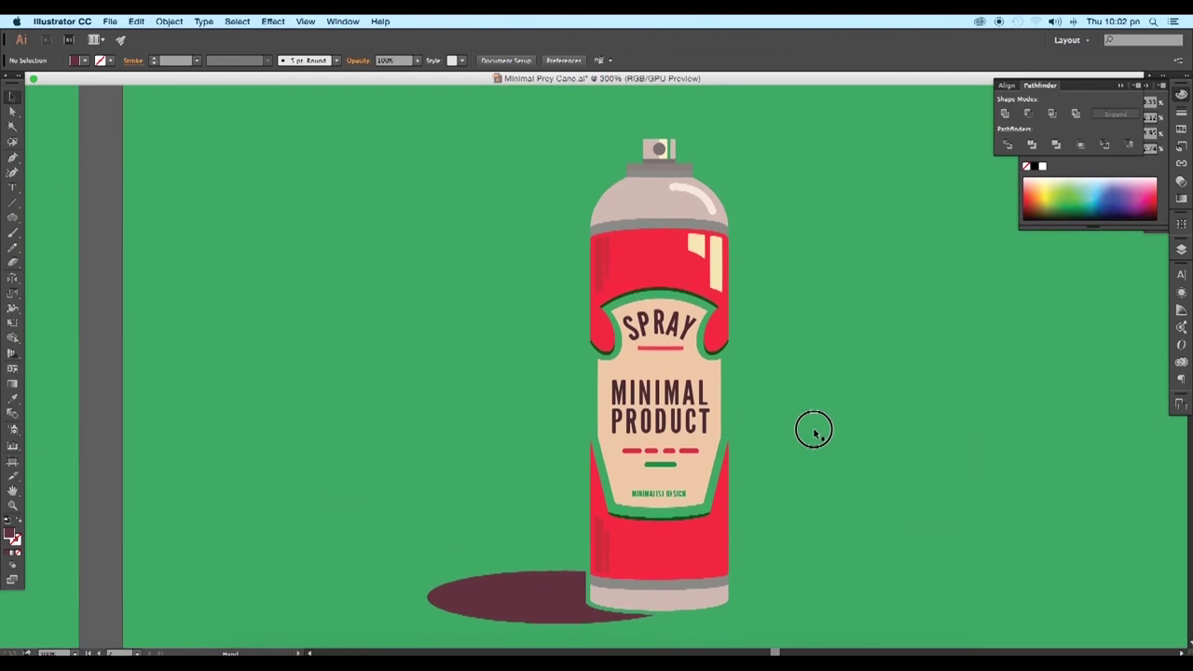
scroll(681, 401, "up", 3)
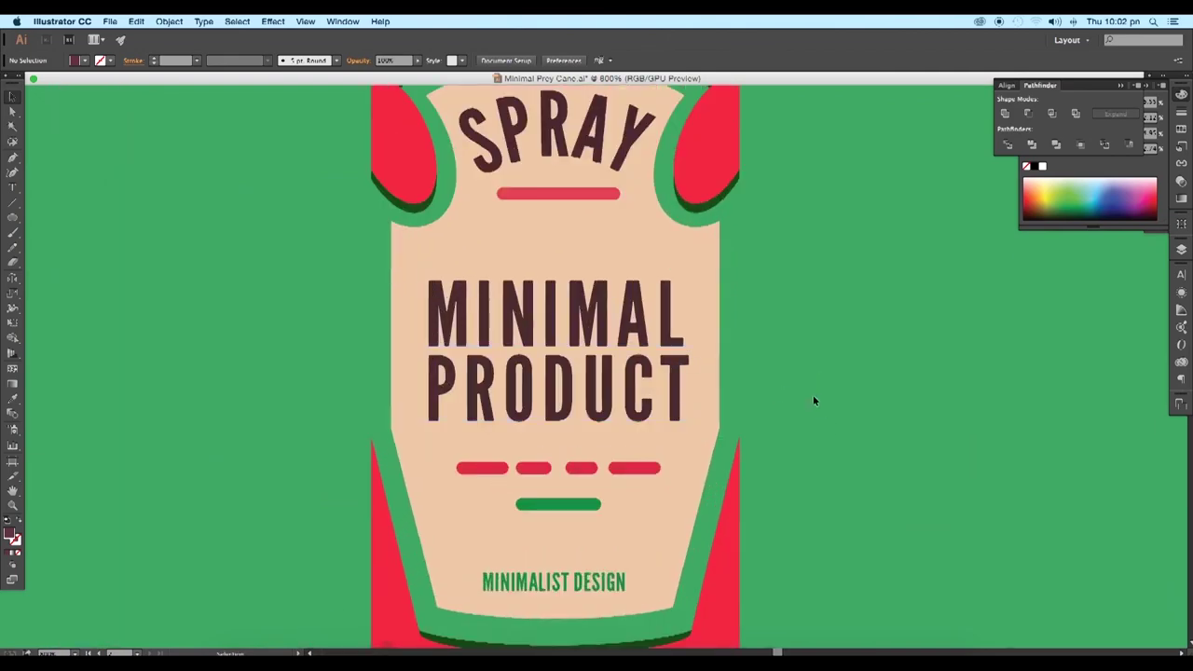